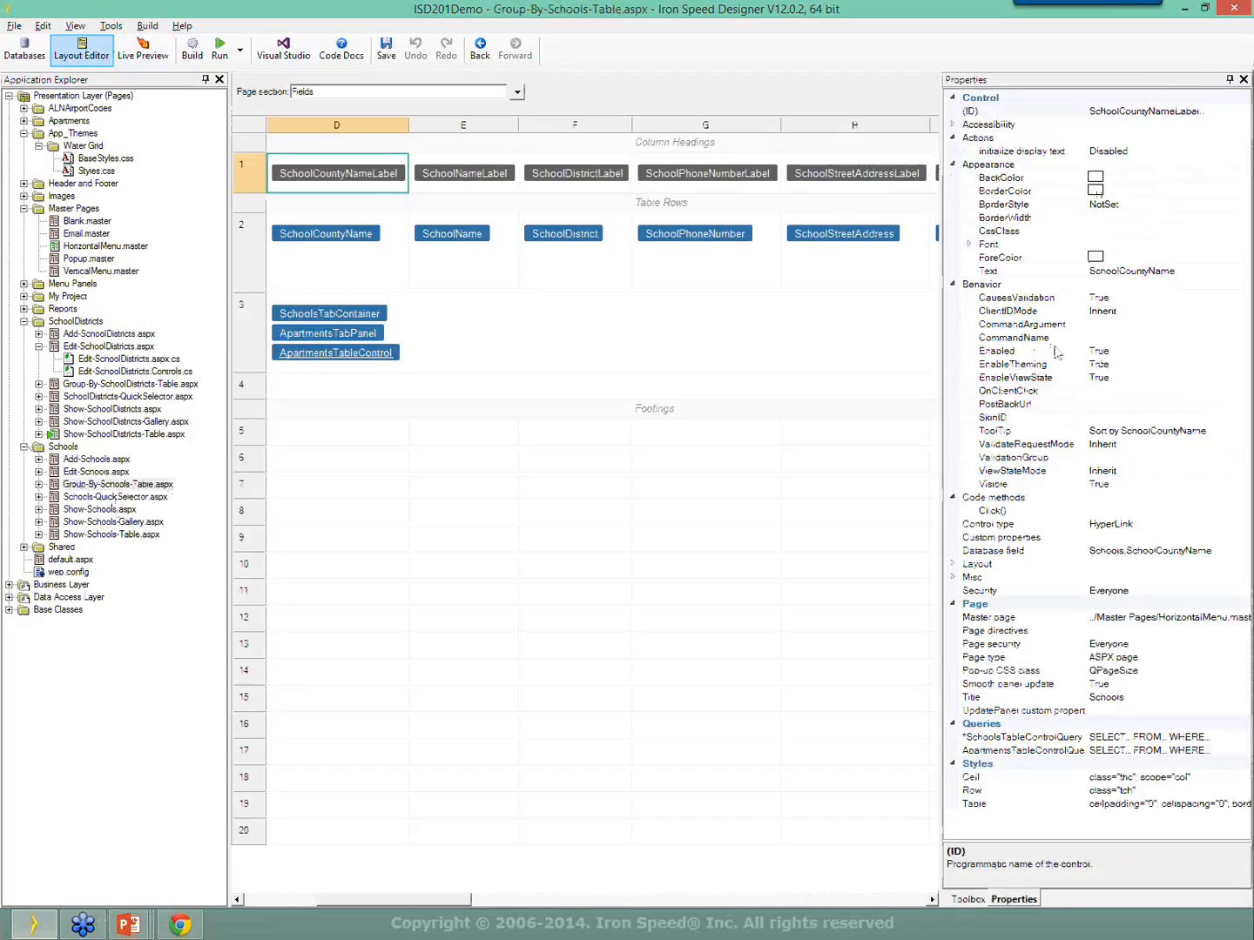
Expand the label's Layout and Accessibility properties, then switch to the Group-By-Schools-Table.aspx page section.
{"action": "left_click", "coordinate": [956, 566]}
{"action": "left_click", "coordinate": [951, 607]}
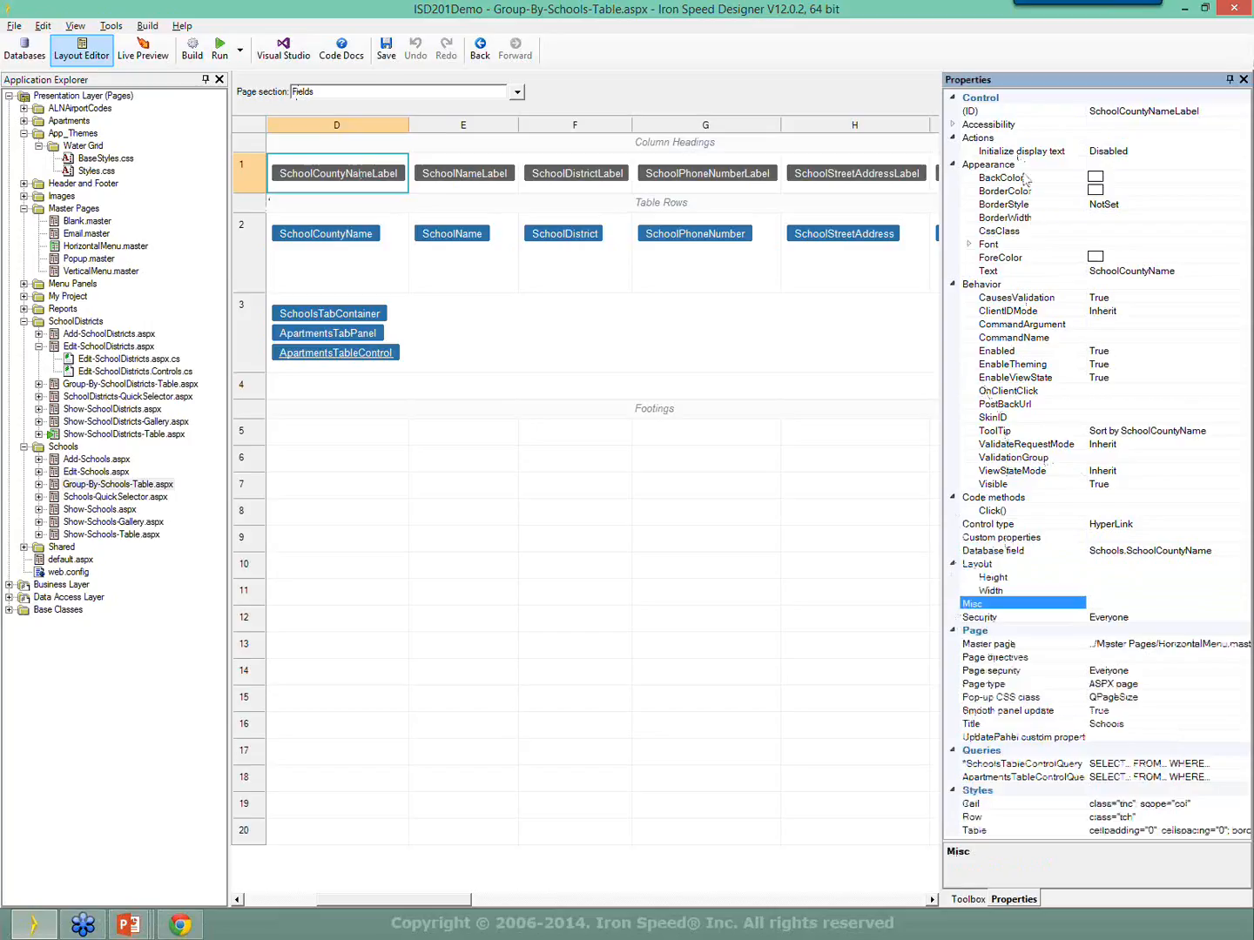
{"action": "left_click", "coordinate": [954, 126]}
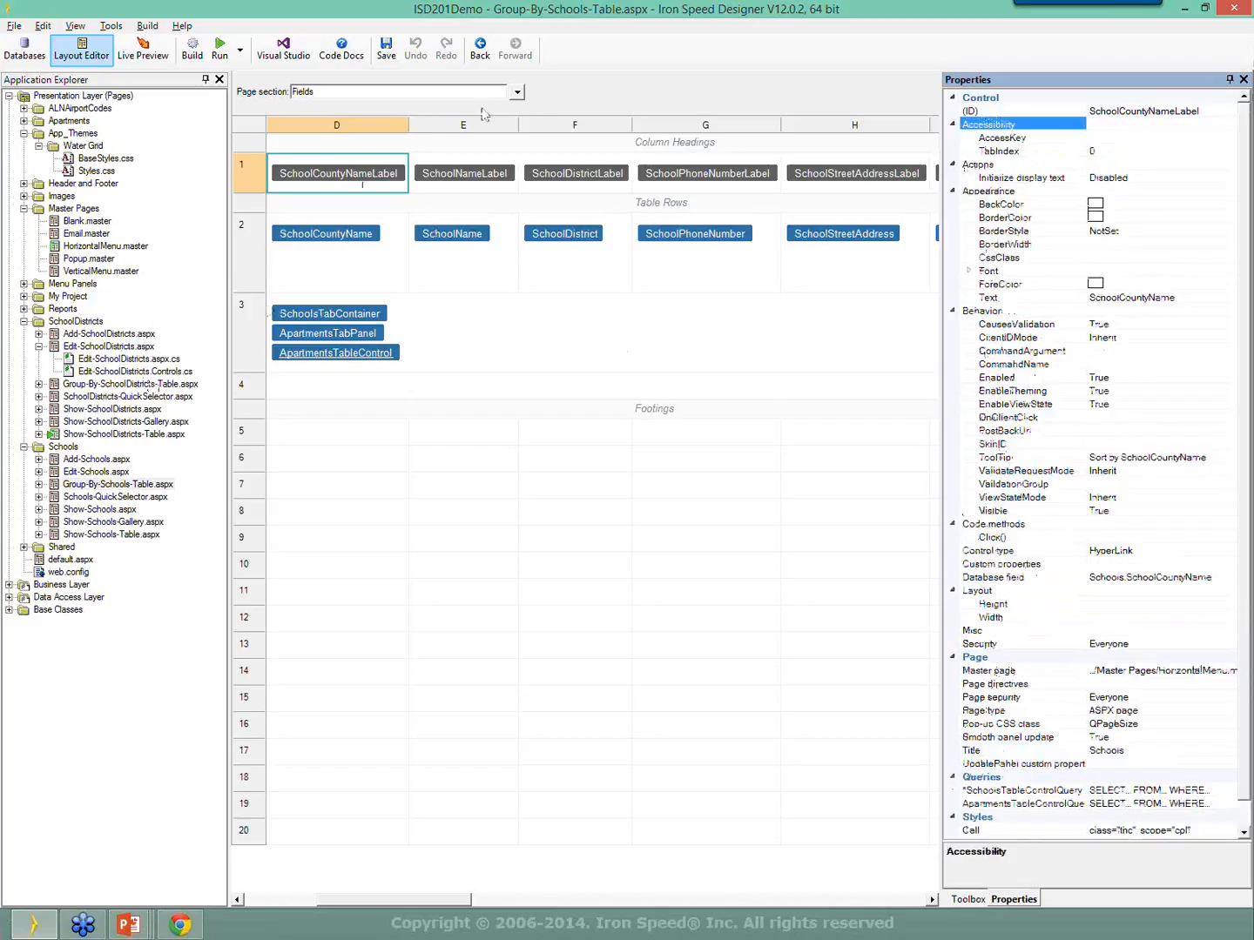
{"action": "left_click", "coordinate": [517, 93]}
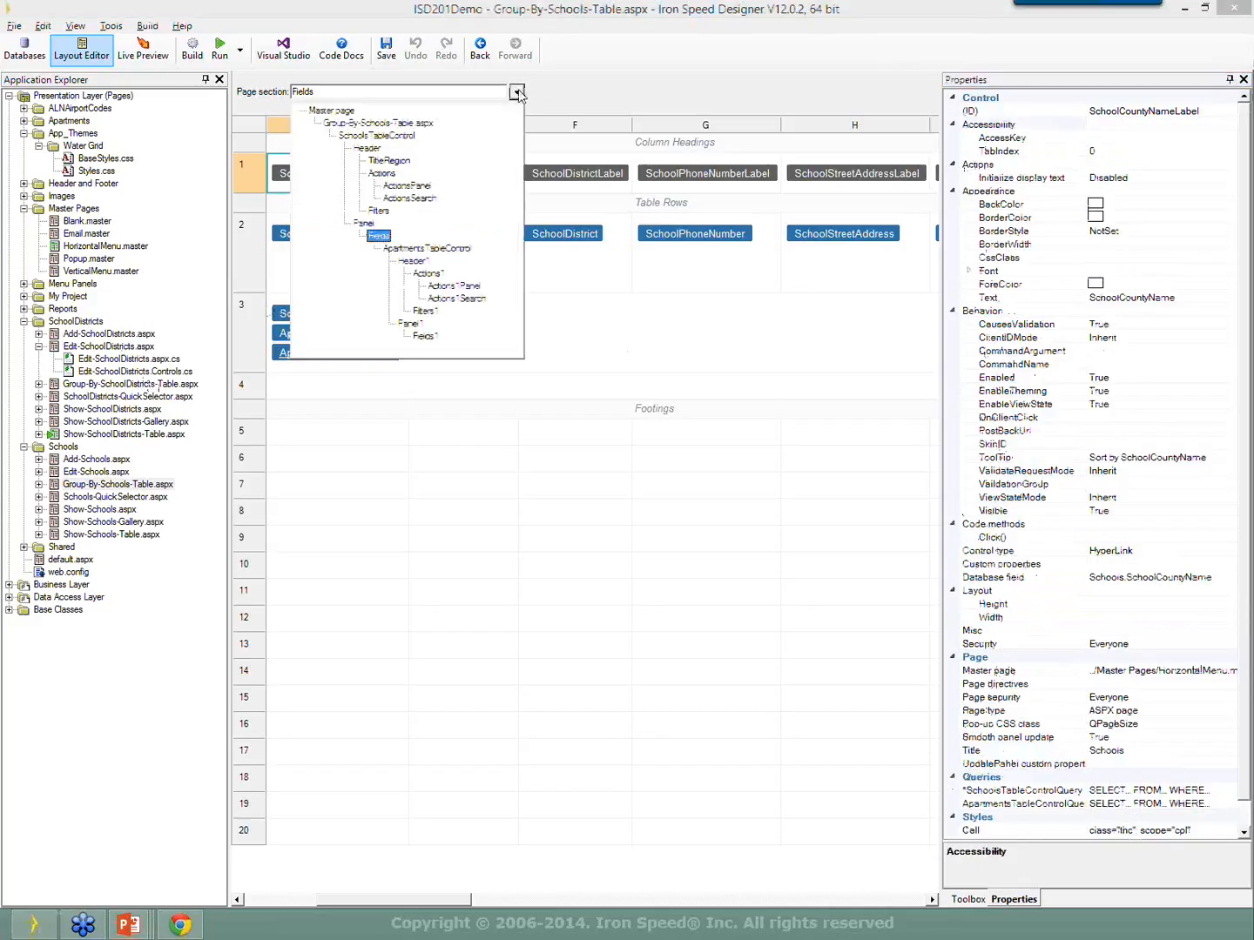
{"action": "left_click", "coordinate": [405, 122]}
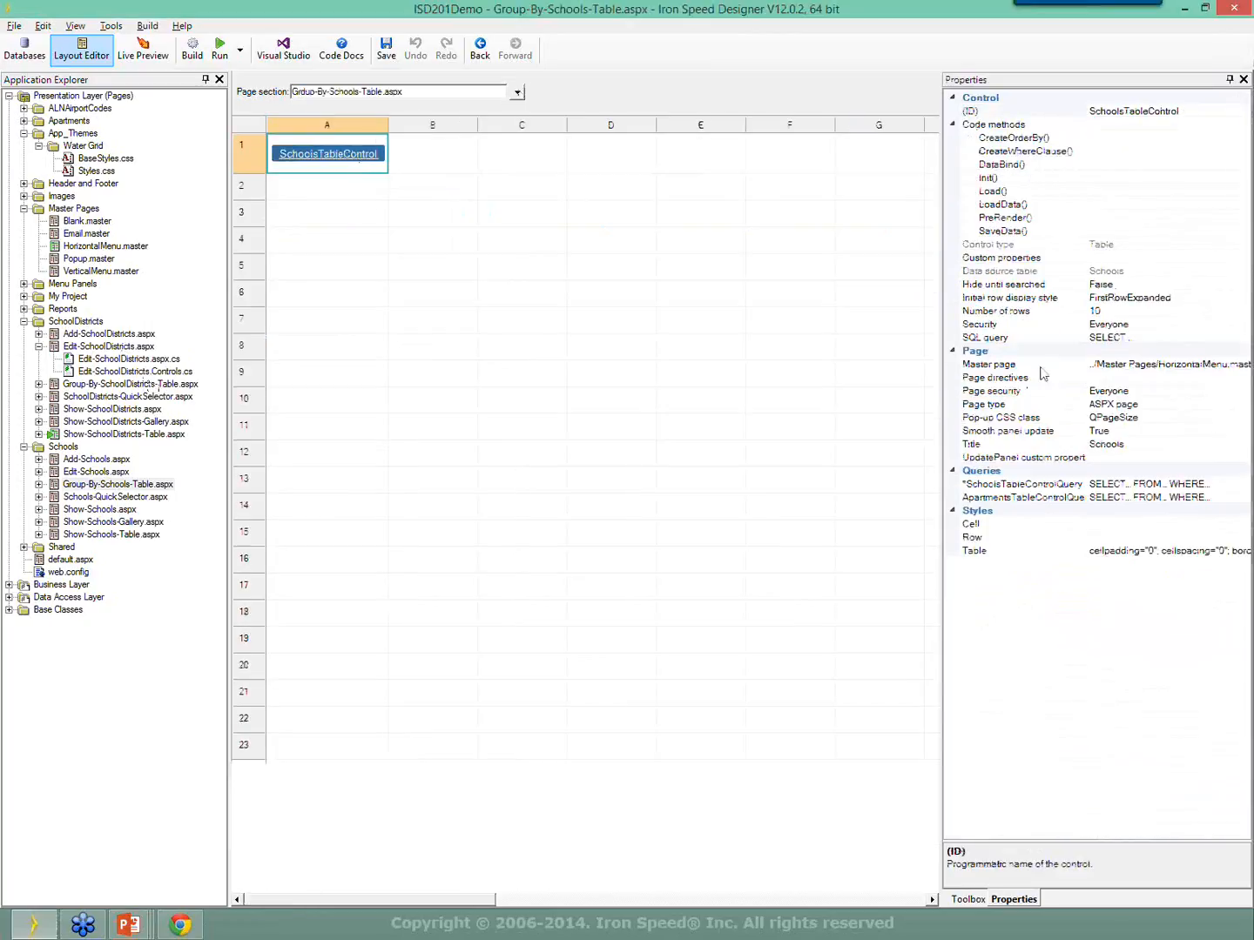
Select the SchoolsTableControl's Number of rows value 10 and run a Live Preview of the page.
{"action": "left_click", "coordinate": [1130, 312]}
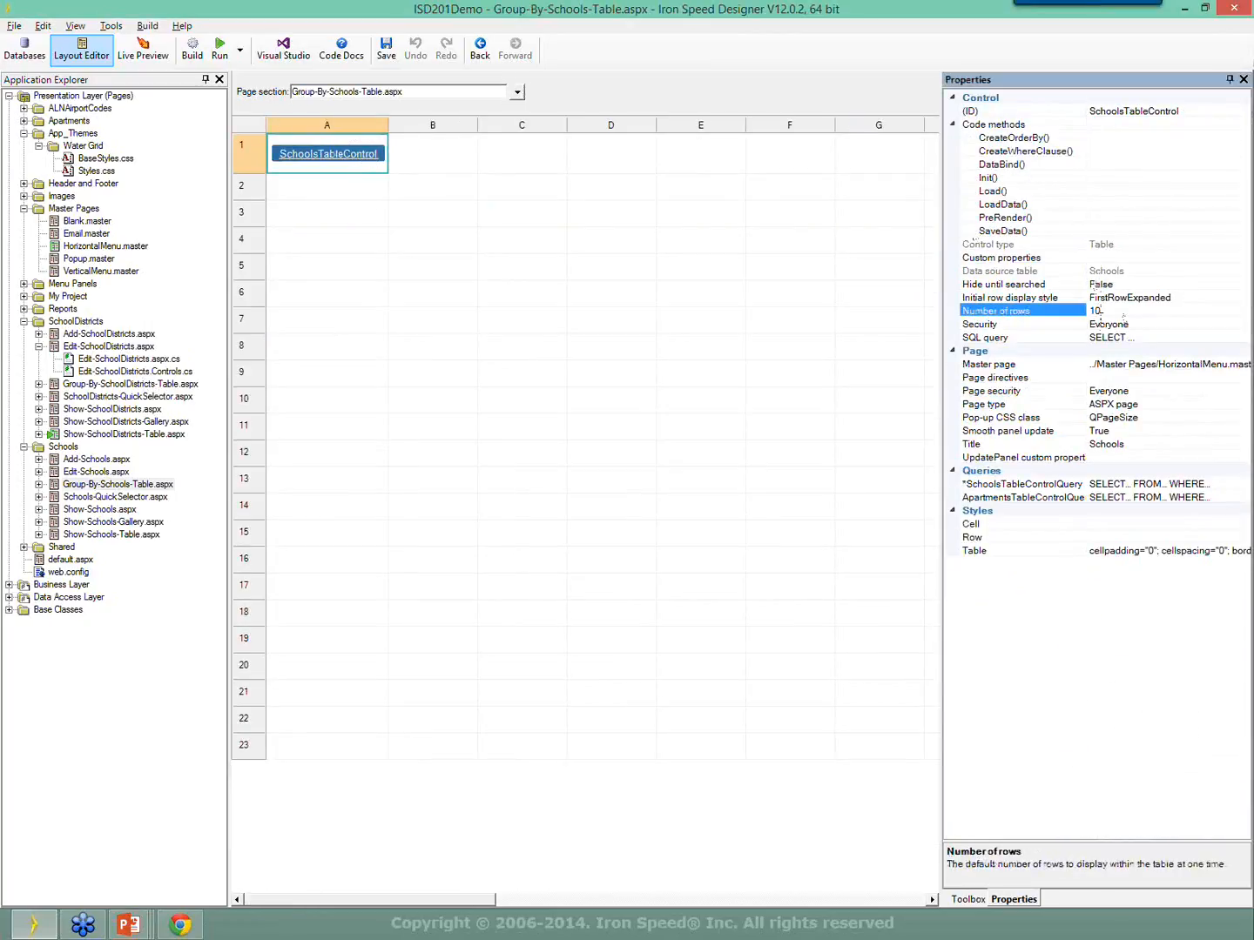
{"action": "double_click", "coordinate": [1110, 311]}
{"action": "left_click", "coordinate": [1121, 311]}
{"action": "left_click_drag", "start_coordinate": [1107, 311], "coordinate": [1081, 314]}
{"action": "left_click", "coordinate": [143, 48]}
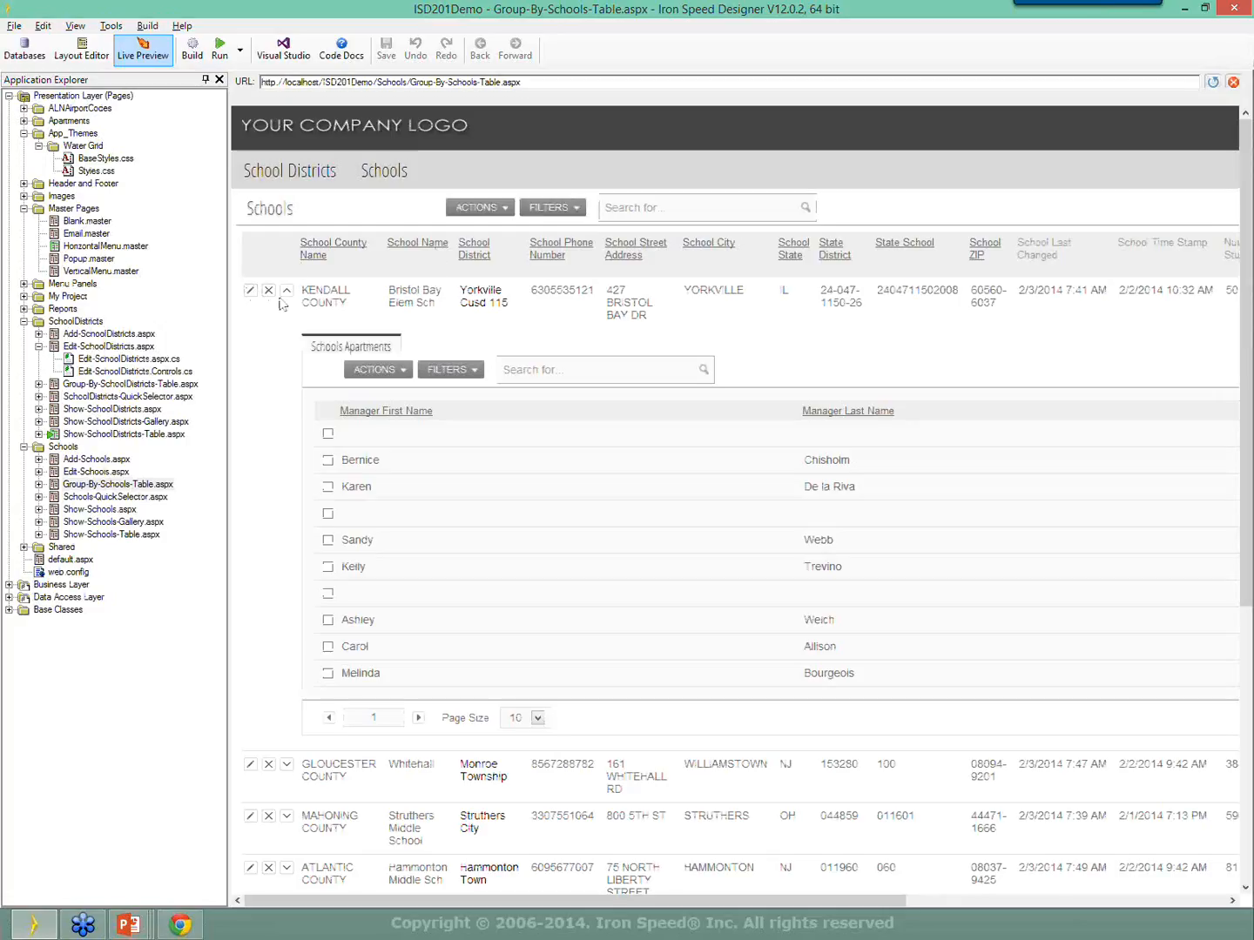
Collapse the previewed apartments detail, set Number of rows to 20, and reload Live Preview.
{"action": "left_click", "coordinate": [286, 291]}
{"action": "scroll", "coordinate": [417, 355], "scroll_direction": "down", "scroll_amount": 1}
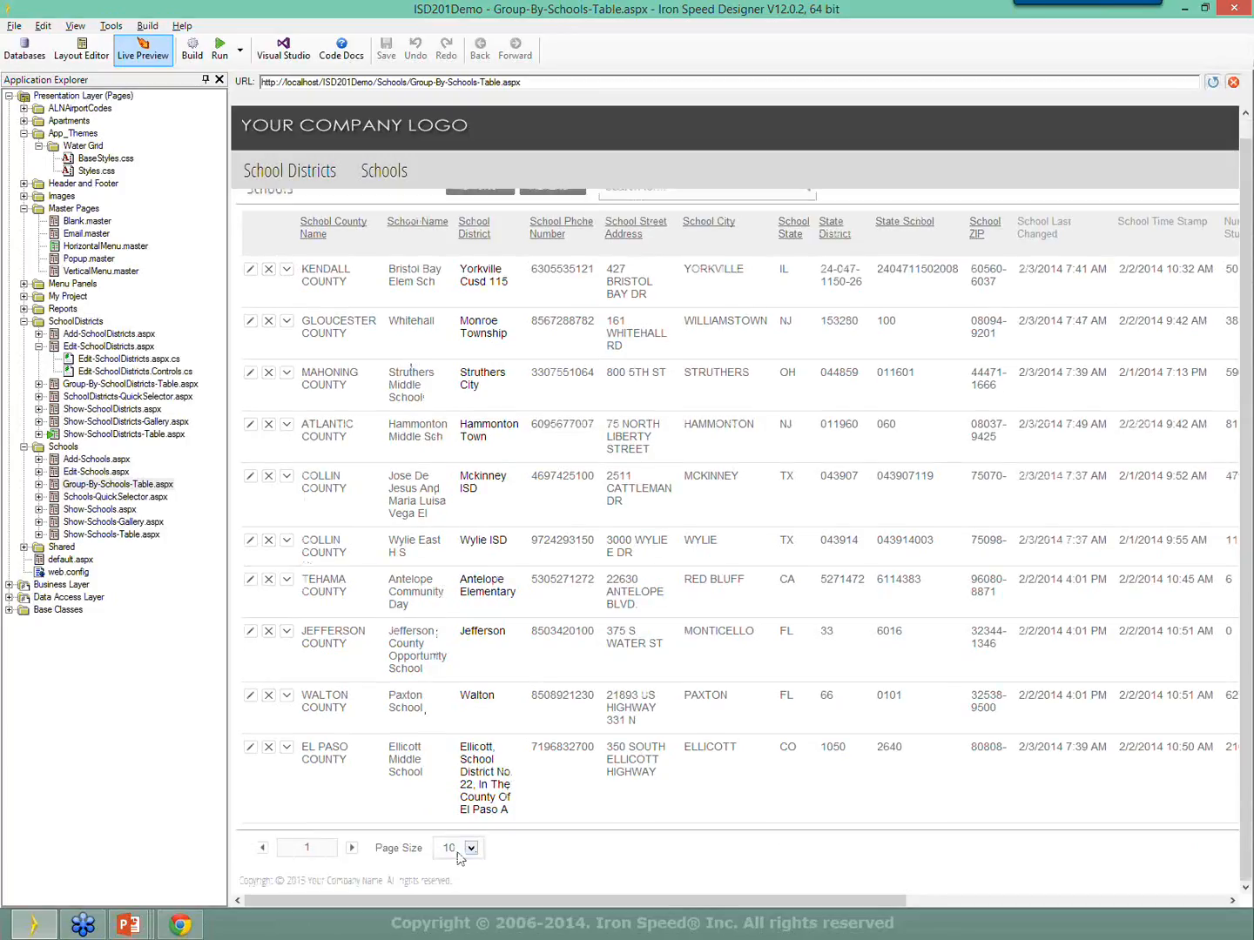
{"action": "left_click", "coordinate": [96, 59]}
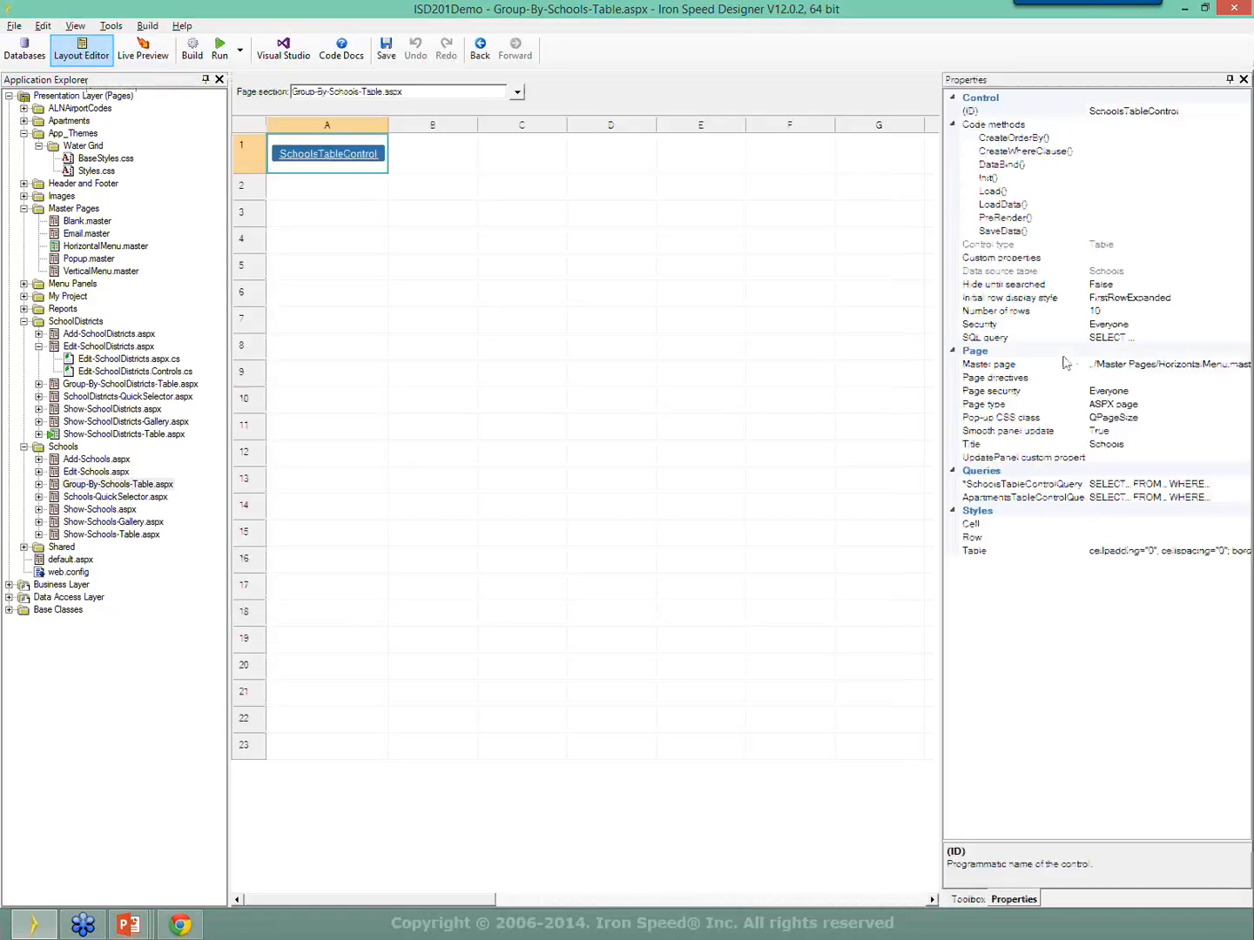
{"action": "left_click", "coordinate": [1117, 312]}
{"action": "type", "text": "20"}
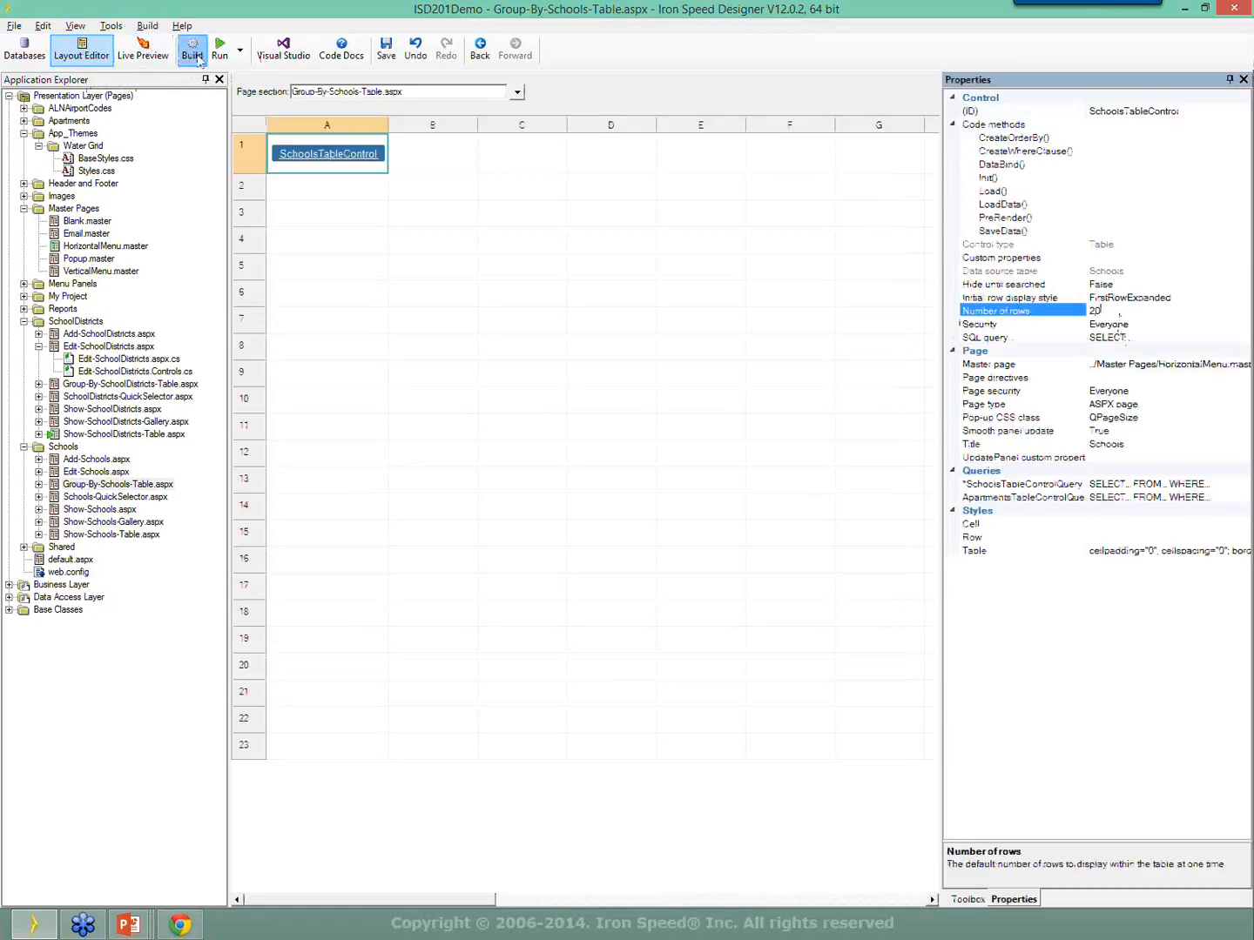
{"action": "left_click", "coordinate": [384, 153]}
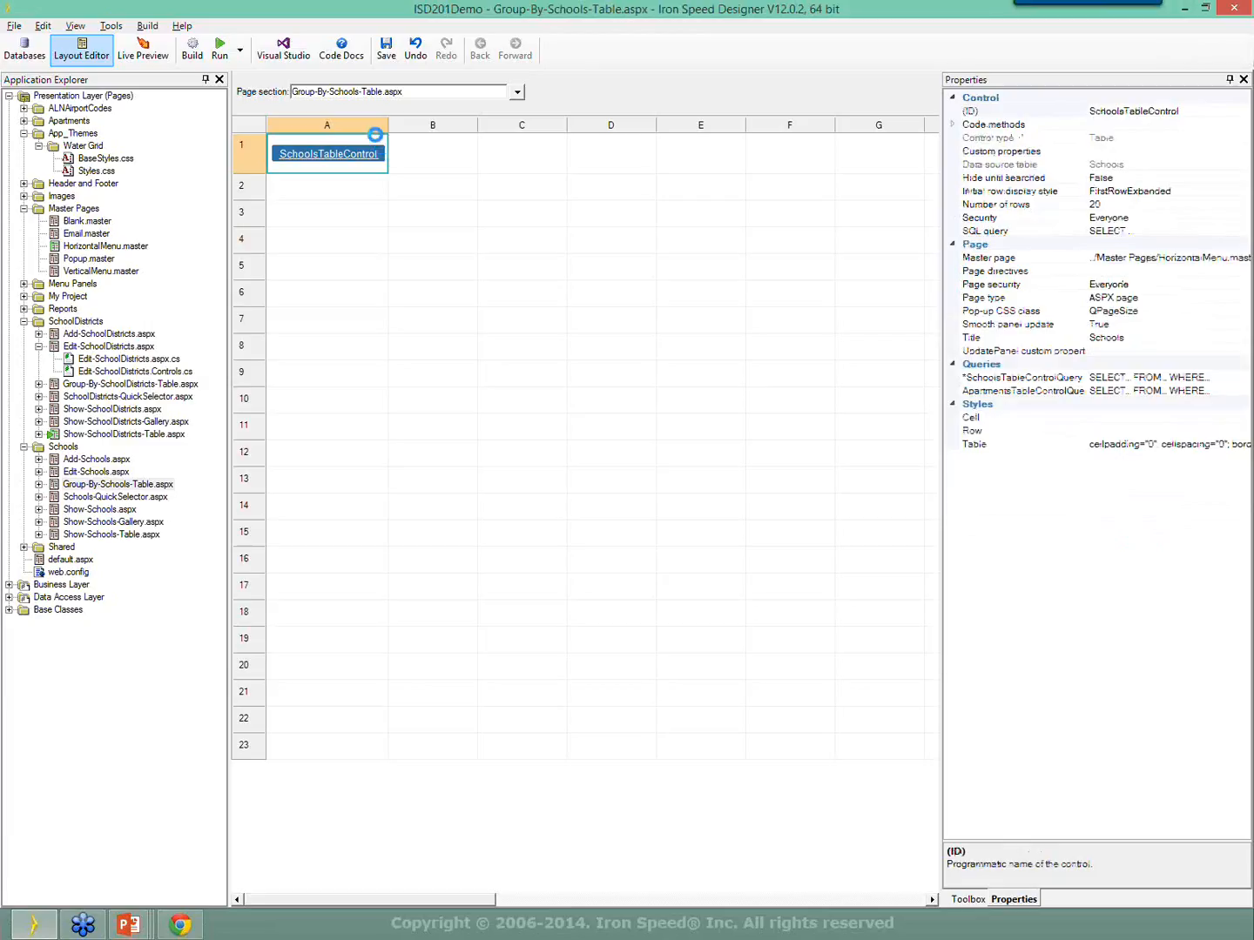
{"action": "left_click", "coordinate": [143, 55]}
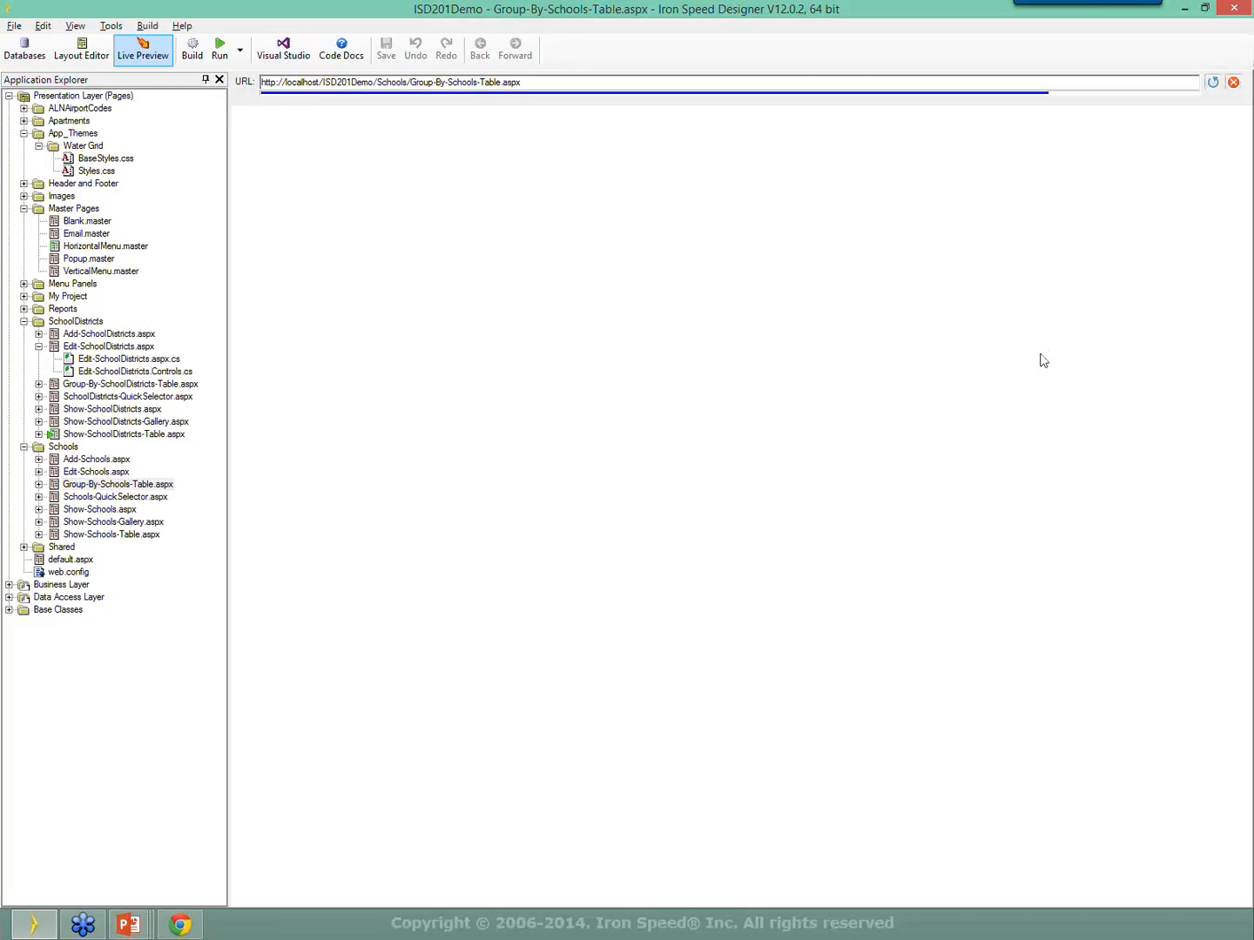
Scroll the preview to confirm the schools table now pages 20 rows.
{"action": "scroll", "coordinate": [475, 497], "scroll_direction": "down", "scroll_amount": 5}
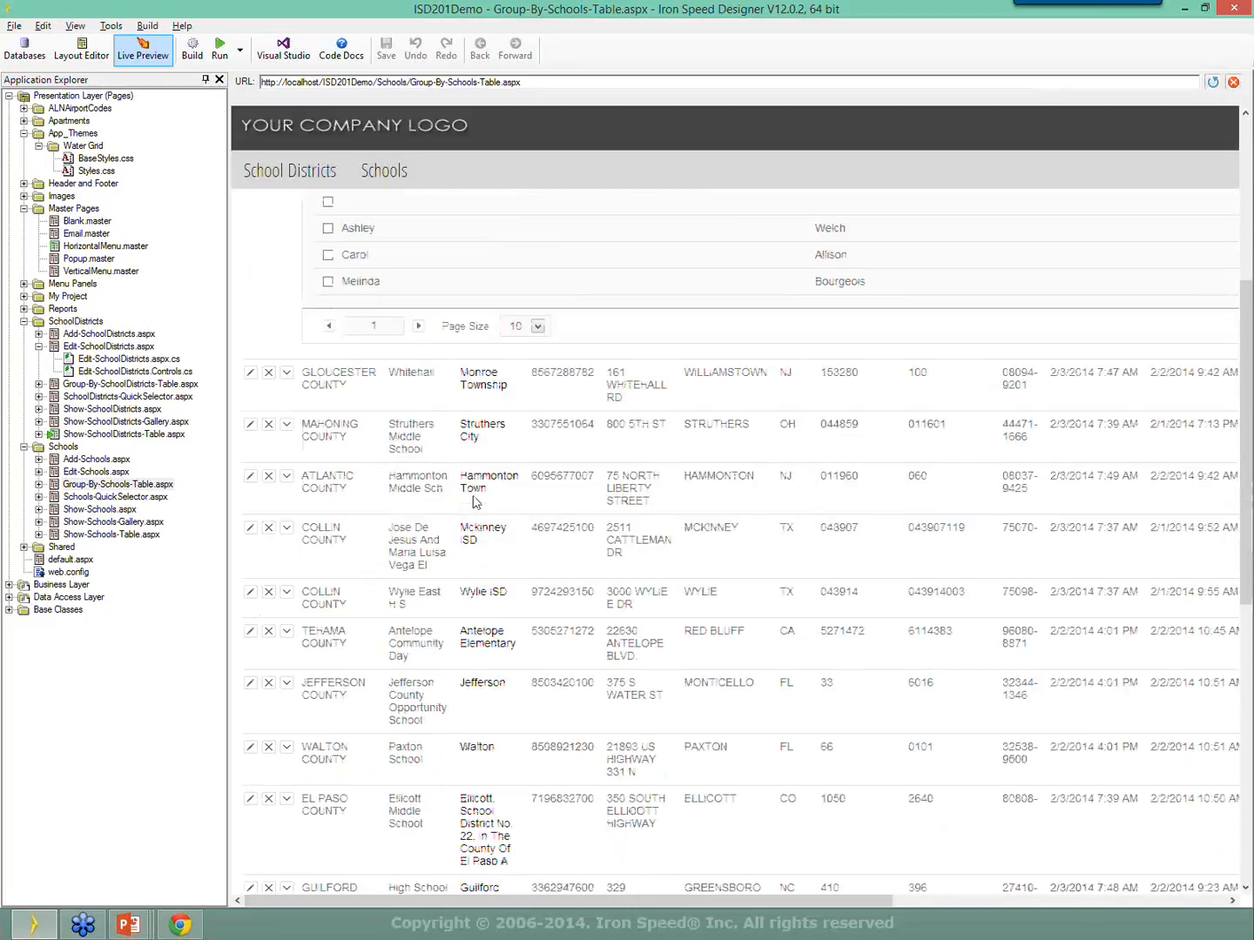
{"action": "scroll", "coordinate": [475, 501], "scroll_direction": "down", "scroll_amount": 7}
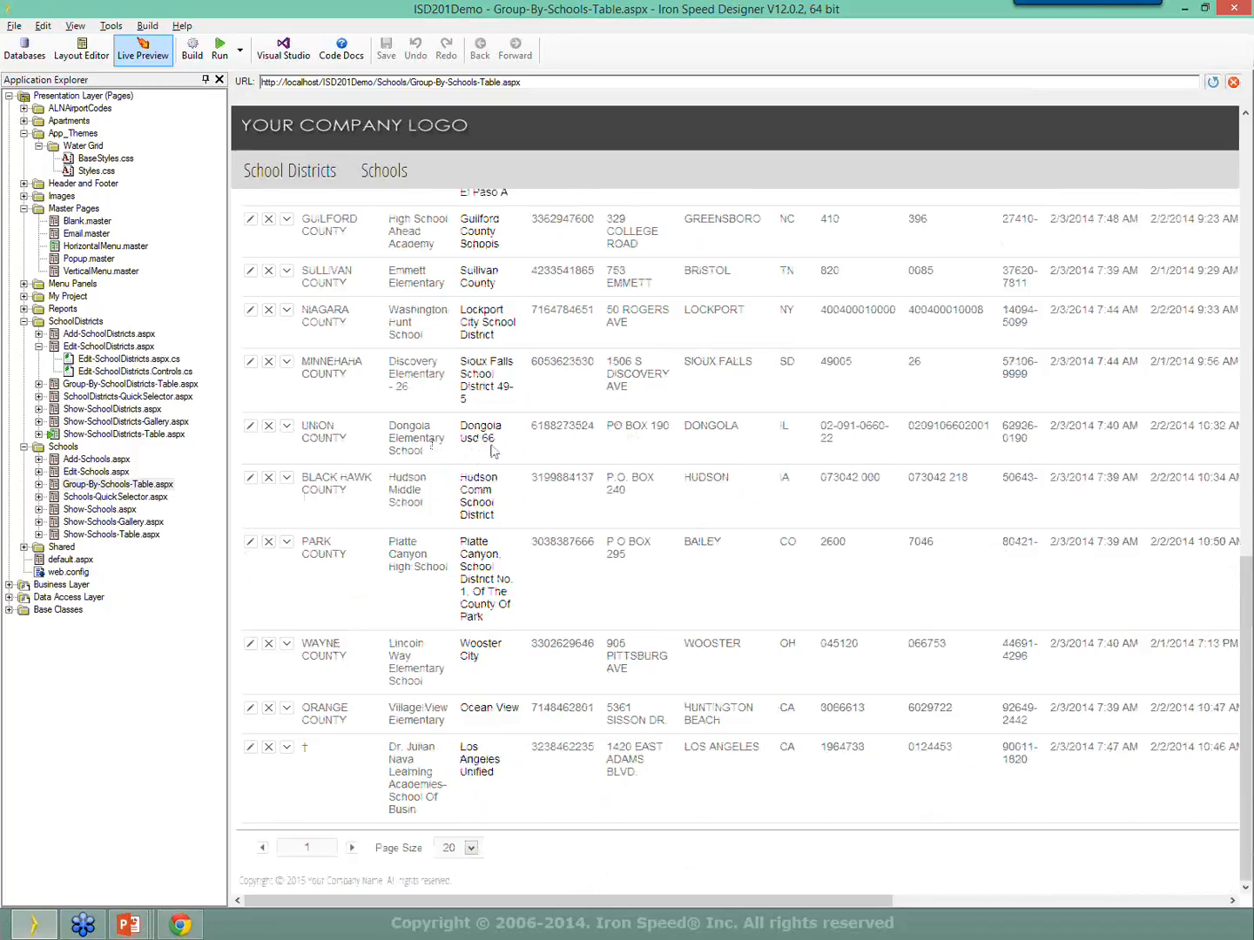
{"action": "scroll", "coordinate": [488, 448], "scroll_direction": "up", "scroll_amount": 10}
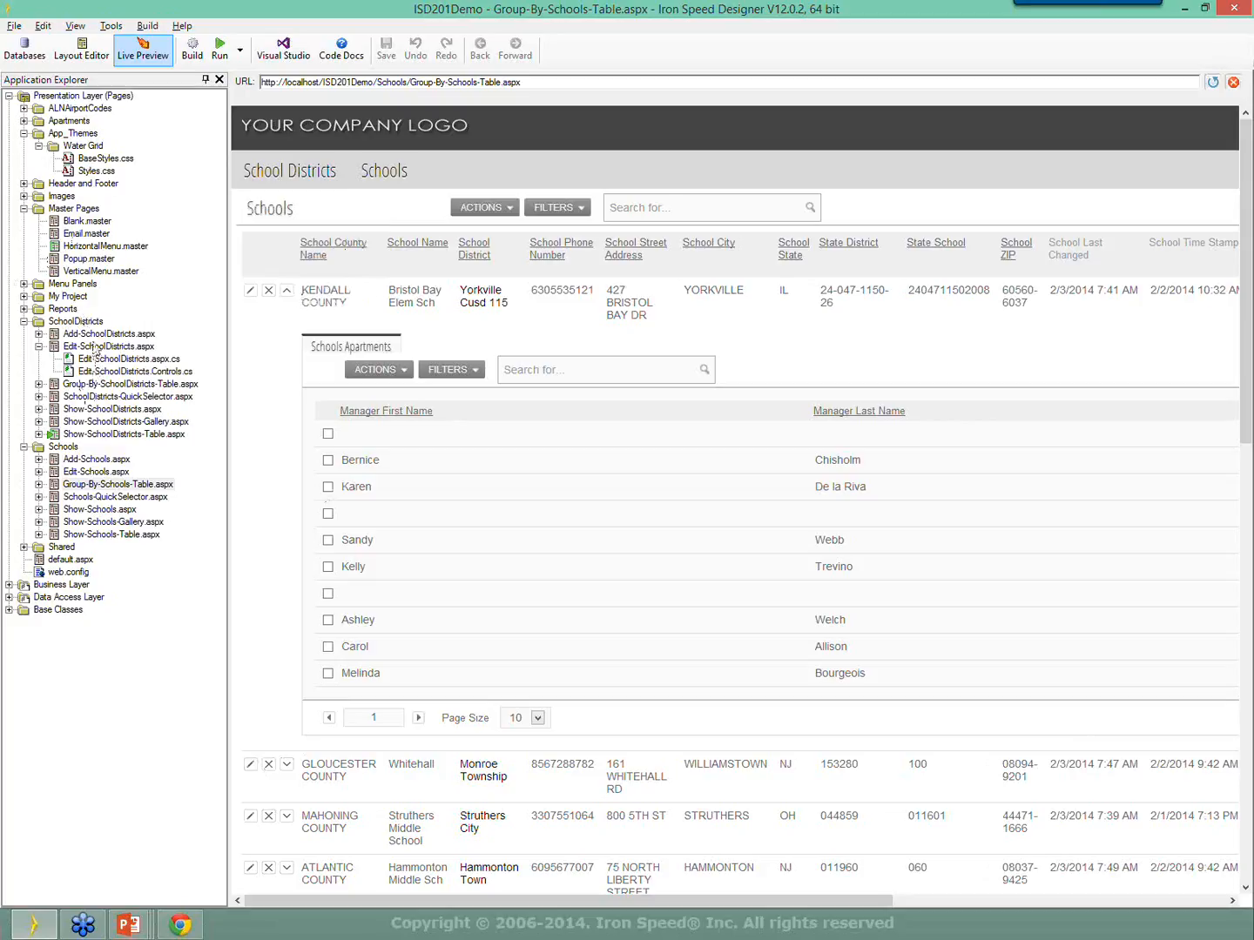
Open Edit-SchoolDistricts.aspx and show its Fields section in the layout editor.
{"action": "left_click", "coordinate": [92, 346]}
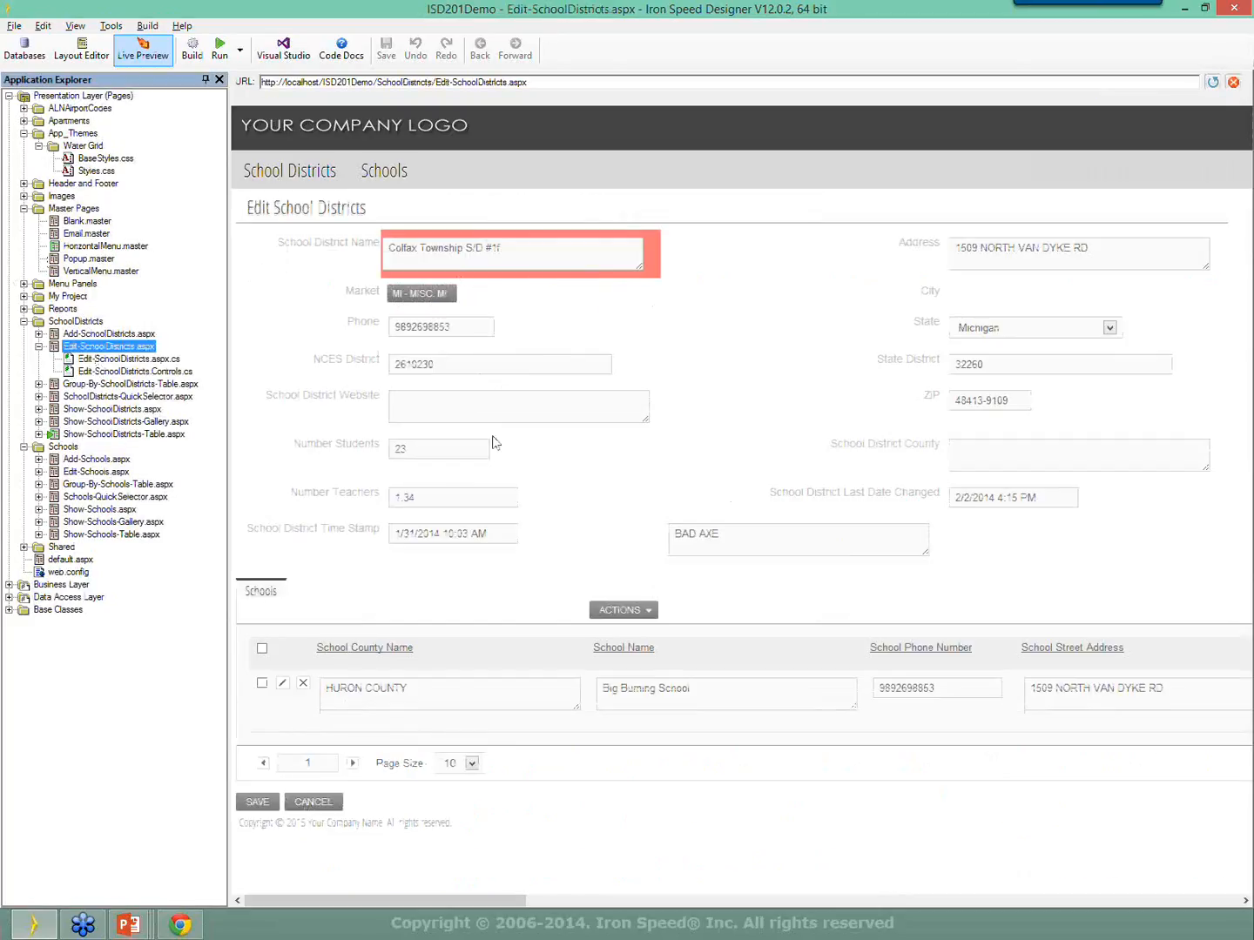
{"action": "left_click", "coordinate": [521, 406]}
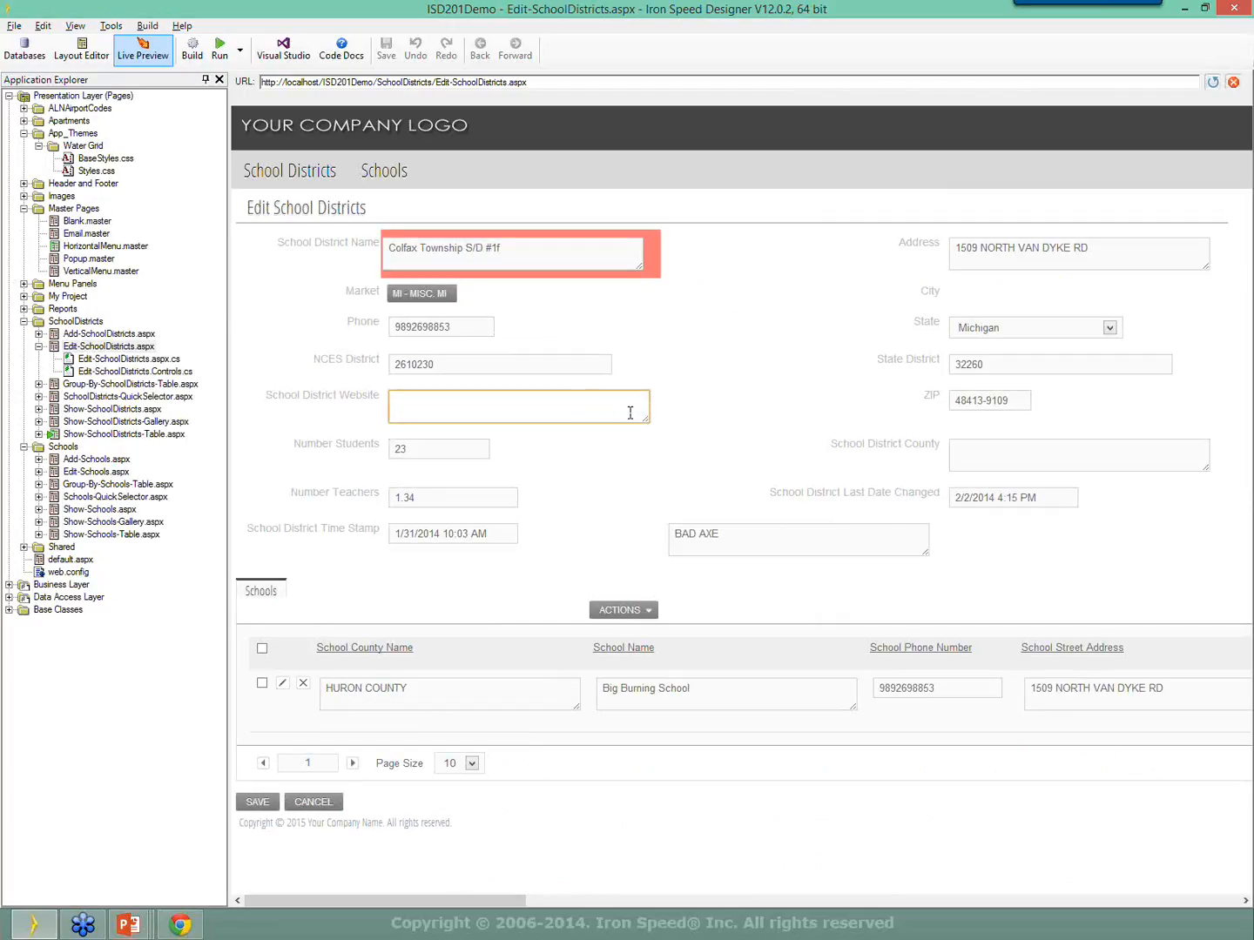
{"action": "left_click", "coordinate": [81, 48]}
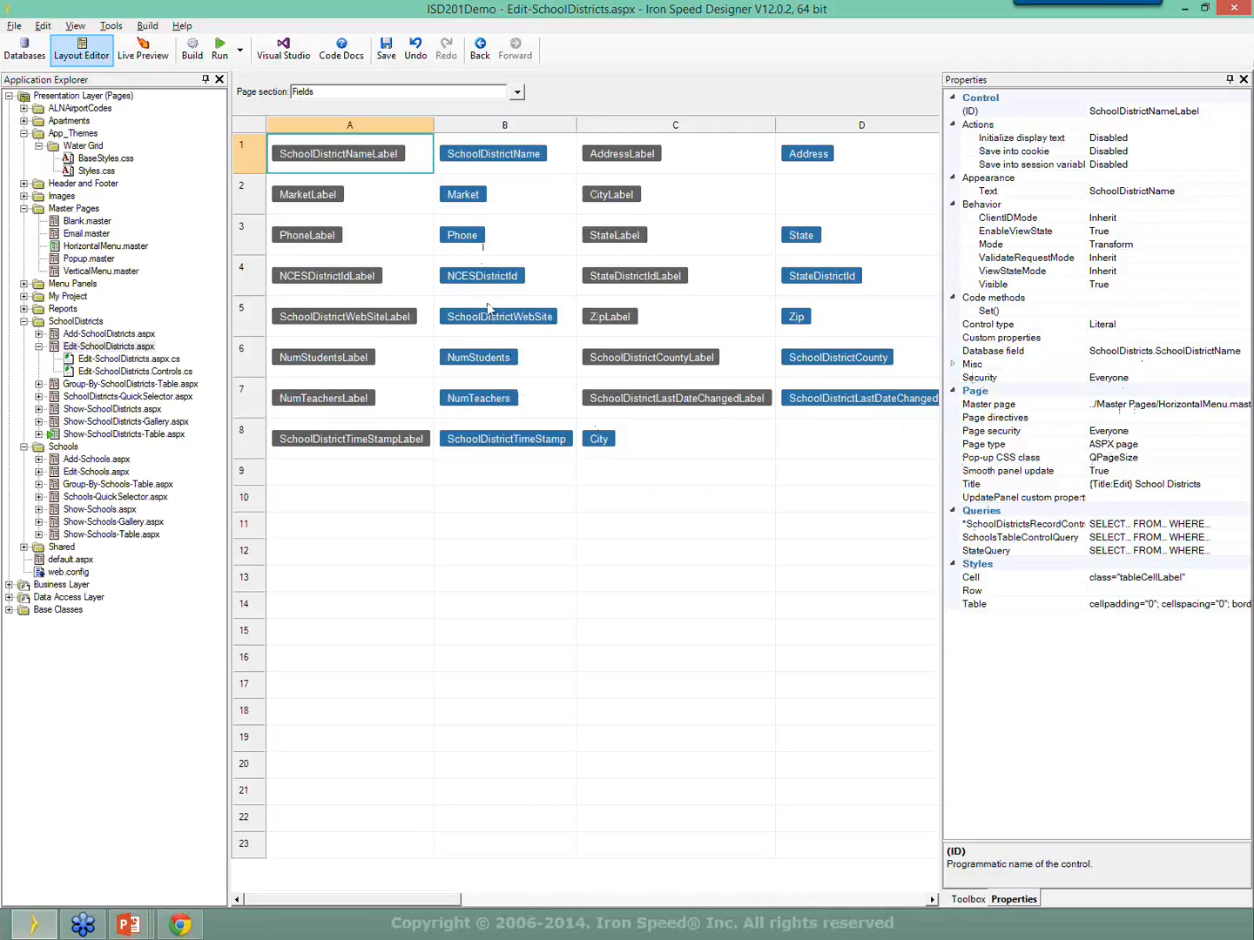
{"action": "left_click", "coordinate": [466, 237]}
{"action": "left_click", "coordinate": [501, 355]}
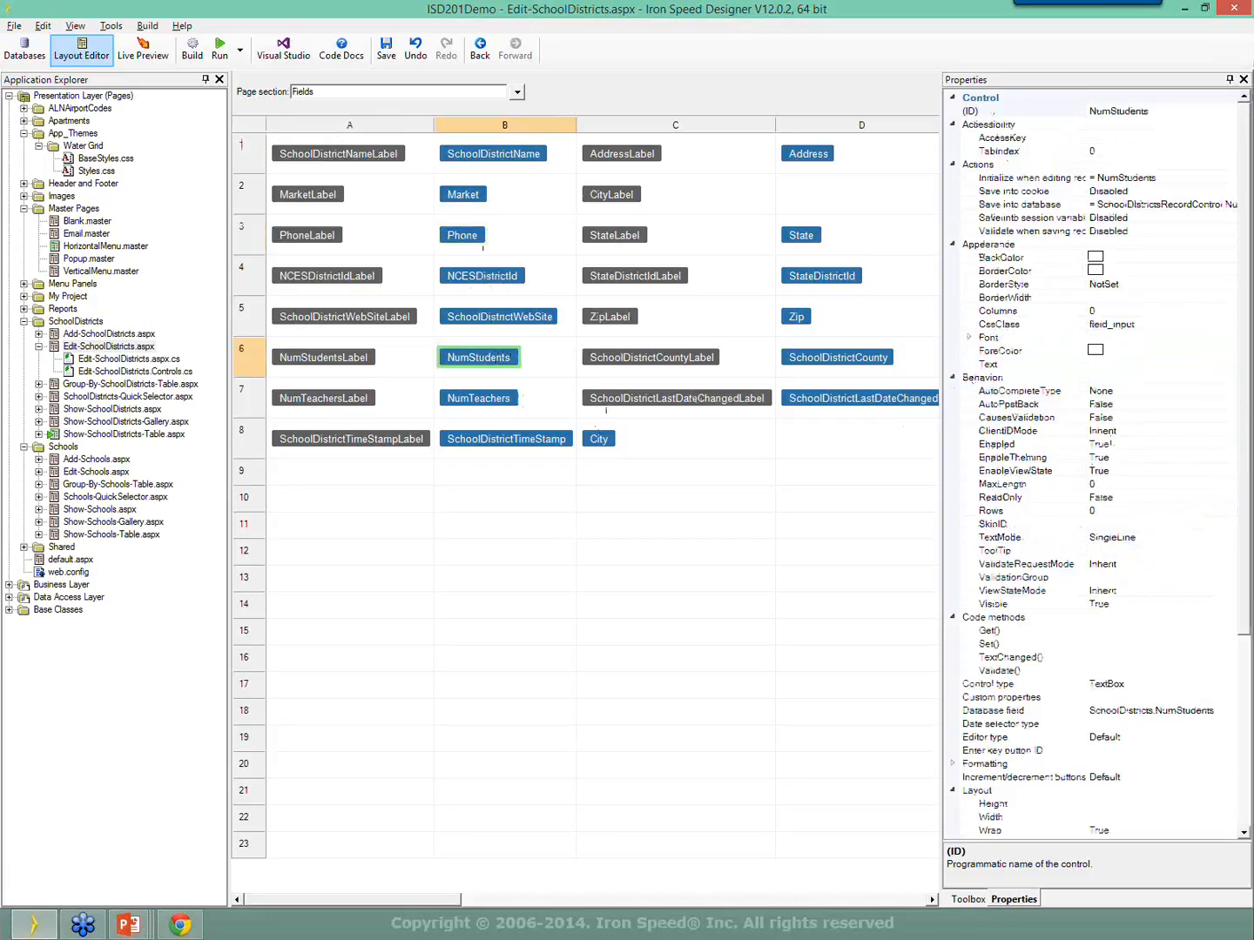
{"action": "scroll", "coordinate": [1239, 474], "scroll_direction": "down", "scroll_amount": 3}
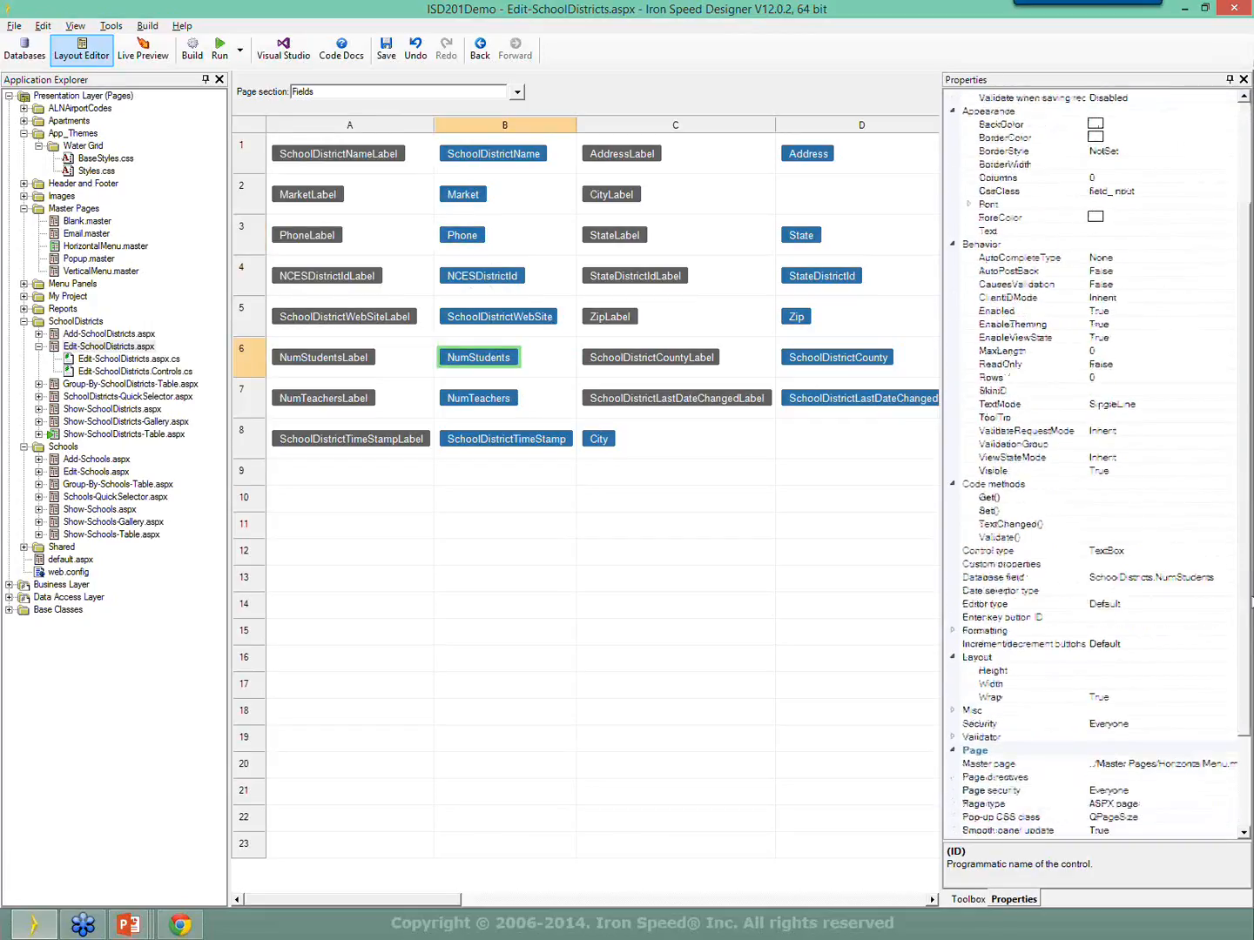
{"action": "scroll", "coordinate": [1098, 466], "scroll_direction": "down", "scroll_amount": 3}
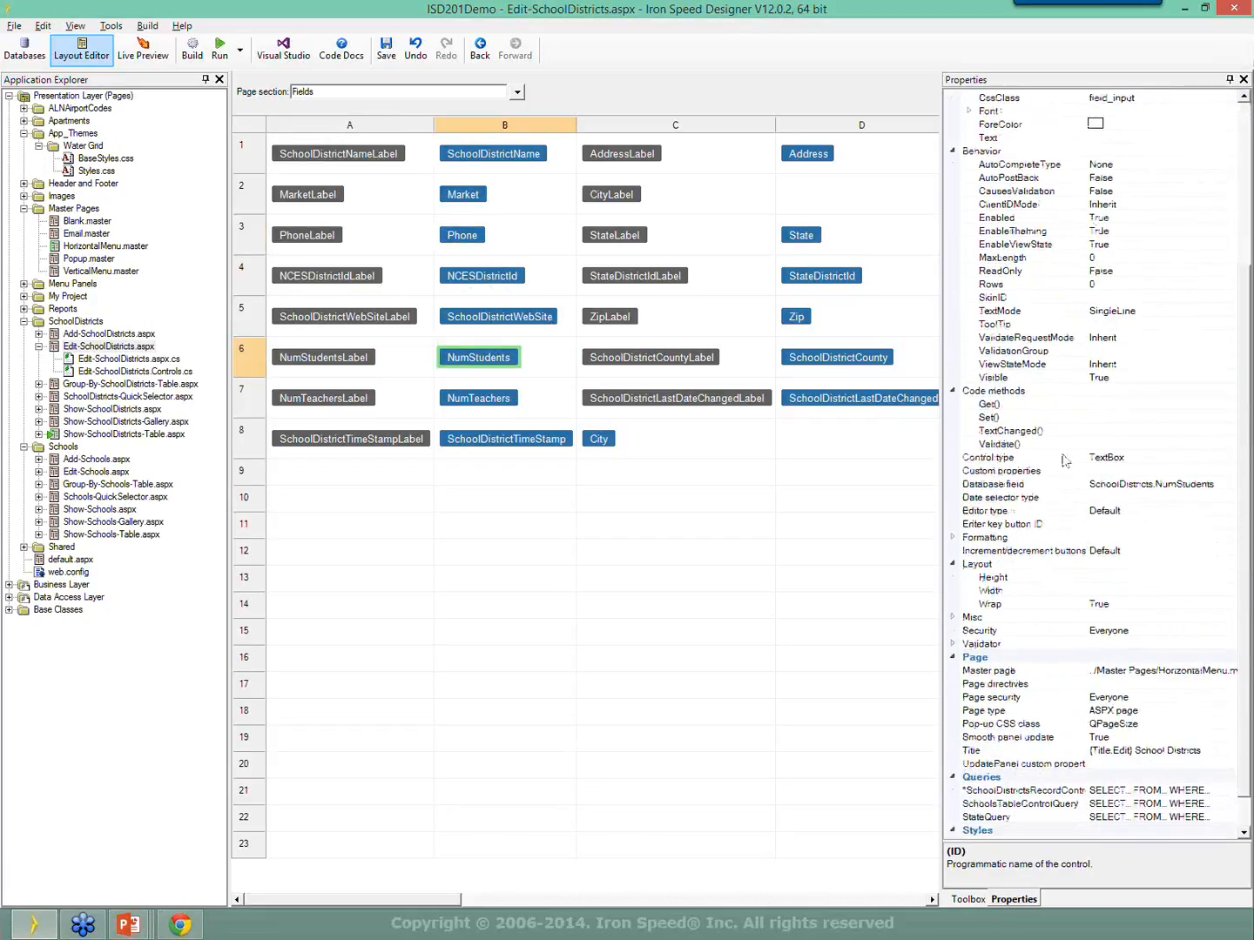
{"action": "left_click", "coordinate": [528, 318]}
{"action": "left_click", "coordinate": [1021, 511]}
{"action": "left_click", "coordinate": [1132, 520]}
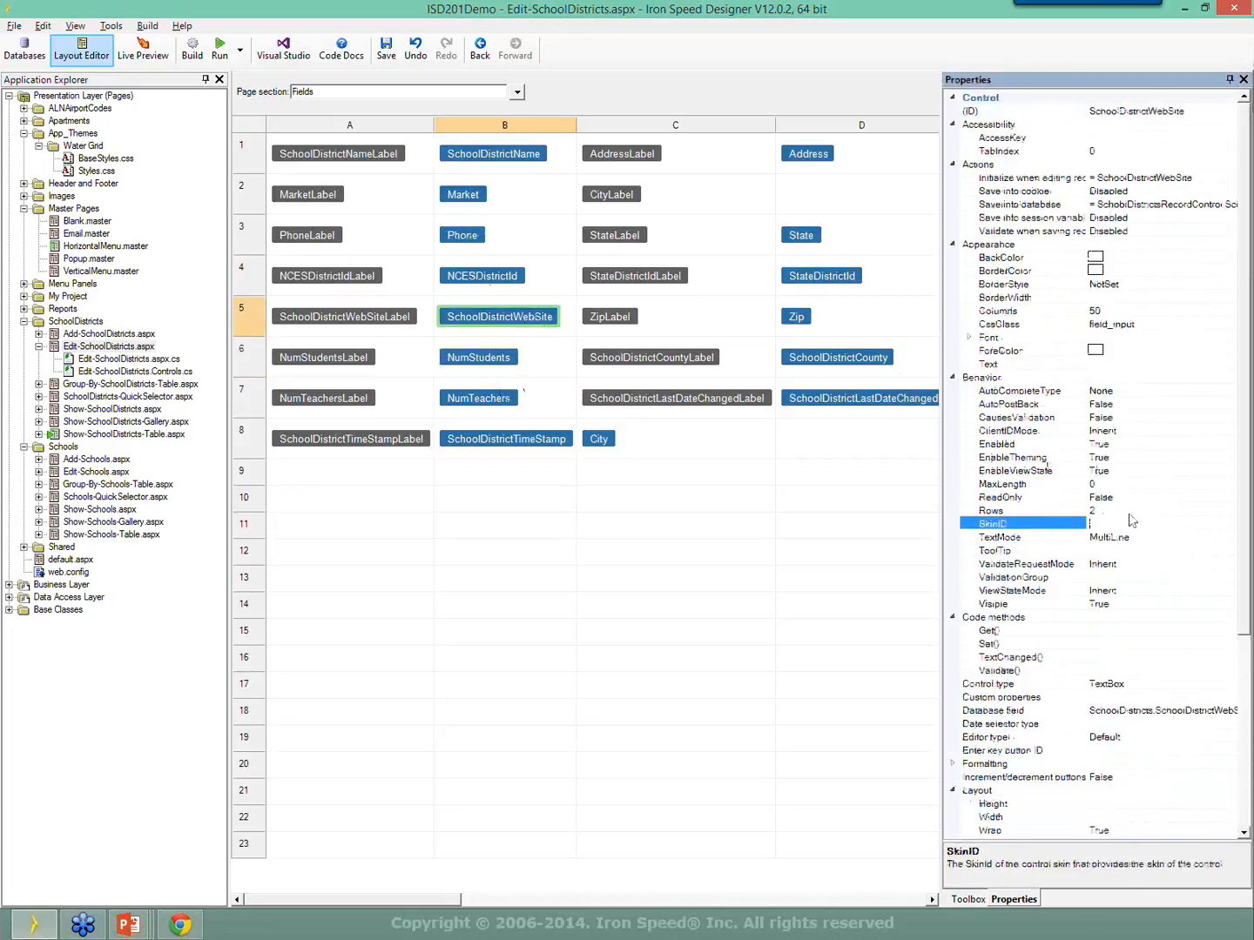
{"action": "left_click", "coordinate": [1123, 512]}
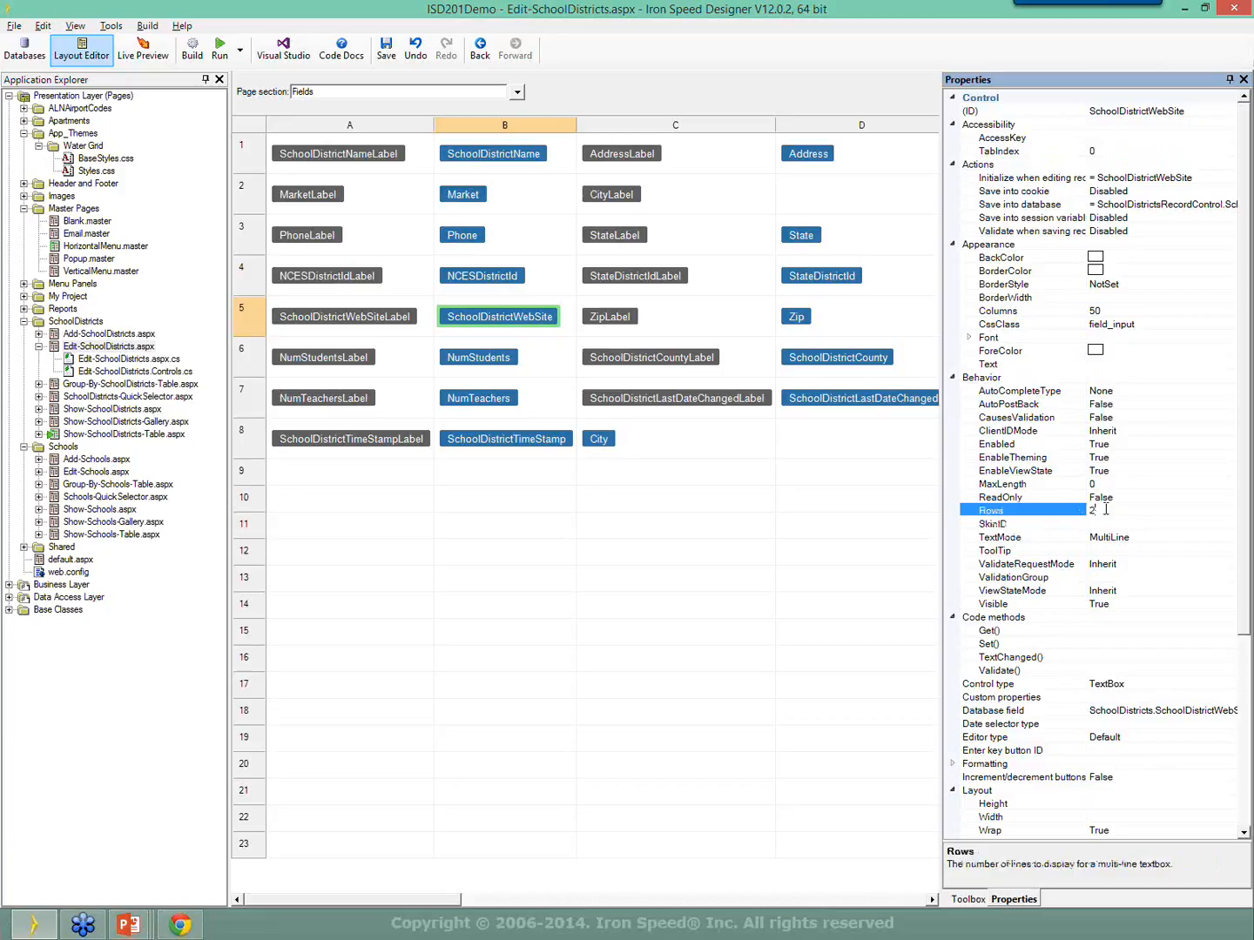
{"action": "left_click_drag", "start_coordinate": [1103, 510], "coordinate": [1012, 525]}
{"action": "left_click", "coordinate": [1144, 310]}
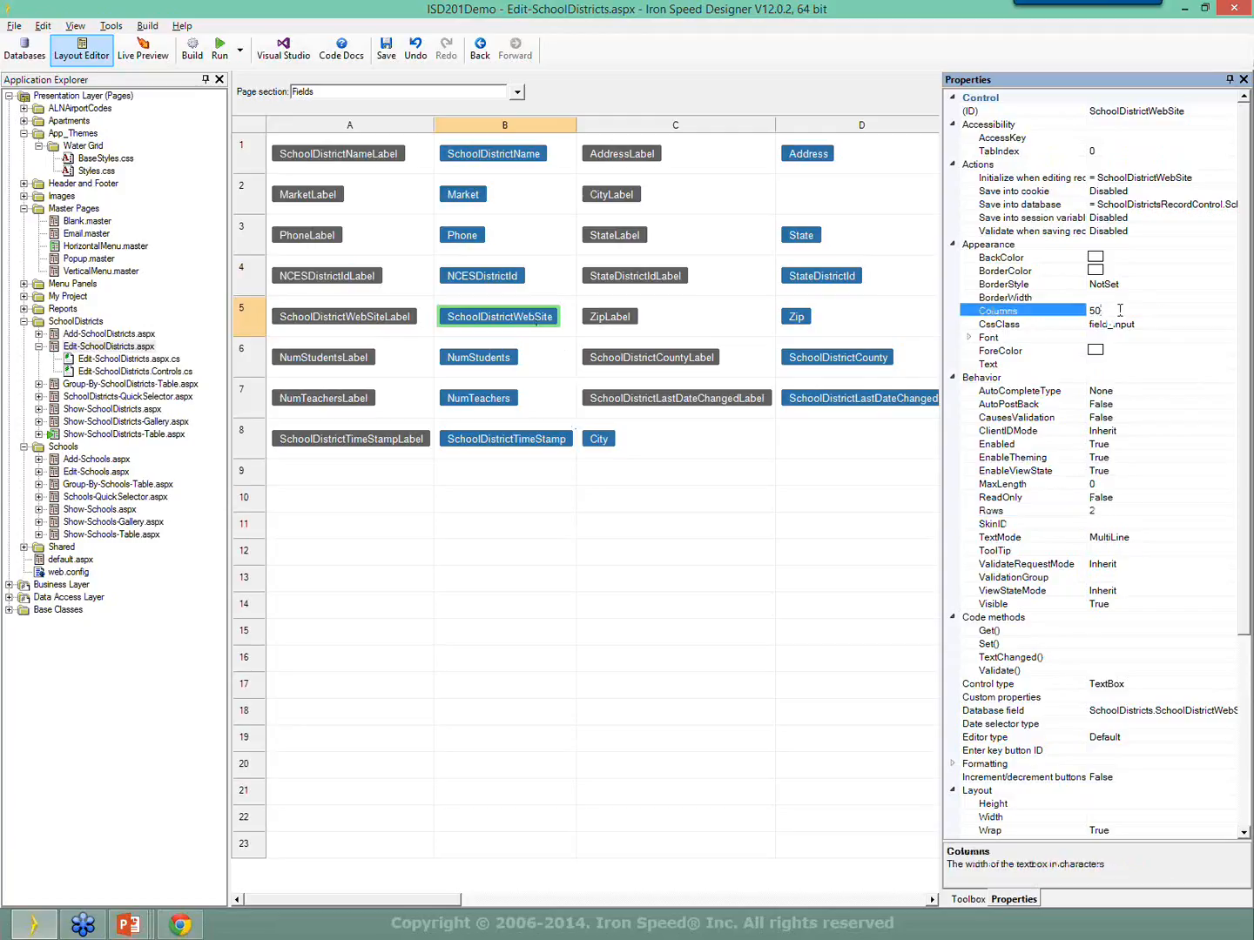
{"action": "scroll", "coordinate": [1148, 542], "scroll_direction": "down", "scroll_amount": 3}
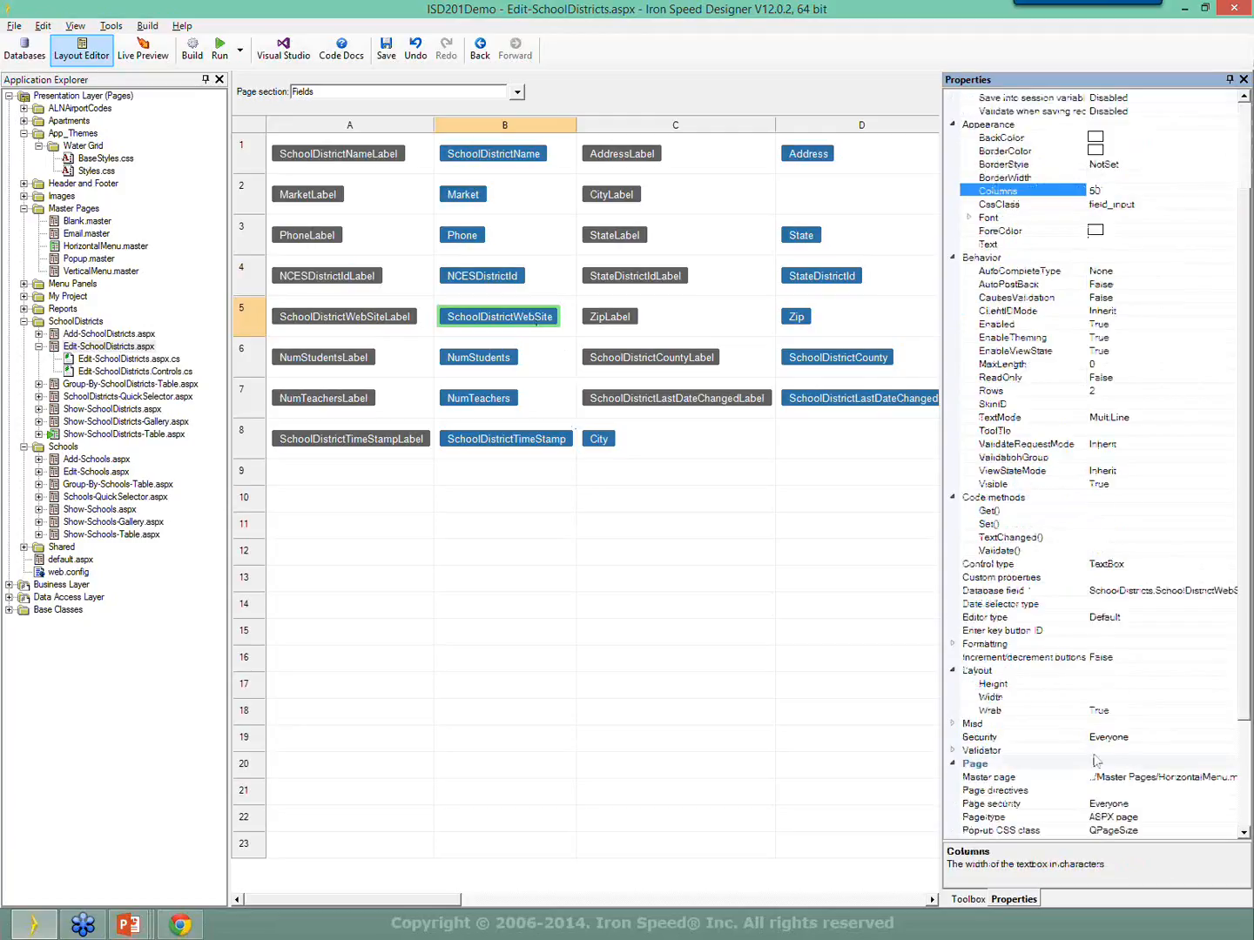
{"action": "left_click", "coordinate": [998, 672]}
{"action": "left_click", "coordinate": [1002, 685]}
{"action": "left_click", "coordinate": [1006, 698]}
{"action": "left_click", "coordinate": [1107, 686]}
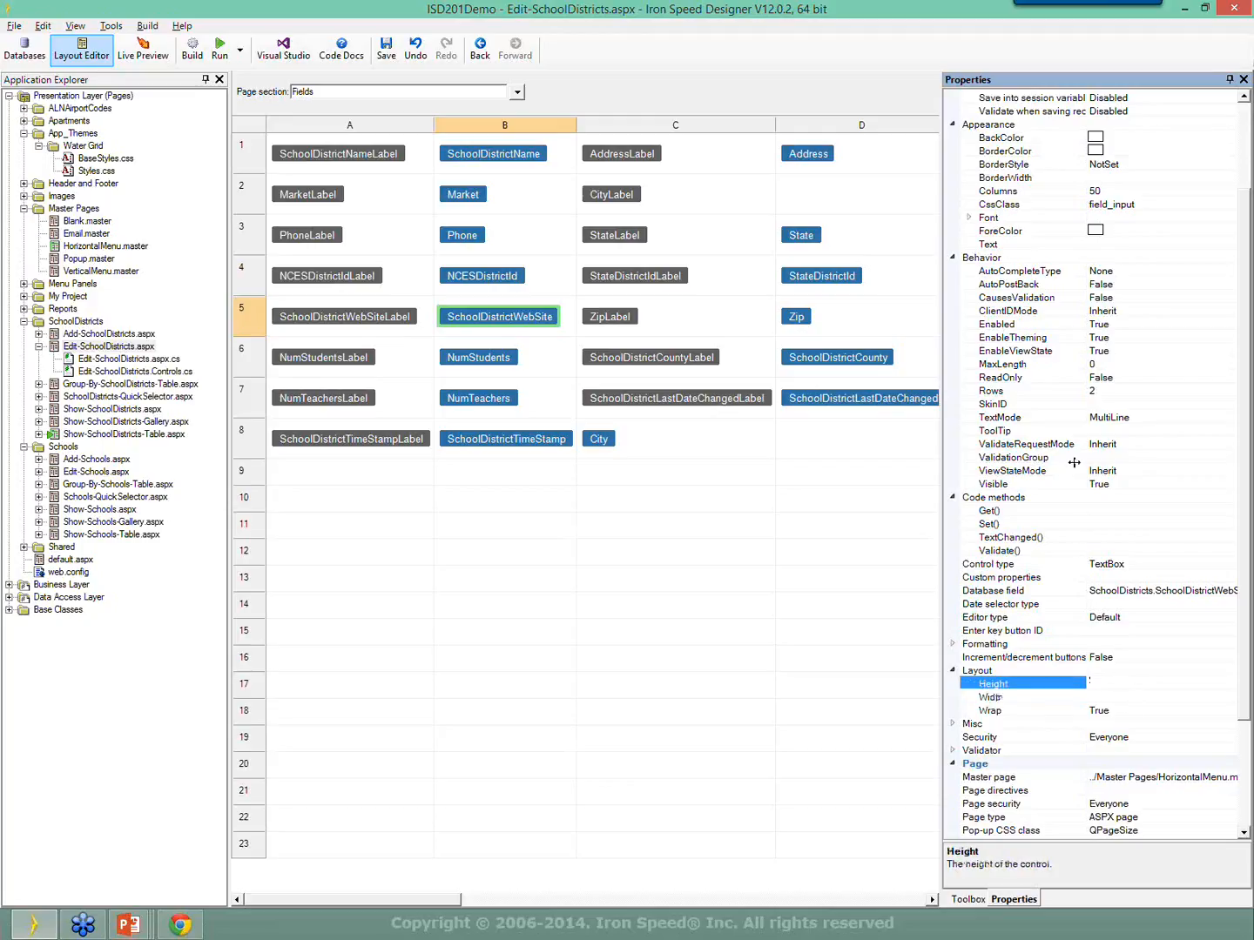
{"action": "left_click", "coordinate": [1140, 418]}
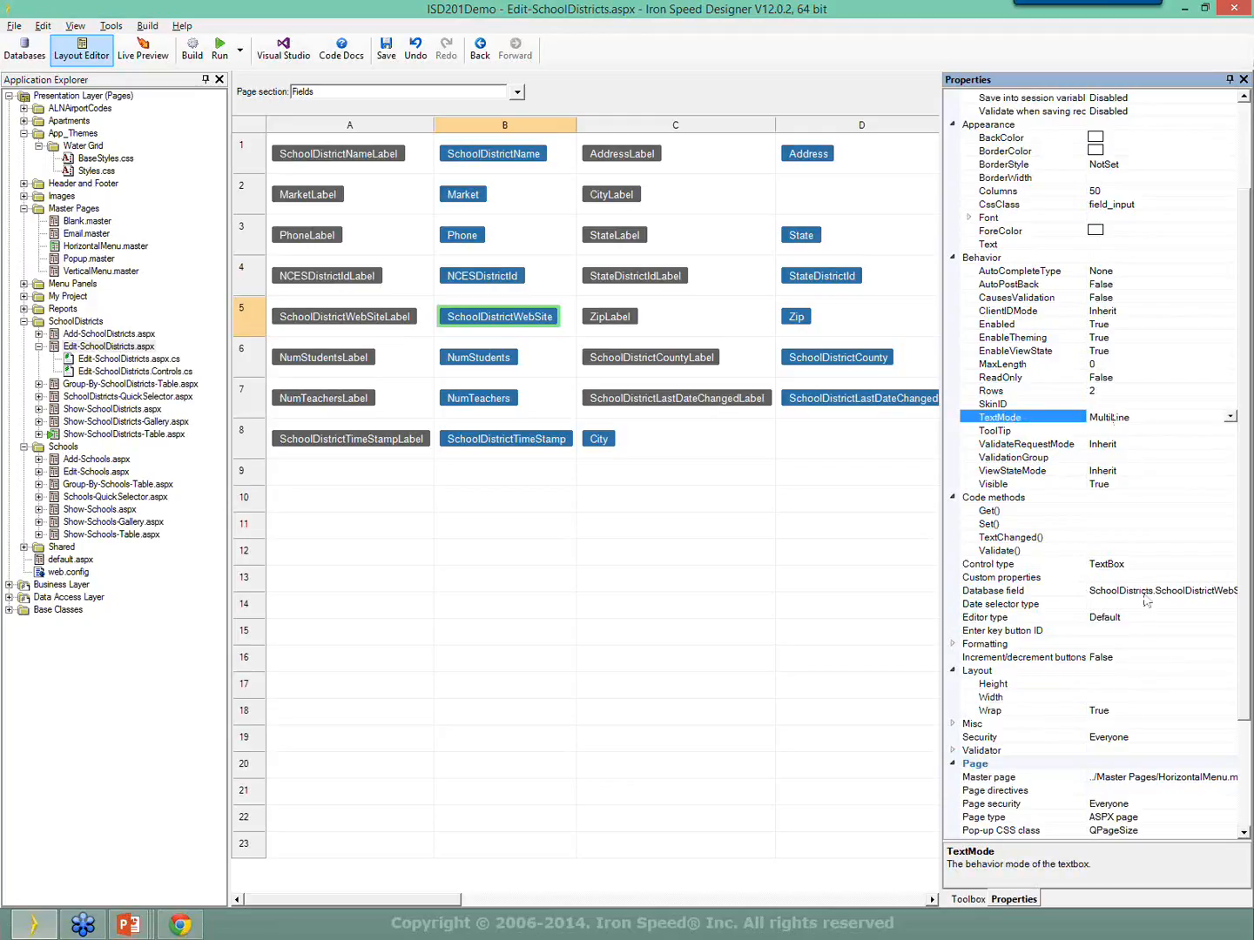
{"action": "left_click", "coordinate": [1120, 670]}
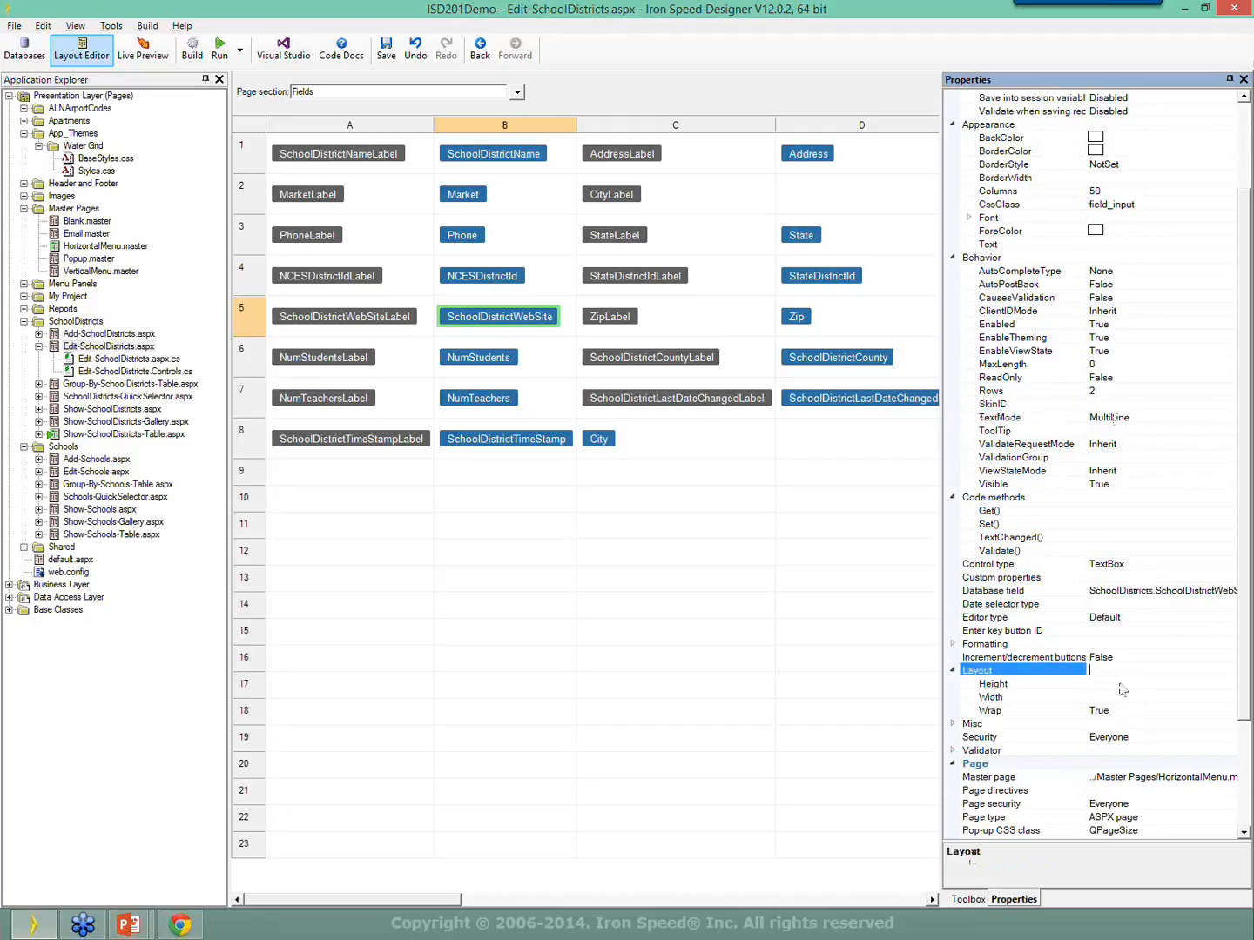
{"action": "left_click", "coordinate": [1124, 695]}
{"action": "left_click", "coordinate": [1119, 682]}
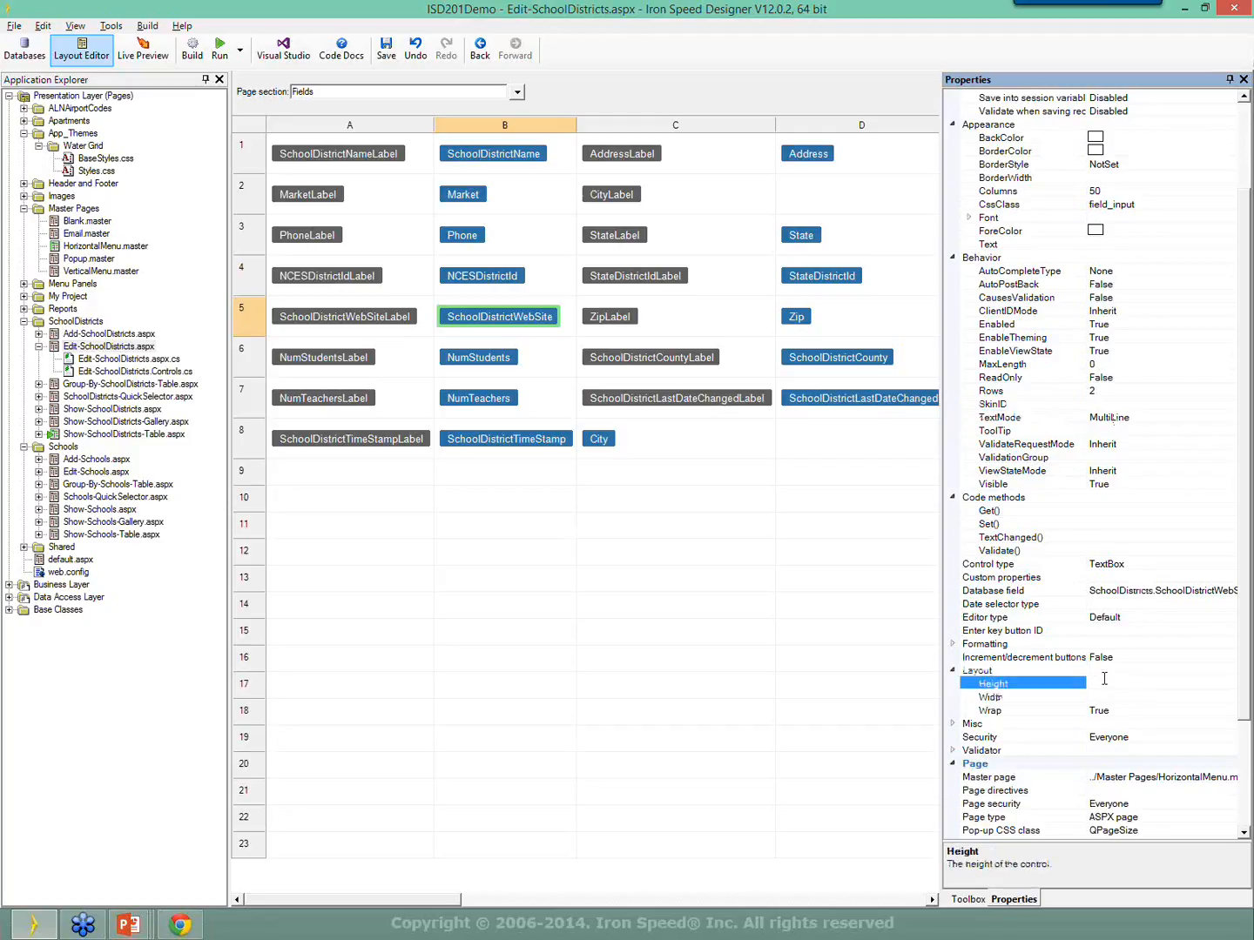
{"action": "left_click", "coordinate": [1108, 389]}
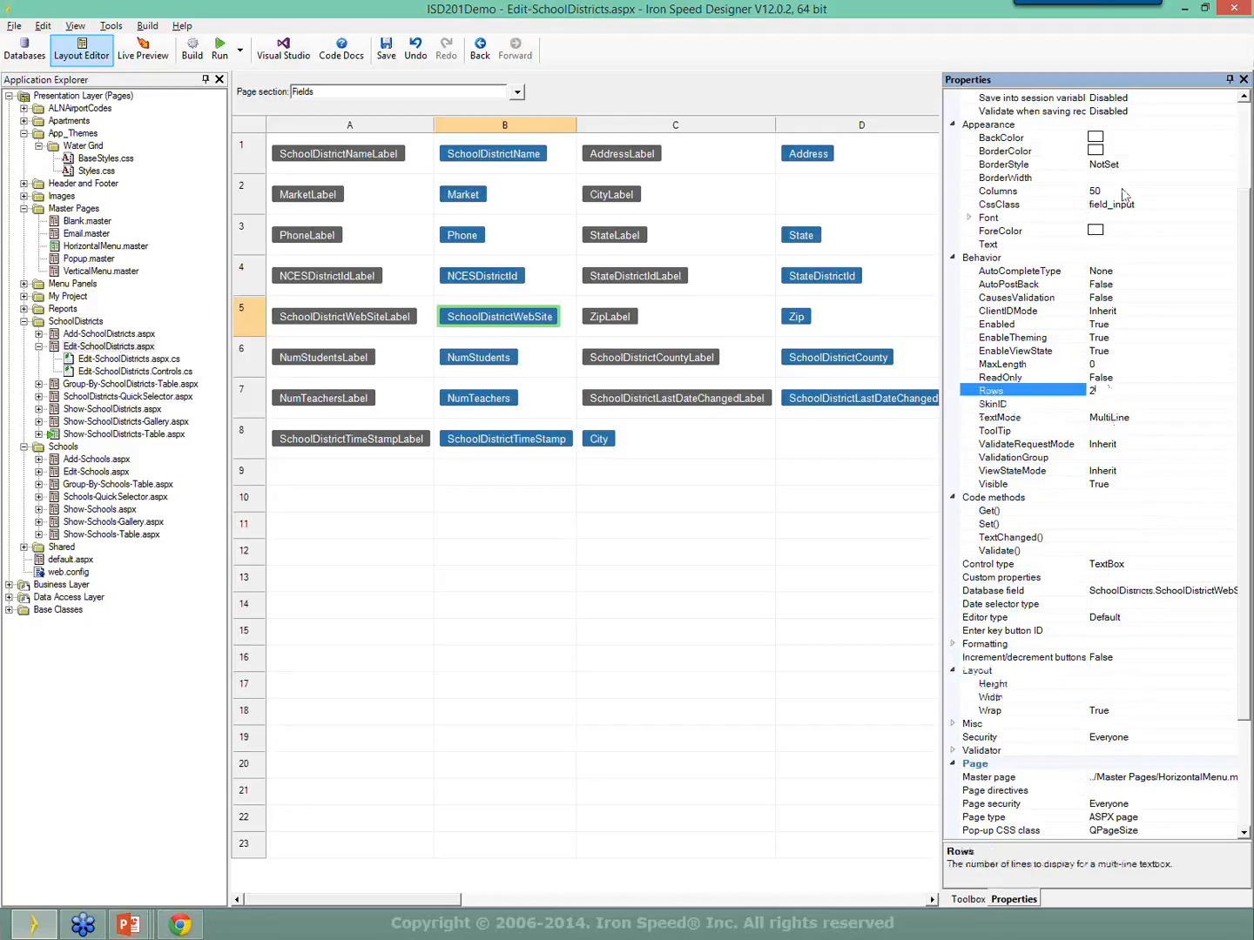
{"action": "left_click", "coordinate": [1123, 189]}
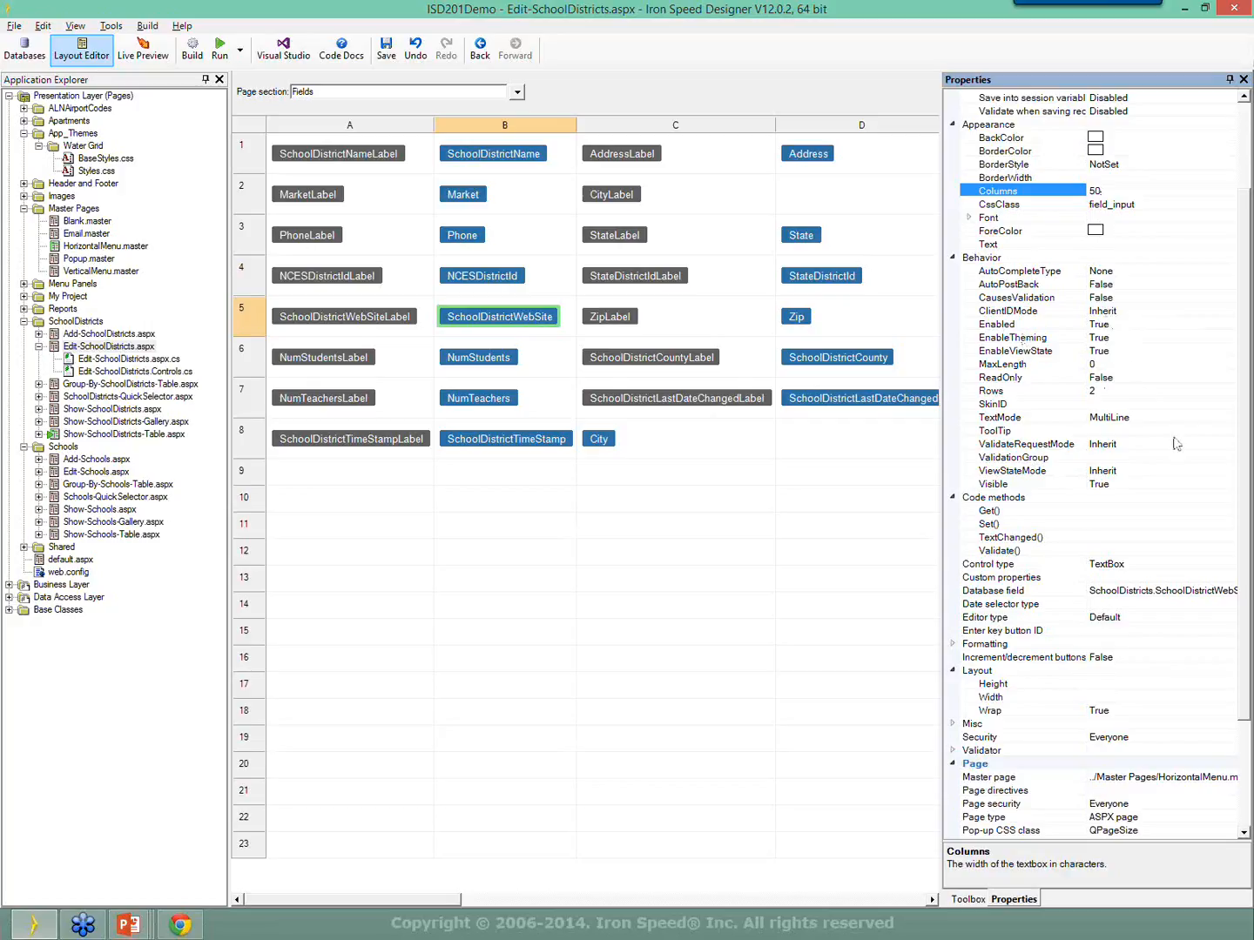
{"action": "left_click", "coordinate": [1128, 402]}
{"action": "left_click", "coordinate": [1130, 393]}
{"action": "left_click", "coordinate": [1162, 195]}
{"action": "left_click", "coordinate": [1099, 697]}
{"action": "left_click", "coordinate": [1057, 685]}
{"action": "left_click", "coordinate": [1130, 694]}
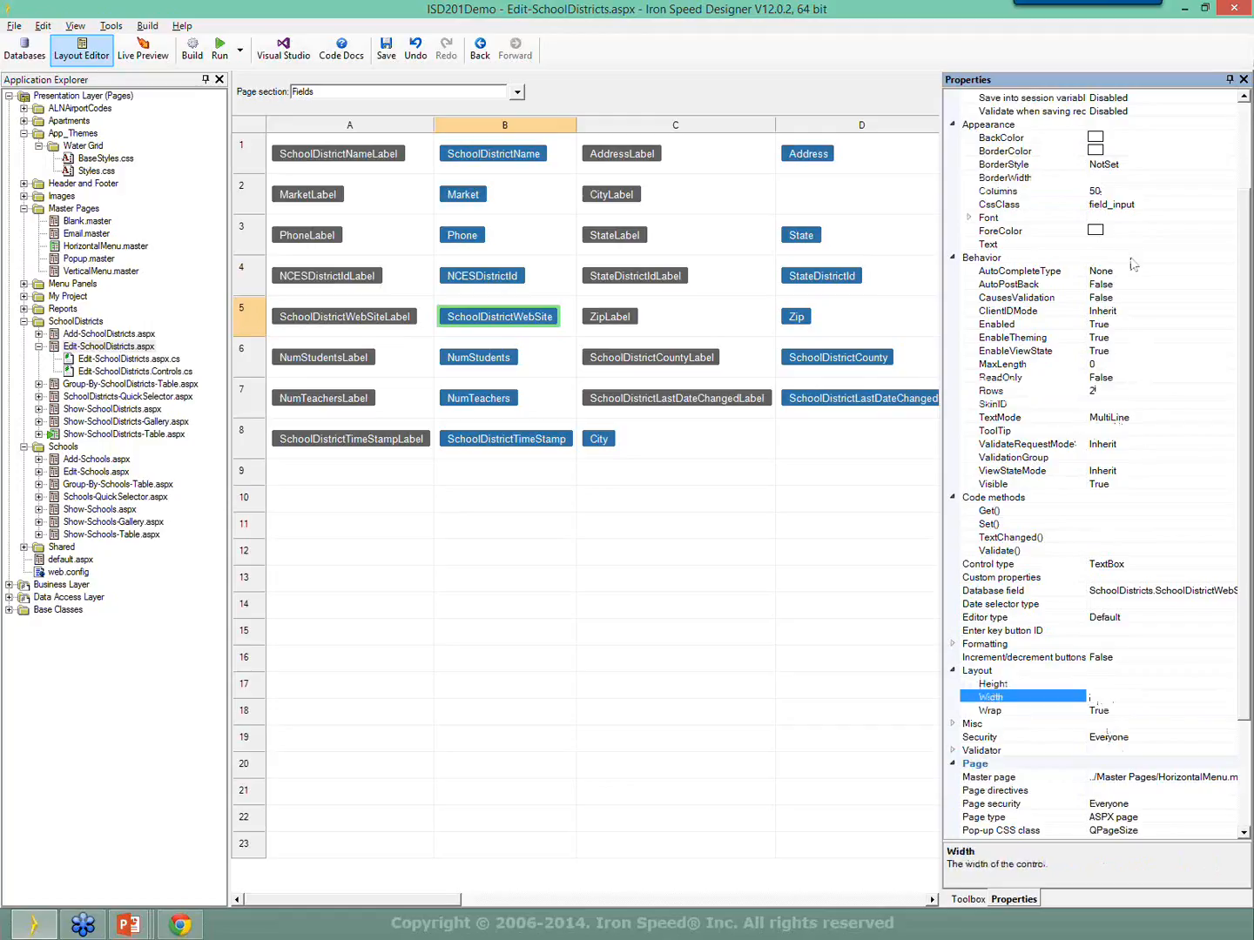
{"action": "left_click", "coordinate": [1124, 192]}
{"action": "left_click", "coordinate": [1132, 396]}
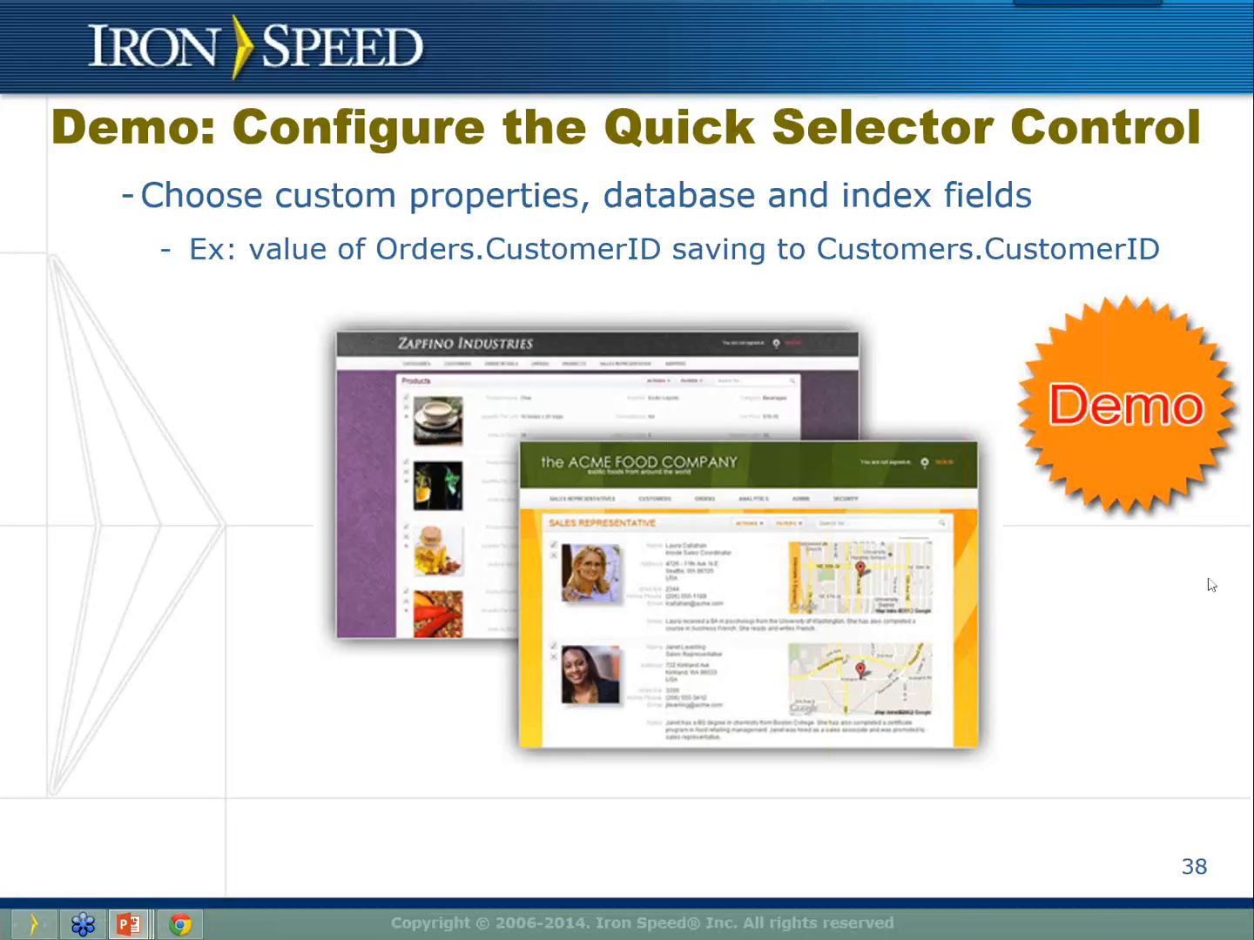
Advance the slide show to slide 39 on modifying the page header, footer and logo.
{"action": "left_click", "coordinate": [1049, 598]}
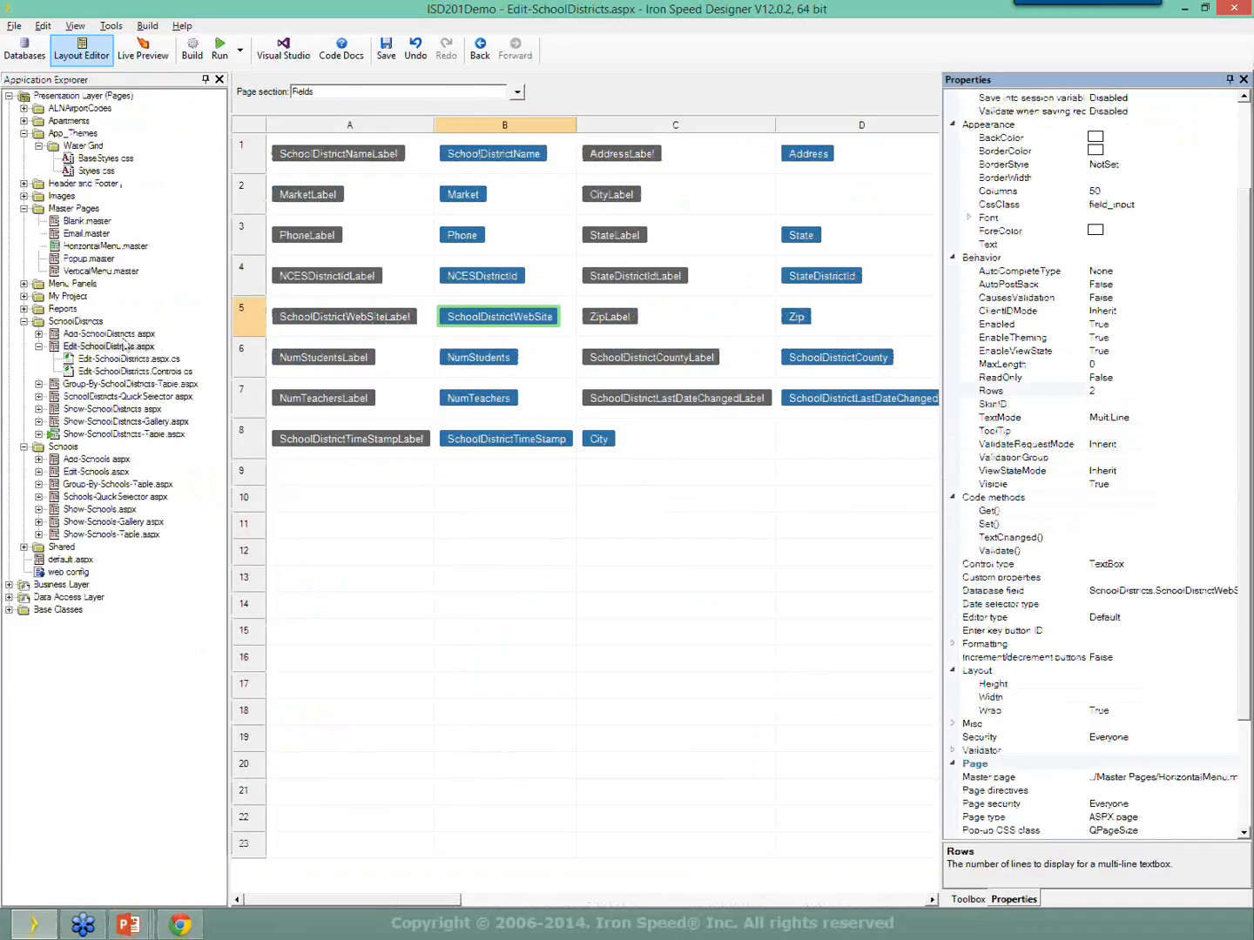
Open Header.ascx, inspect the Logo's ImageUrl '../images/logo.png', then open Footer.ascx.
{"action": "left_click", "coordinate": [24, 185]}
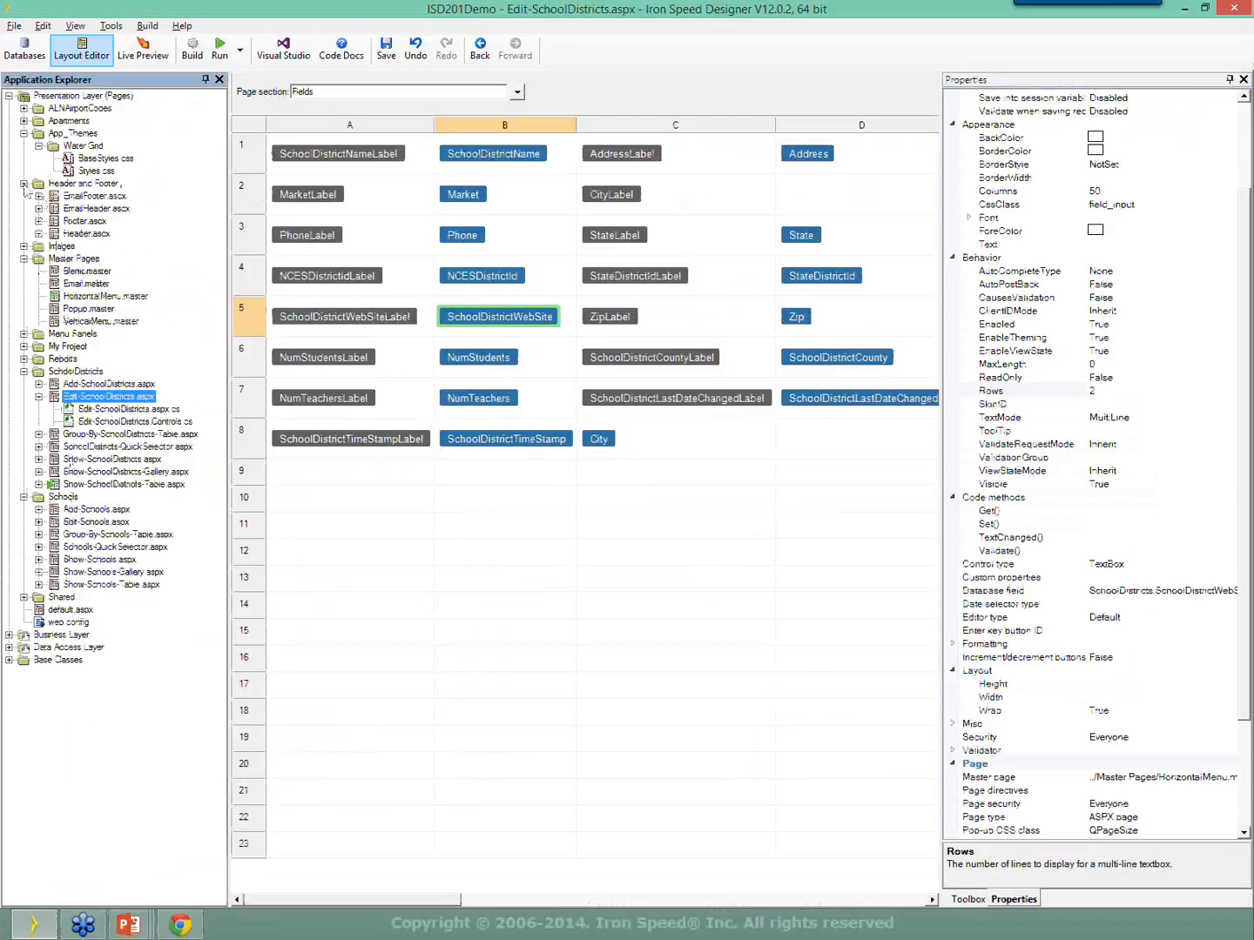
{"action": "double_click", "coordinate": [87, 233]}
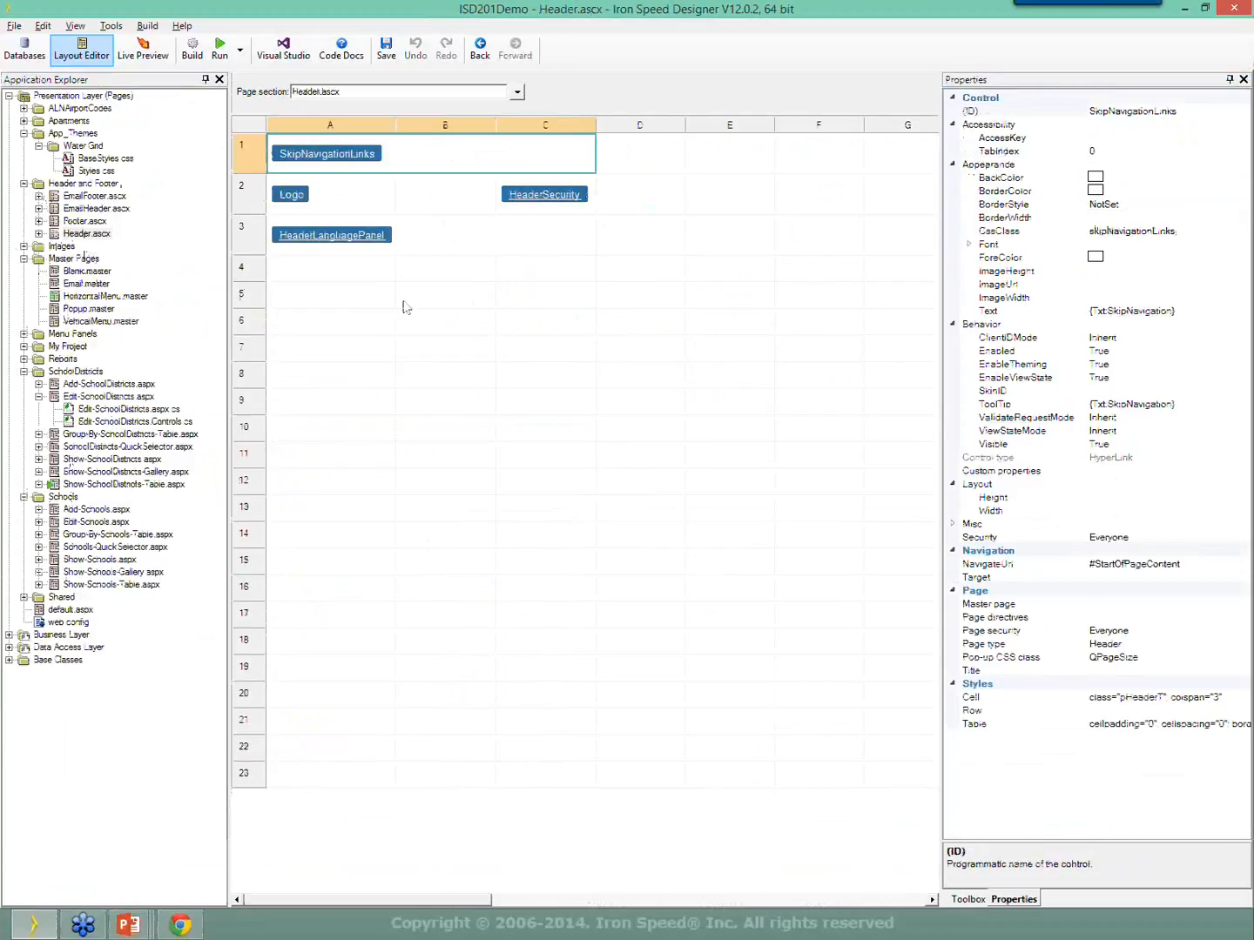
{"action": "left_click", "coordinate": [342, 200]}
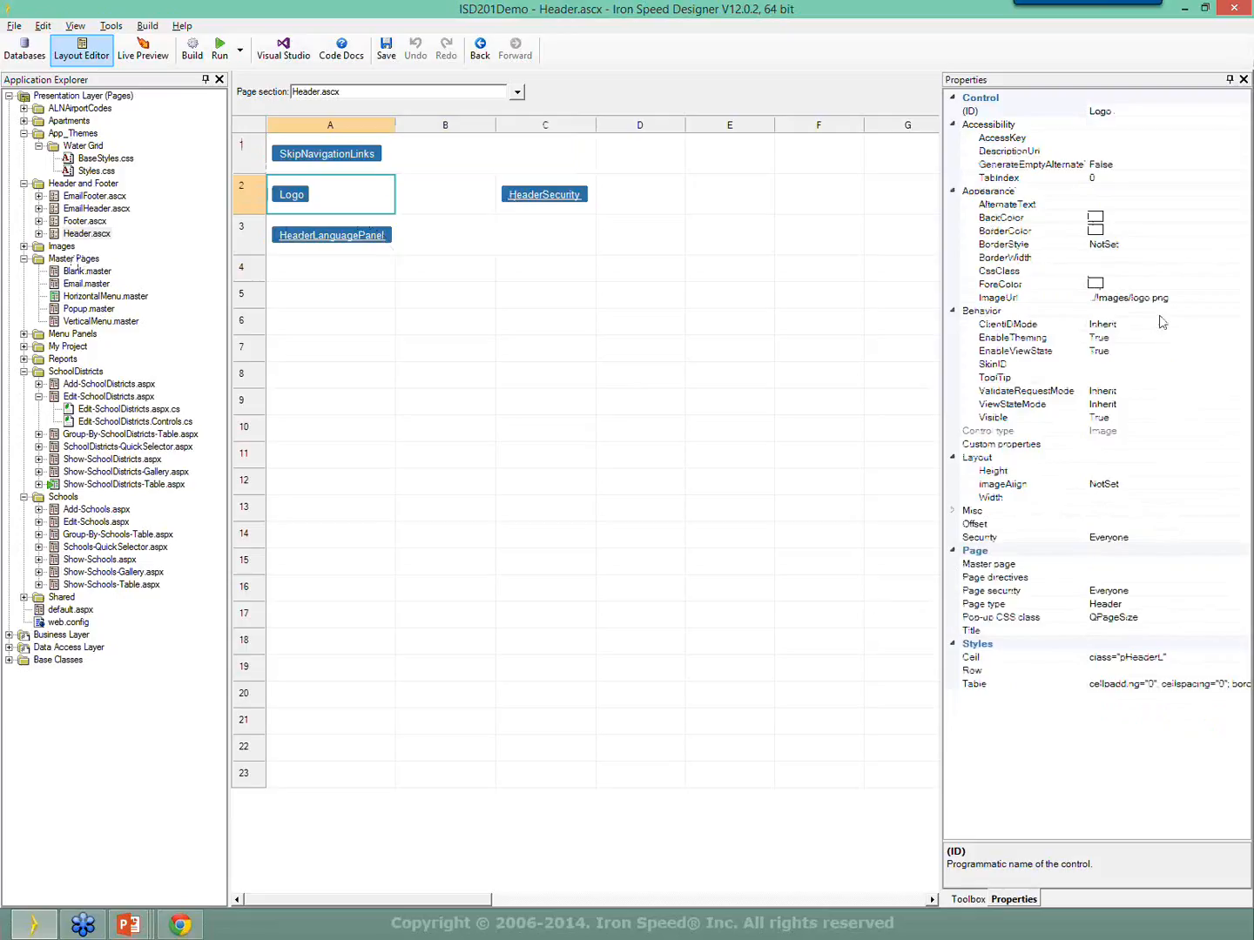
{"action": "left_click", "coordinate": [972, 302]}
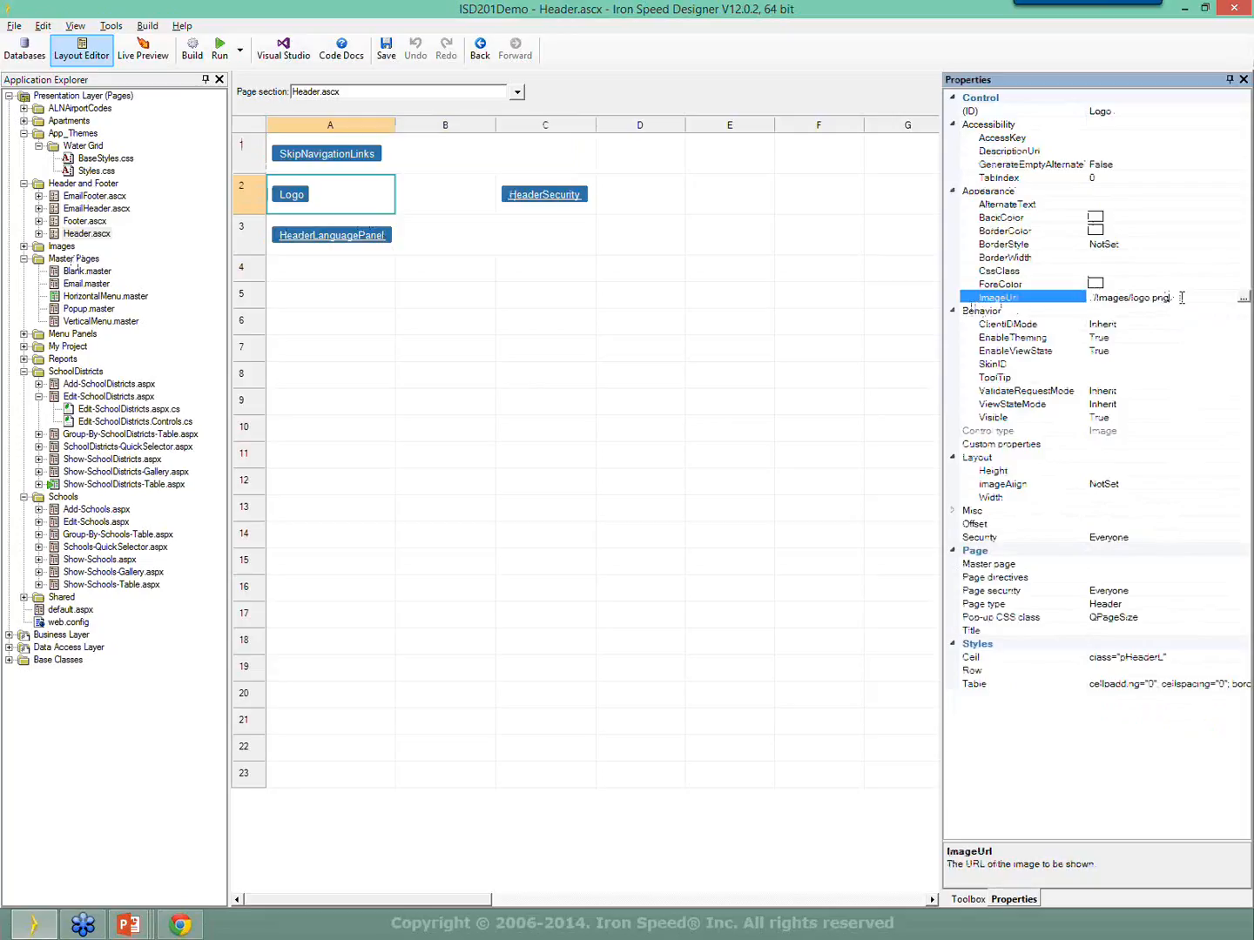
{"action": "left_click_drag", "start_coordinate": [1180, 298], "coordinate": [992, 323]}
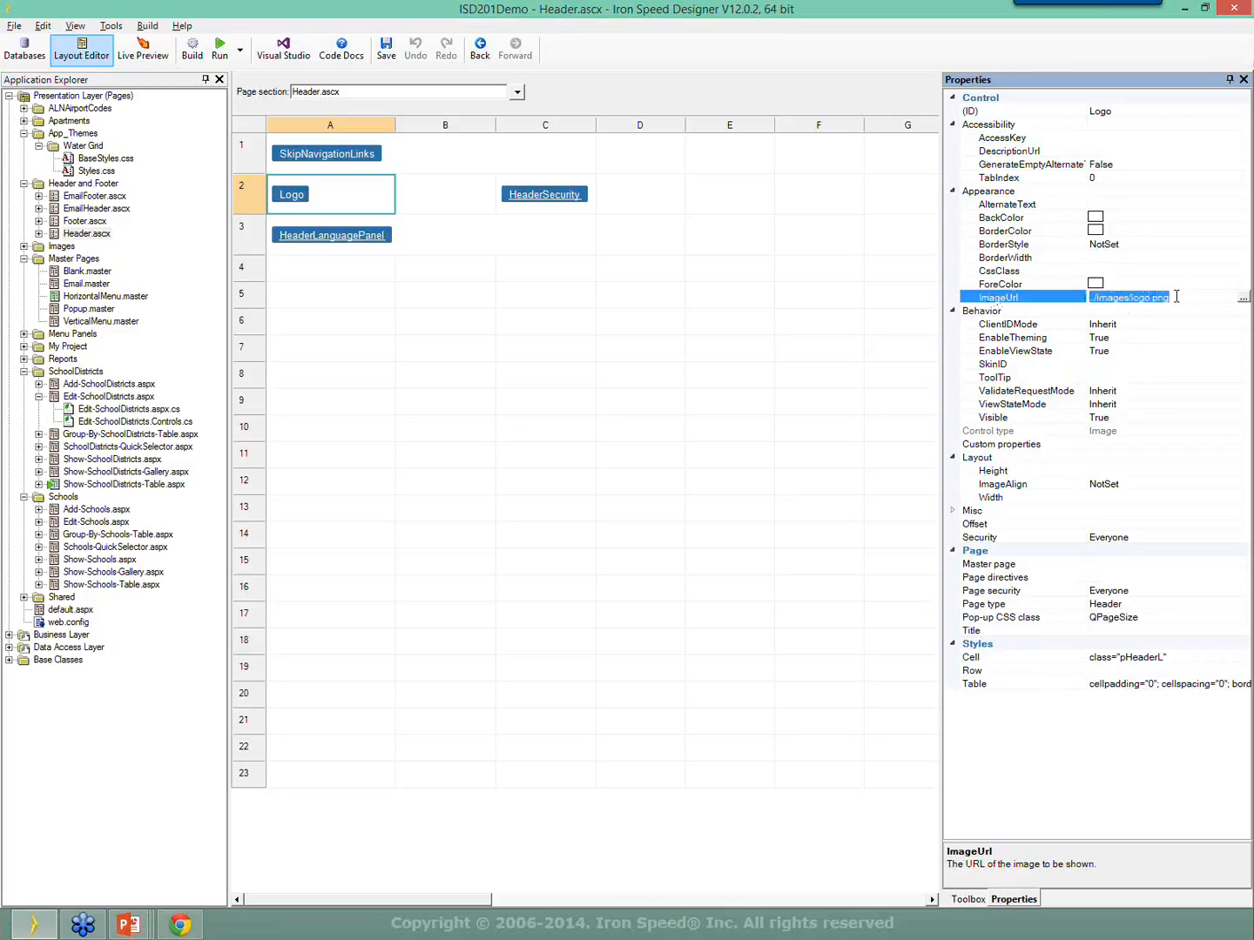
{"action": "left_click_drag", "start_coordinate": [1175, 297], "coordinate": [1010, 312]}
{"action": "double_click", "coordinate": [86, 223]}
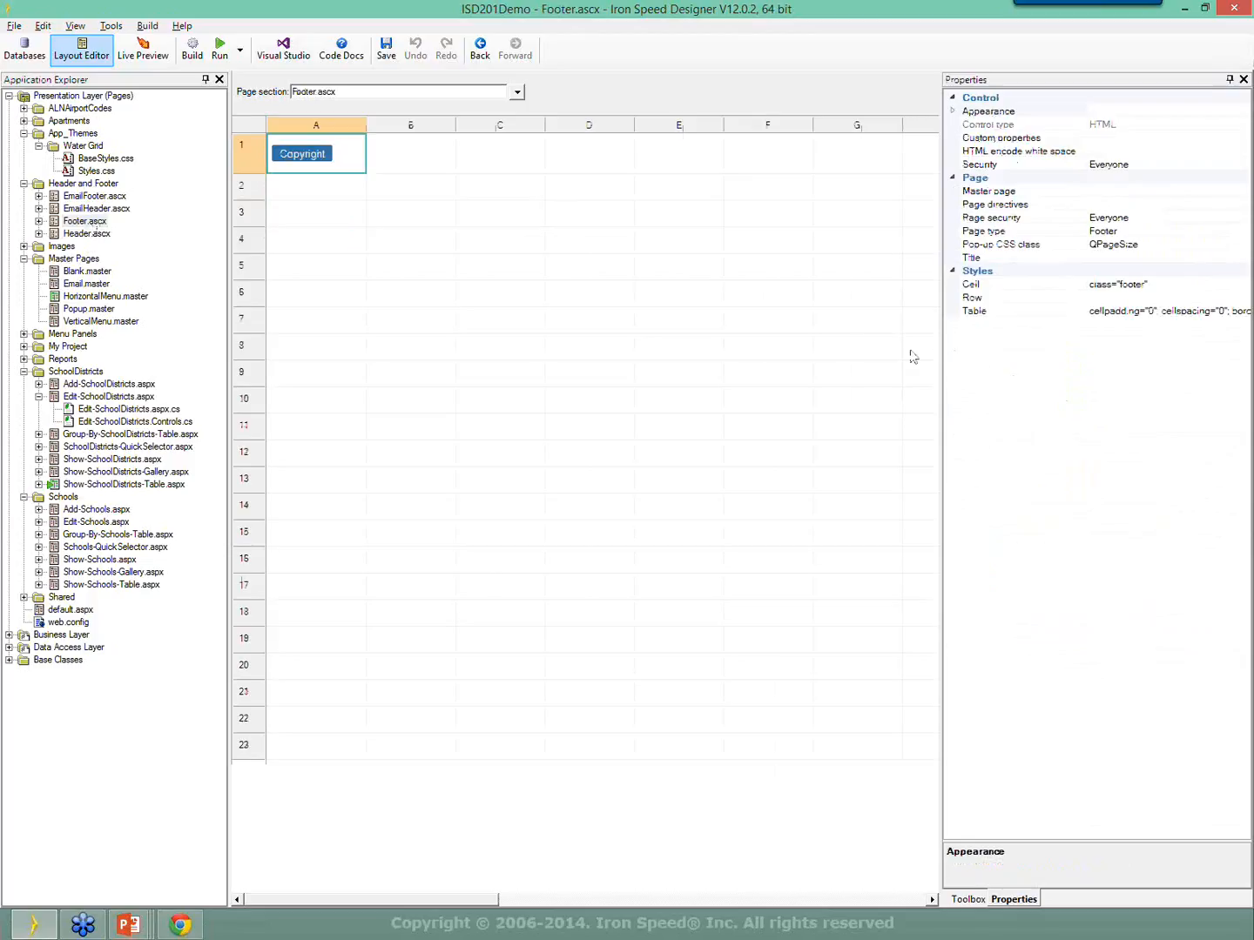
Inspect the footer Copyright control's Text, then advance the slide show to slide 40, 'Modifying the Logo'.
{"action": "left_click_drag", "start_coordinate": [941, 357], "coordinate": [858, 353]}
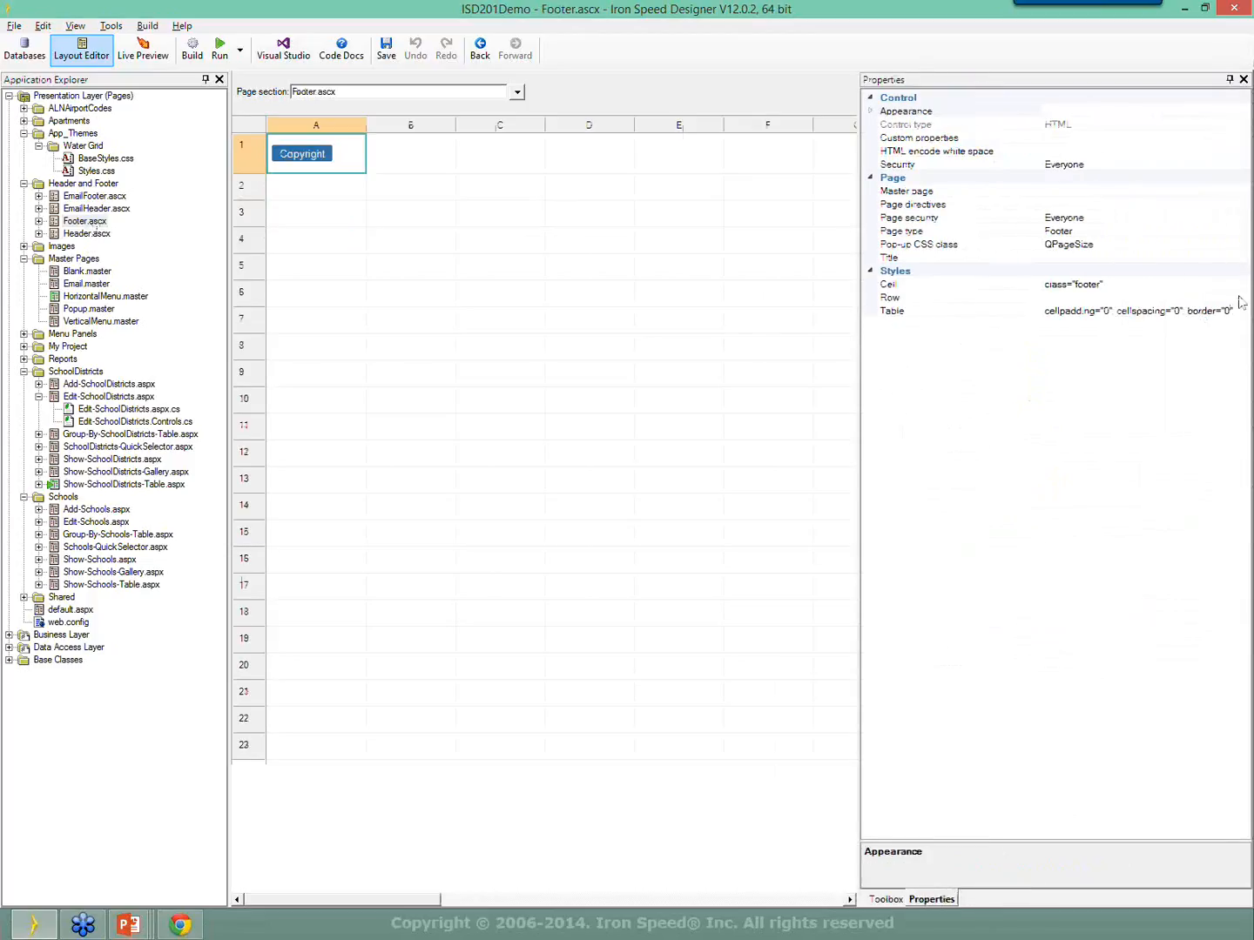
{"action": "left_click", "coordinate": [318, 158]}
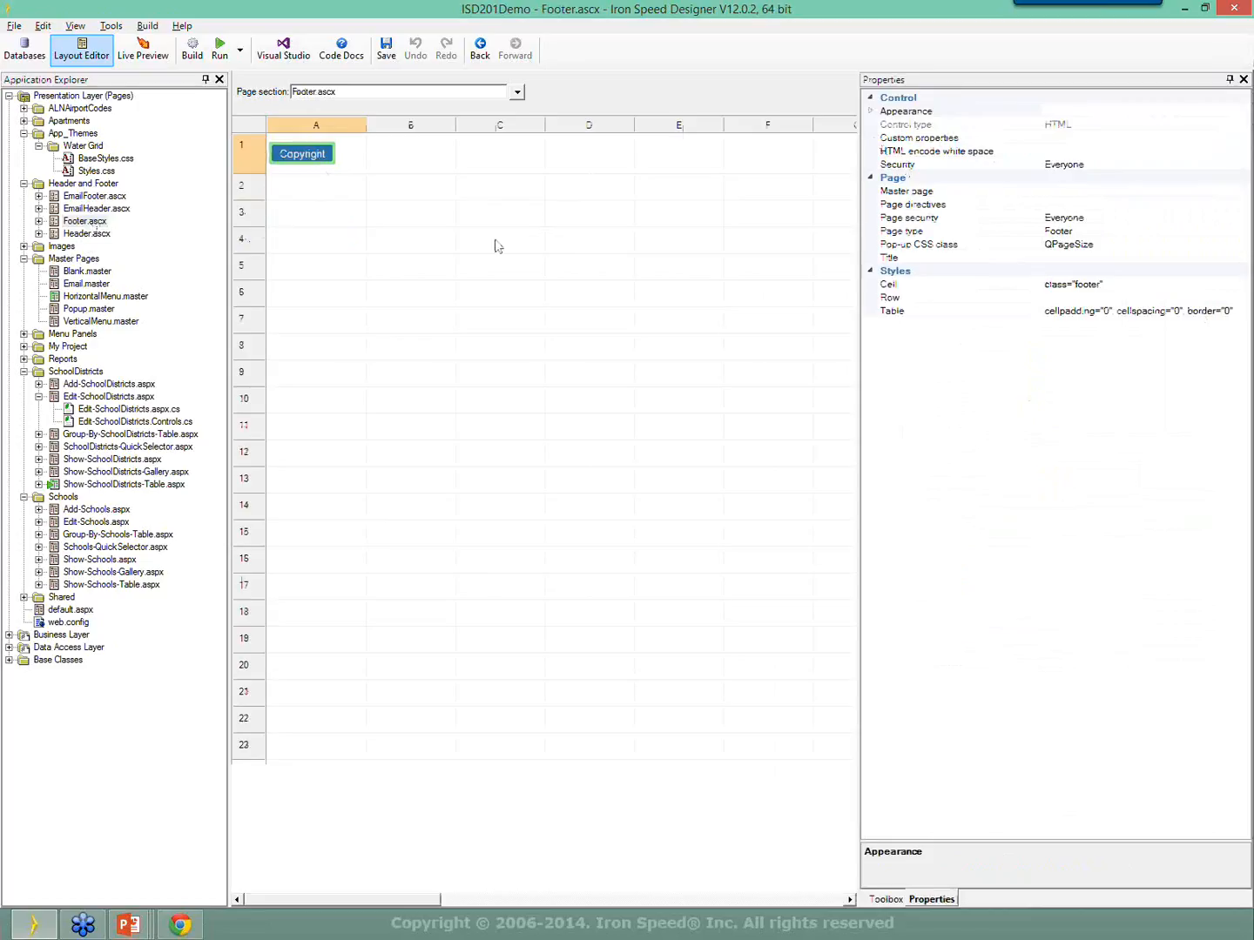
{"action": "left_click", "coordinate": [871, 112]}
{"action": "left_click", "coordinate": [1088, 126]}
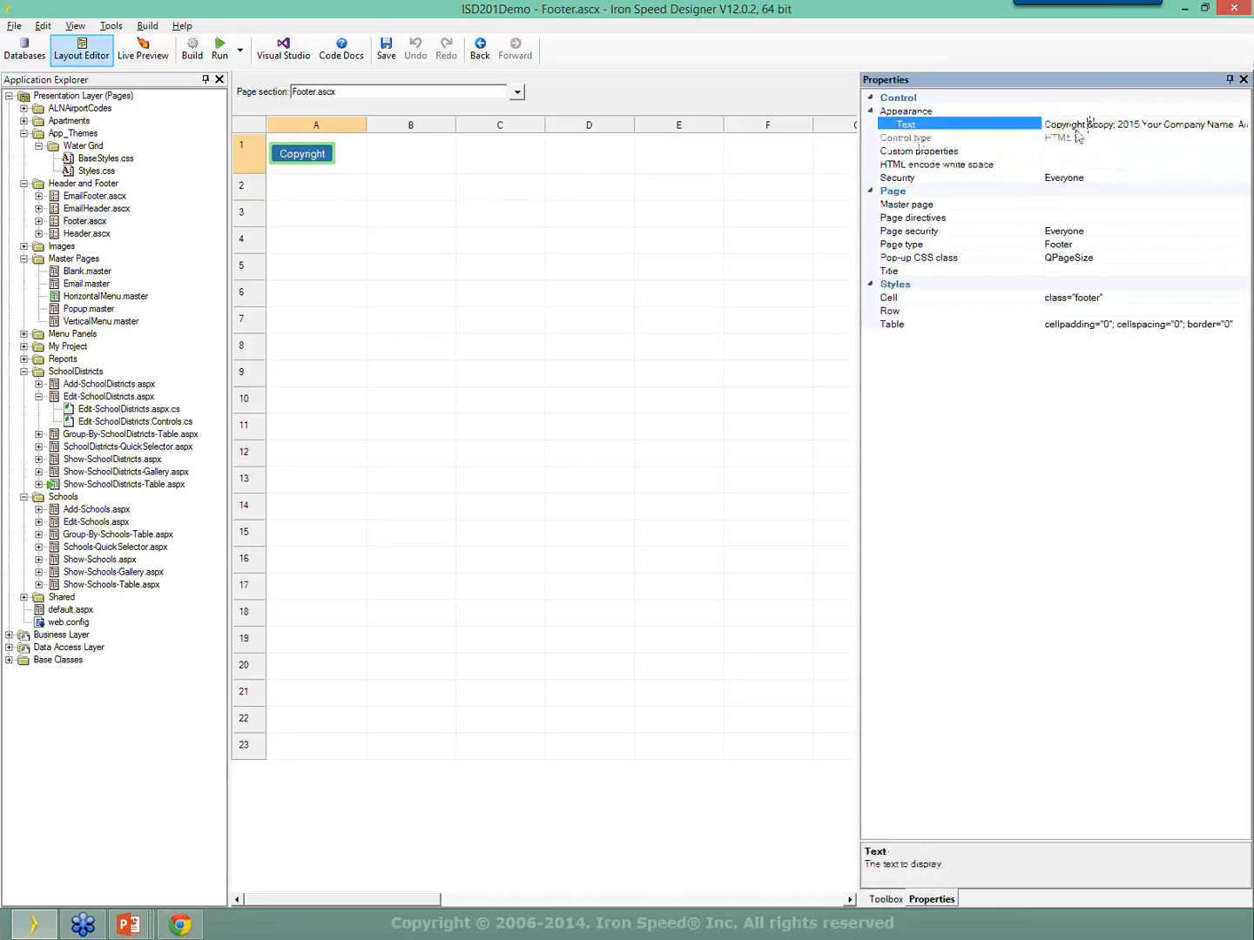
{"action": "key", "text": "Right"}
{"action": "key", "text": "Right"}
{"action": "key", "text": "Right"}
{"action": "key", "text": "Right"}
{"action": "key", "text": "Right"}
{"action": "key", "text": "Right"}
{"action": "key", "text": "Right"}
{"action": "key", "text": "Right"}
{"action": "key", "text": "Right"}
{"action": "key", "text": "Right"}
{"action": "key", "text": "Right"}
{"action": "key", "text": "Right"}
{"action": "key", "text": "Right"}
{"action": "key", "text": "Right"}
{"action": "key", "text": "Right"}
{"action": "key", "text": "Right"}
{"action": "key", "text": "Right"}
{"action": "key", "text": "Right"}
{"action": "key", "text": "Right"}
{"action": "key", "text": "Right"}
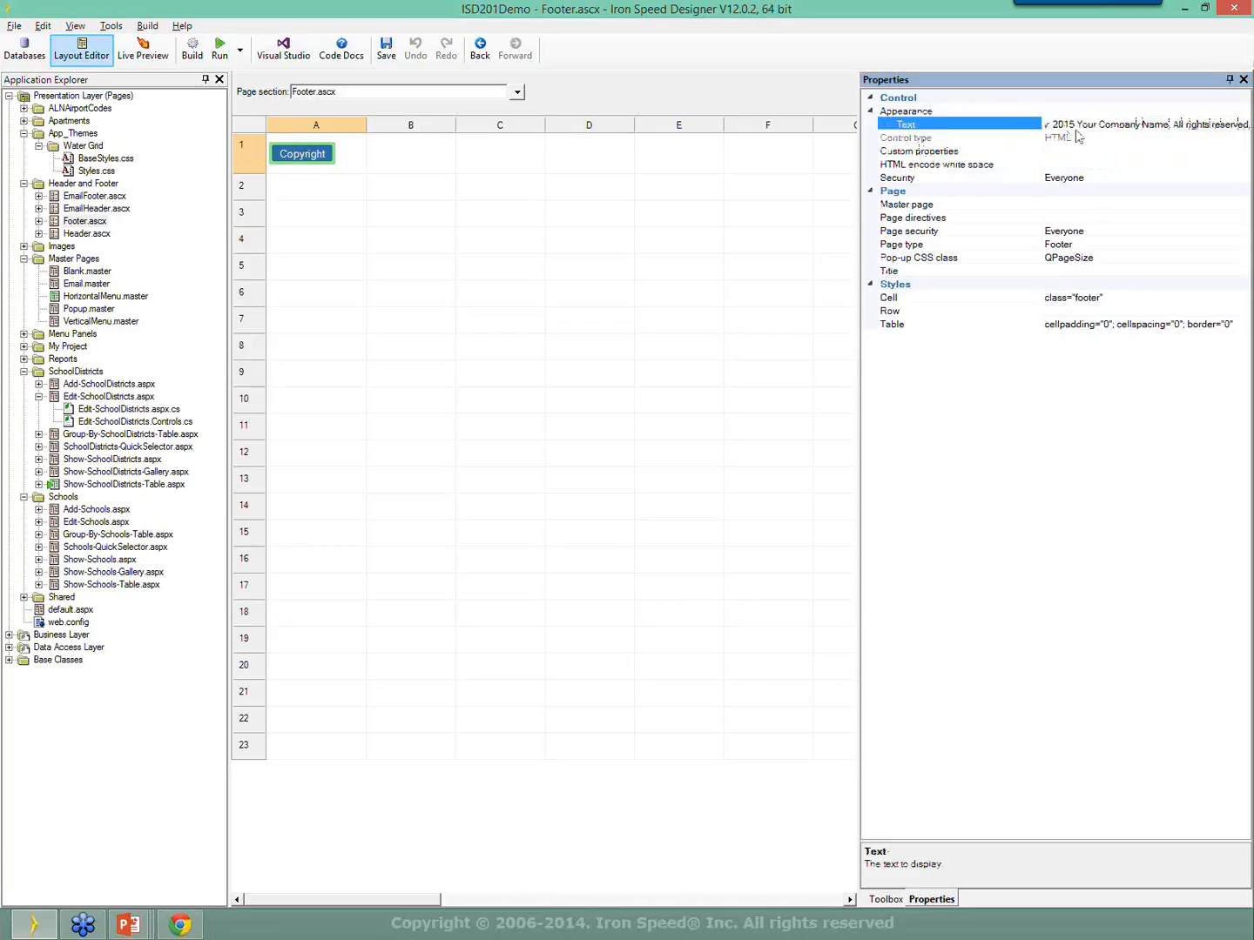
{"action": "key", "text": "Left"}
{"action": "key", "text": "Left"}
{"action": "key", "text": "Left"}
{"action": "key", "text": "Left"}
{"action": "key", "text": "Left"}
{"action": "key", "text": "Left"}
{"action": "key", "text": "Left"}
{"action": "key", "text": "Left"}
{"action": "key", "text": "Left"}
{"action": "key", "text": "Left"}
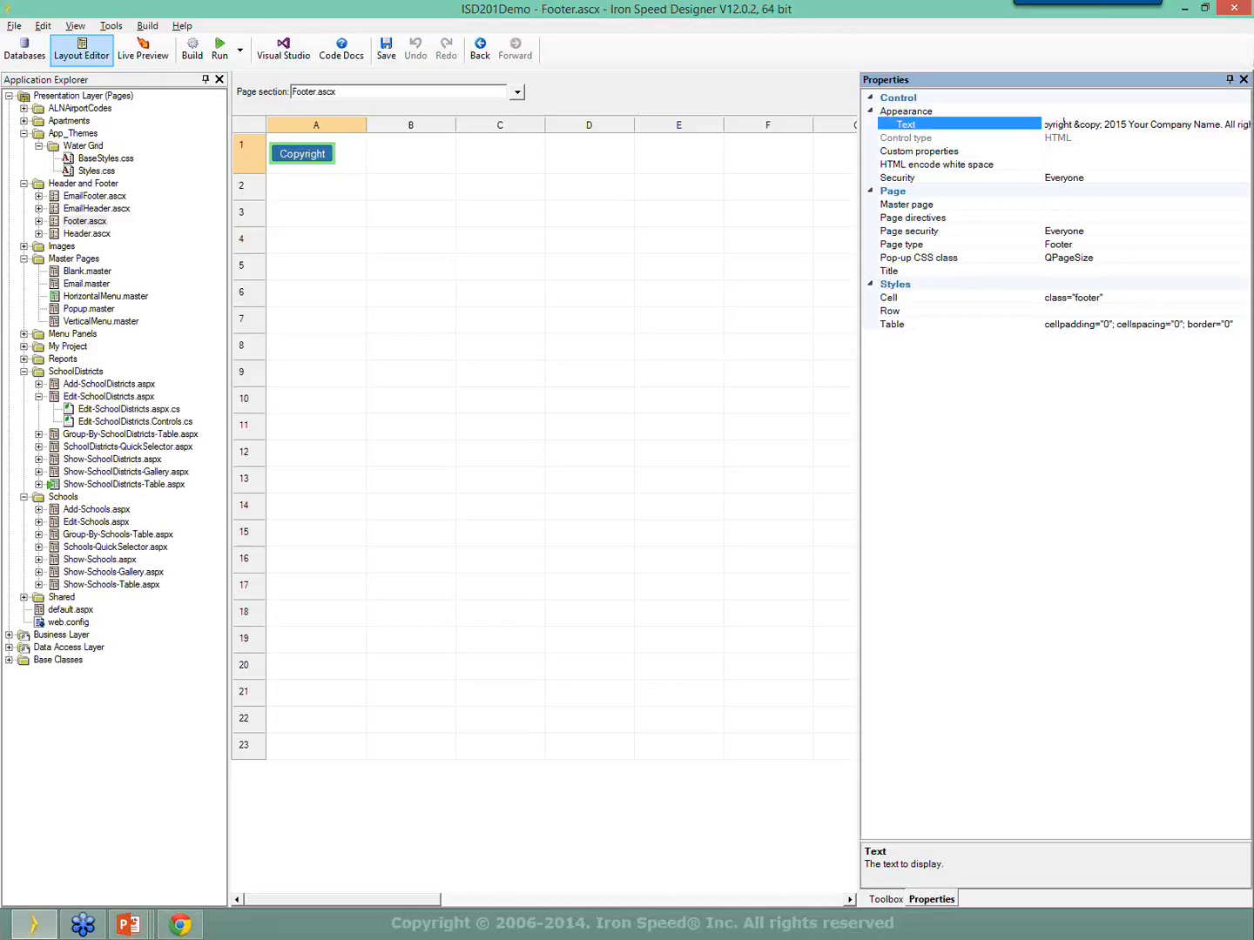
{"action": "key", "text": "alt+Tab"}
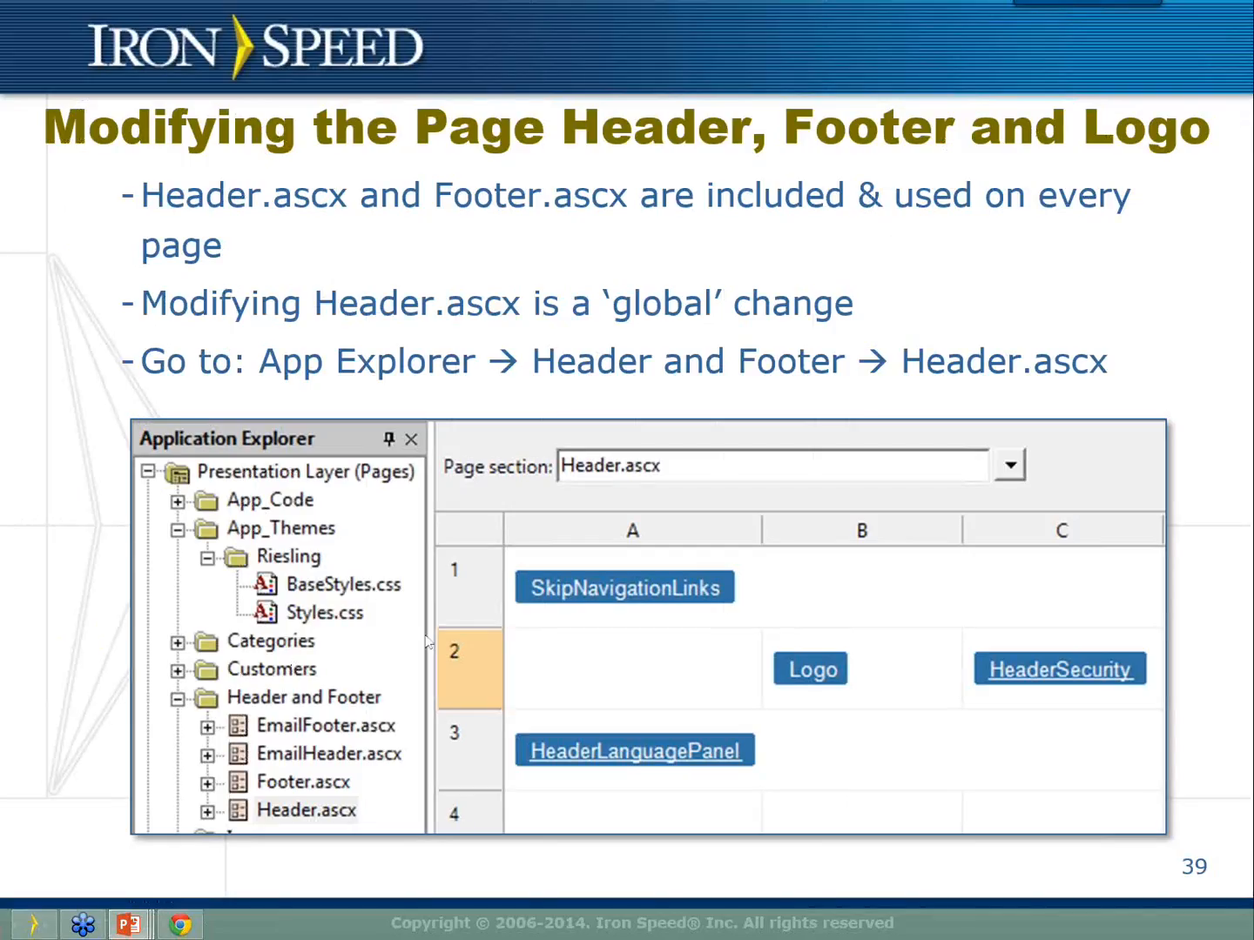
{"action": "key", "text": "Right"}
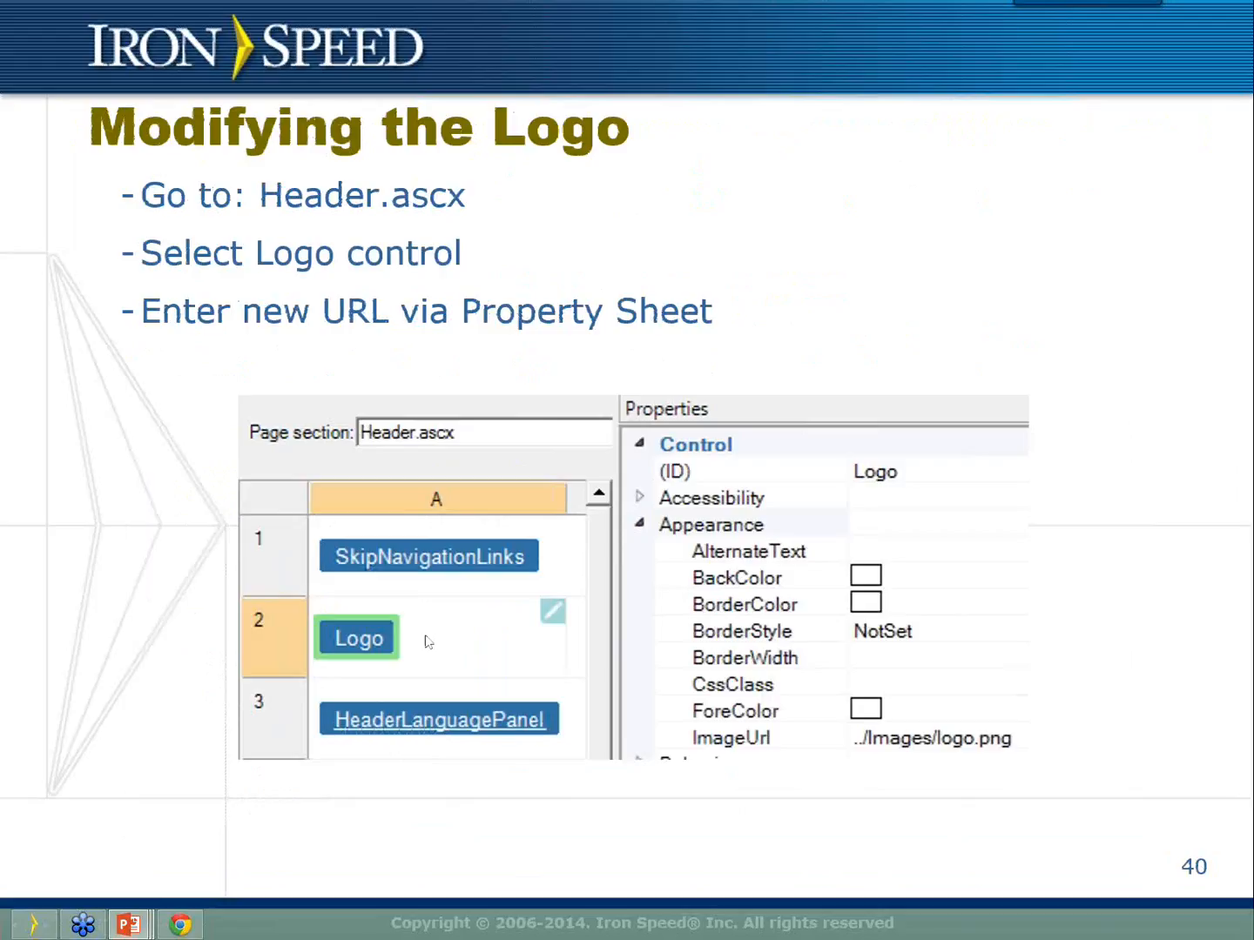
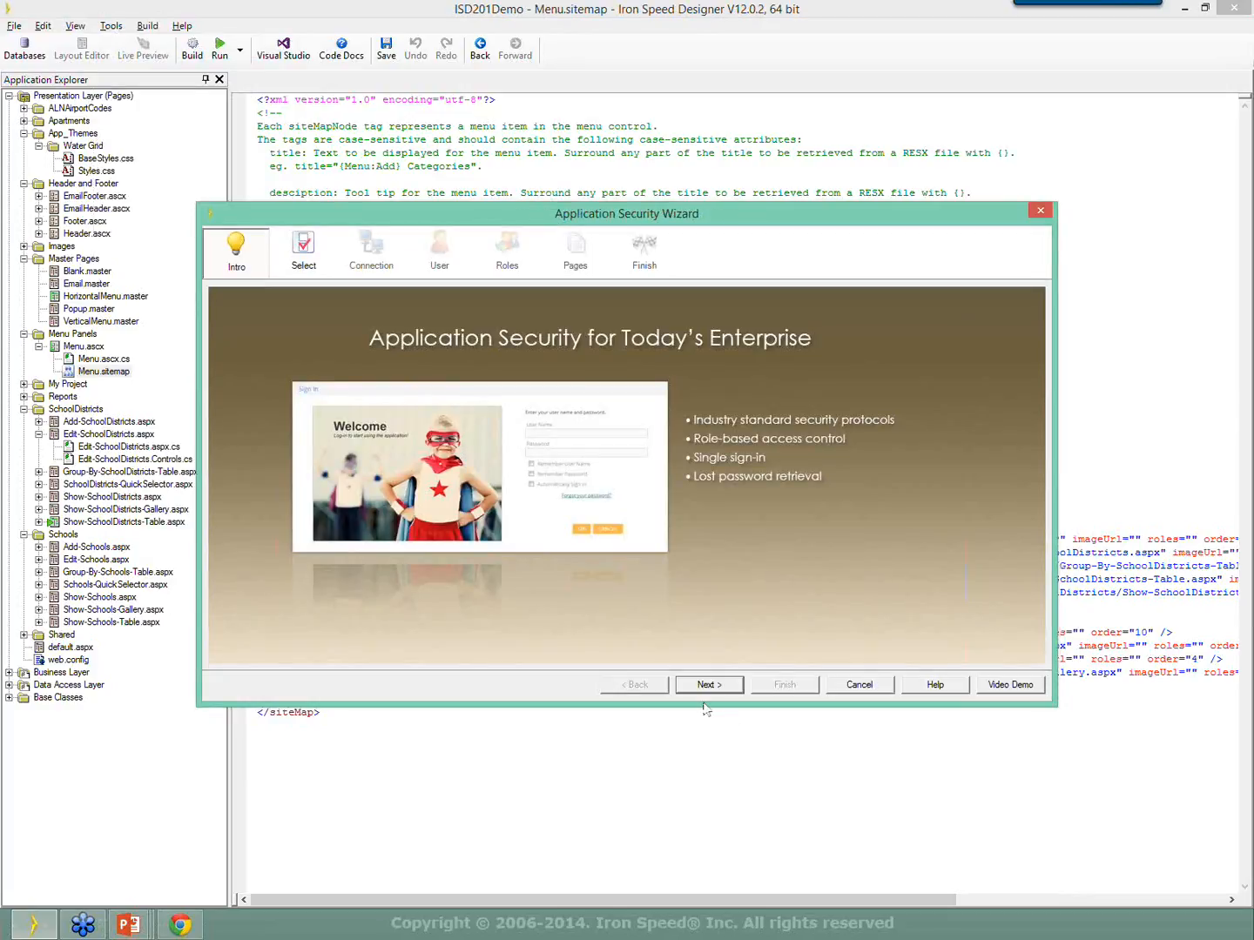
Choose Database (User table) sign-in with No roles in the security wizard.
{"action": "left_click", "coordinate": [709, 685]}
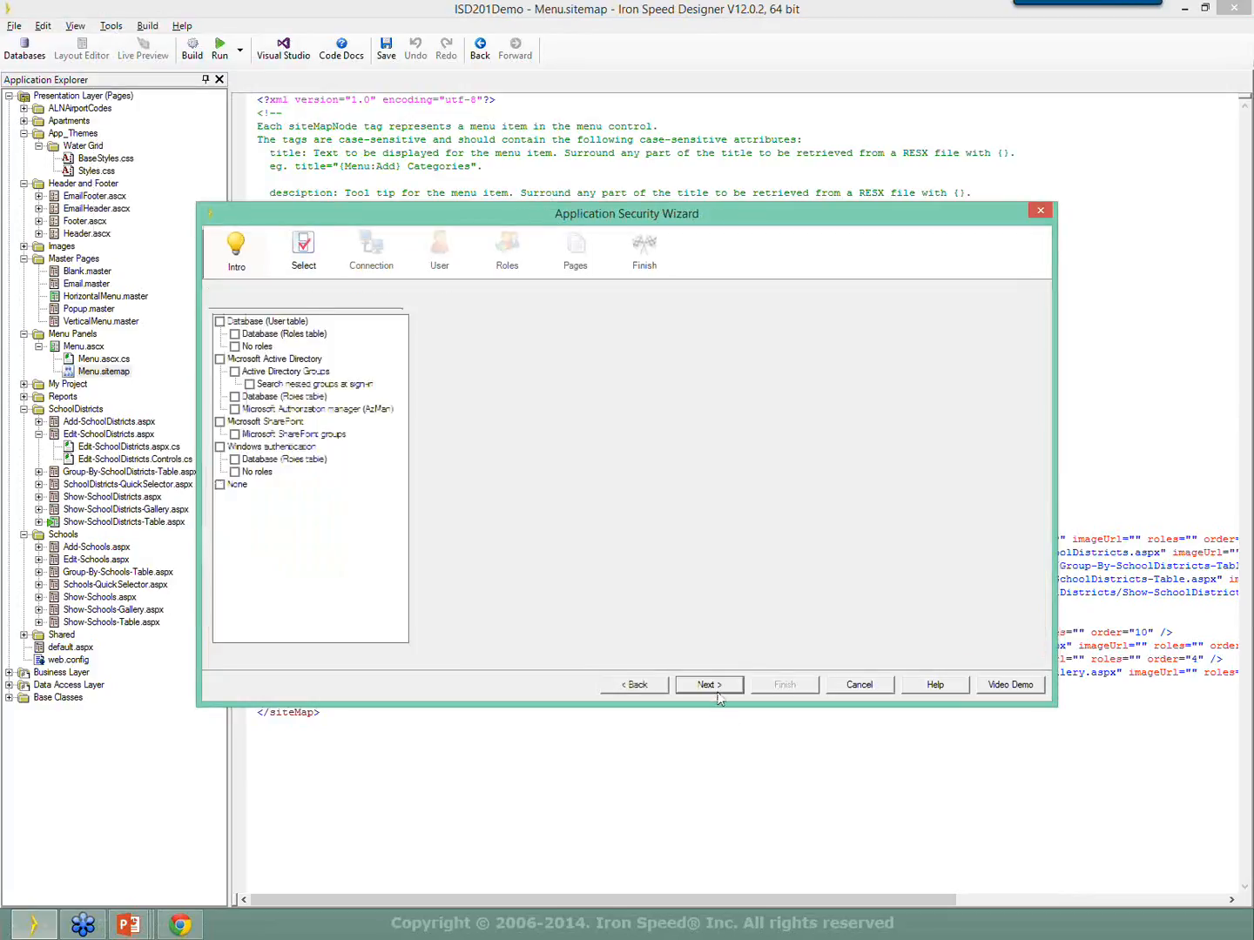
{"action": "left_click", "coordinate": [235, 334]}
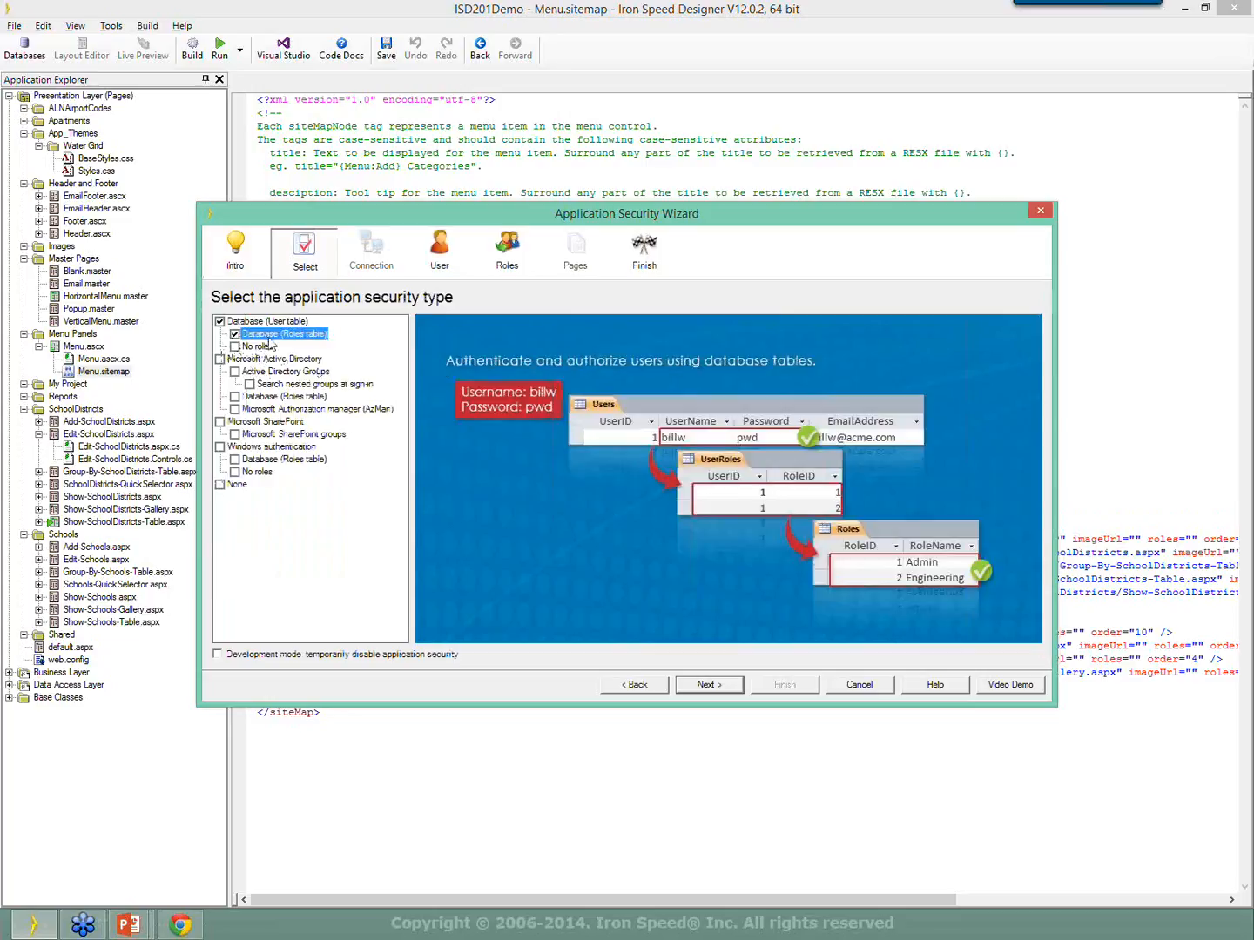
{"action": "left_click", "coordinate": [235, 346]}
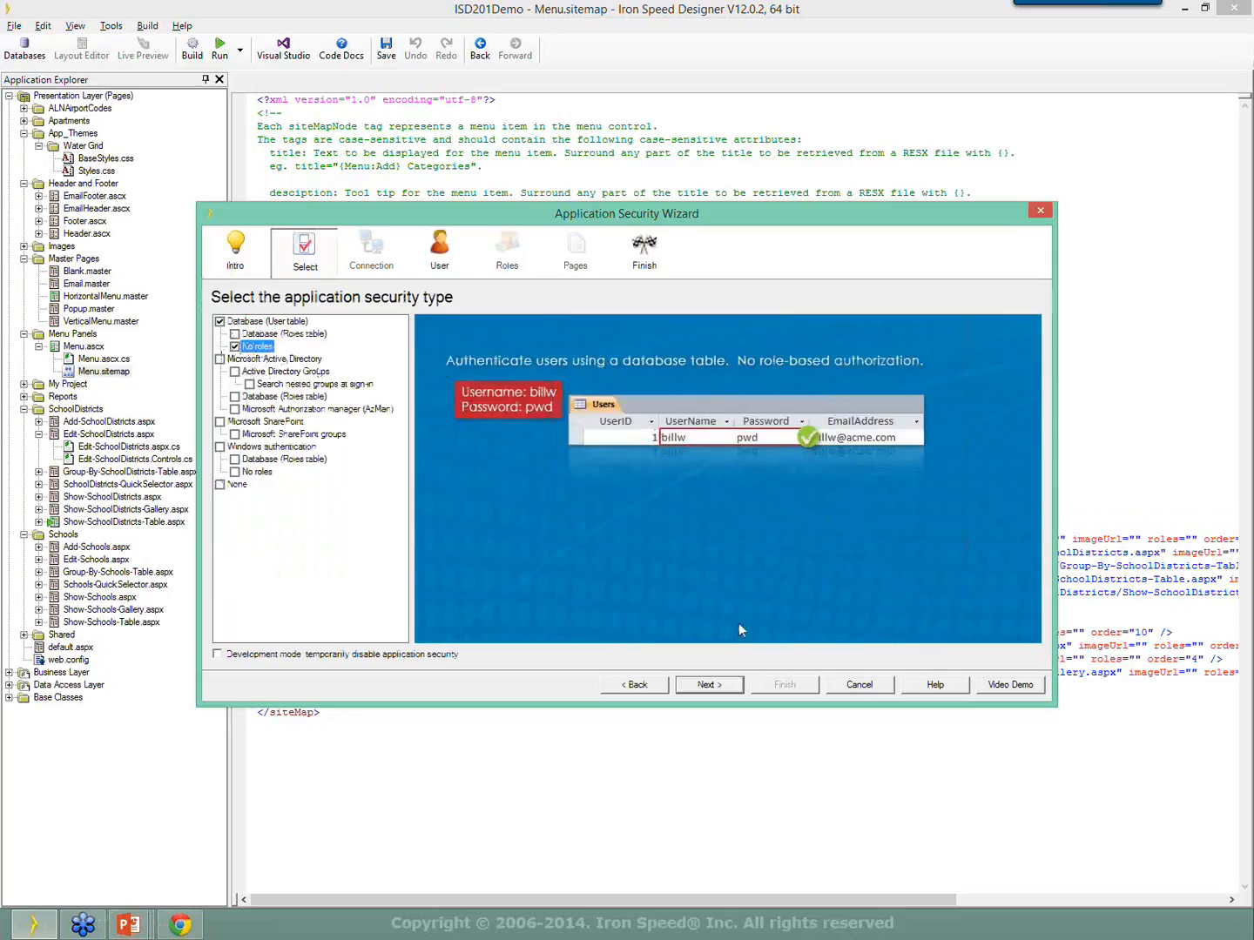
{"action": "left_click", "coordinate": [719, 687]}
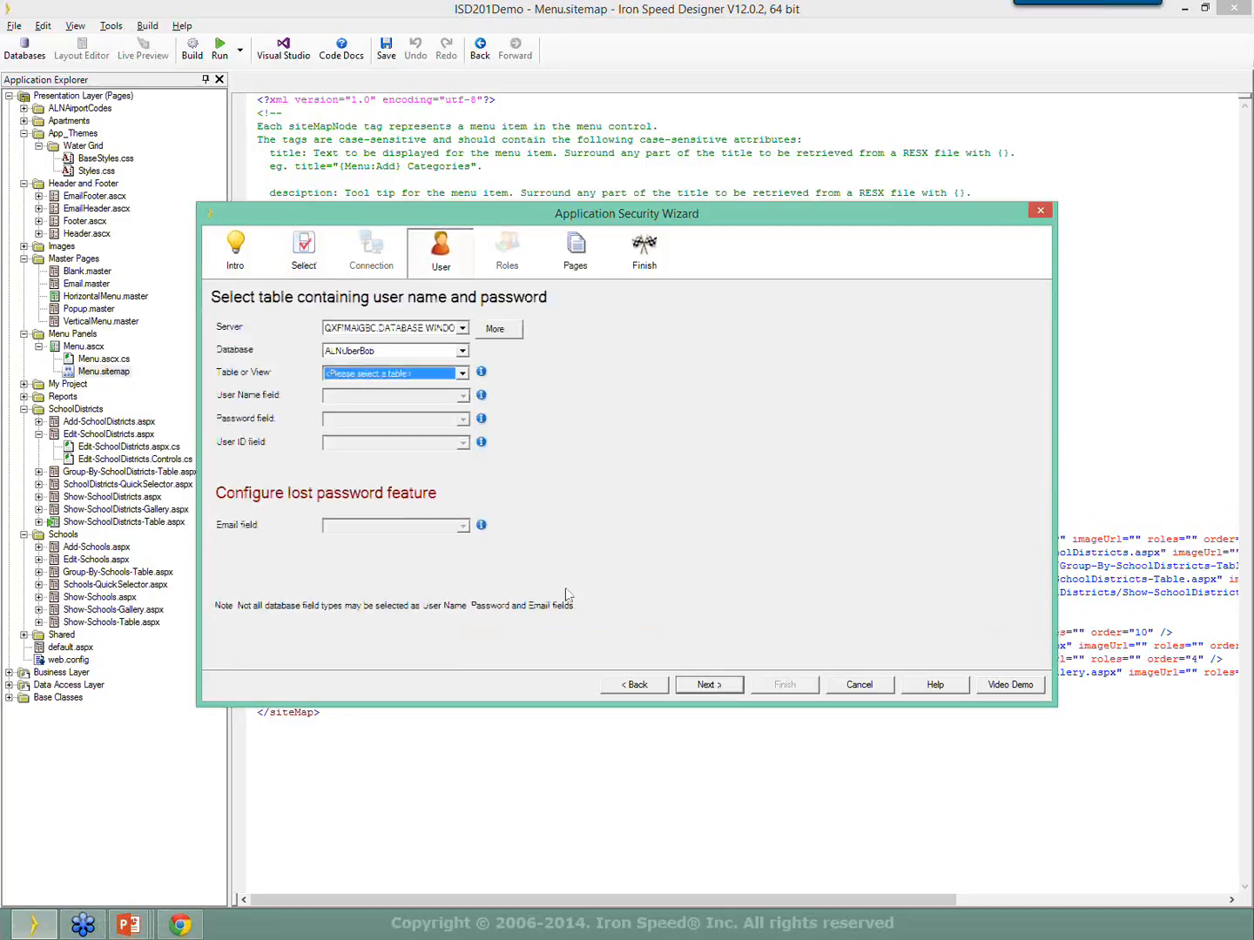
Select AlnData.ALNUsers as the user table for sign-in.
{"action": "left_click", "coordinate": [356, 375]}
{"action": "scroll", "coordinate": [385, 517], "scroll_direction": "down", "scroll_amount": 12}
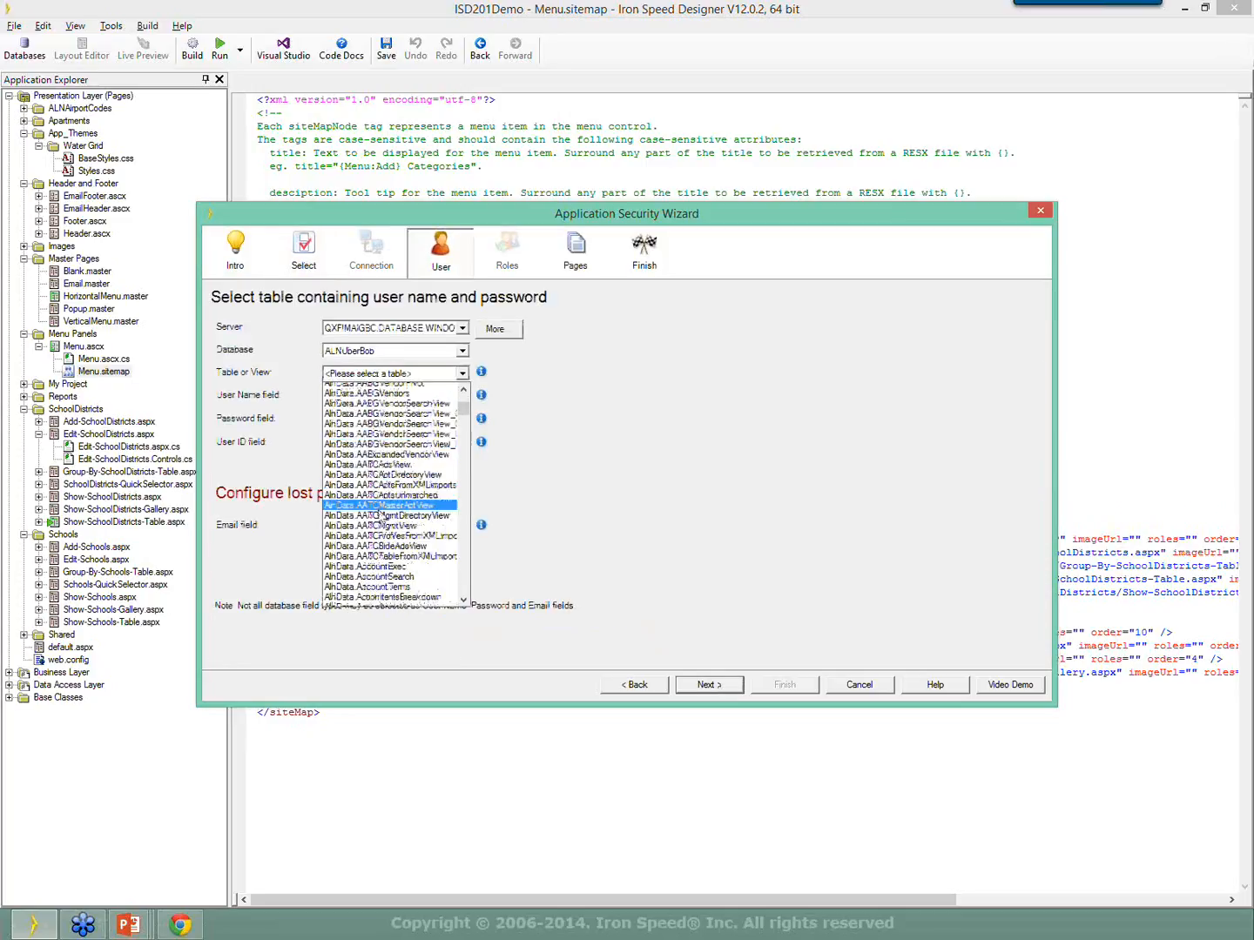
{"action": "scroll", "coordinate": [376, 504], "scroll_direction": "down", "scroll_amount": 10}
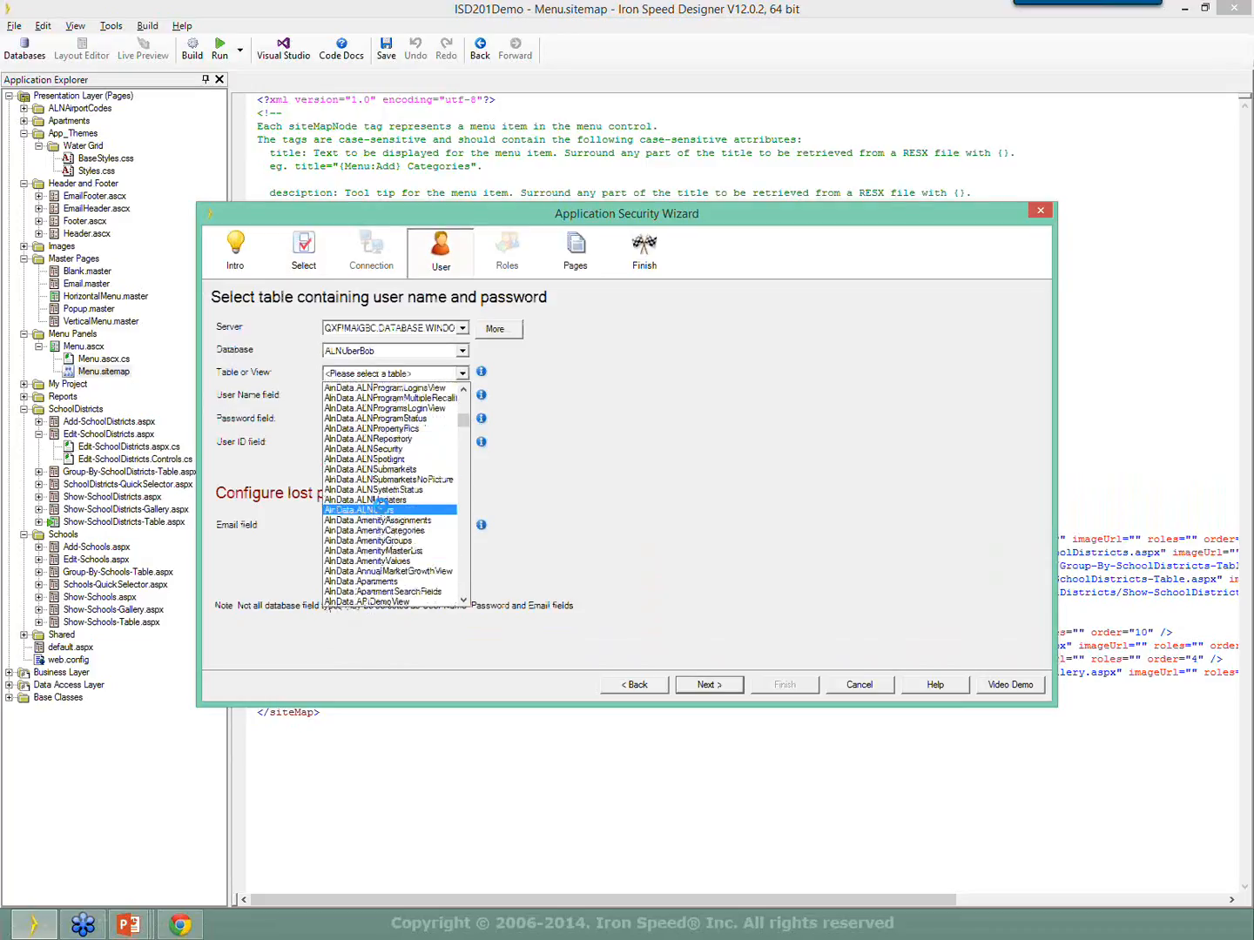
{"action": "left_click", "coordinate": [381, 509]}
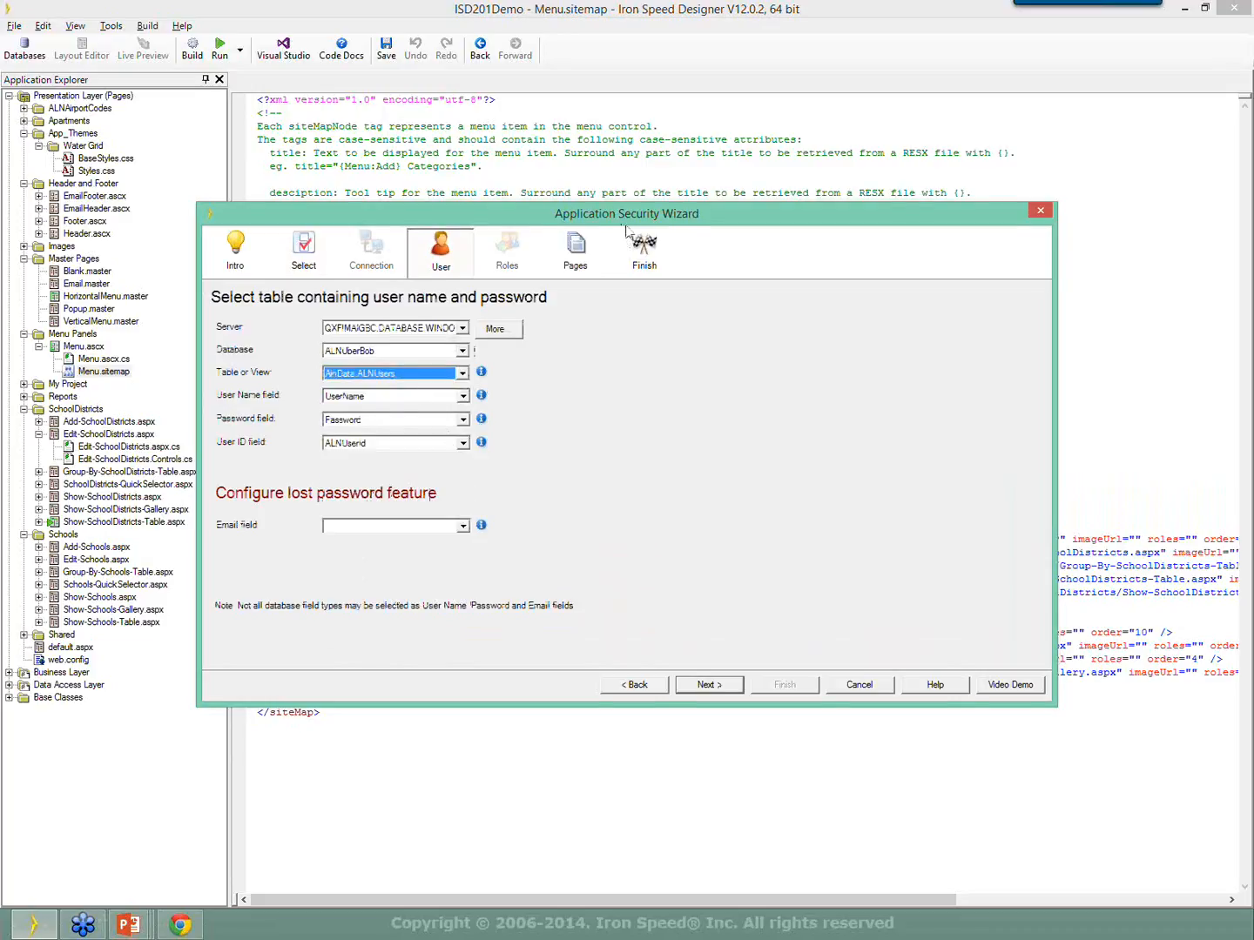
{"action": "left_click_drag", "start_coordinate": [623, 224], "coordinate": [540, 245]}
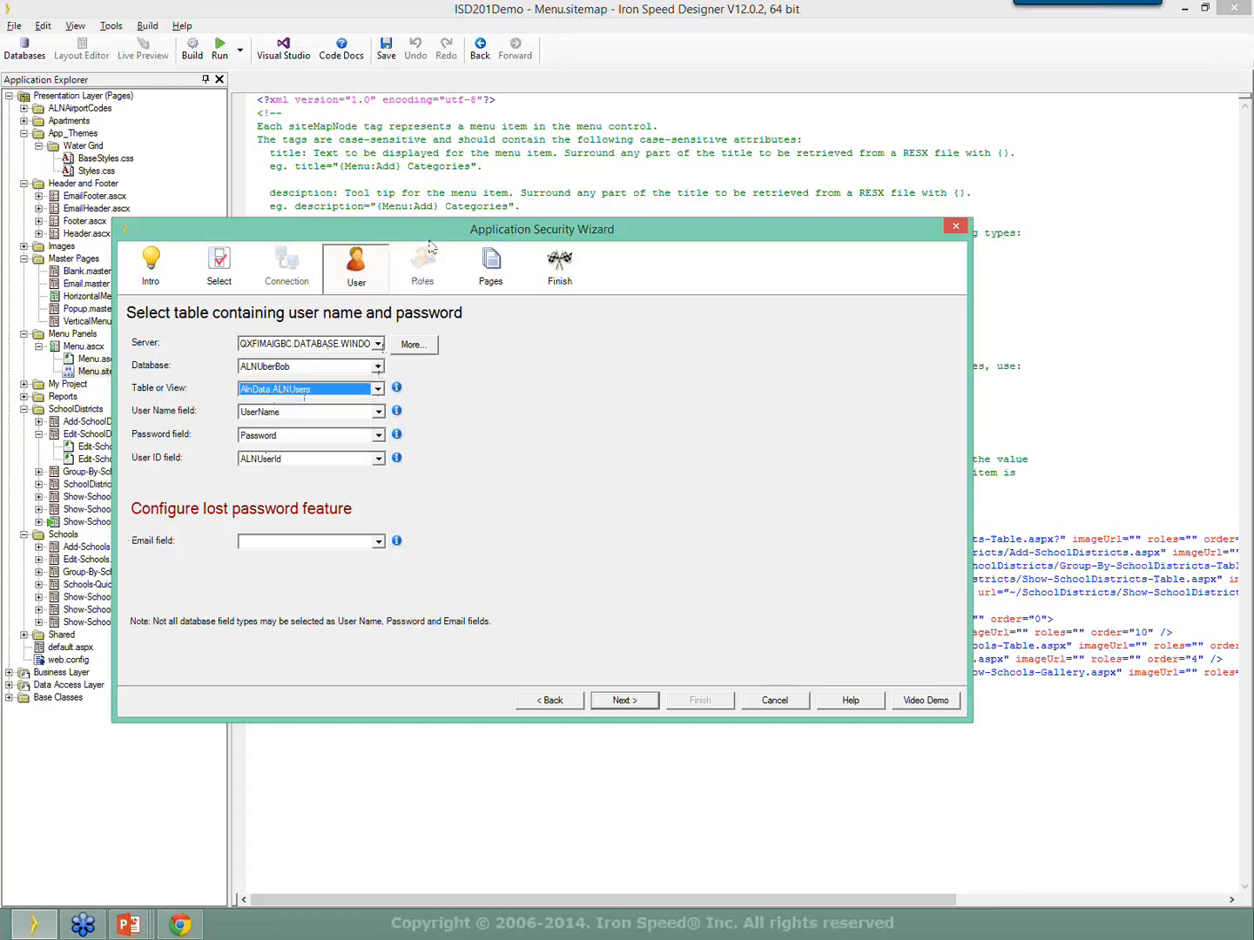
{"action": "left_click_drag", "start_coordinate": [428, 235], "coordinate": [515, 203]}
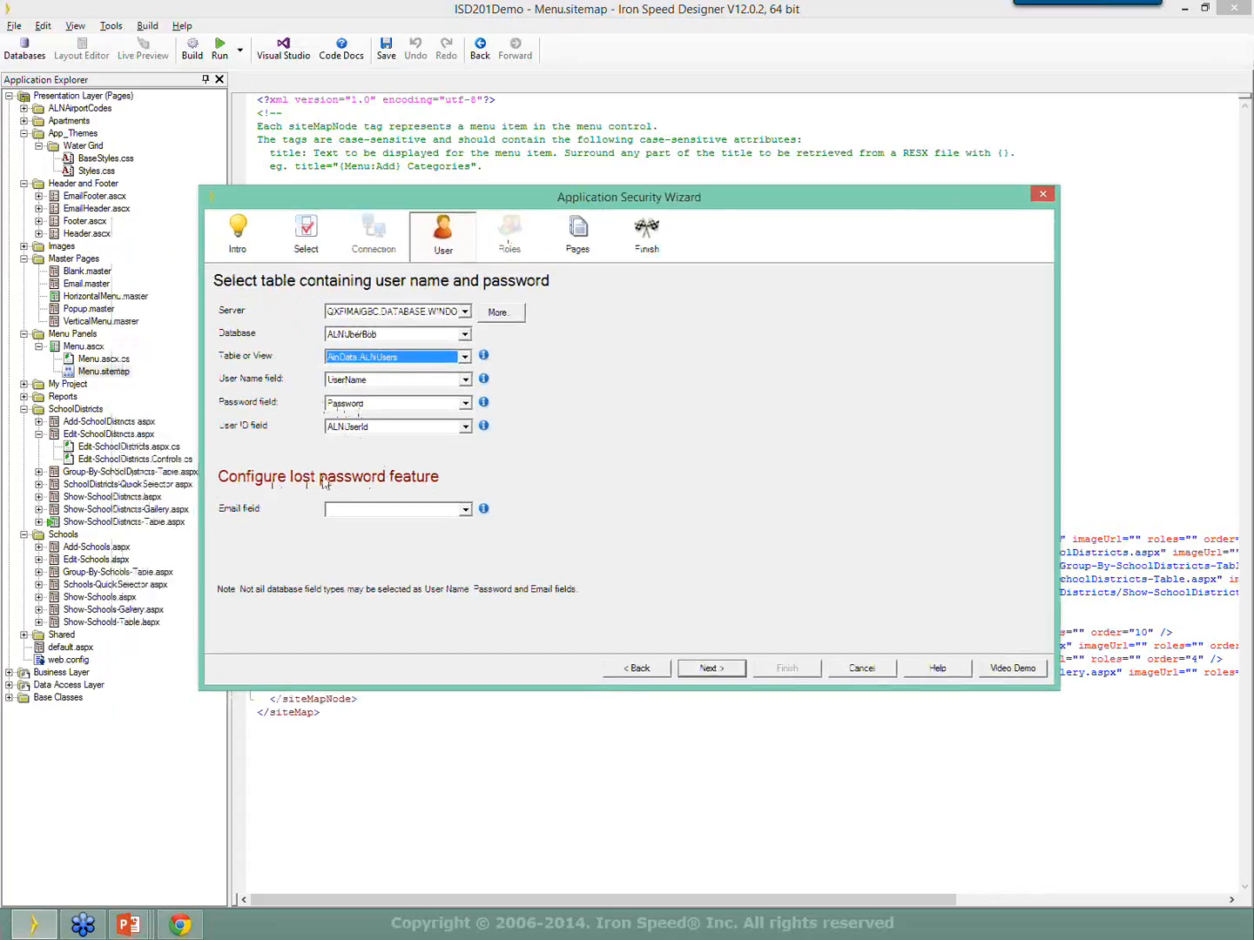
Use EMailAddress as the lost-password e-mail field and continue to the Pages step.
{"action": "left_click", "coordinate": [465, 509]}
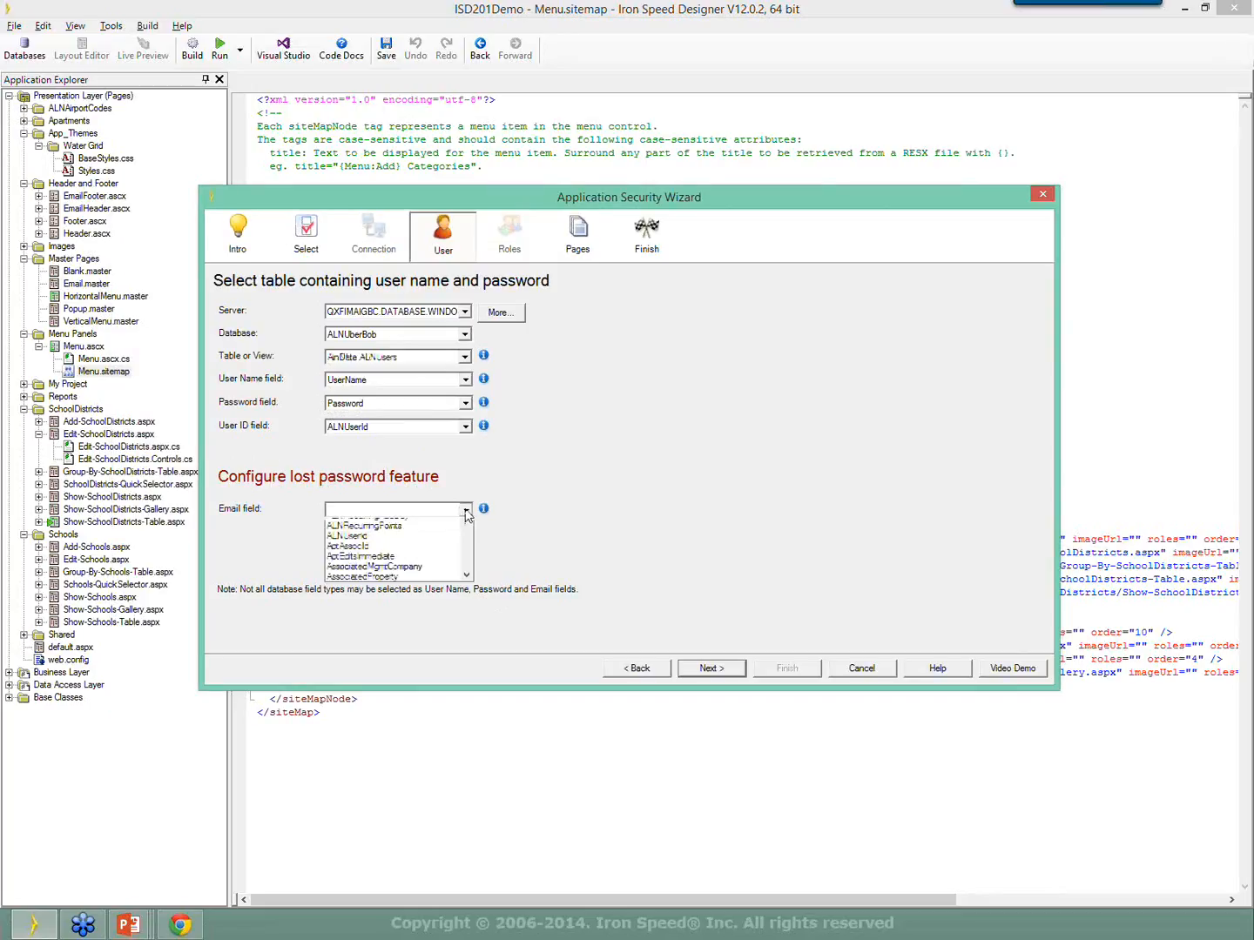
{"action": "left_click_drag", "start_coordinate": [474, 544], "coordinate": [483, 612]}
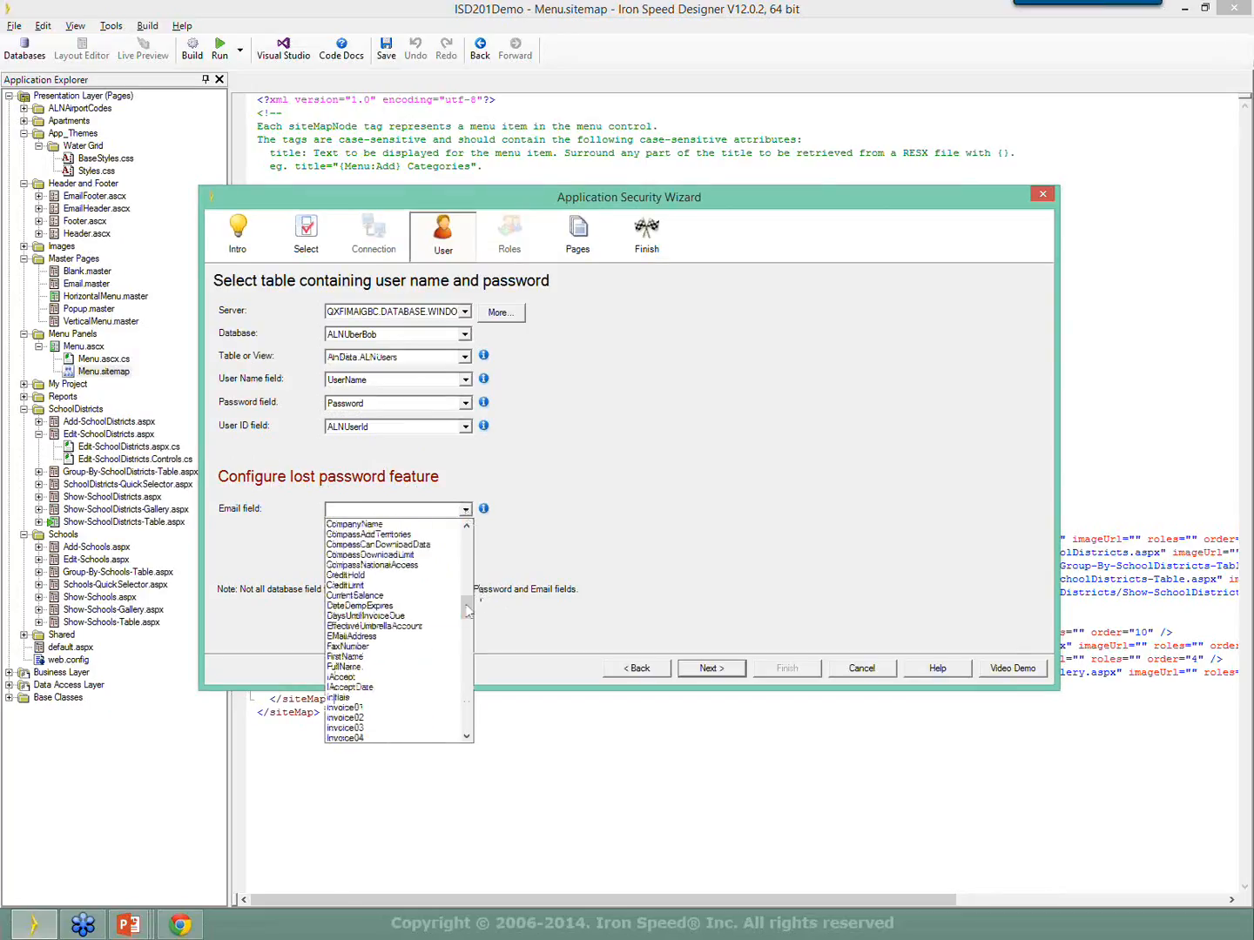
{"action": "left_click", "coordinate": [383, 636]}
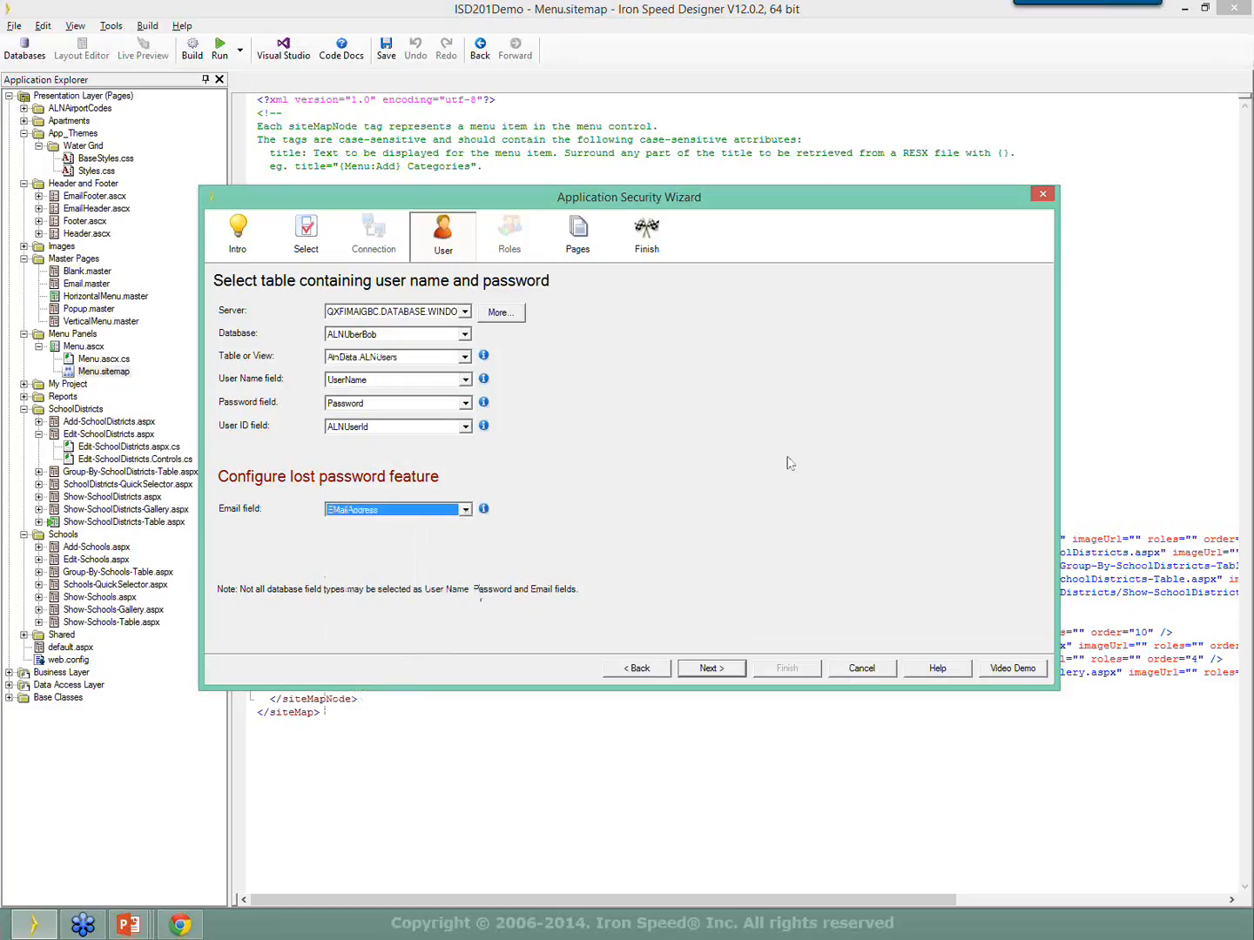
{"action": "left_click", "coordinate": [710, 669]}
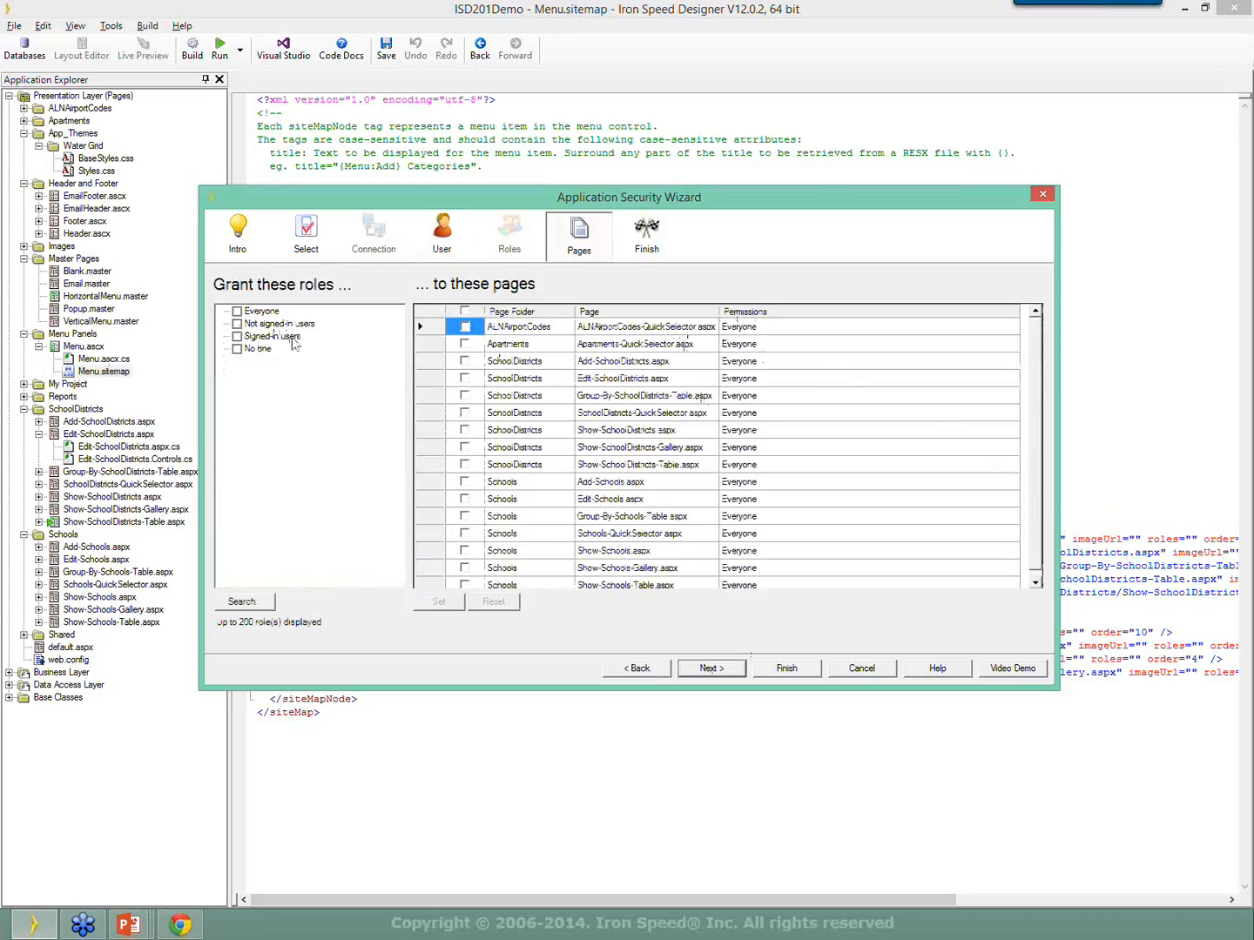
Restrict all pages to signed-in users, then finish the security wizard.
{"action": "left_click", "coordinate": [237, 336]}
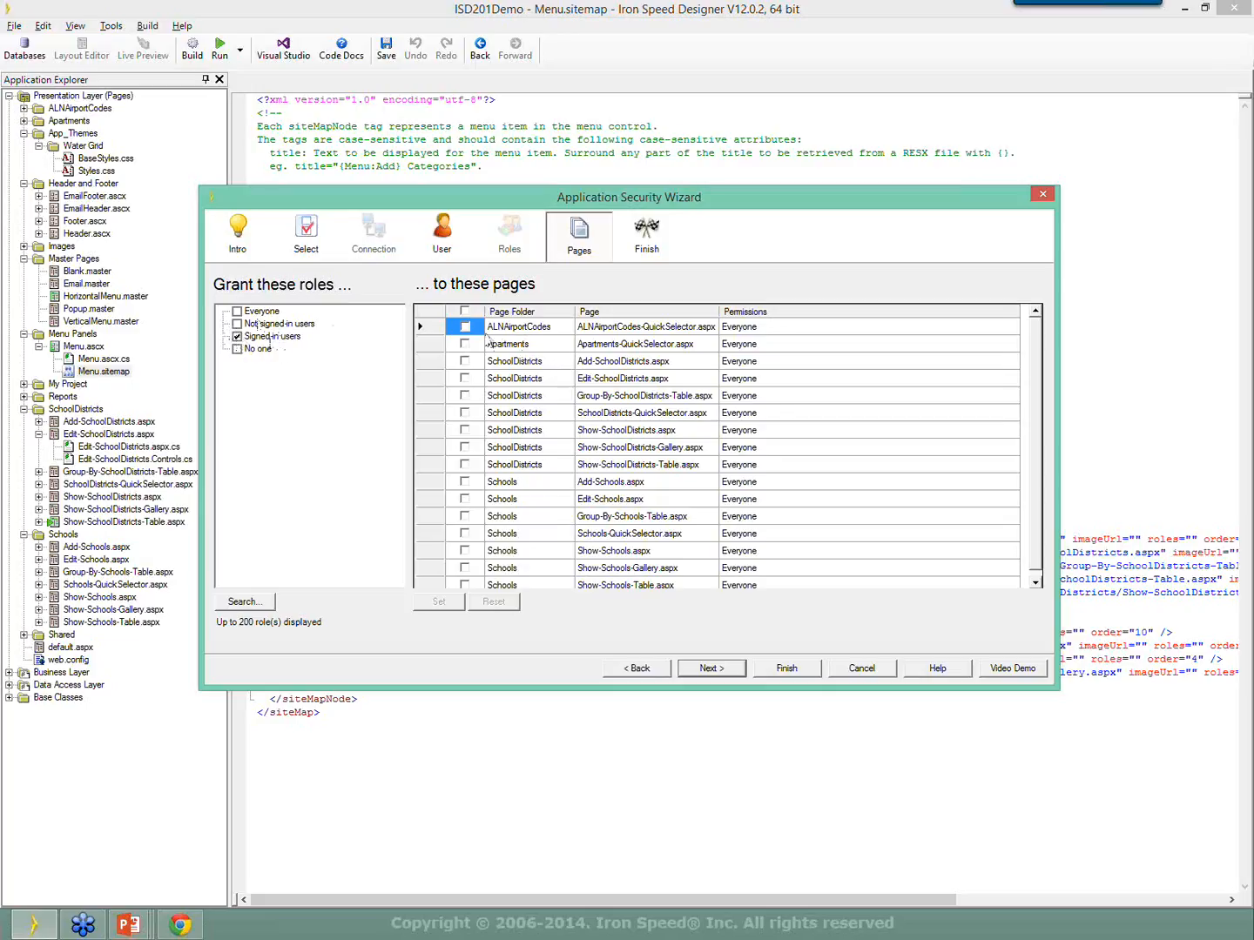
{"action": "left_click", "coordinate": [464, 311]}
{"action": "left_click", "coordinate": [450, 599]}
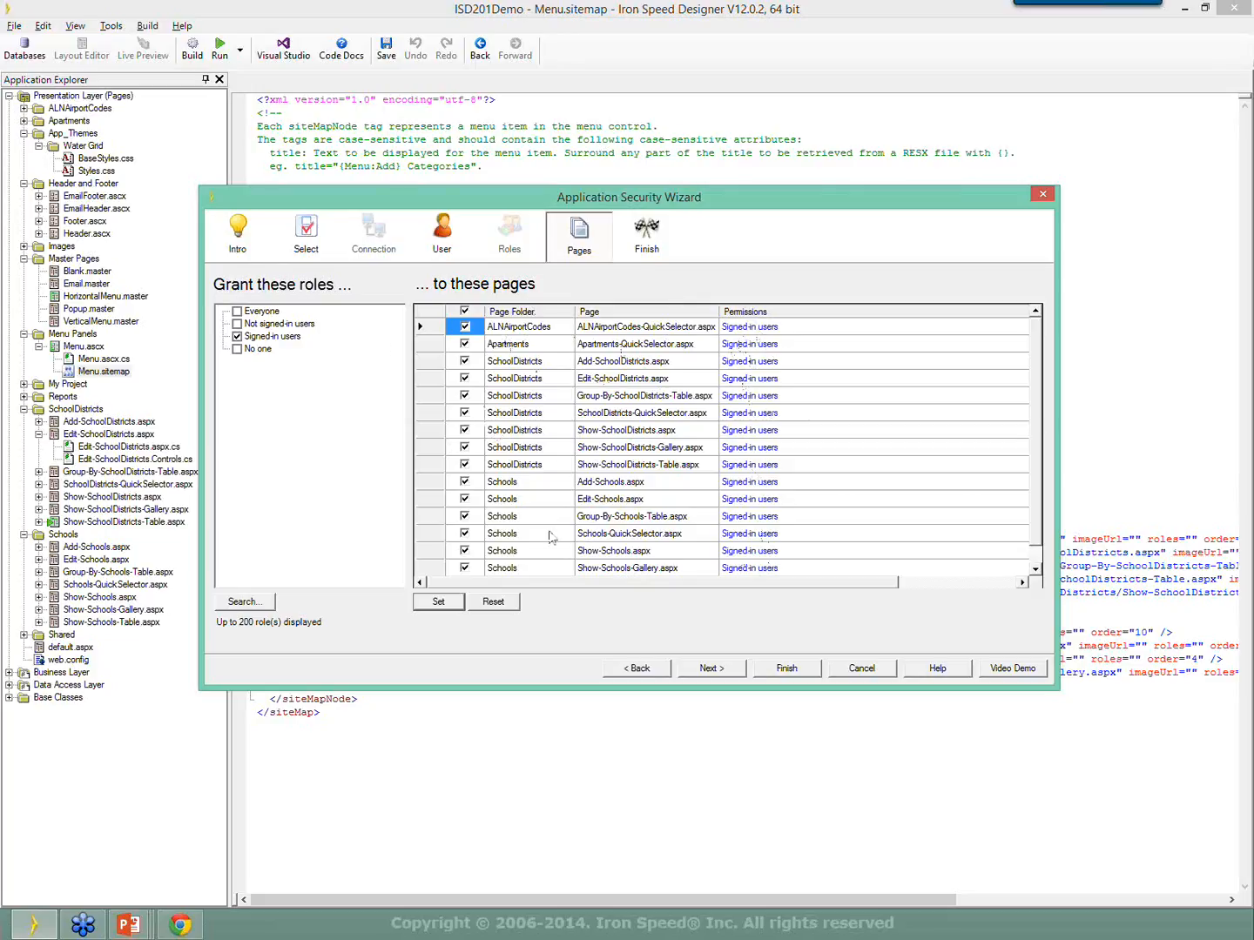
{"action": "left_click", "coordinate": [724, 676]}
{"action": "left_click", "coordinate": [762, 669]}
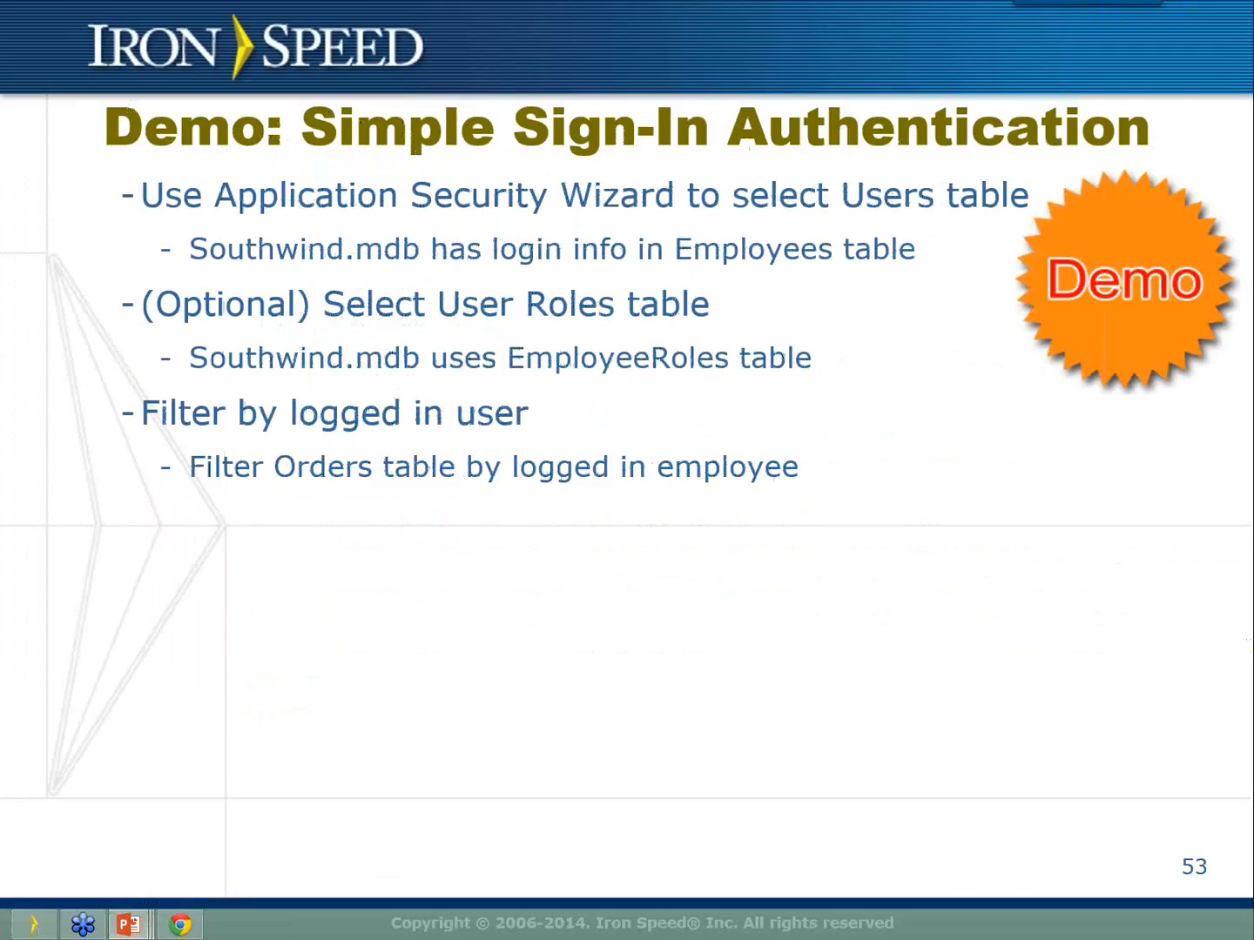
Advance to the 'Questions?' slide 54, then return to Iron Speed Designer.
{"action": "key", "text": "Right"}
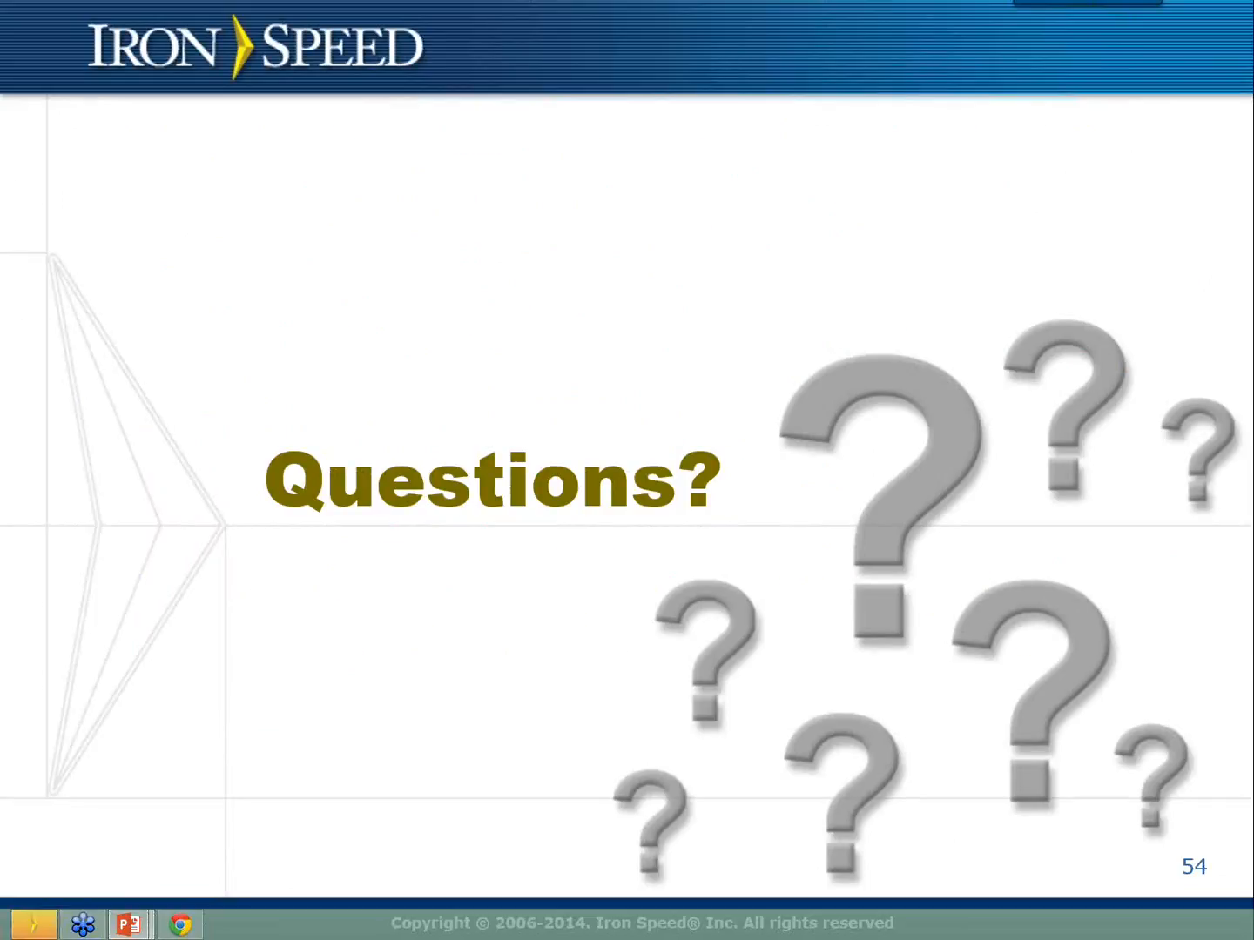
{"action": "key", "text": "alt+Tab"}
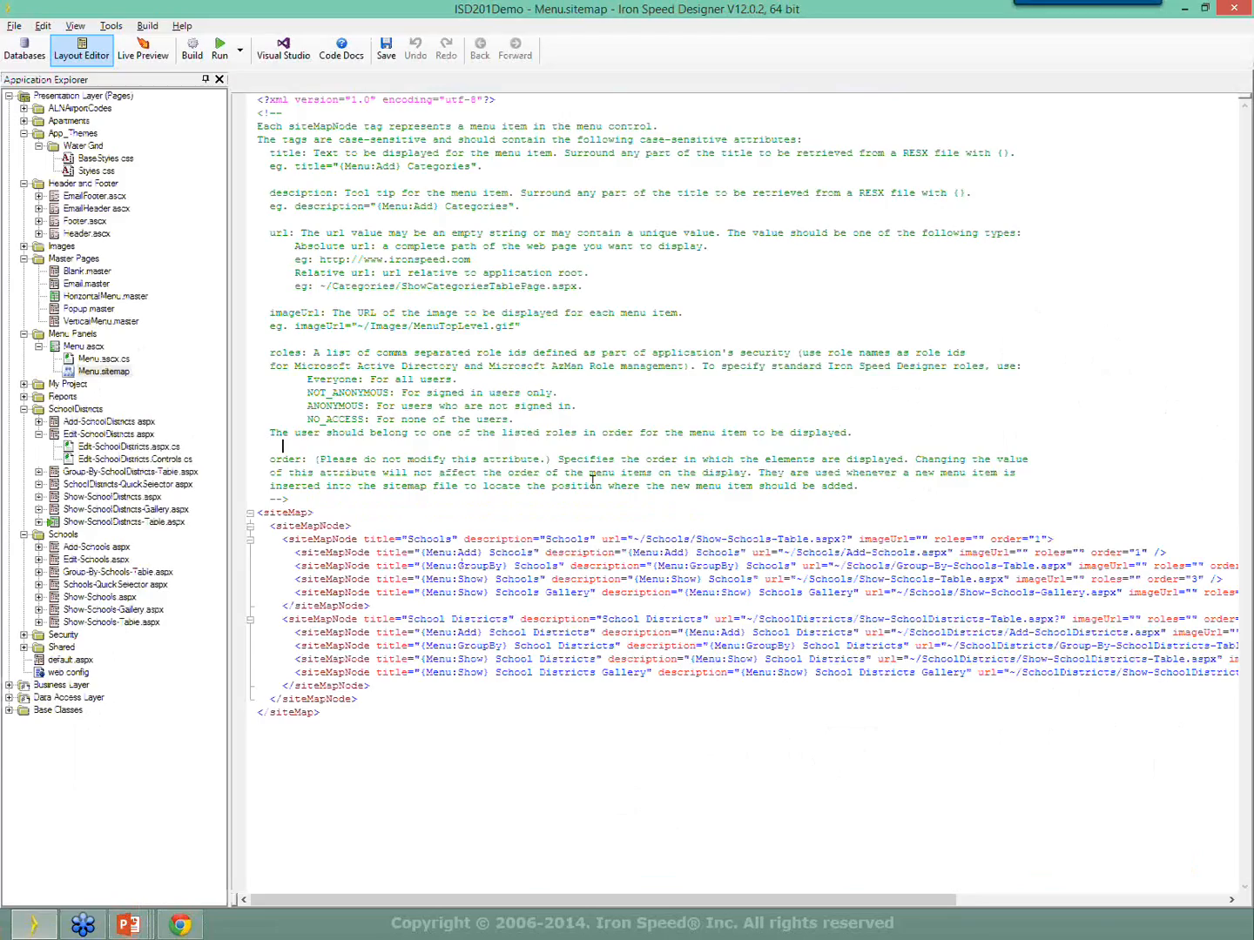
Run the app, sign in with a database user name and password, then minimize Chrome.
{"action": "left_click", "coordinate": [220, 52]}
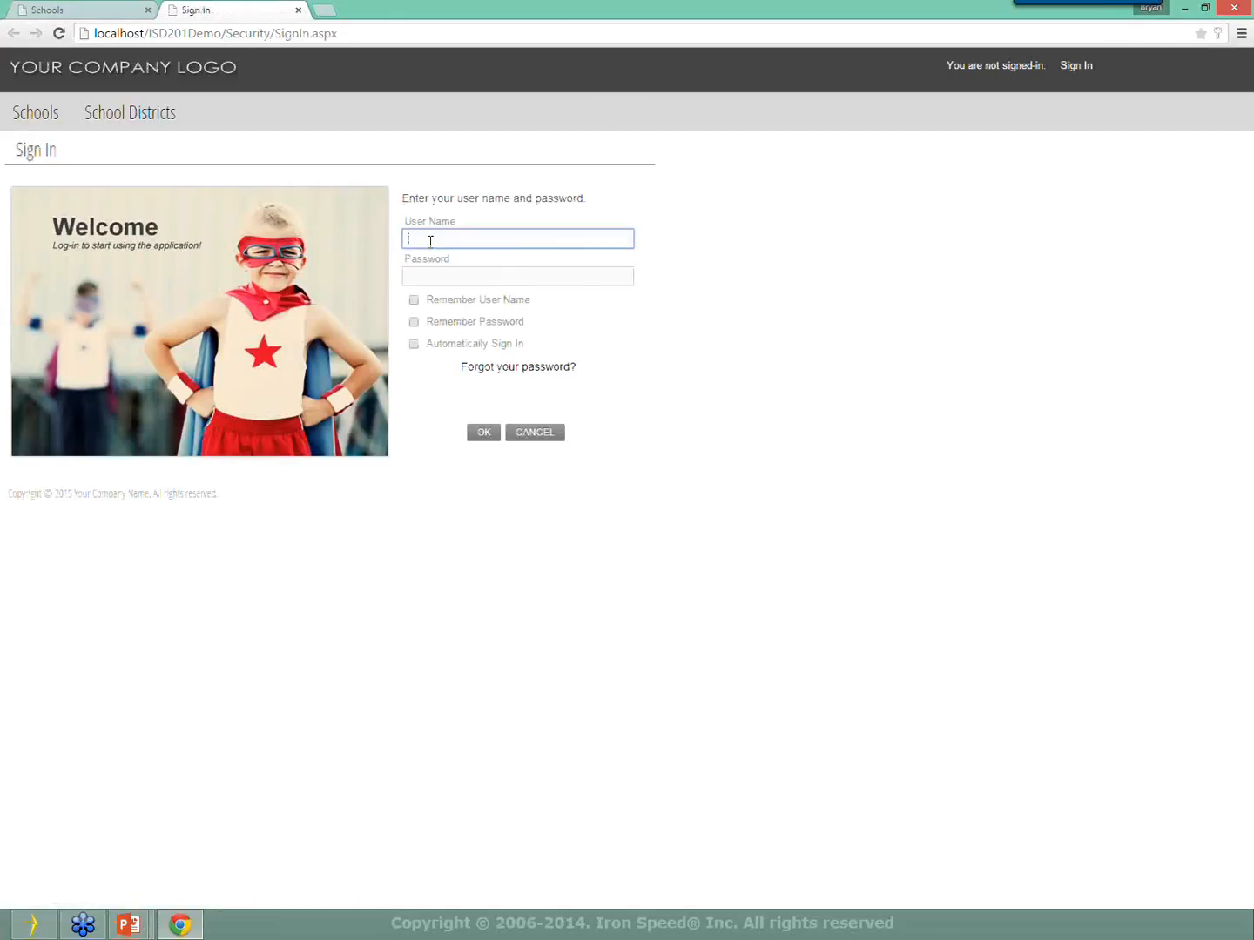
{"action": "type", "text": "bryan"}
{"action": "key", "text": "Tab"}
{"action": "type", "text": "•"}
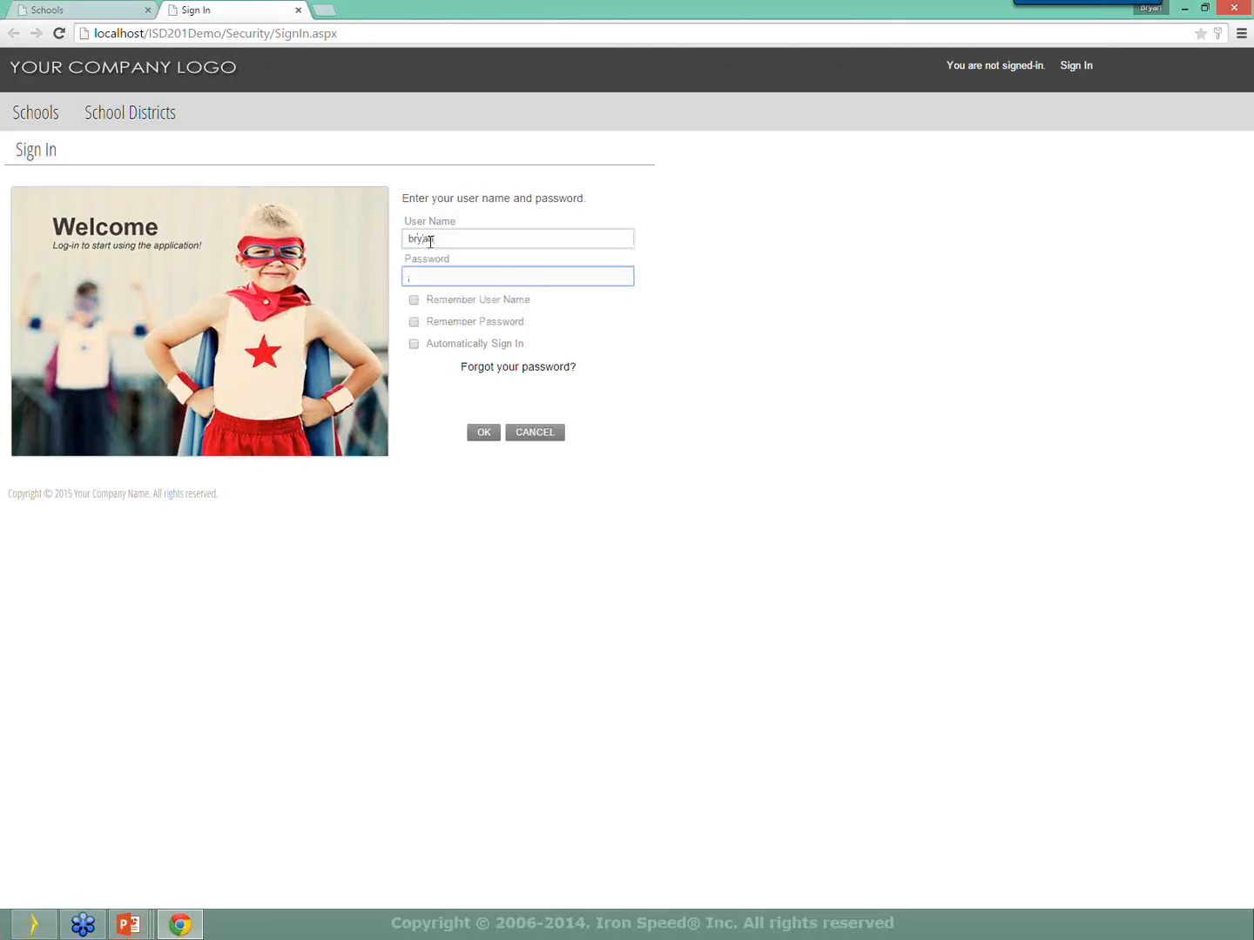
{"action": "type", "text": "•••••"}
{"action": "key", "text": "Return"}
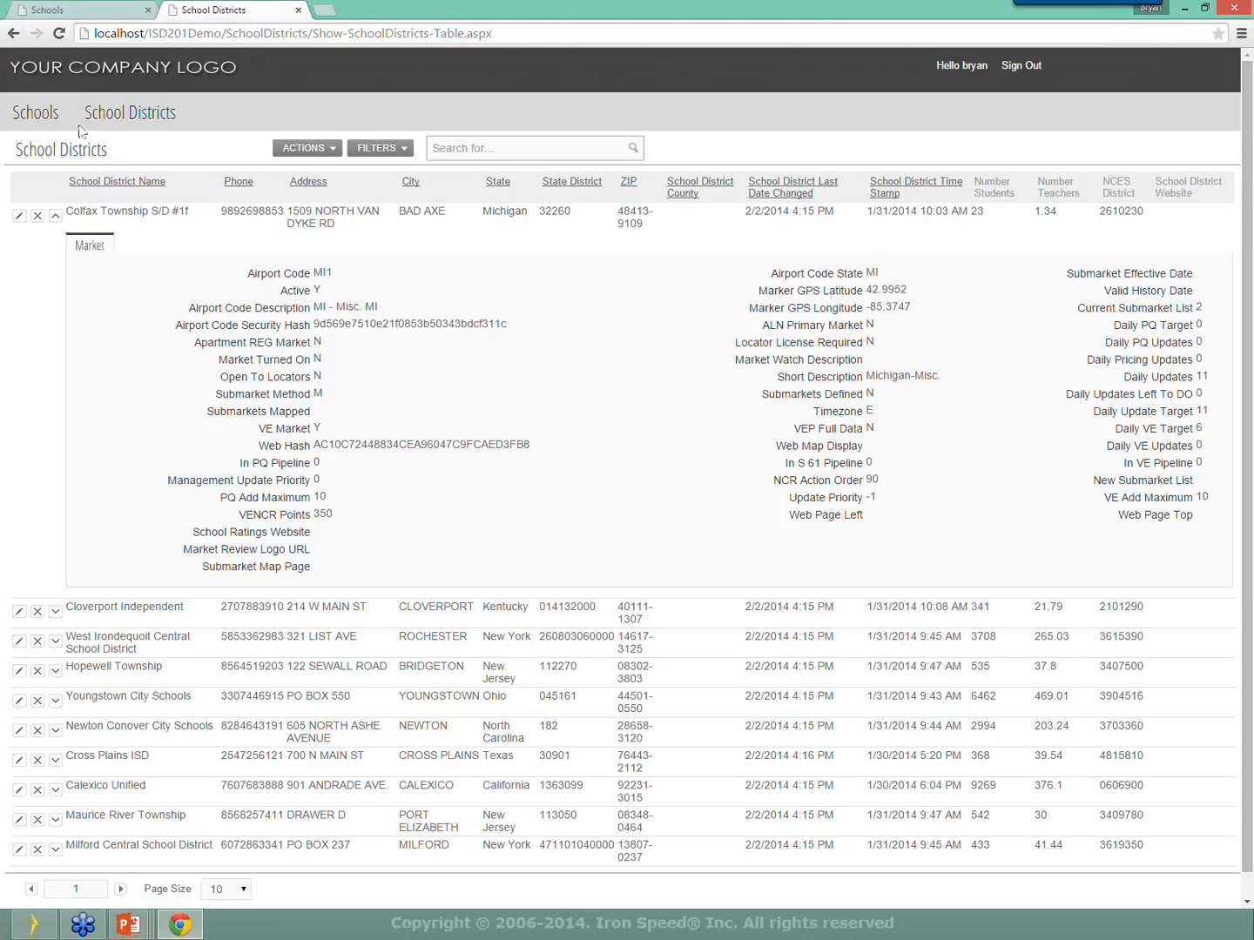
{"action": "mouse_move", "coordinate": [122, 105]}
{"action": "left_click", "coordinate": [1185, 9]}
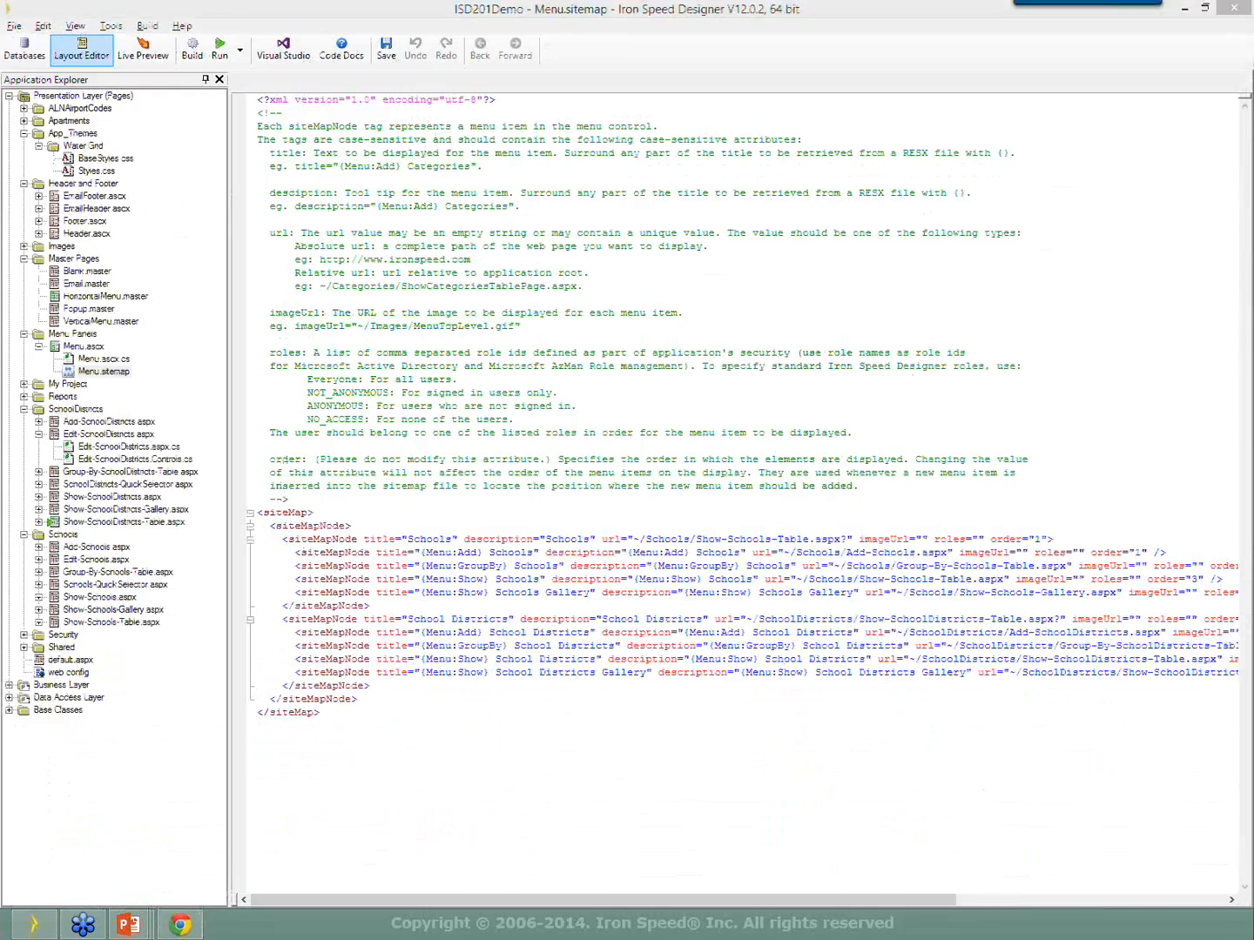
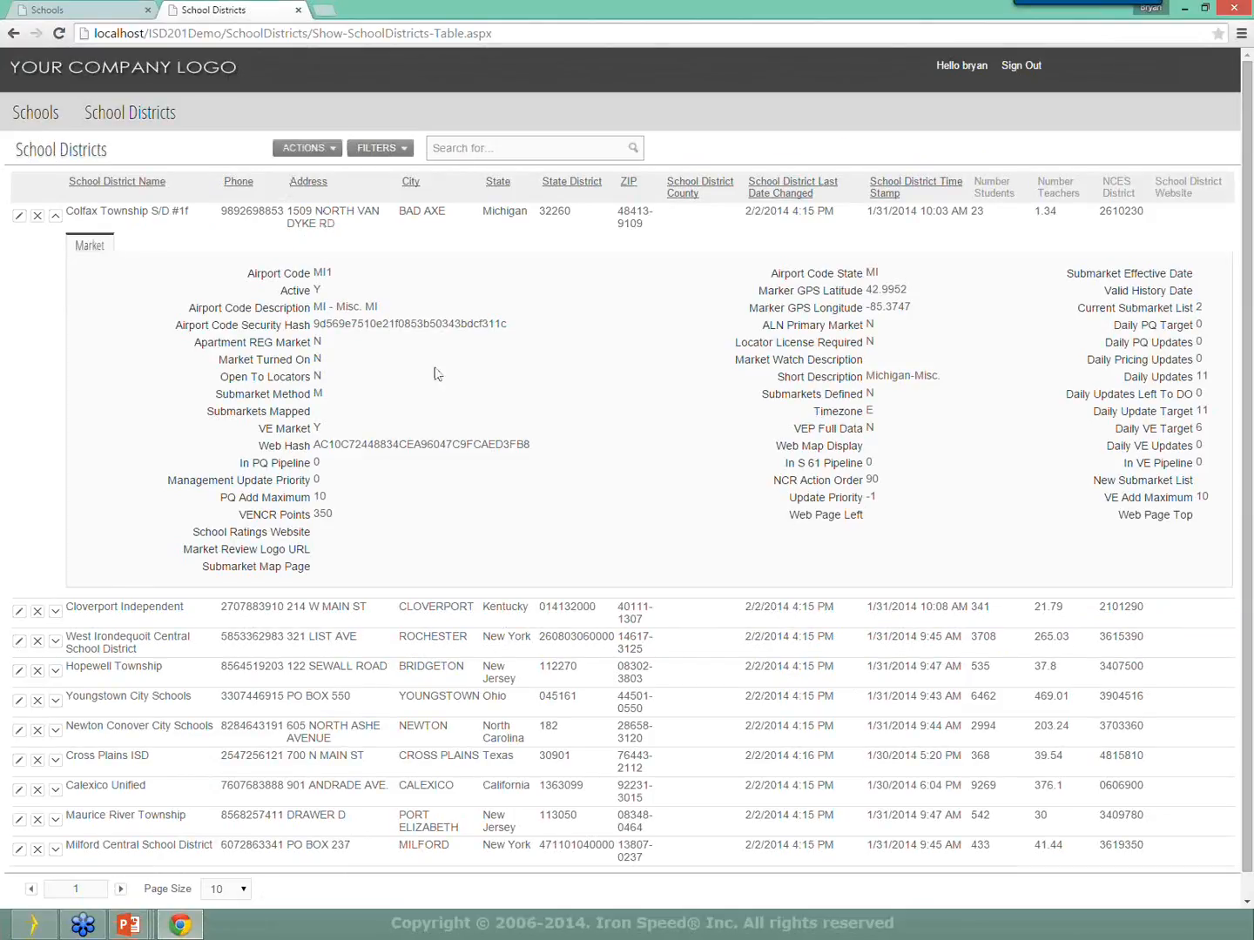
Browse the School Districts rows, open Colfax Township's edit page, and return to the list.
{"action": "scroll", "coordinate": [449, 378], "scroll_direction": "down", "scroll_amount": 1}
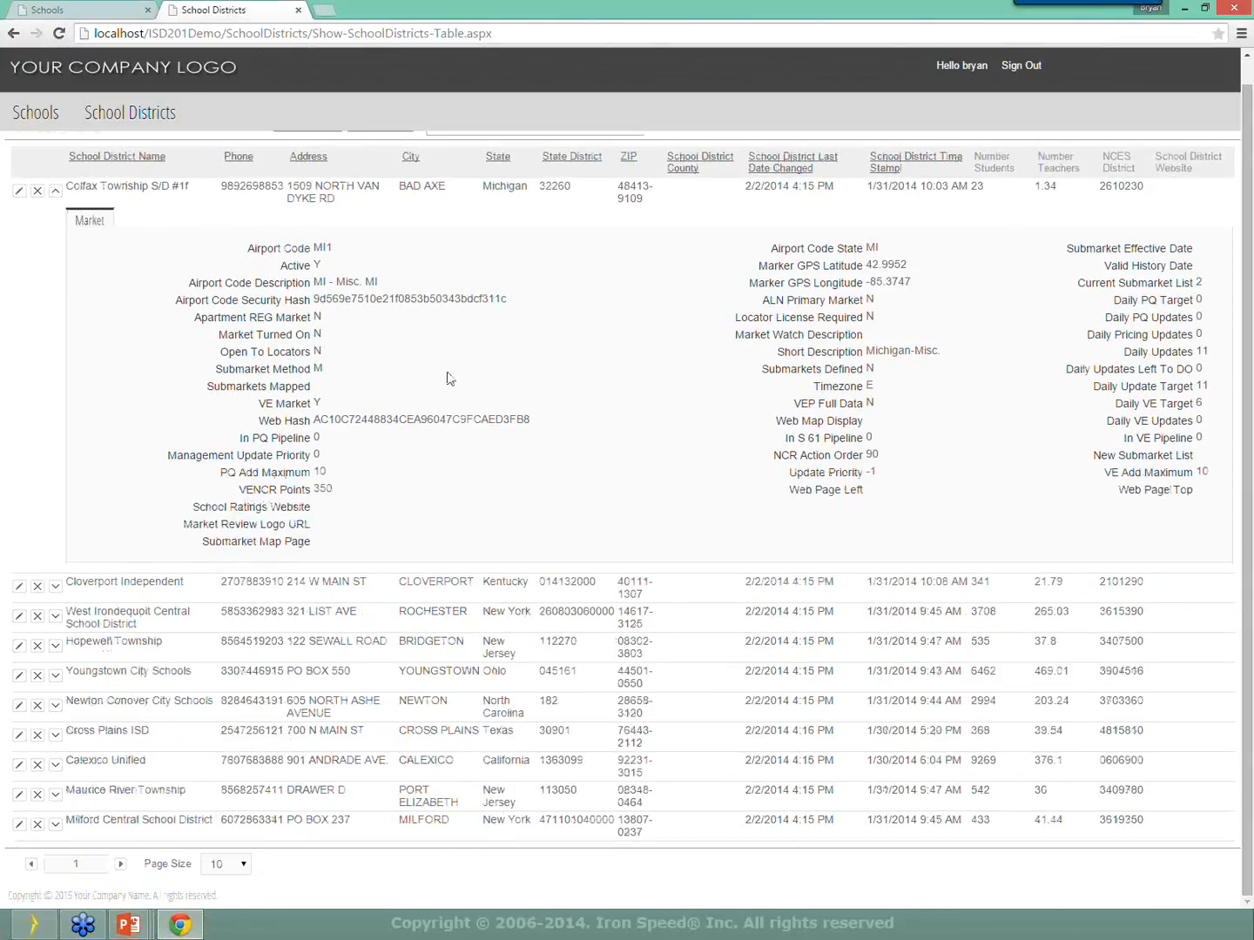
{"action": "scroll", "coordinate": [452, 390], "scroll_direction": "up", "scroll_amount": 1}
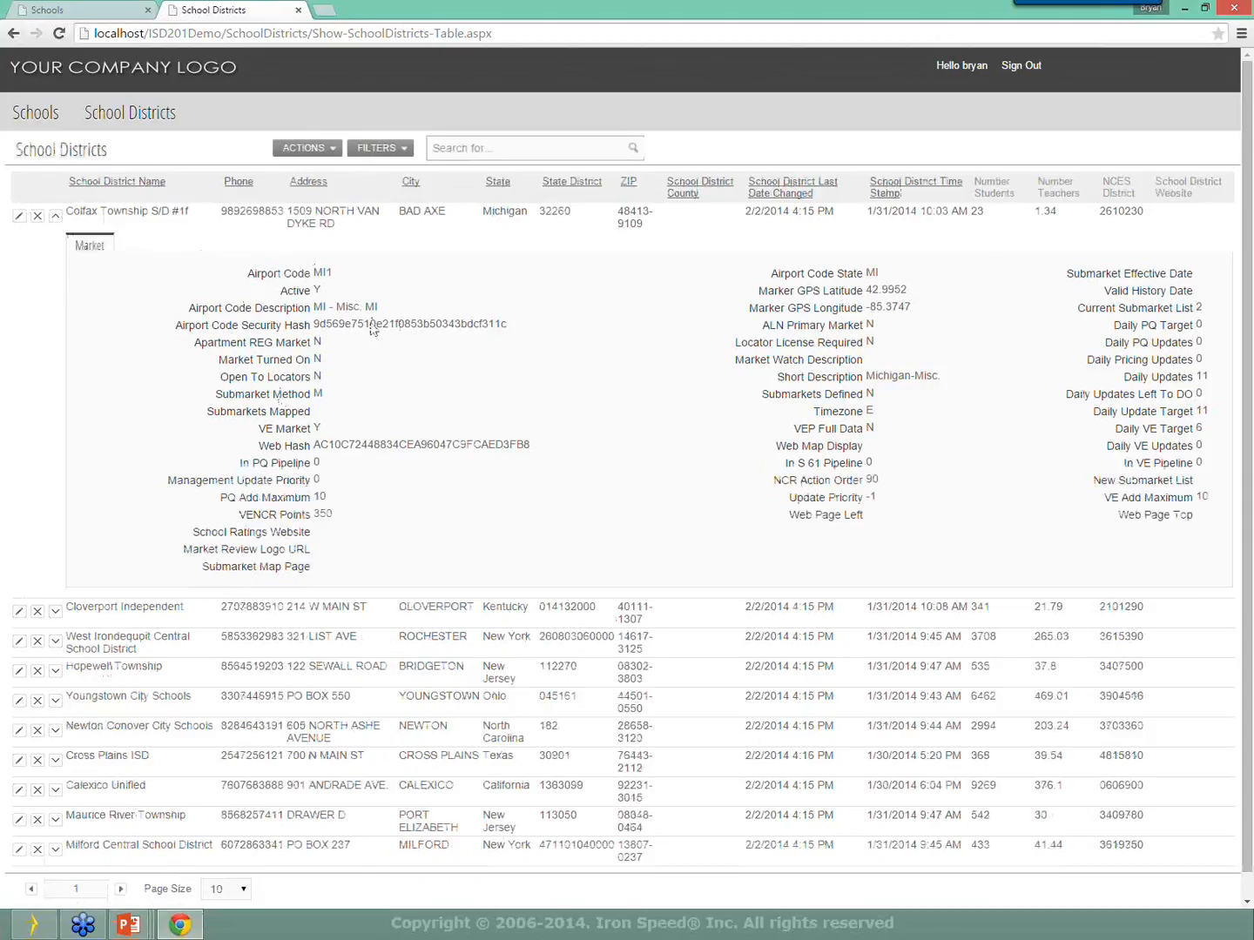
{"action": "left_click", "coordinate": [20, 215]}
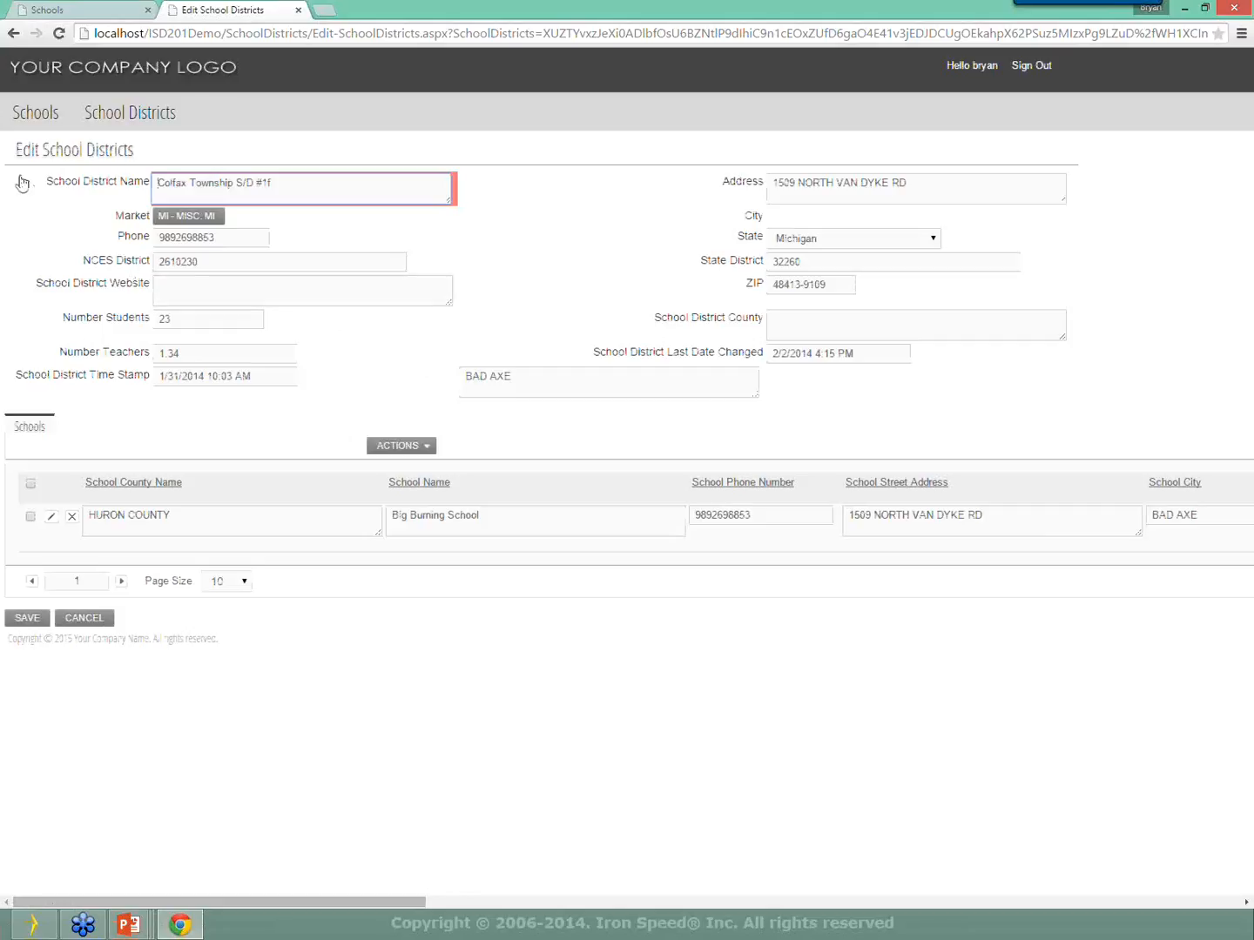
{"action": "mouse_move", "coordinate": [75, 118]}
{"action": "left_click", "coordinate": [122, 218]}
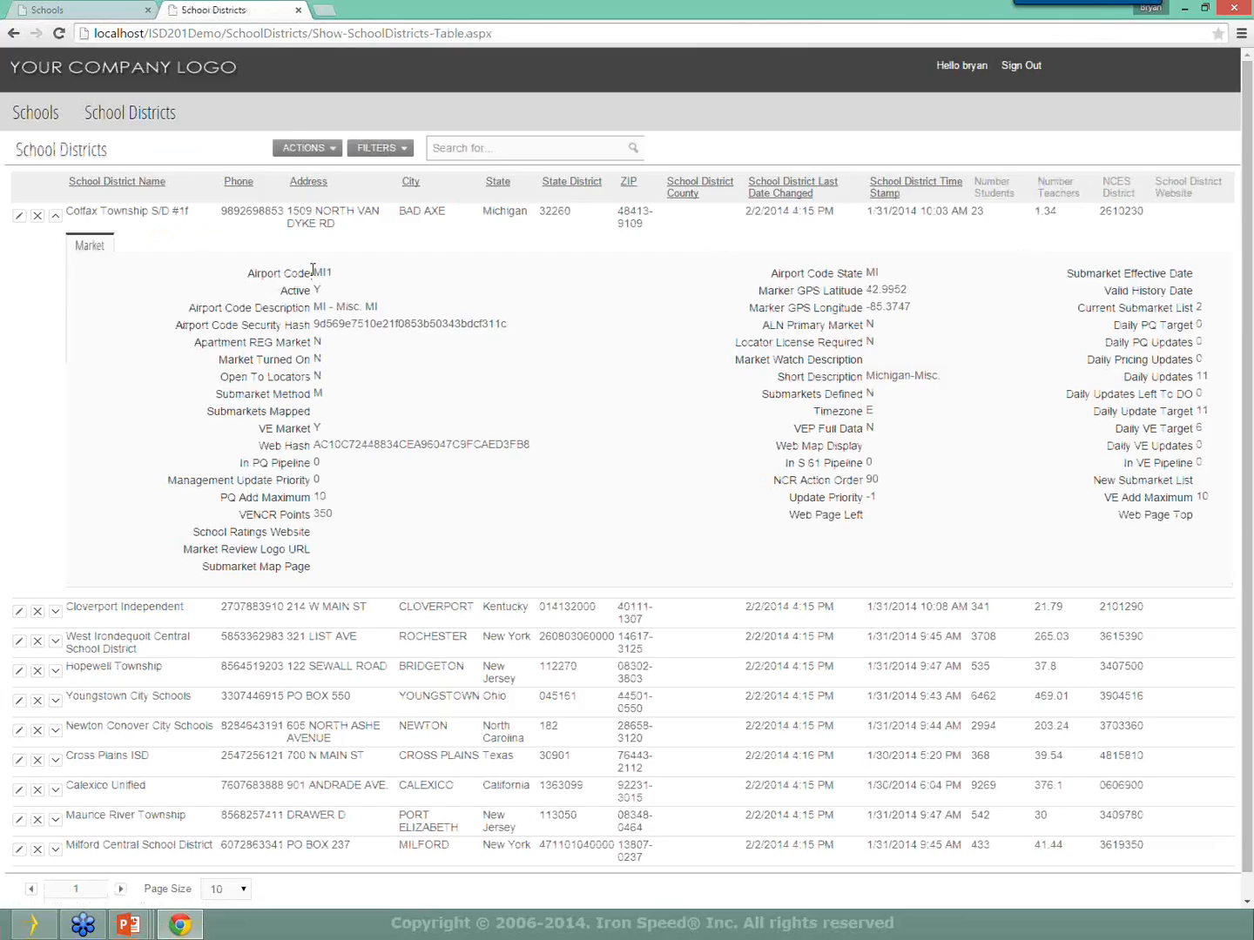
Open Cloverport Independent's edit page, go back, and switch to Iron Speed Designer.
{"action": "left_click", "coordinate": [18, 611]}
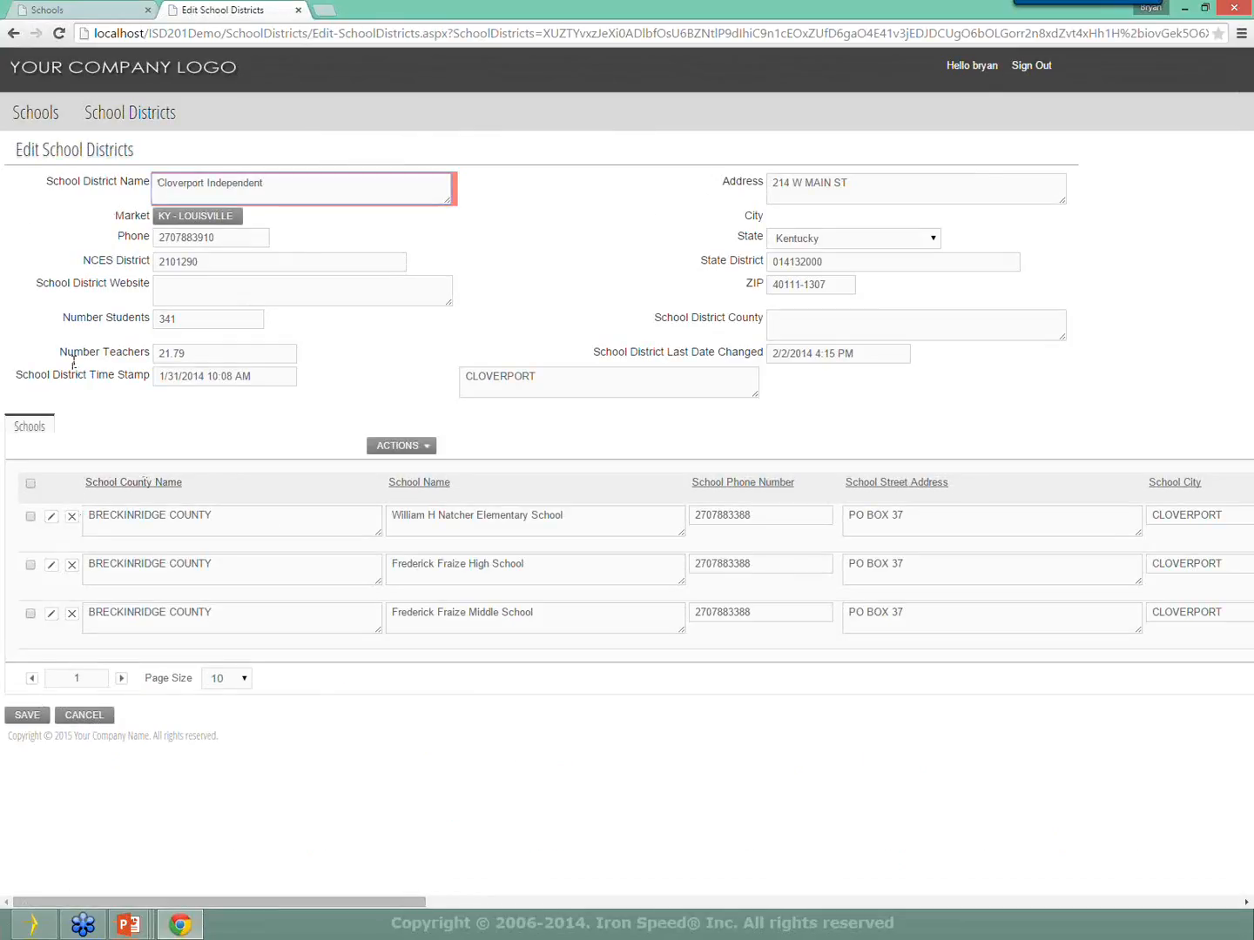
{"action": "key", "text": "alt+Left"}
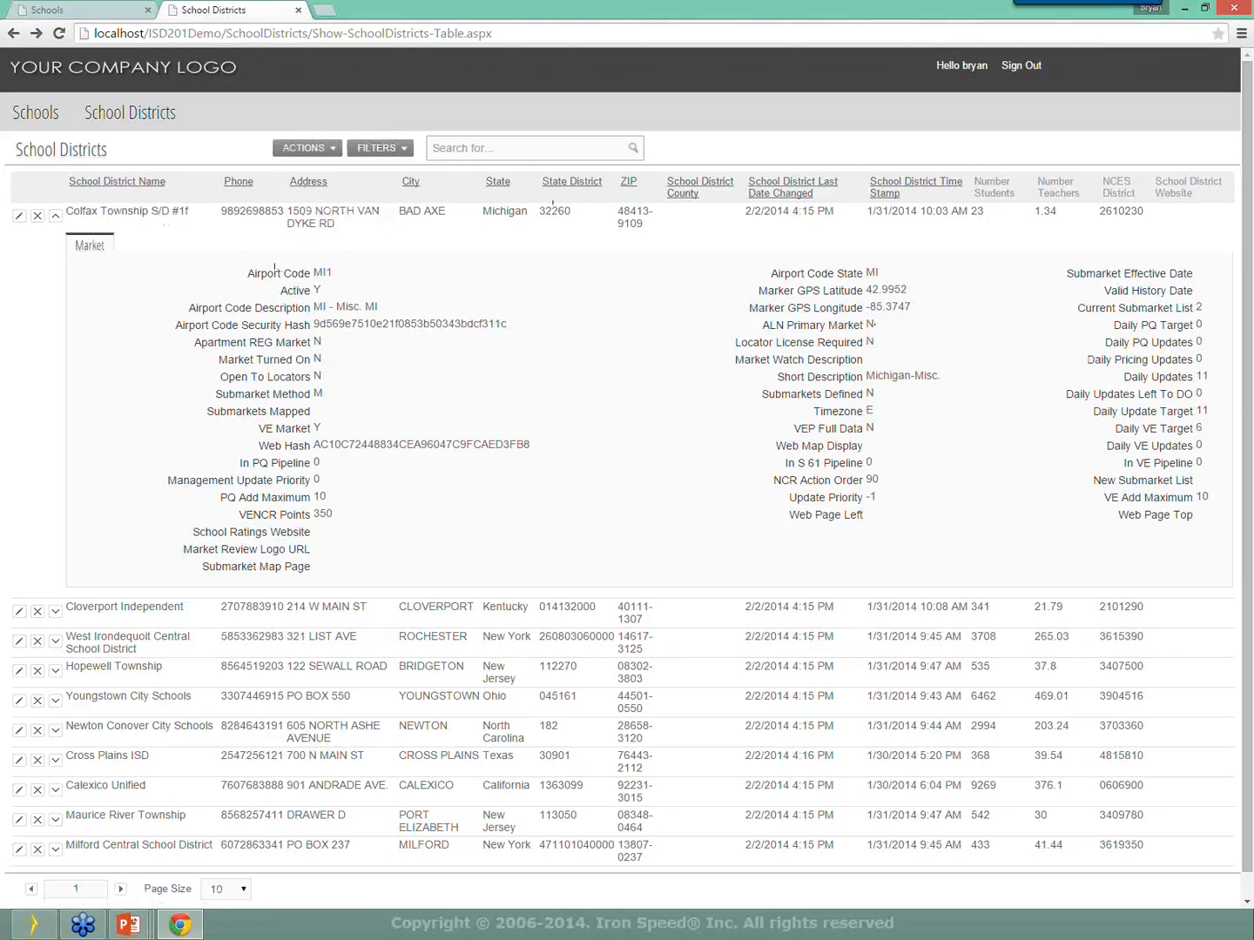
{"action": "key", "text": "alt+Tab"}
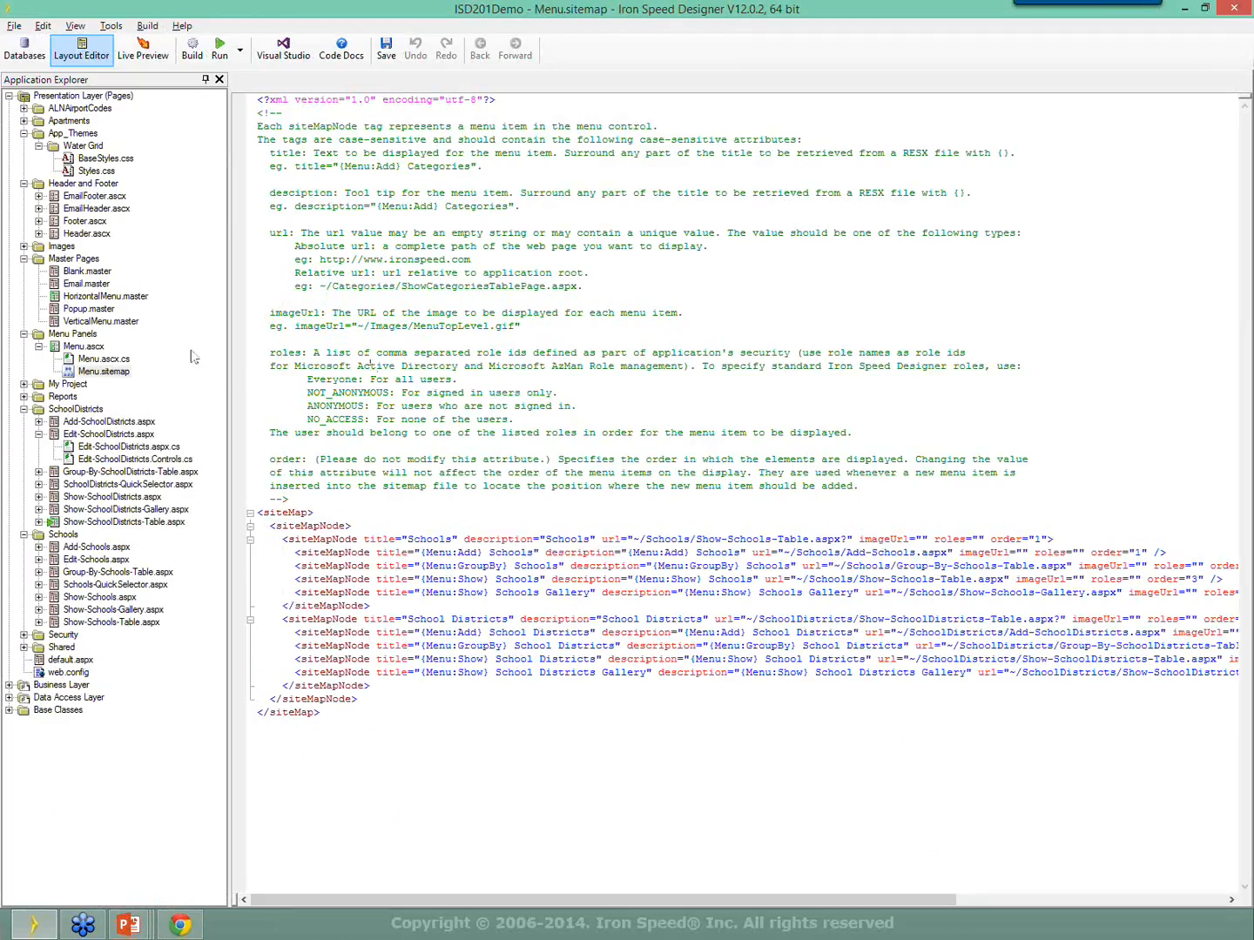
Open the Show-SchoolDistricts-Table.aspx layout, resize the side panes, and select the row 3 cell.
{"action": "mouse_move", "coordinate": [694, 10]}
{"action": "left_mouse_down"}
{"action": "mouse_move", "coordinate": [711, 137]}
{"action": "mouse_move", "coordinate": [775, 76]}
{"action": "mouse_move", "coordinate": [693, 86]}
{"action": "mouse_move", "coordinate": [713, 83]}
{"action": "mouse_move", "coordinate": [694, 16]}
{"action": "mouse_move", "coordinate": [715, 92]}
{"action": "mouse_move", "coordinate": [715, 6]}
{"action": "left_mouse_up"}
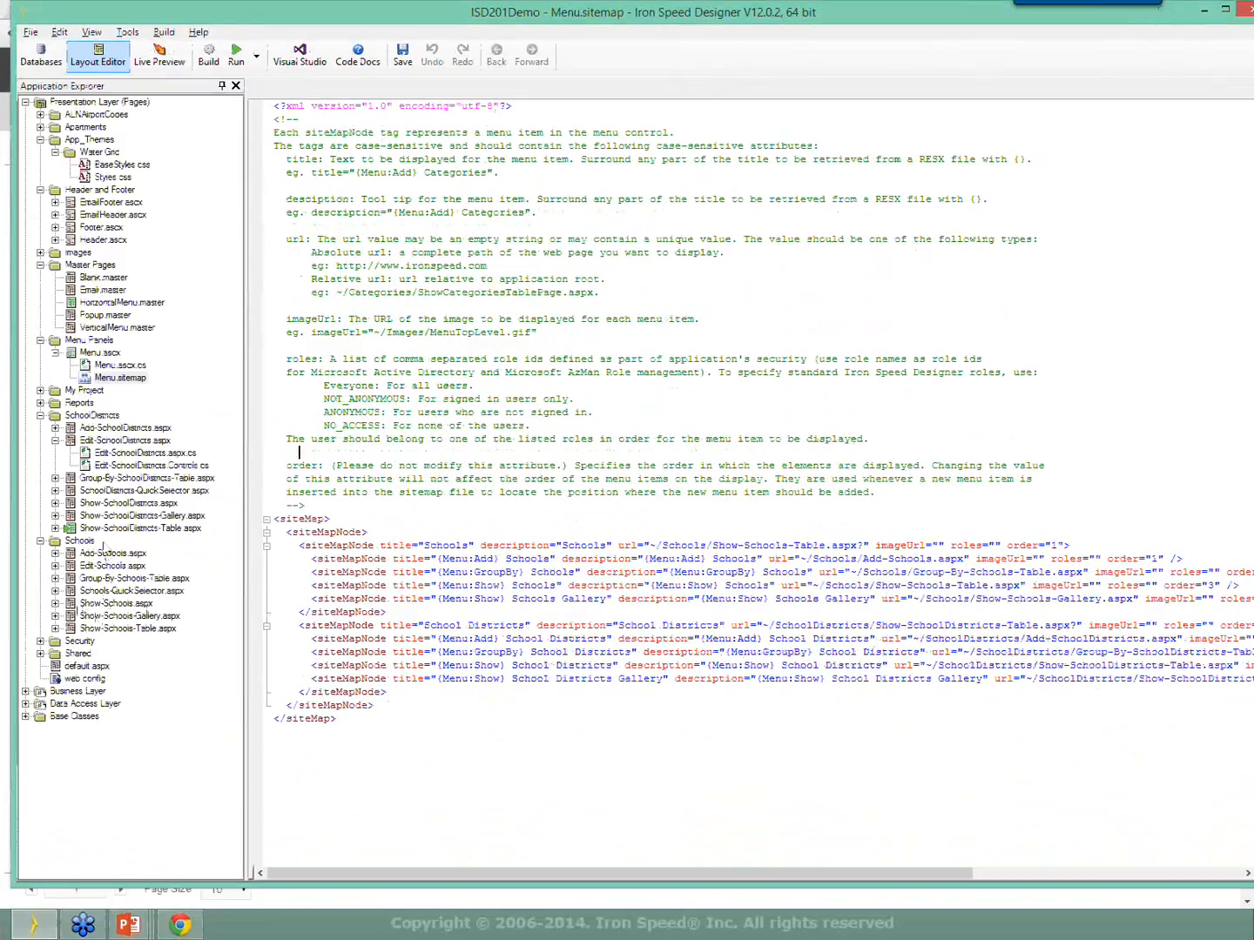
{"action": "left_click", "coordinate": [114, 528]}
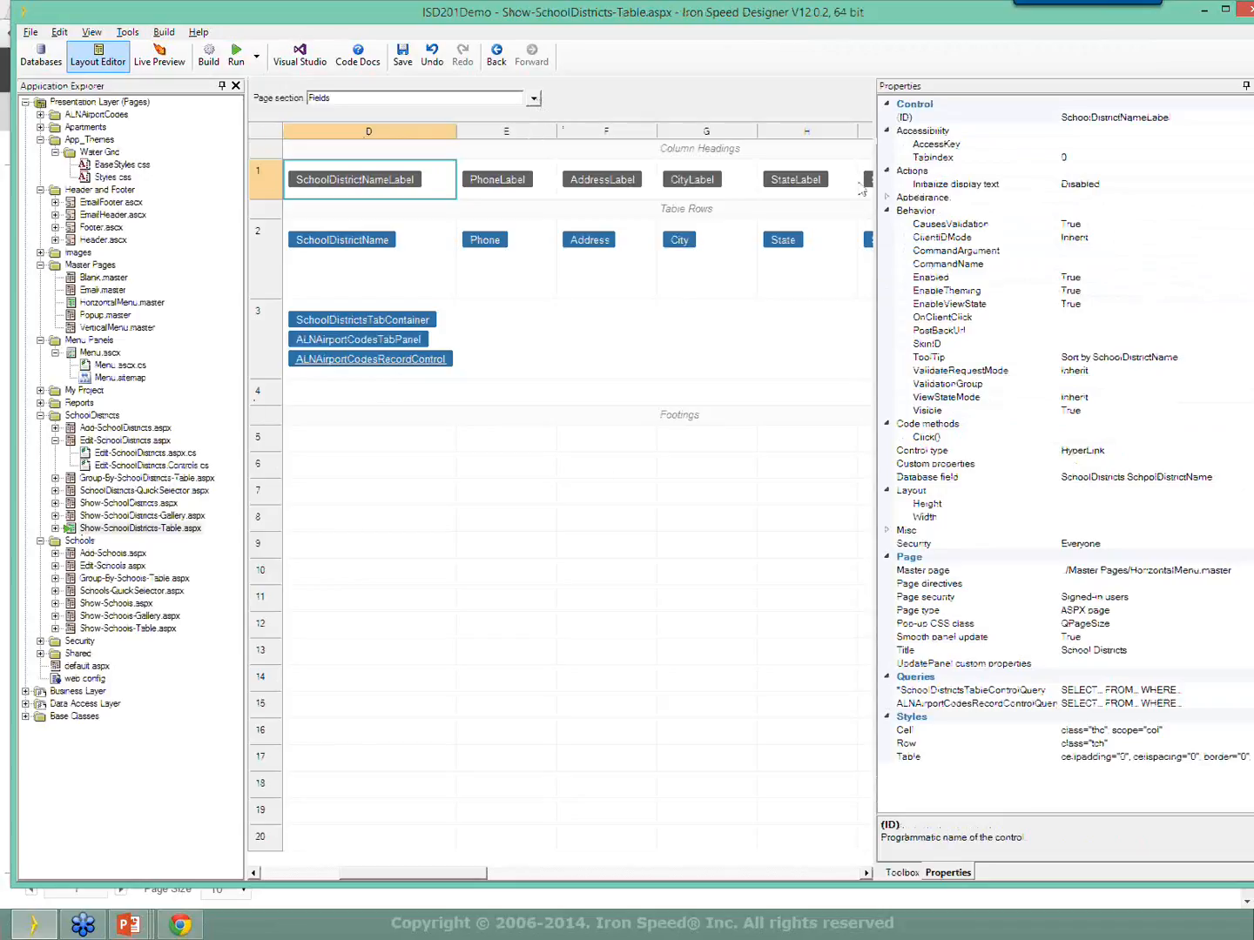
{"action": "left_click_drag", "start_coordinate": [876, 200], "coordinate": [1050, 234]}
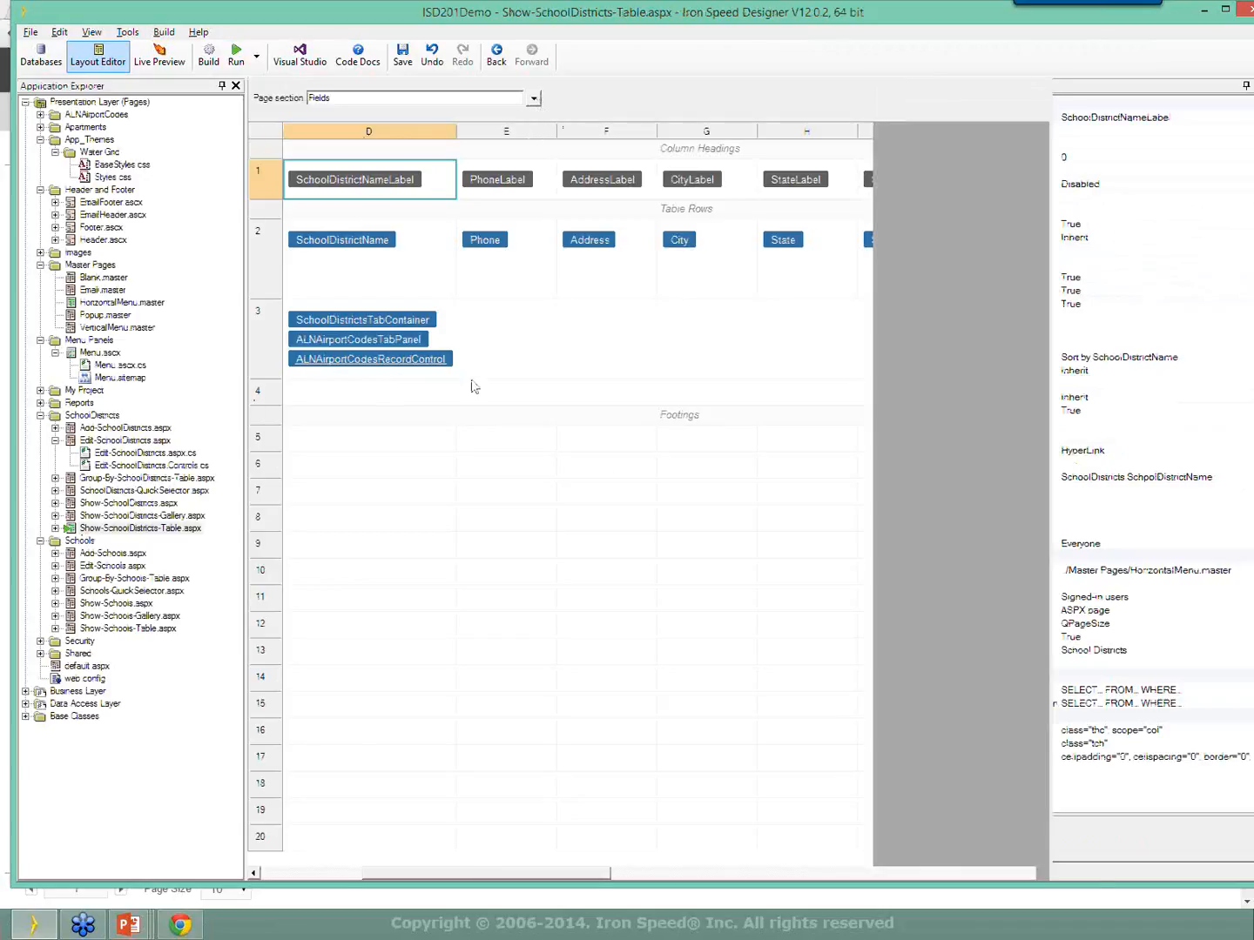
{"action": "left_click_drag", "start_coordinate": [248, 393], "coordinate": [160, 385]}
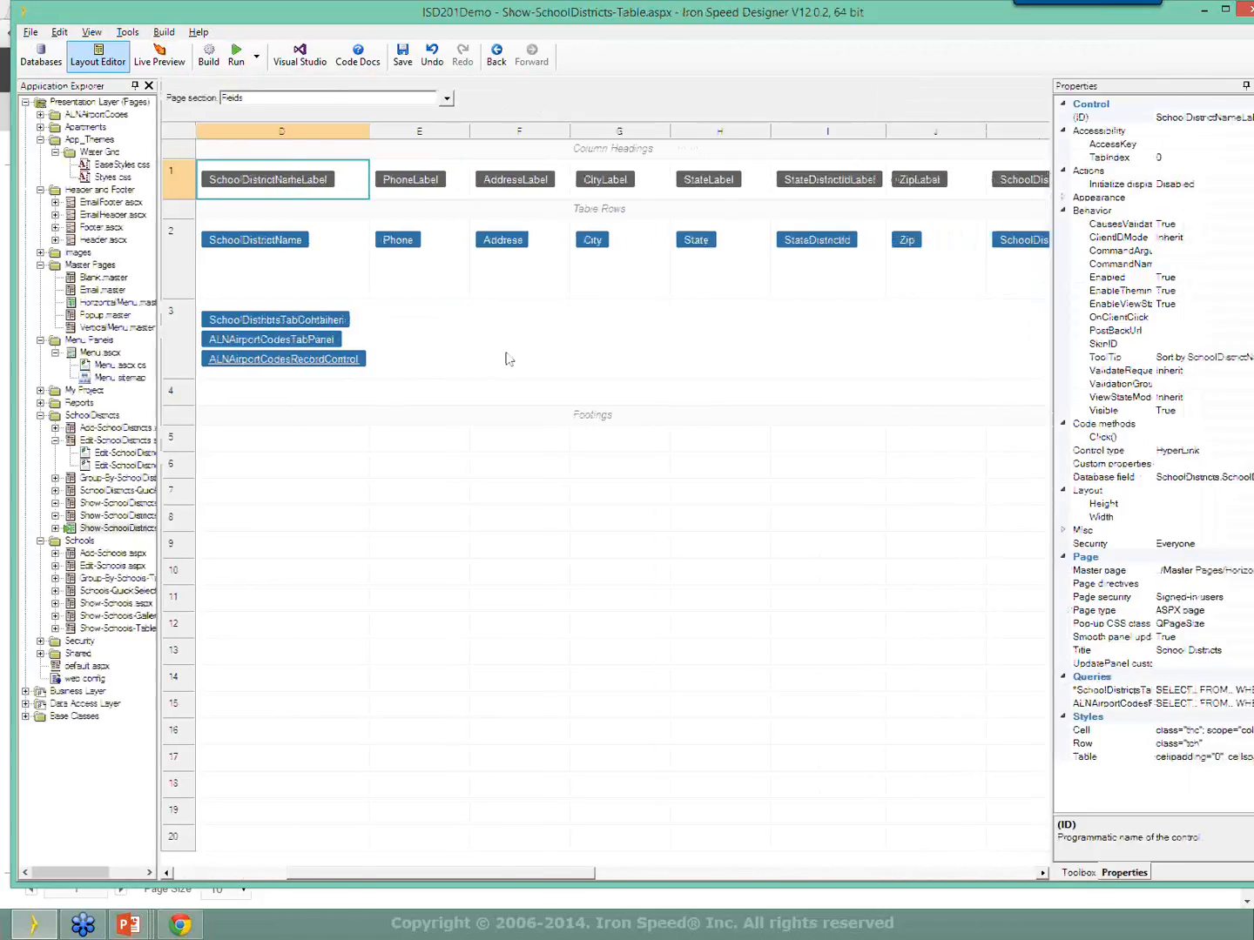
{"action": "left_click", "coordinate": [477, 348]}
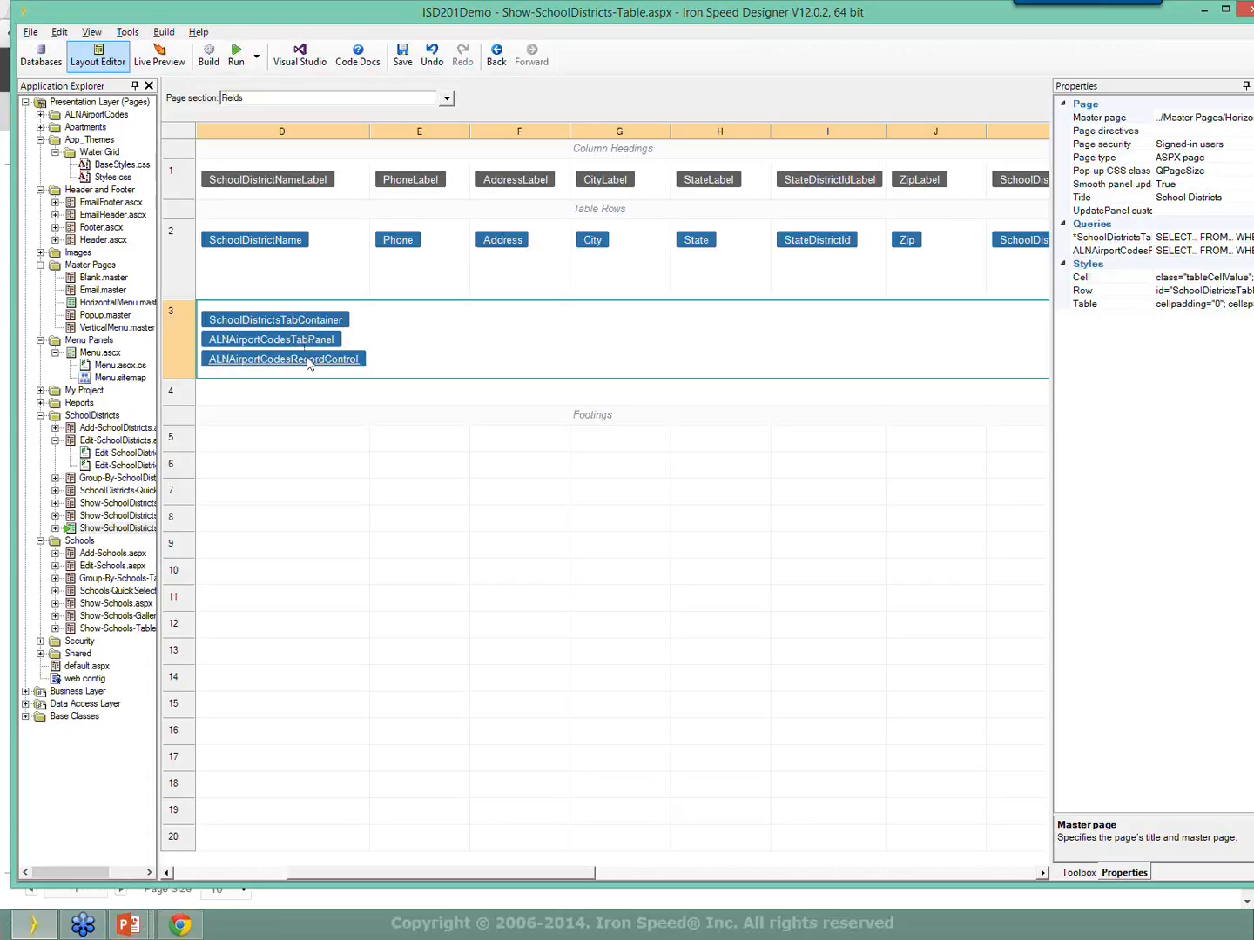
{"action": "right_click", "coordinate": [419, 341]}
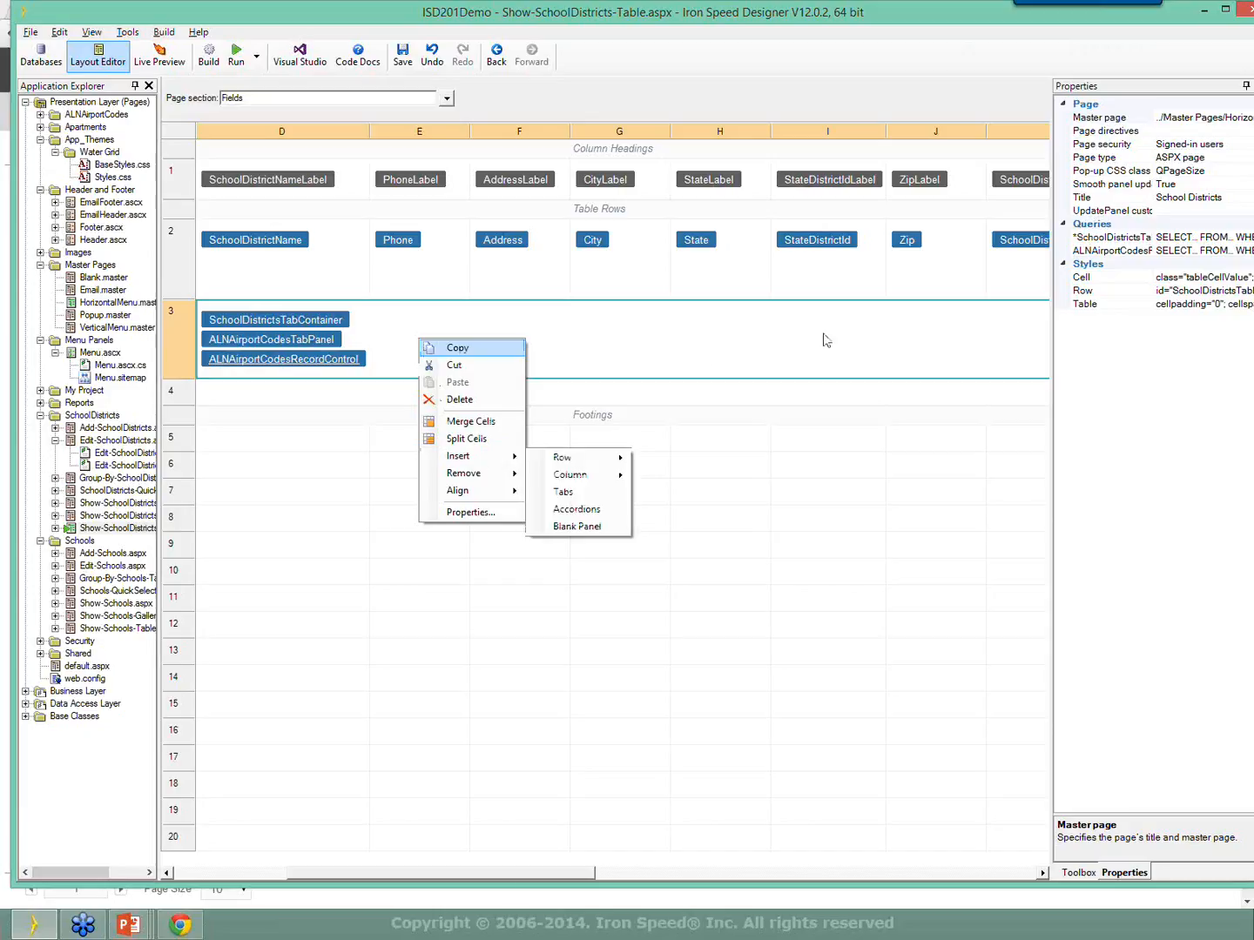
{"action": "left_click_drag", "start_coordinate": [509, 872], "coordinate": [723, 409]}
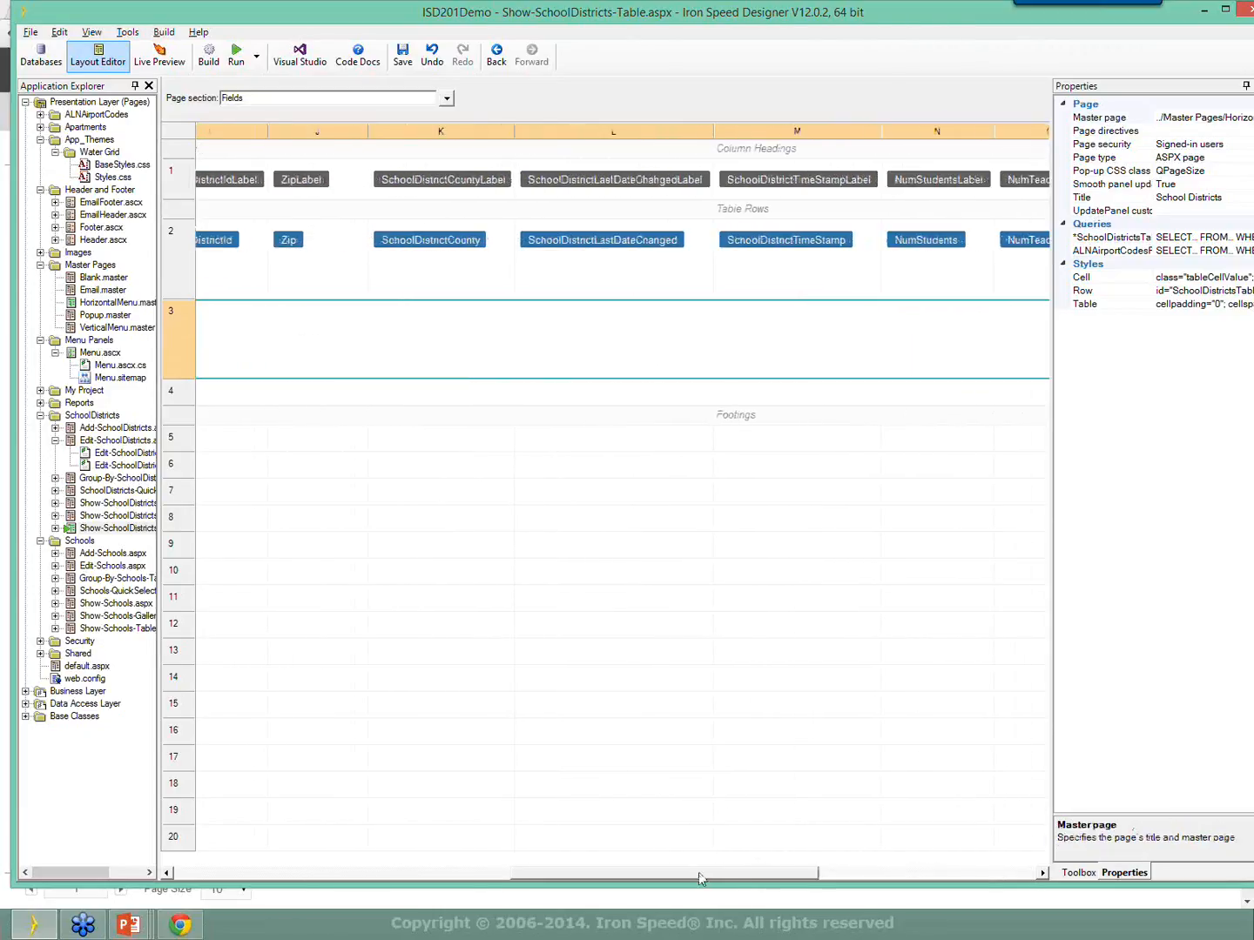
{"action": "left_click_drag", "start_coordinate": [700, 878], "coordinate": [960, 532]}
{"action": "double_click", "coordinate": [917, 302]}
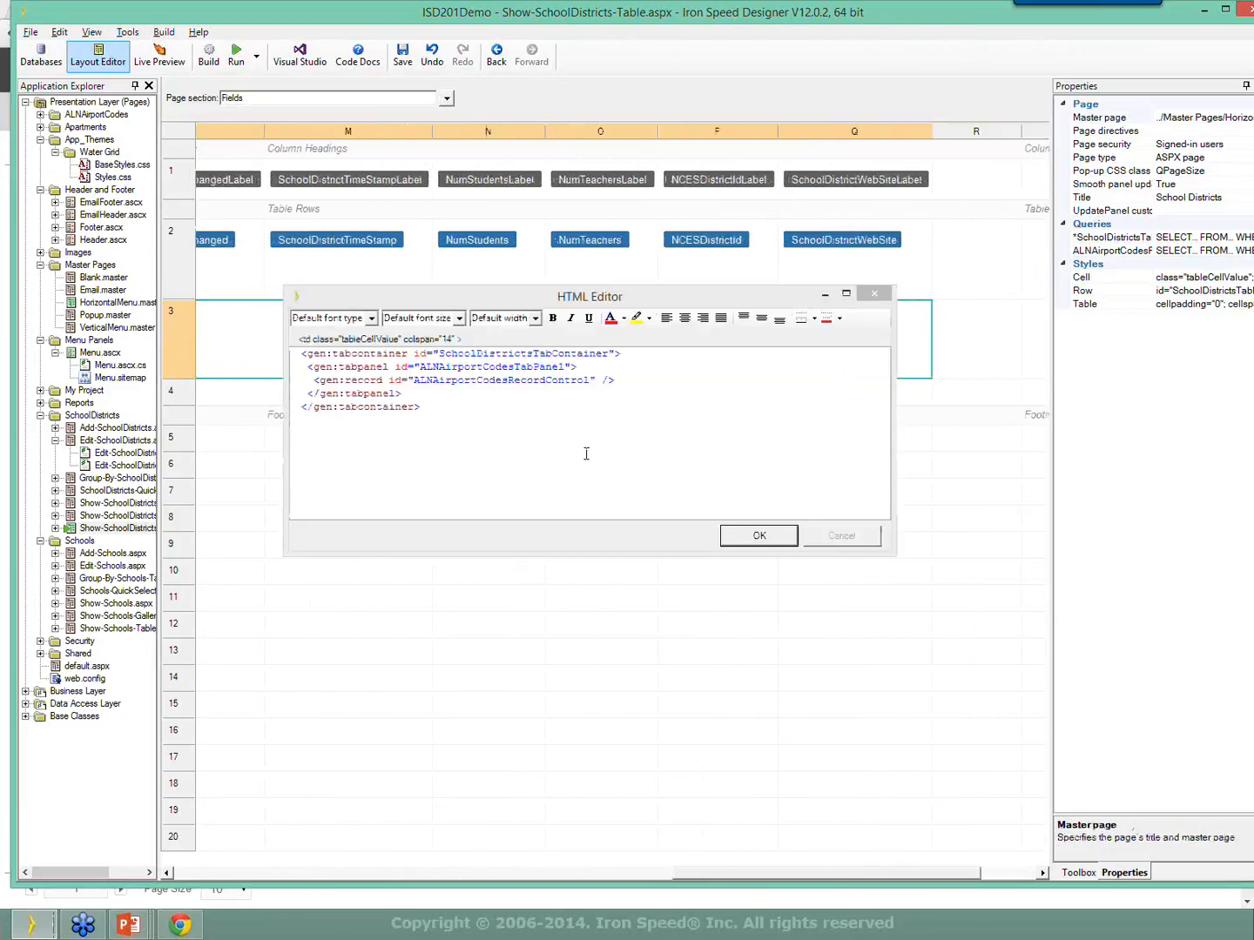
{"action": "left_click", "coordinate": [364, 354]}
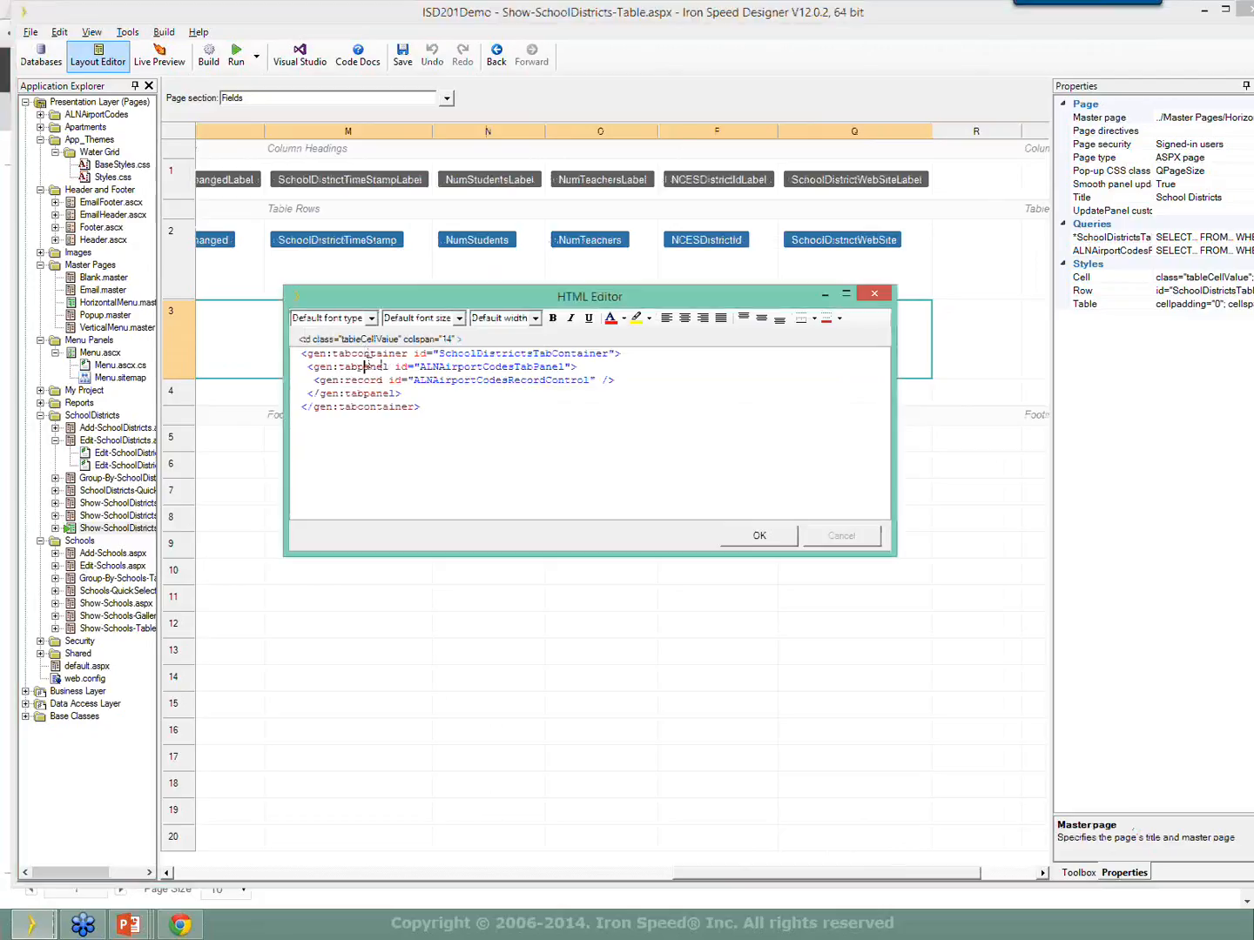
{"action": "left_click_drag", "start_coordinate": [313, 379], "coordinate": [653, 379]}
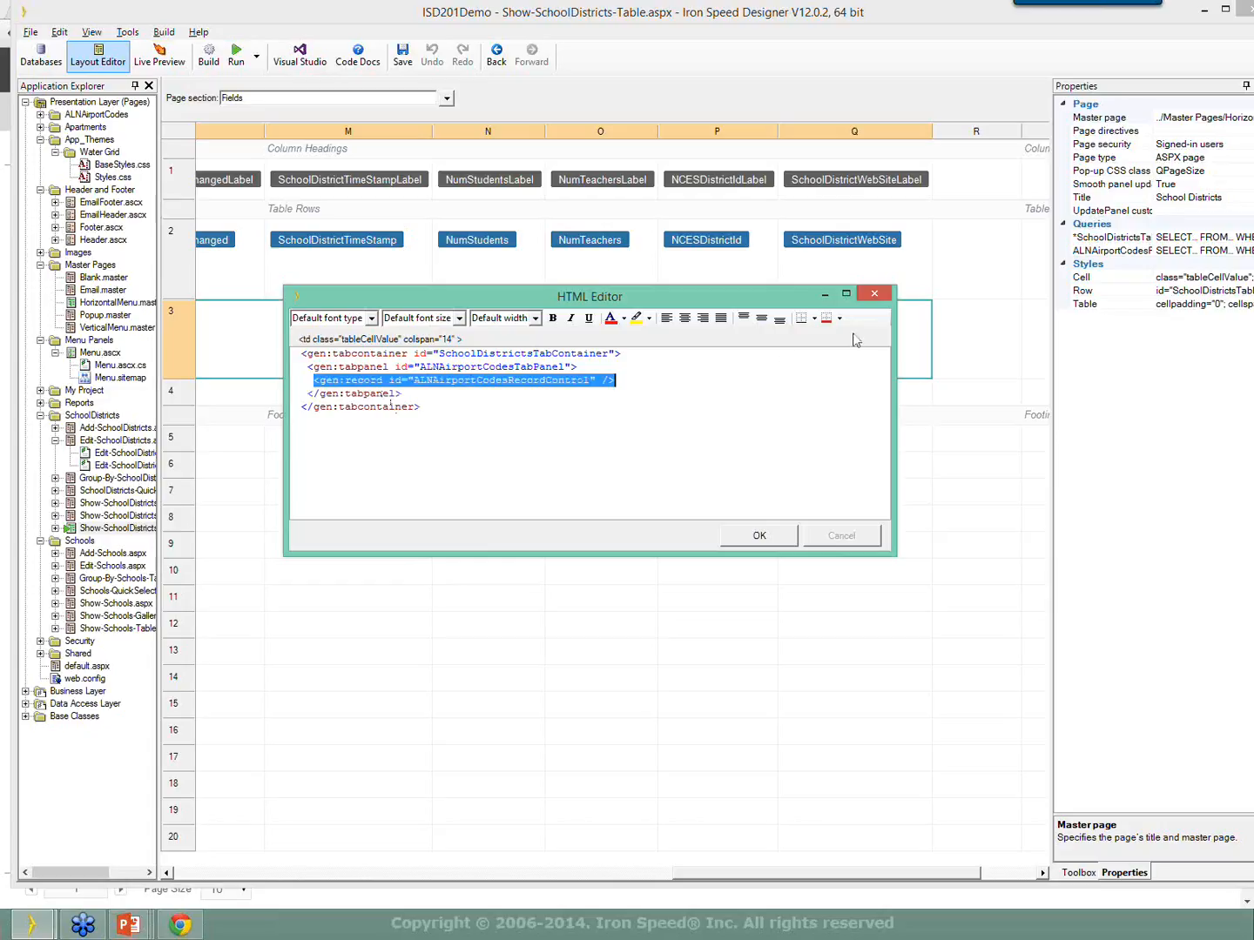
{"action": "left_click", "coordinate": [874, 294]}
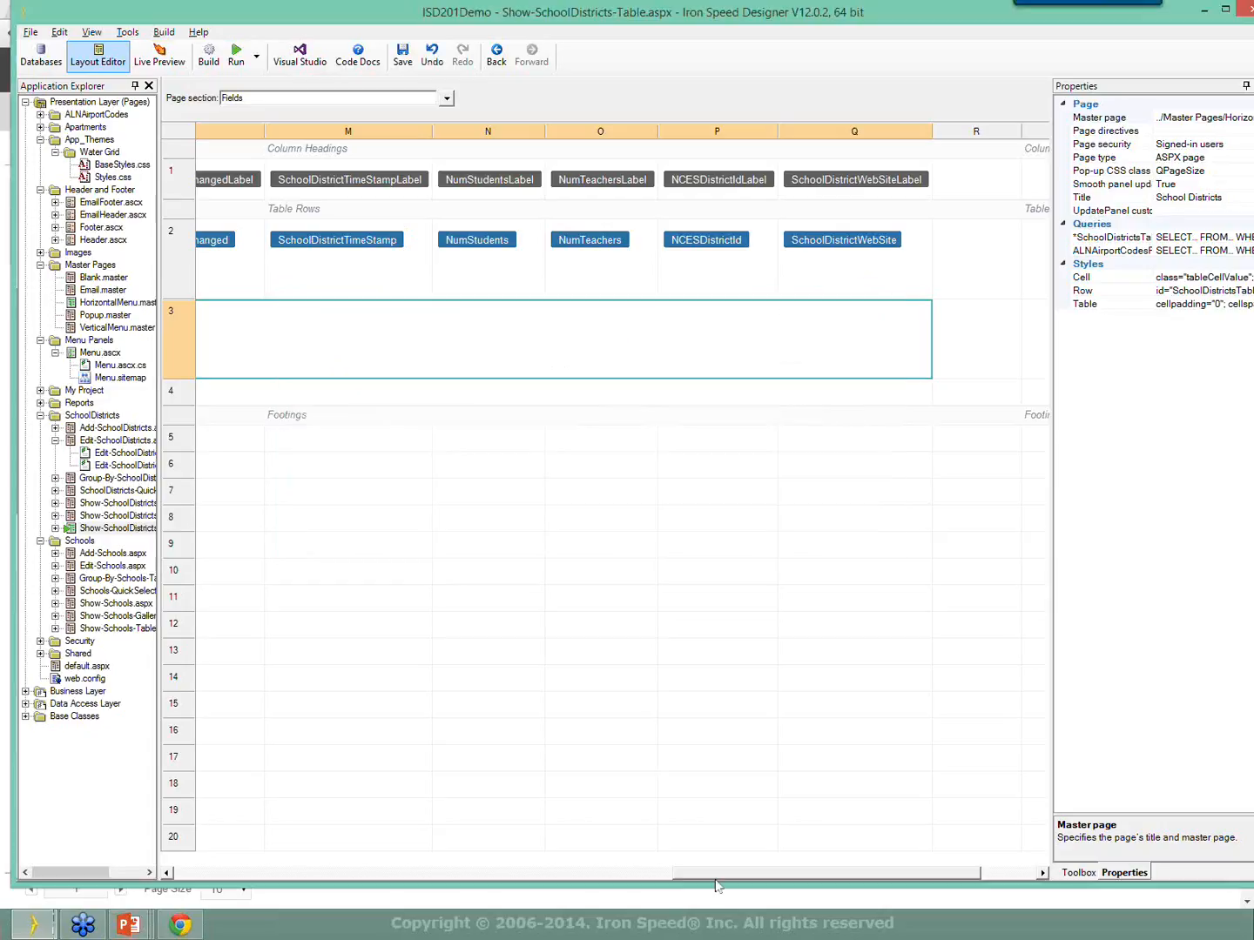
{"action": "left_click_drag", "start_coordinate": [712, 873], "coordinate": [215, 886]}
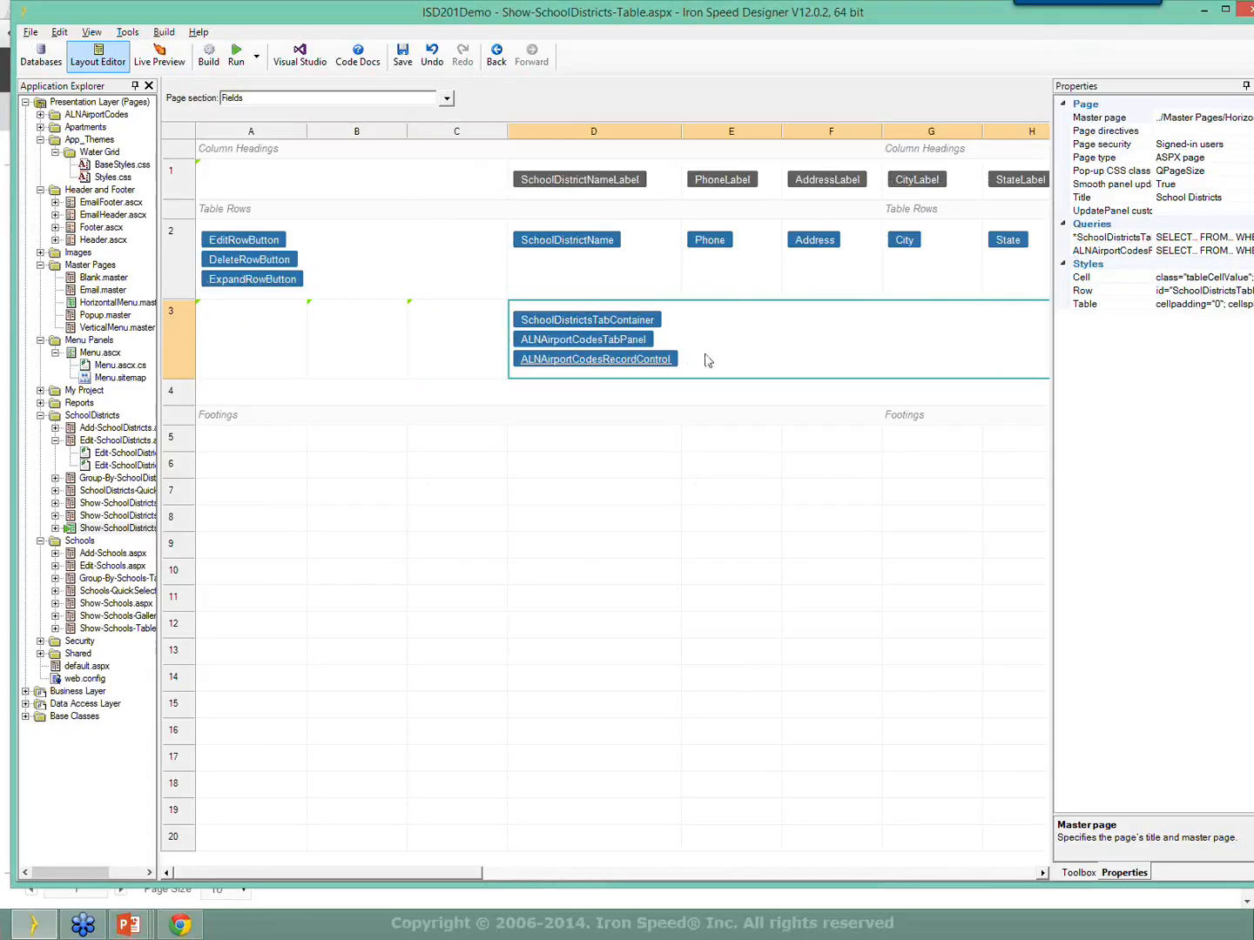
Remove the airport-codes tab container and panel from the row 3 cell.
{"action": "right_click", "coordinate": [752, 323]}
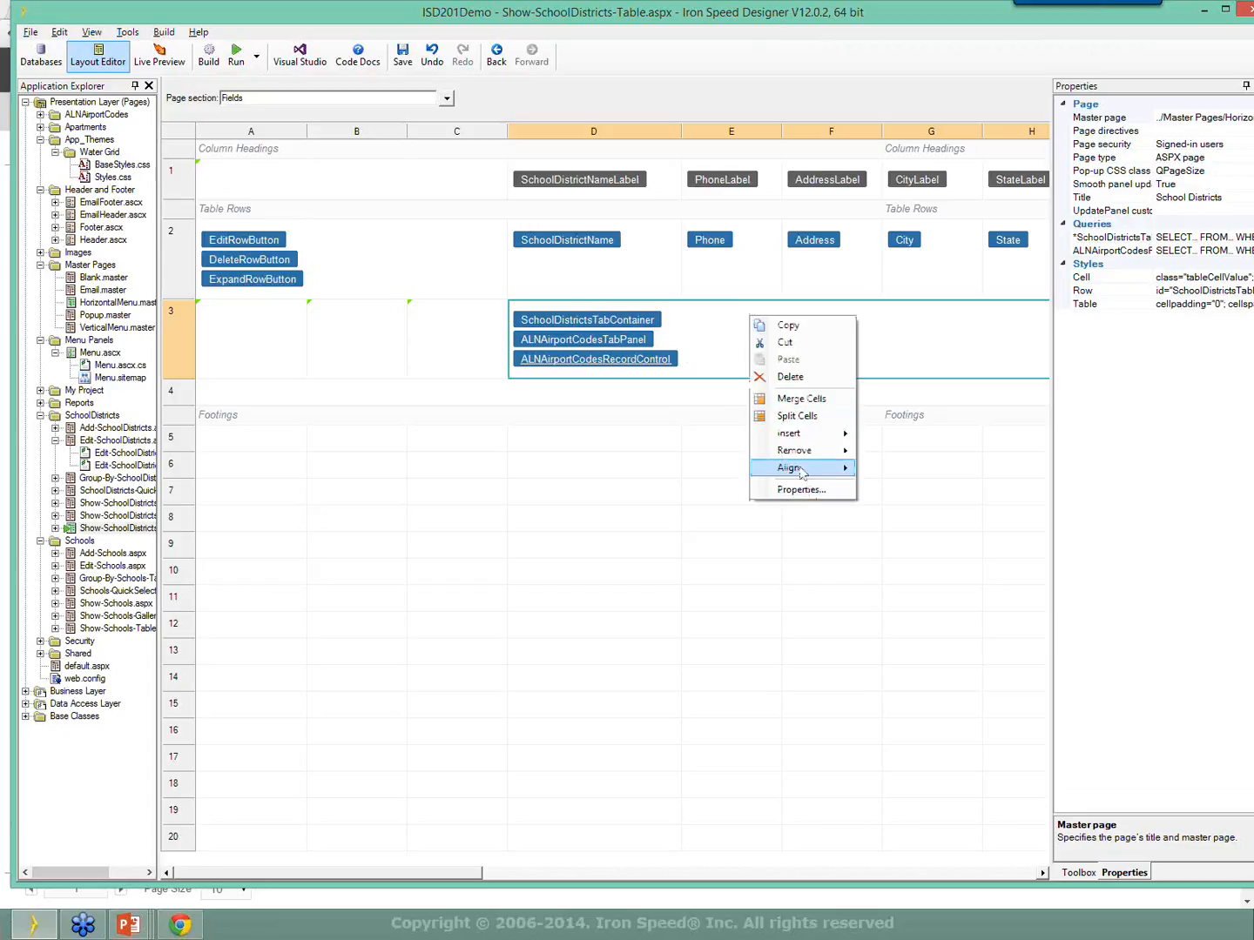
{"action": "mouse_move", "coordinate": [835, 452]}
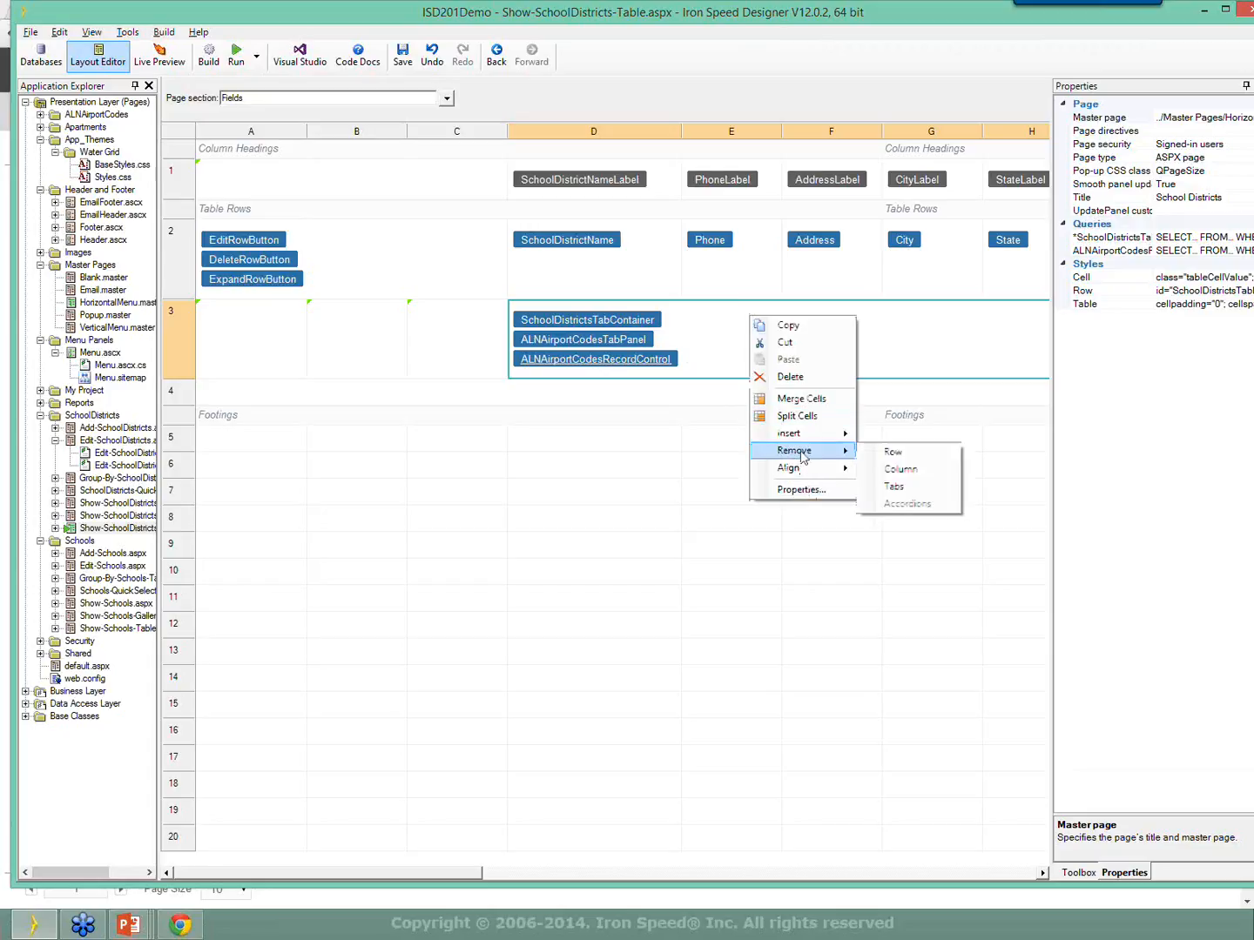
{"action": "left_click", "coordinate": [910, 490]}
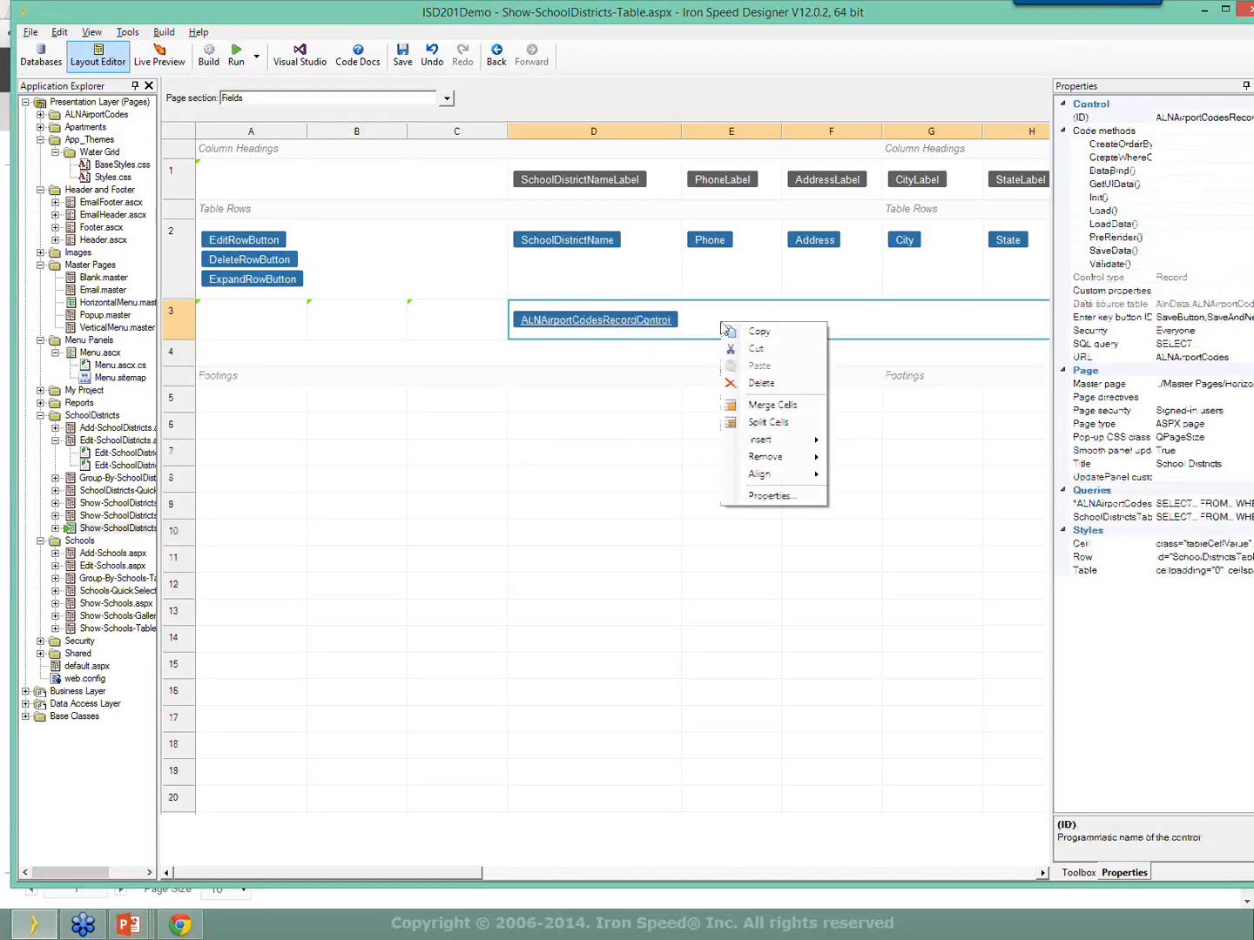
Wrap ALNAirportCodesRecordControl in a new tab container with Insert > Tabs.
{"action": "right_click", "coordinate": [718, 323]}
{"action": "left_click", "coordinate": [716, 322]}
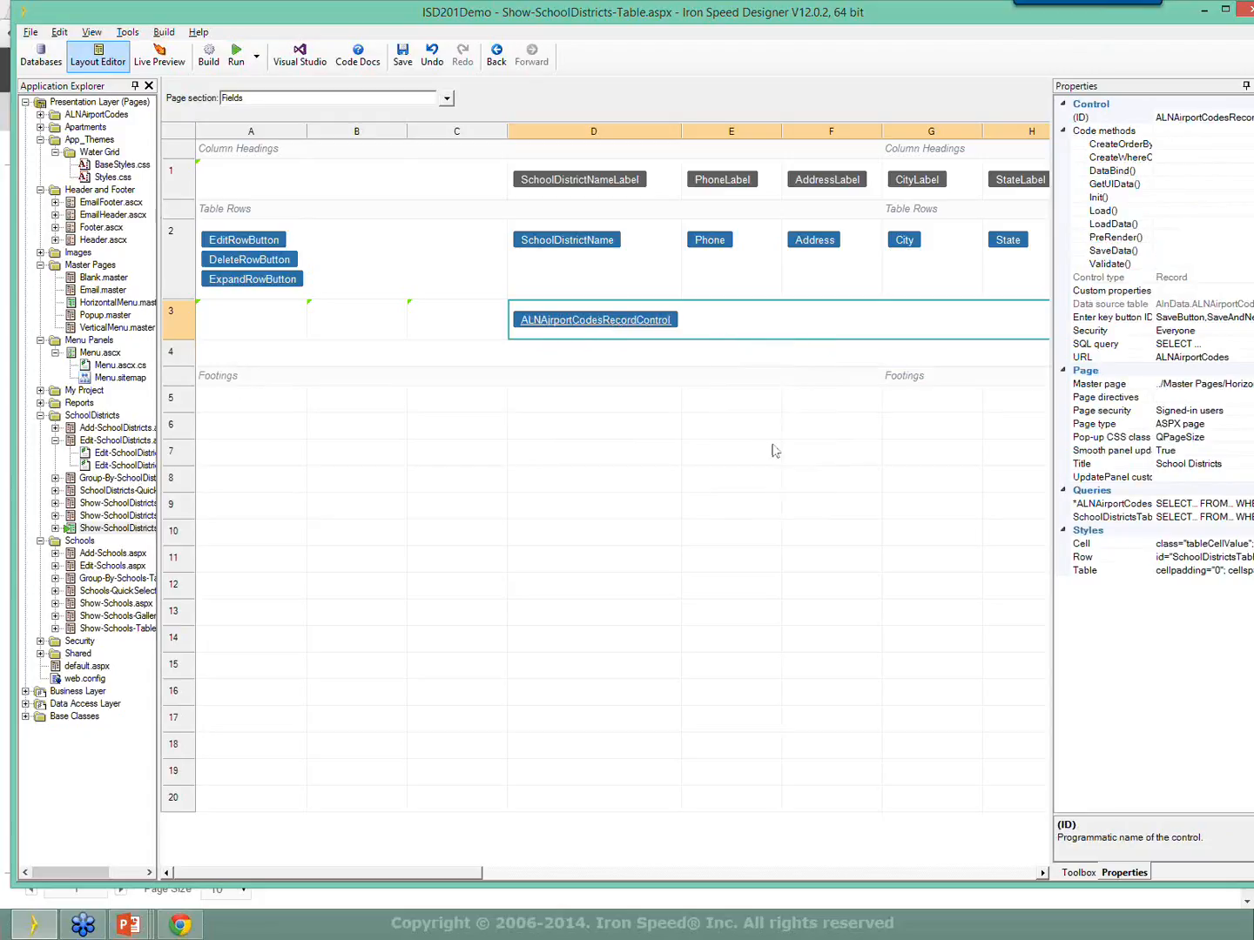
{"action": "left_click", "coordinate": [1079, 874]}
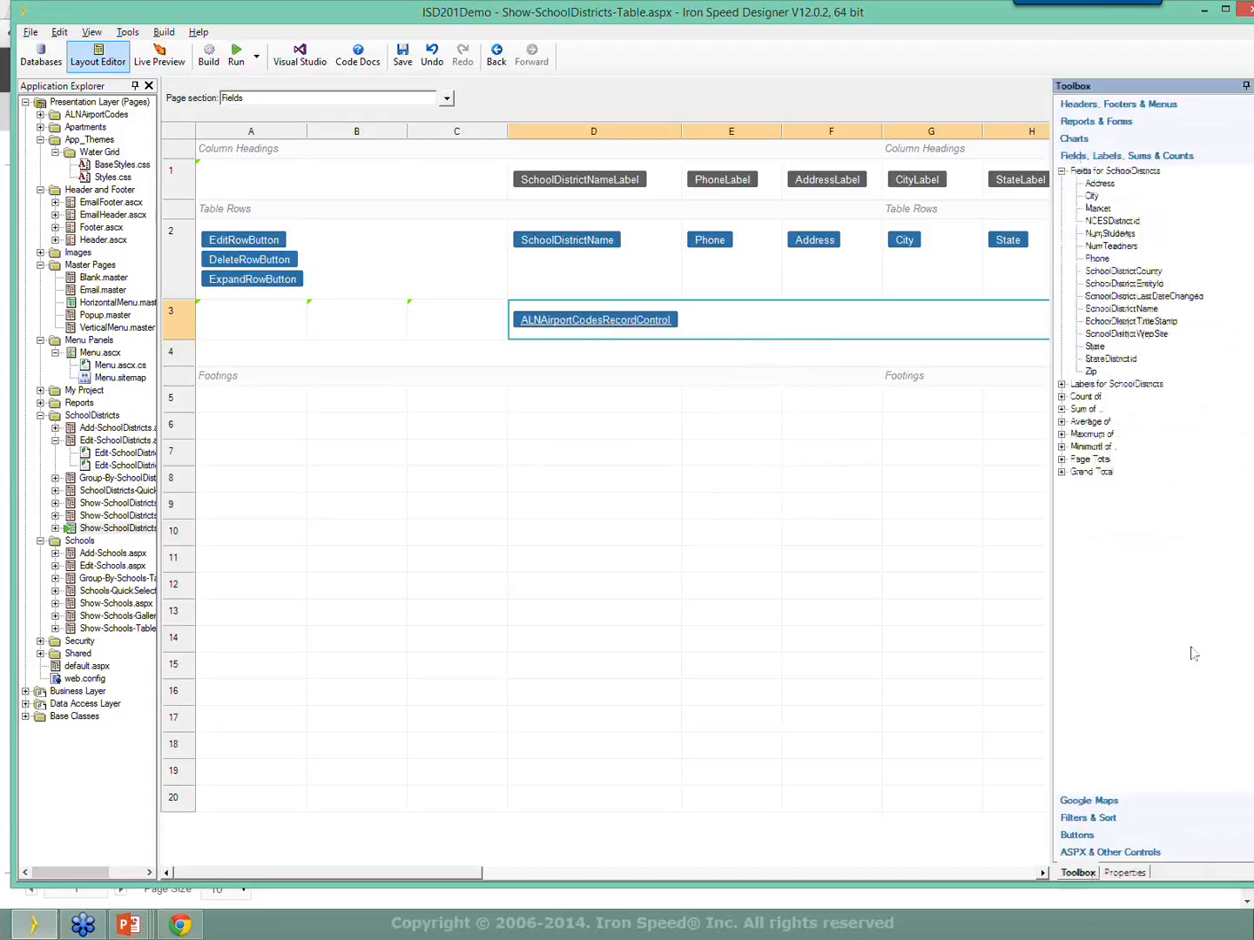
{"action": "left_click", "coordinate": [1102, 117]}
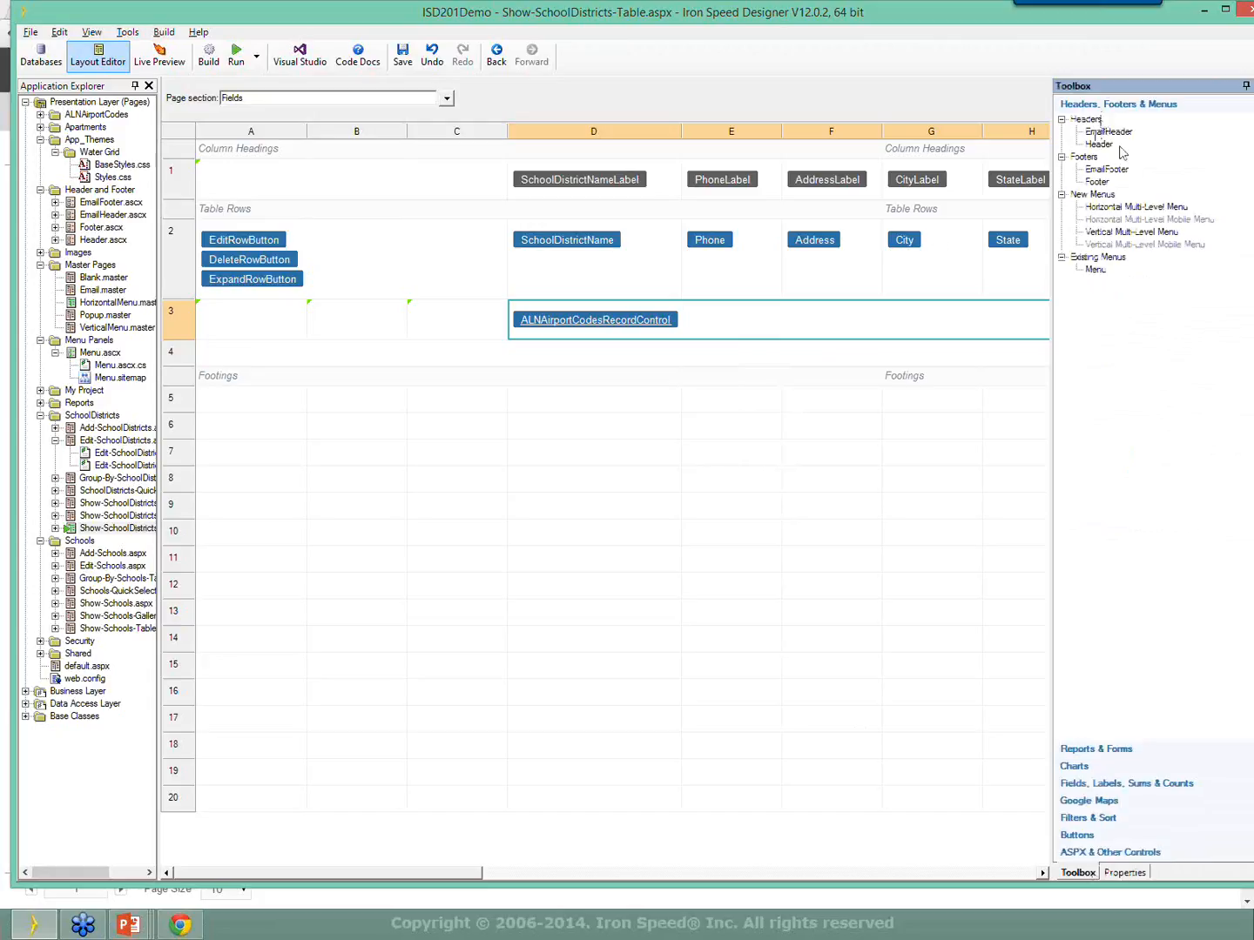
{"action": "left_click", "coordinate": [648, 321]}
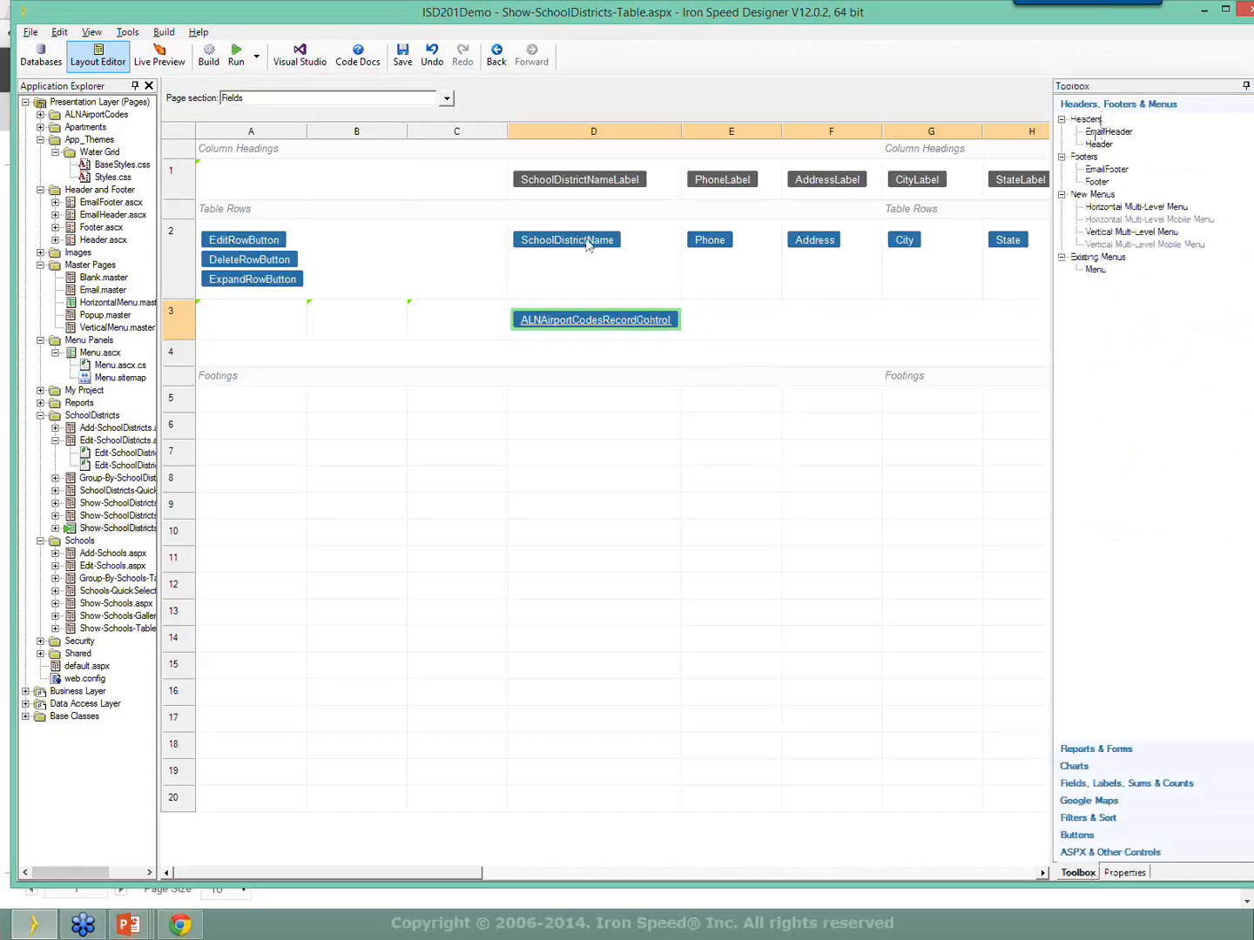
{"action": "right_click", "coordinate": [702, 324]}
{"action": "mouse_move", "coordinate": [761, 458]}
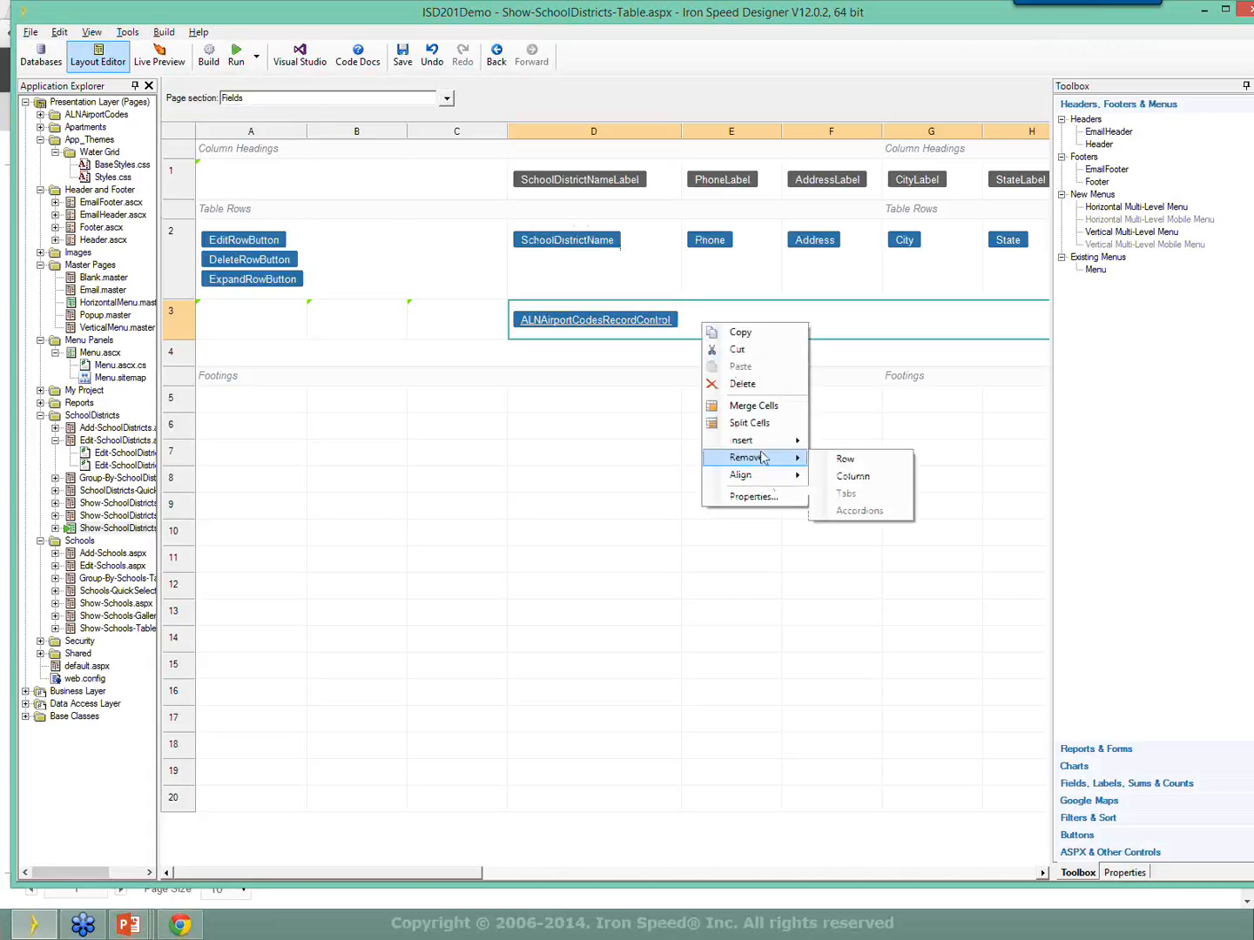
{"action": "left_click", "coordinate": [851, 476]}
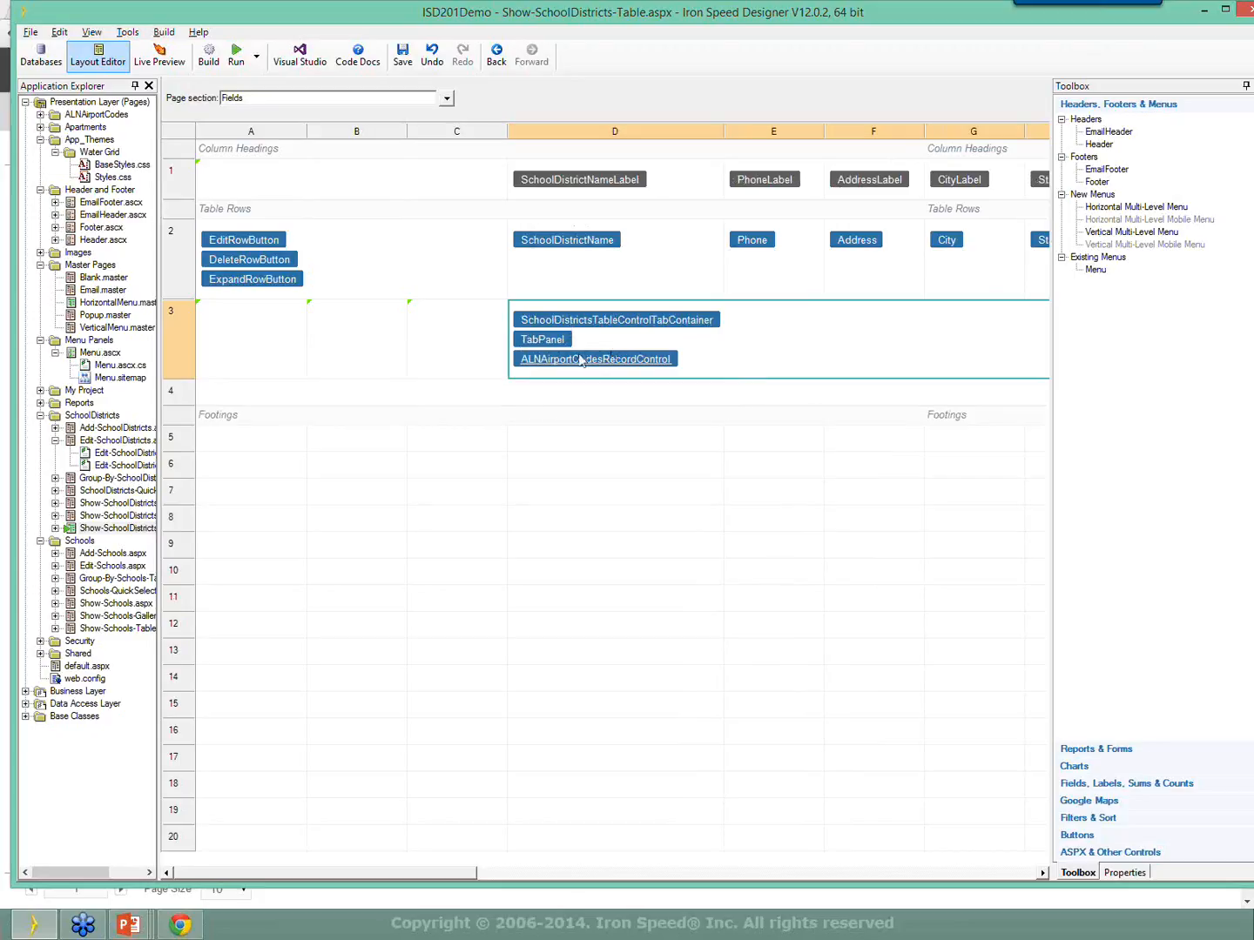
Select the new TabPanel and inspect its Title property in the widened properties pane.
{"action": "left_click_drag", "start_coordinate": [577, 356], "coordinate": [609, 342]}
{"action": "left_click", "coordinate": [549, 346]}
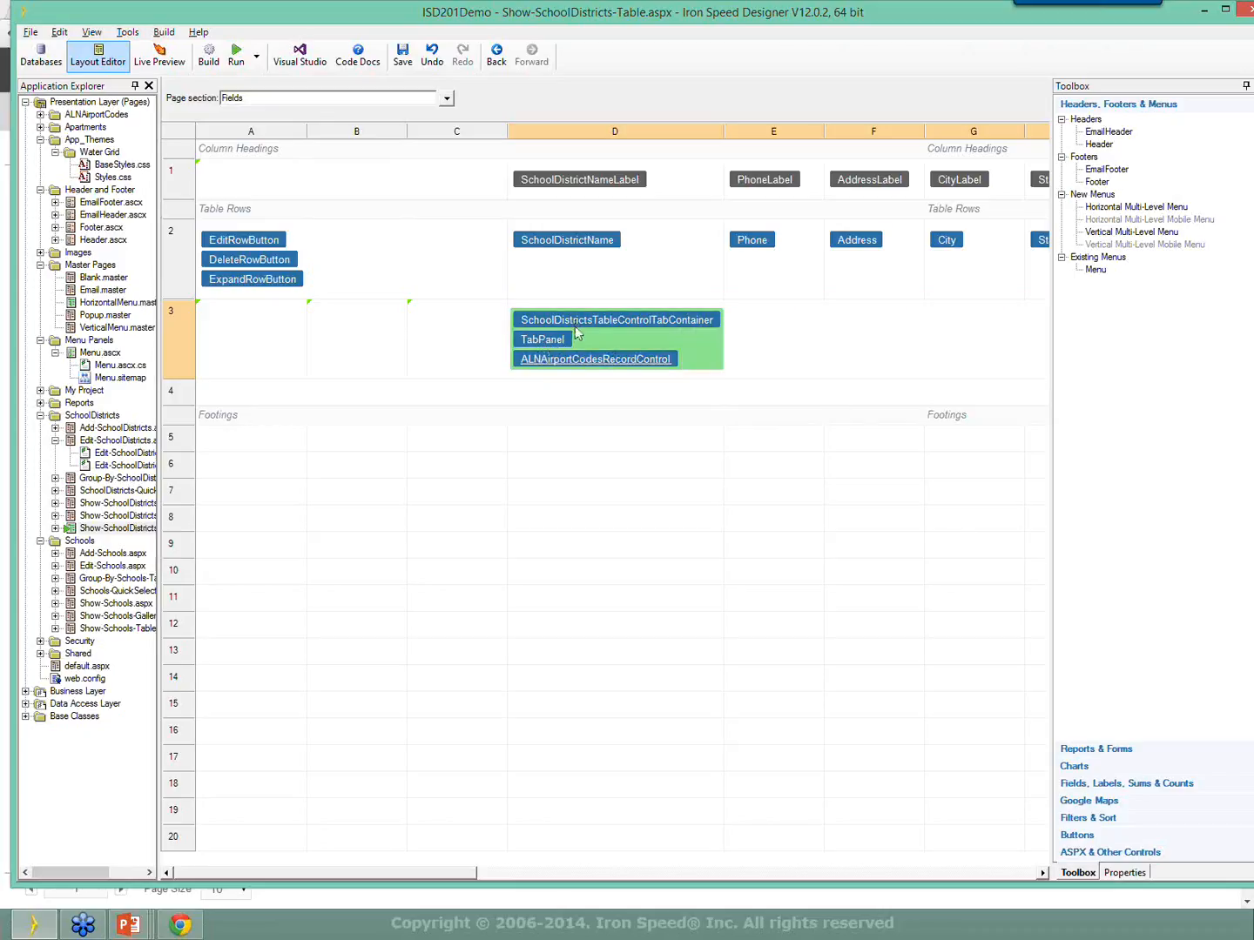
{"action": "left_click", "coordinate": [1123, 873]}
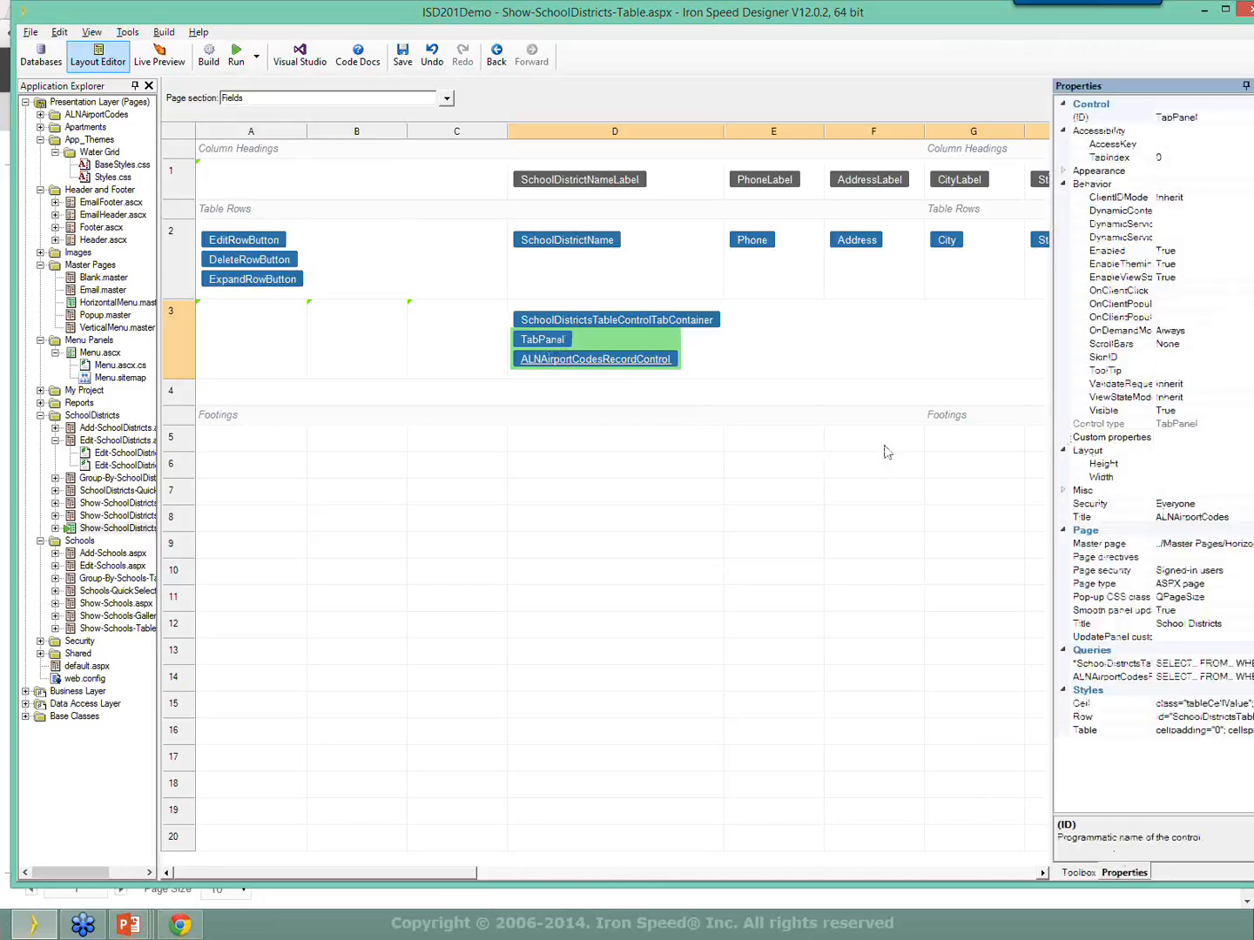
{"action": "left_click_drag", "start_coordinate": [1052, 452], "coordinate": [887, 451]}
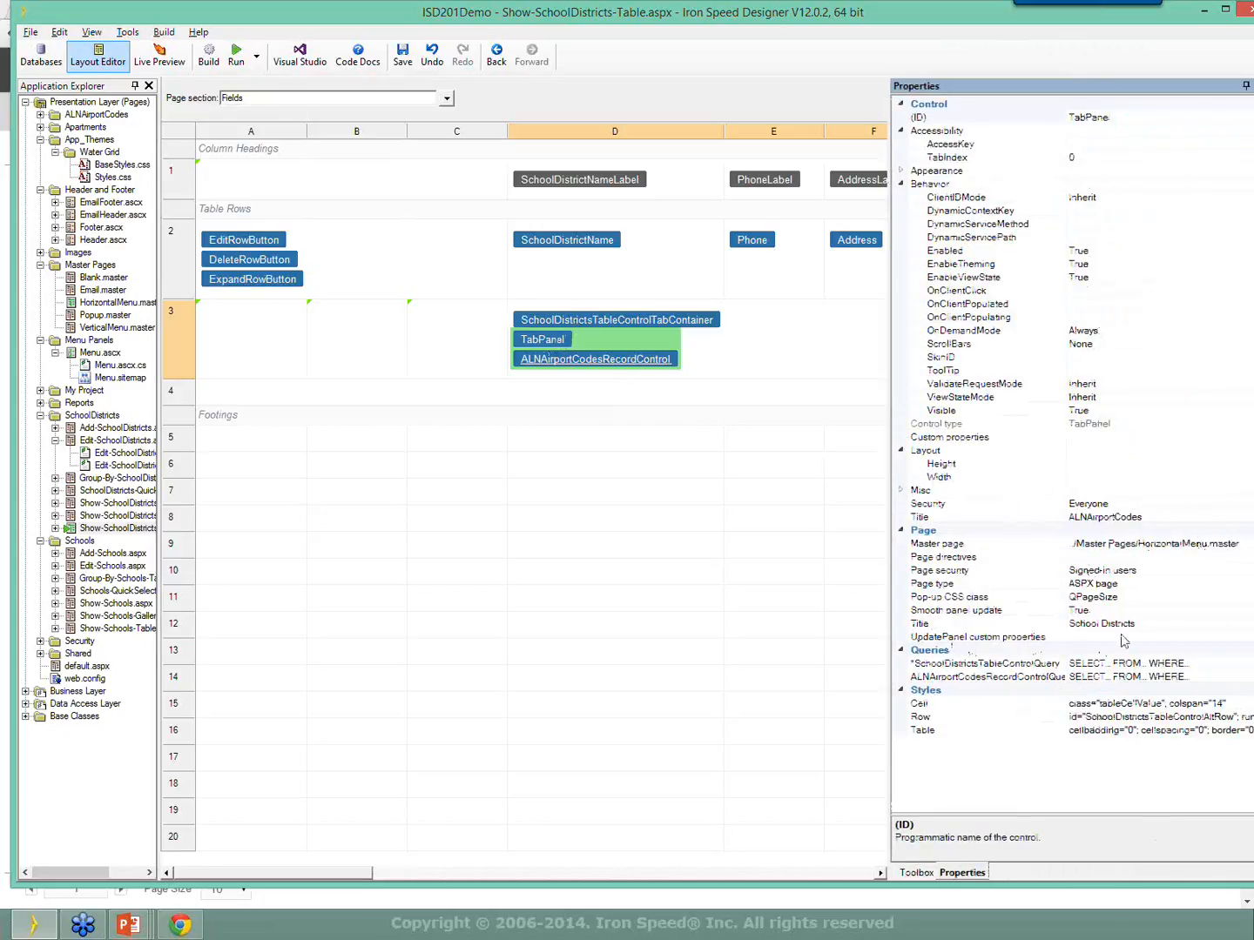
{"action": "left_click", "coordinate": [1166, 623]}
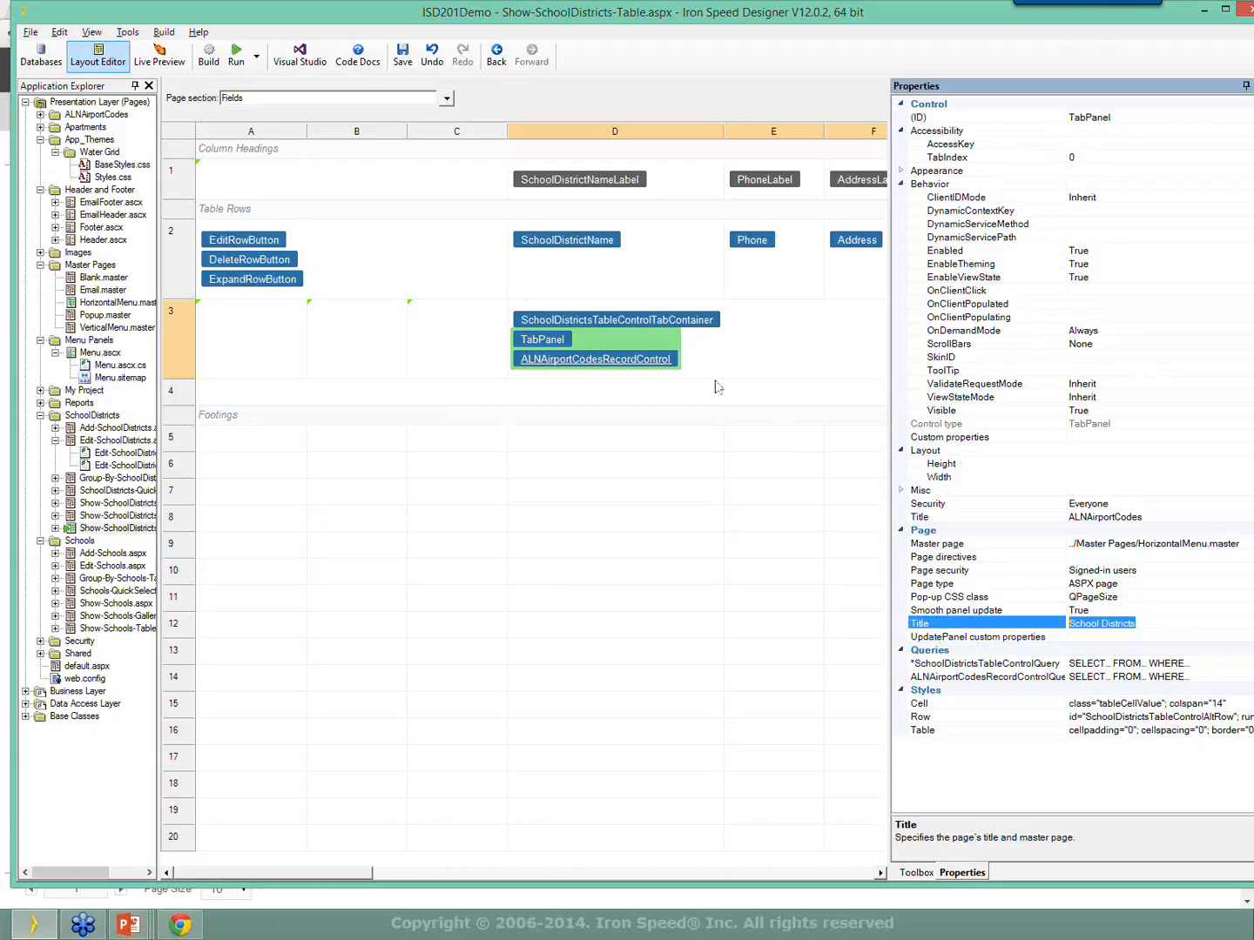
Remove the tab container from cell D3, leaving only the record control.
{"action": "right_click", "coordinate": [729, 348]}
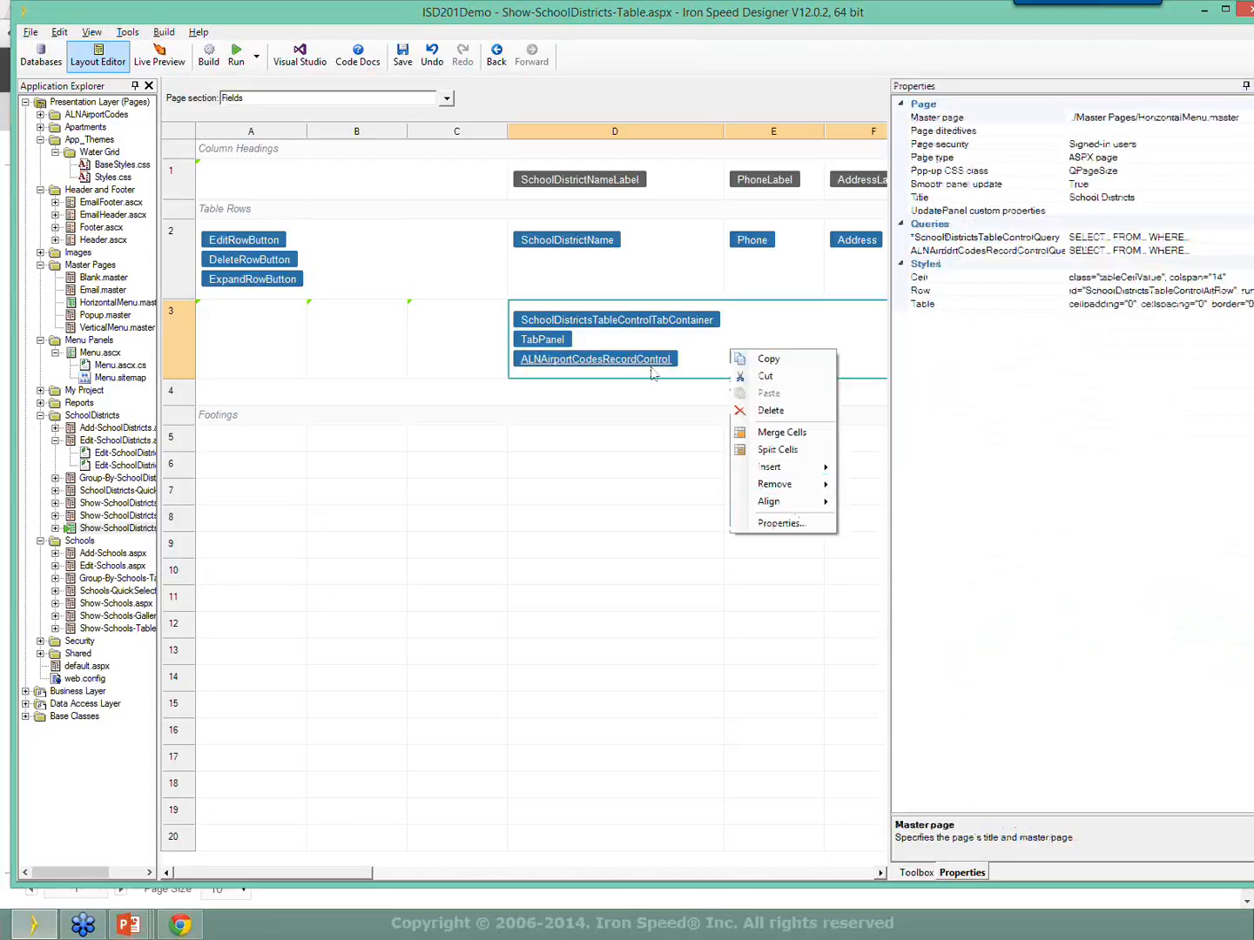
{"action": "mouse_move", "coordinate": [787, 491]}
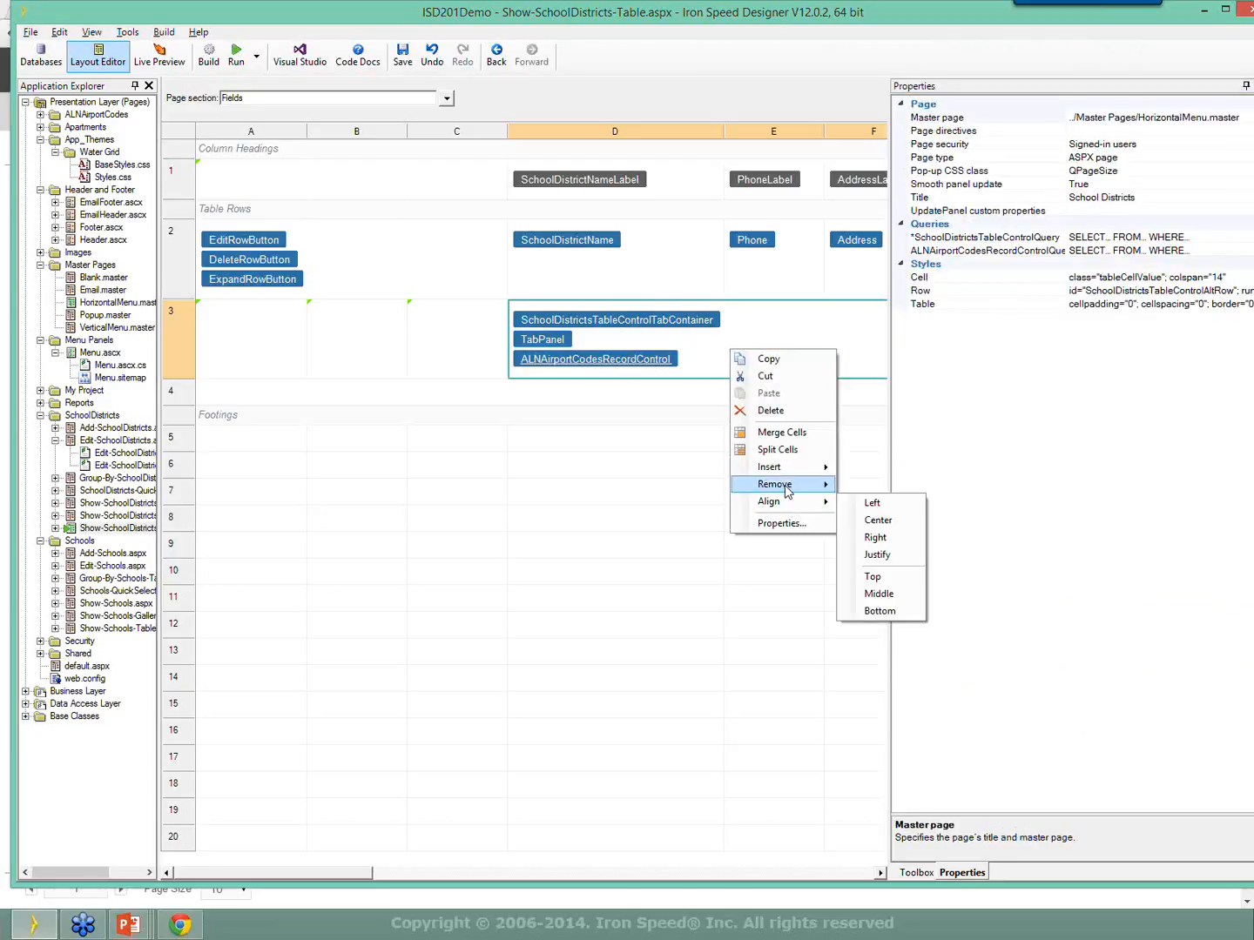
{"action": "left_click", "coordinate": [871, 520]}
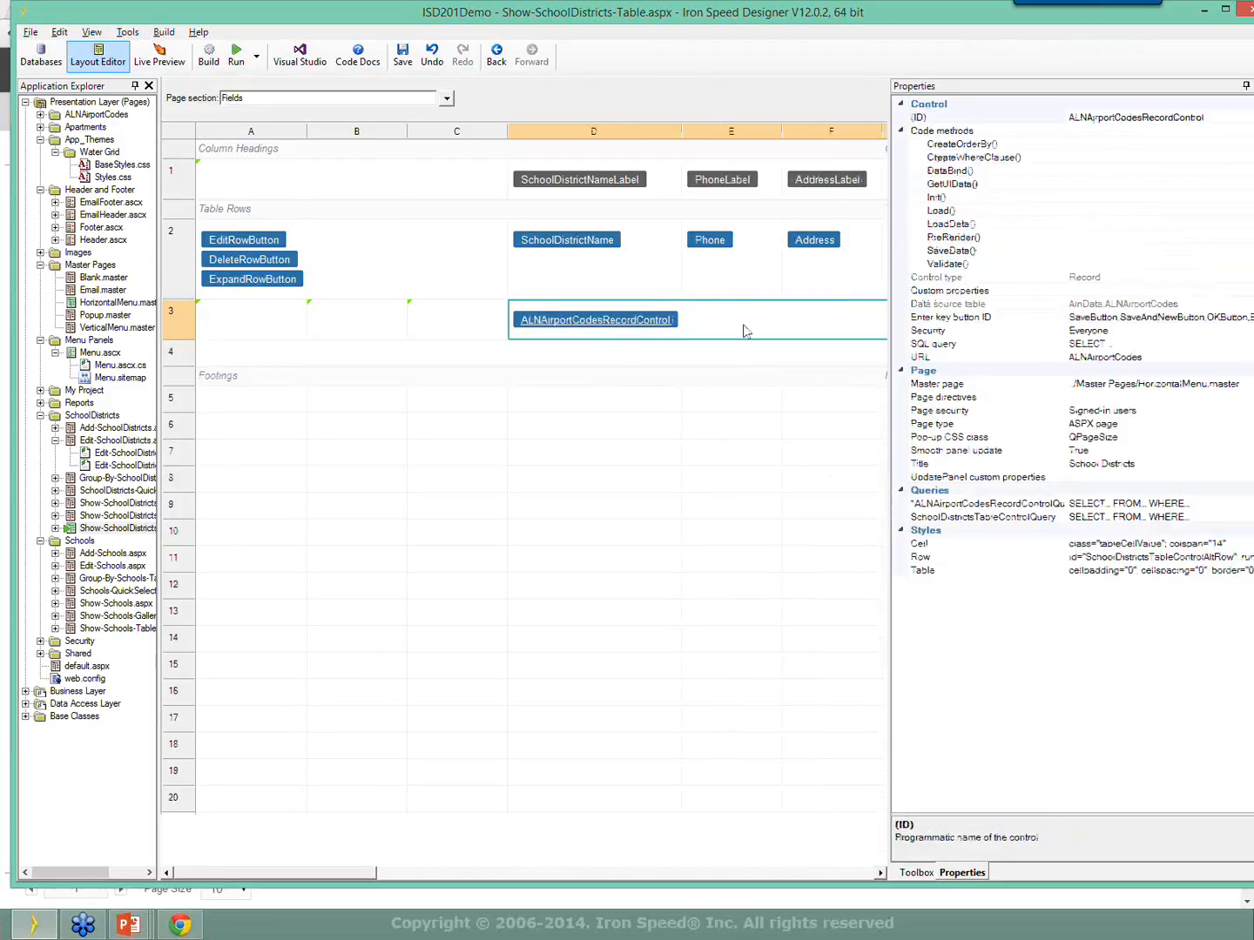
Add two blank panels to cell D3 and wrap its contents in a tab container.
{"action": "right_click", "coordinate": [745, 331]}
{"action": "mouse_move", "coordinate": [811, 443]}
{"action": "left_click", "coordinate": [897, 514]}
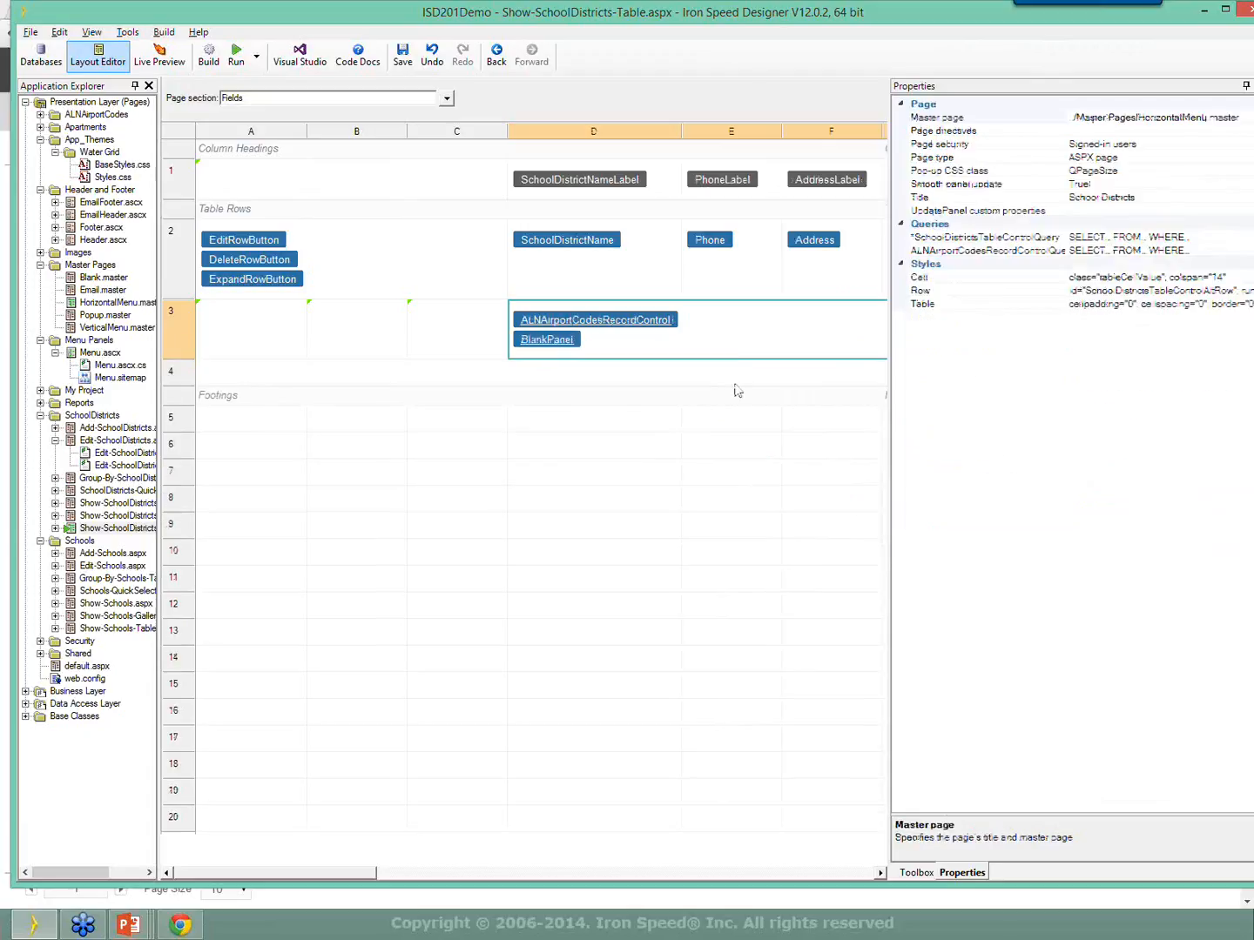
{"action": "right_click", "coordinate": [738, 331]}
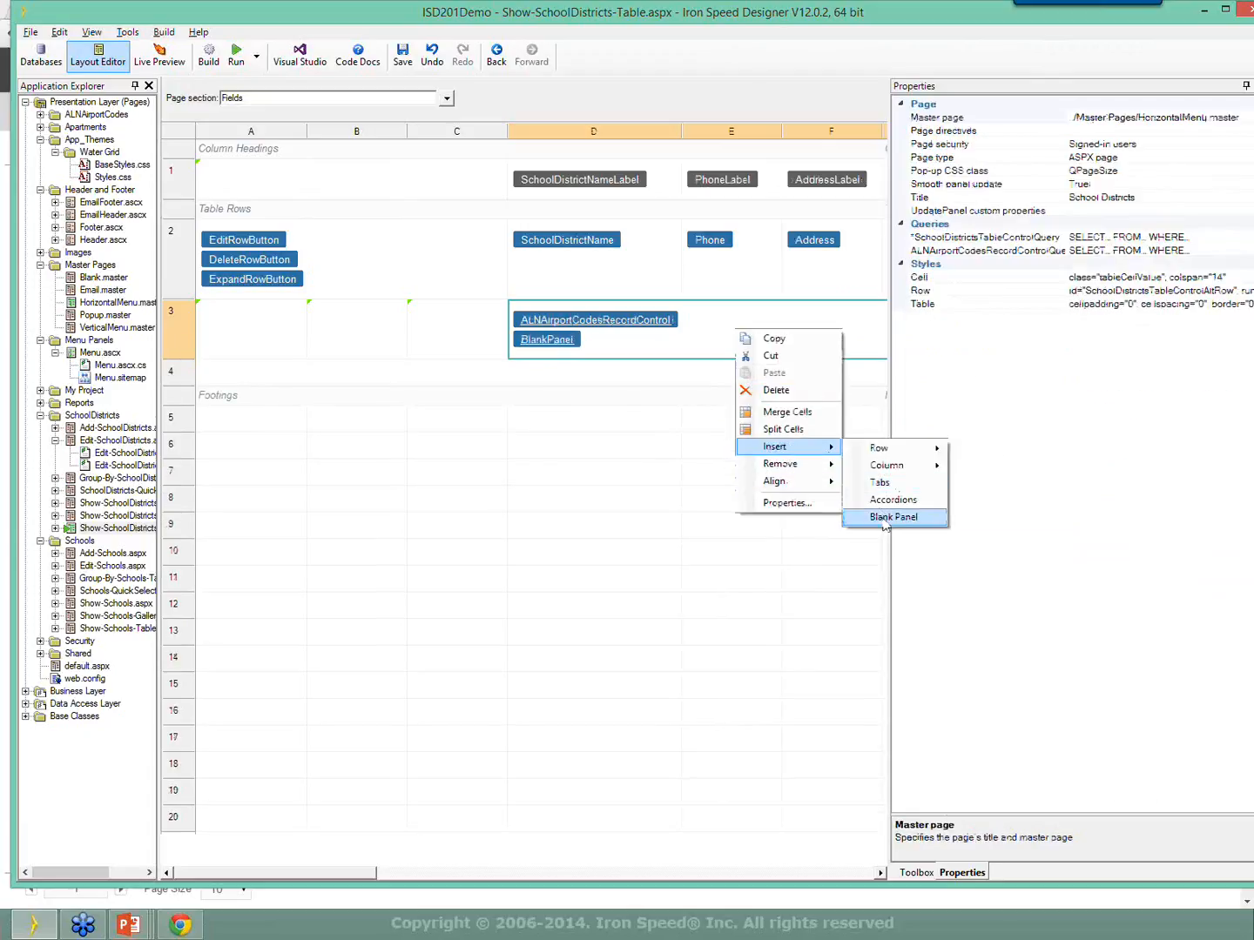
{"action": "left_click", "coordinate": [884, 517]}
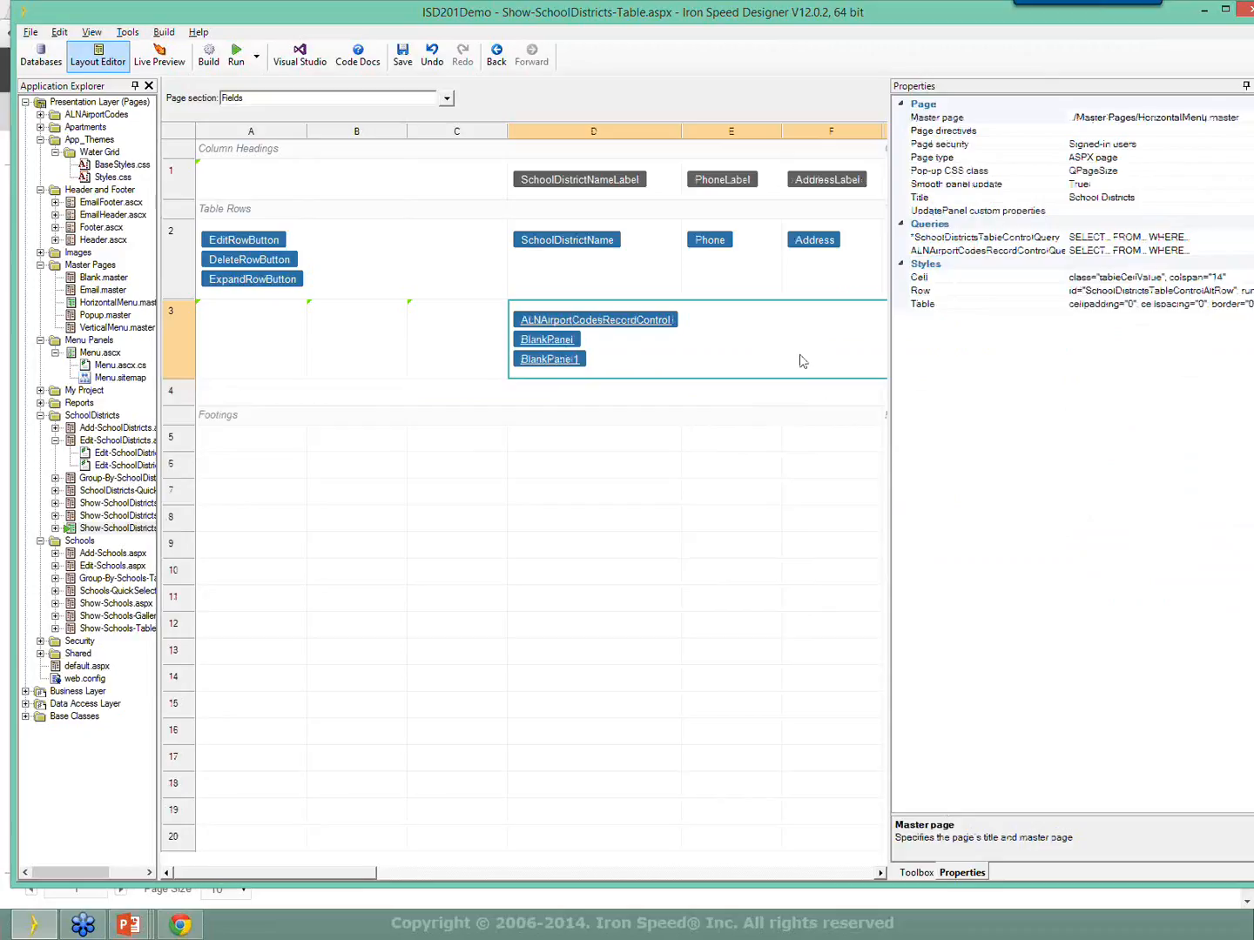
{"action": "right_click", "coordinate": [724, 320]}
{"action": "mouse_move", "coordinate": [788, 444]}
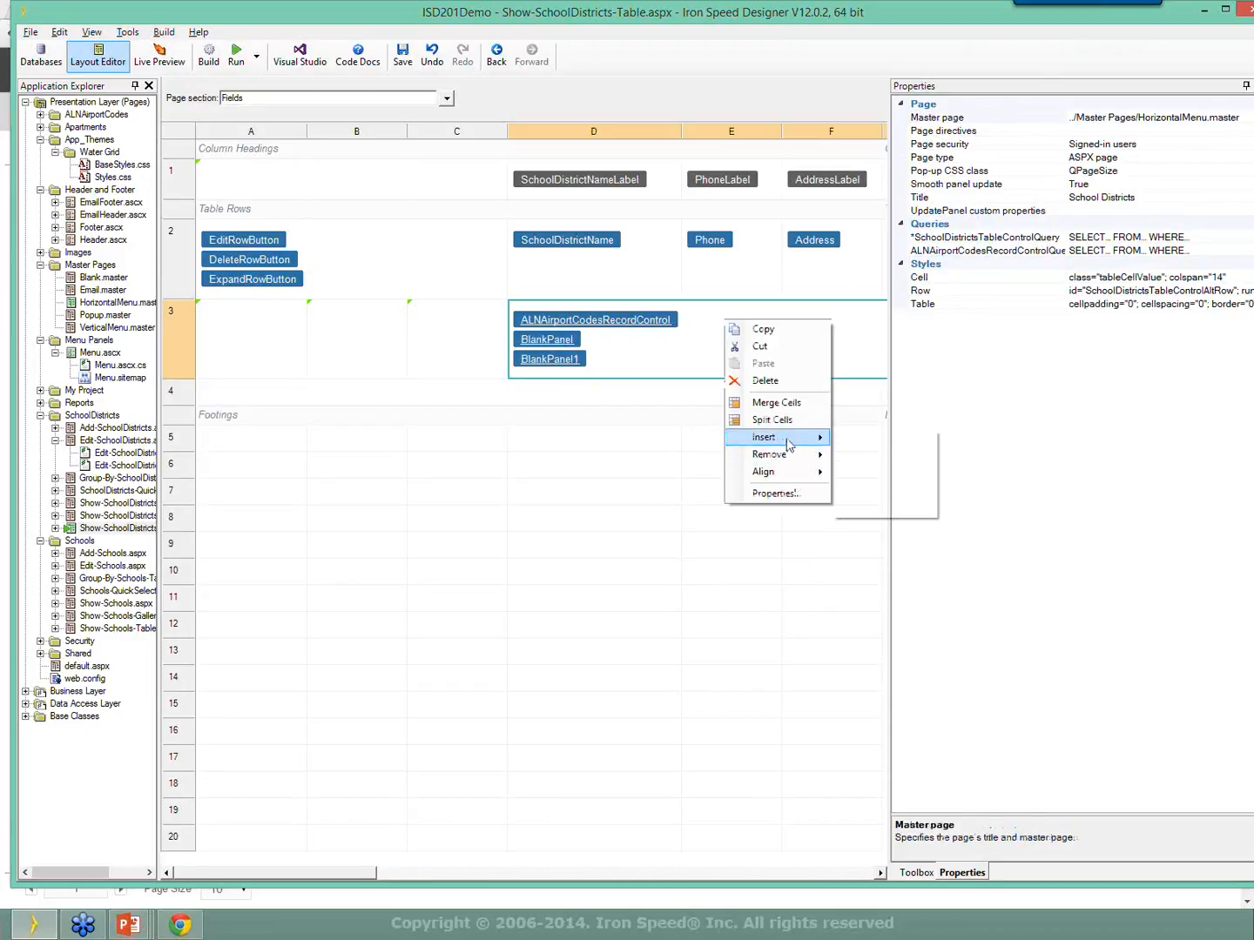
{"action": "left_click", "coordinate": [882, 491]}
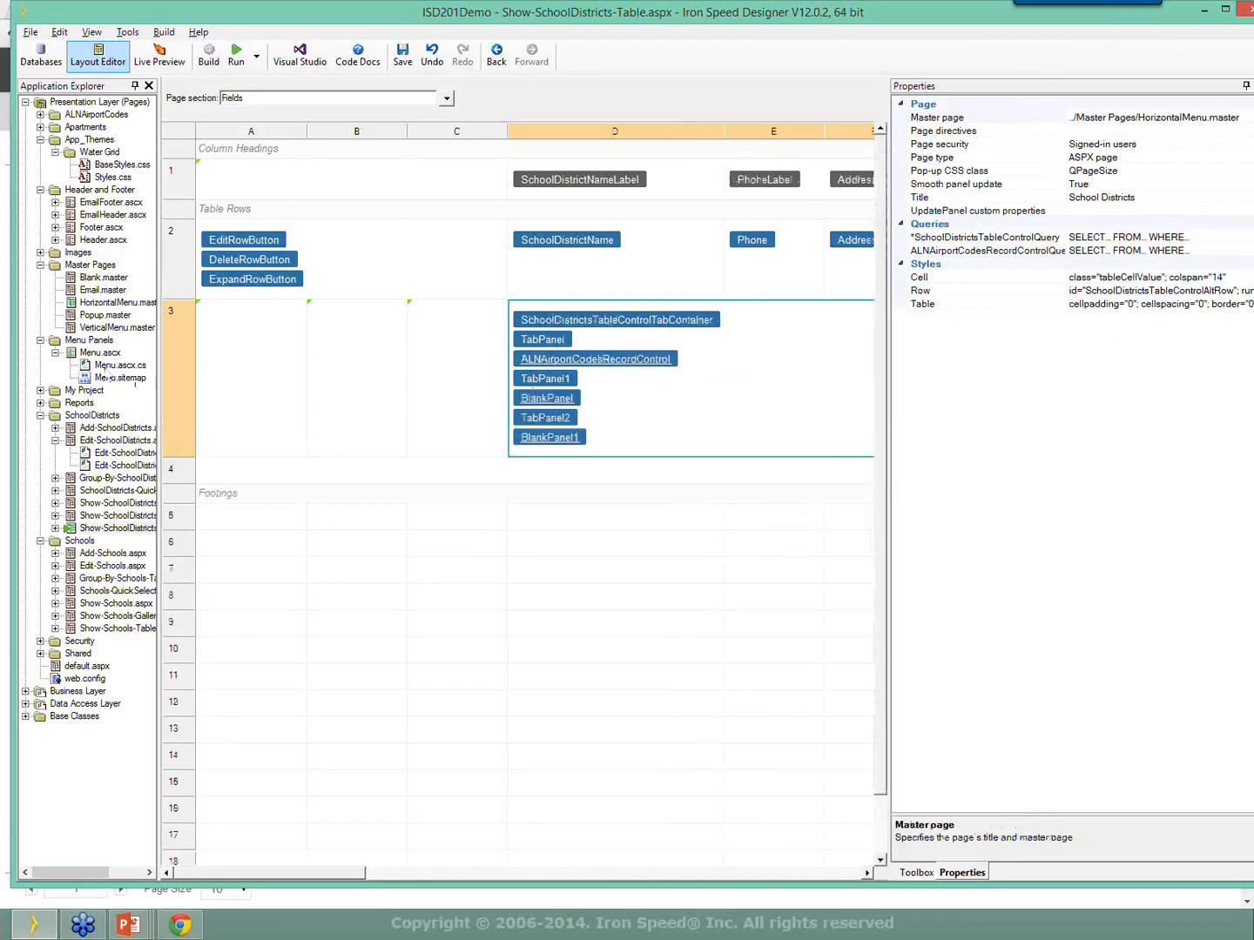
Check TabPanel1 and TabPanel2, then build and run the application.
{"action": "left_click", "coordinate": [553, 343]}
{"action": "left_click", "coordinate": [558, 380]}
{"action": "left_click", "coordinate": [559, 419]}
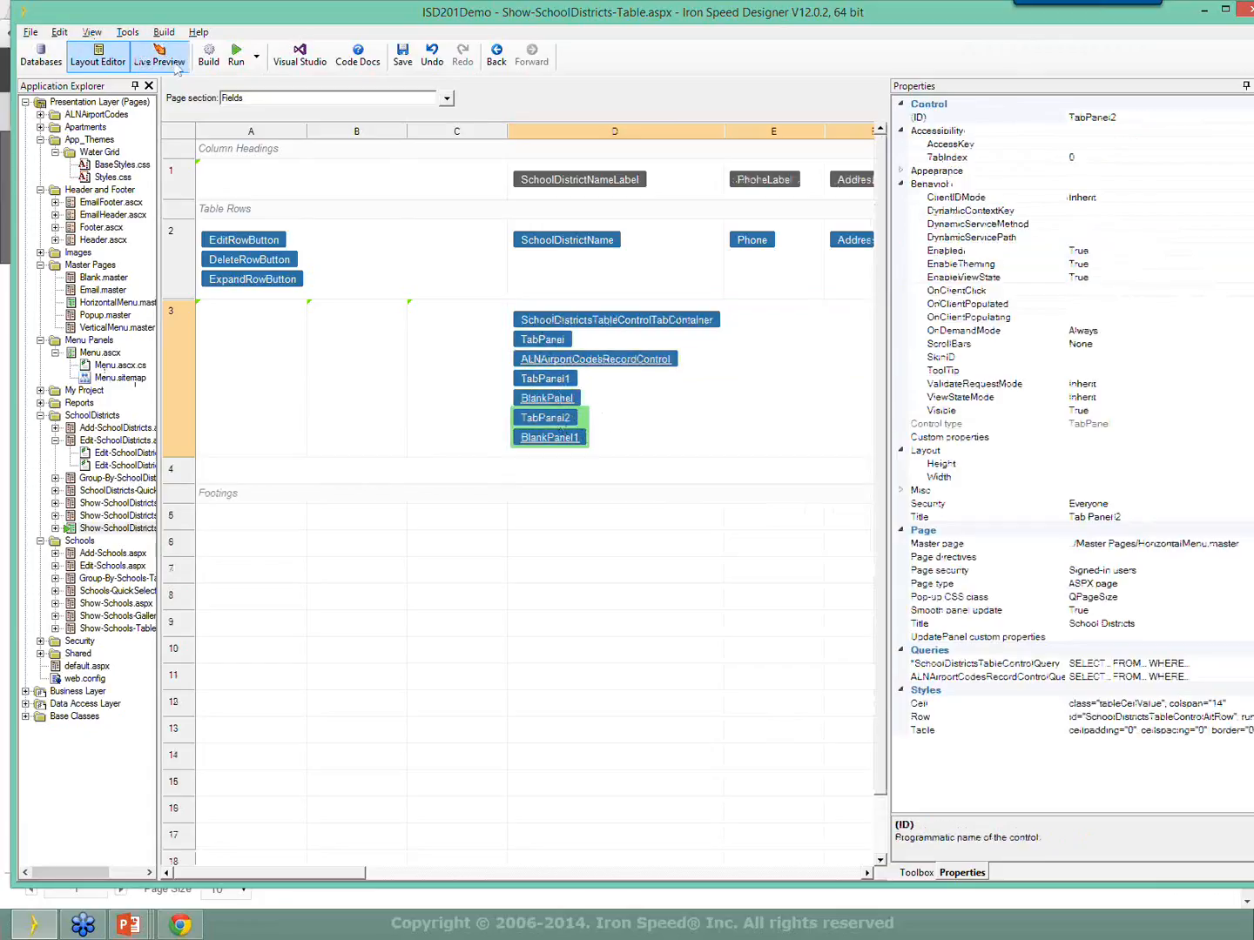
{"action": "left_click", "coordinate": [236, 55]}
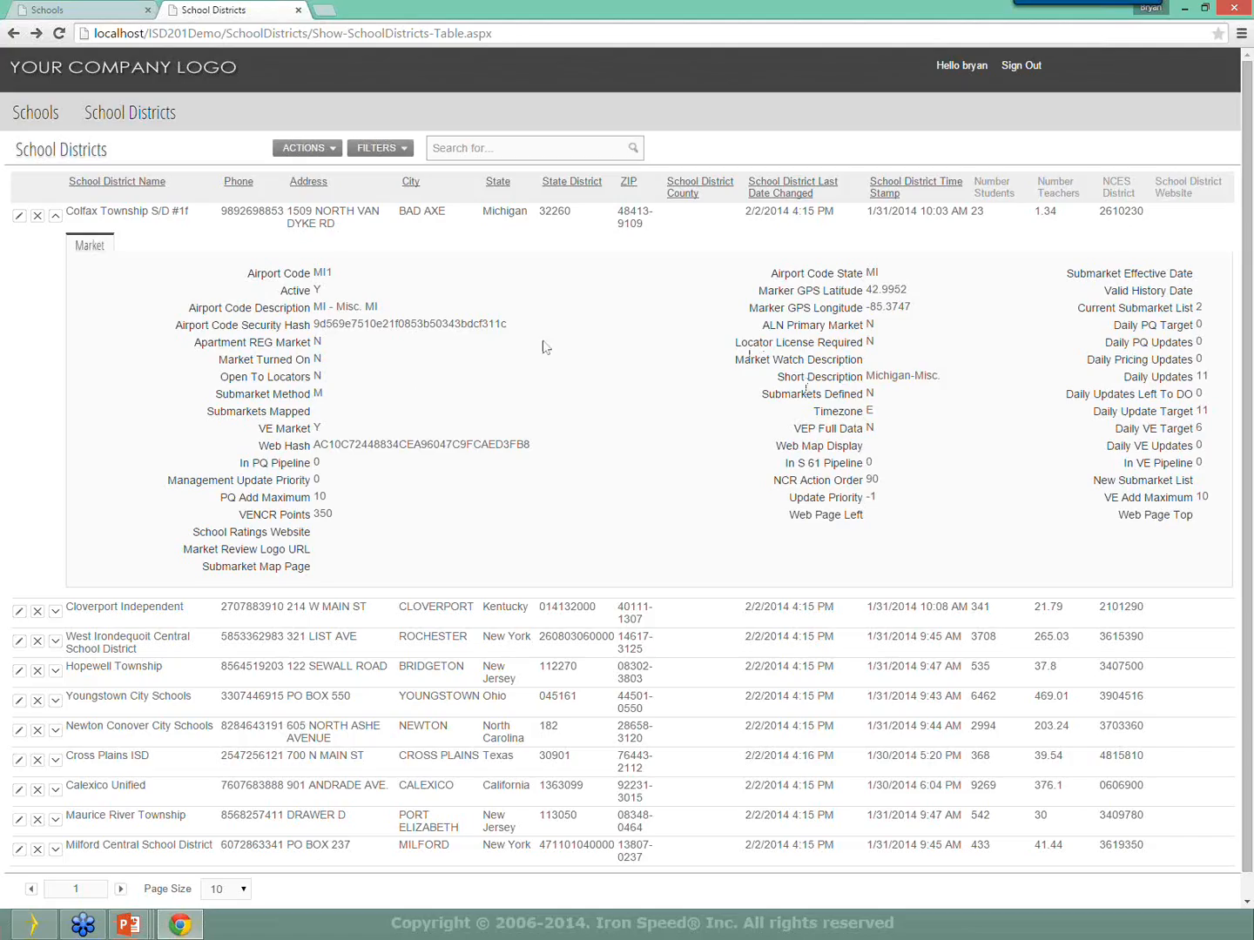
{"action": "right_click", "coordinate": [544, 345]}
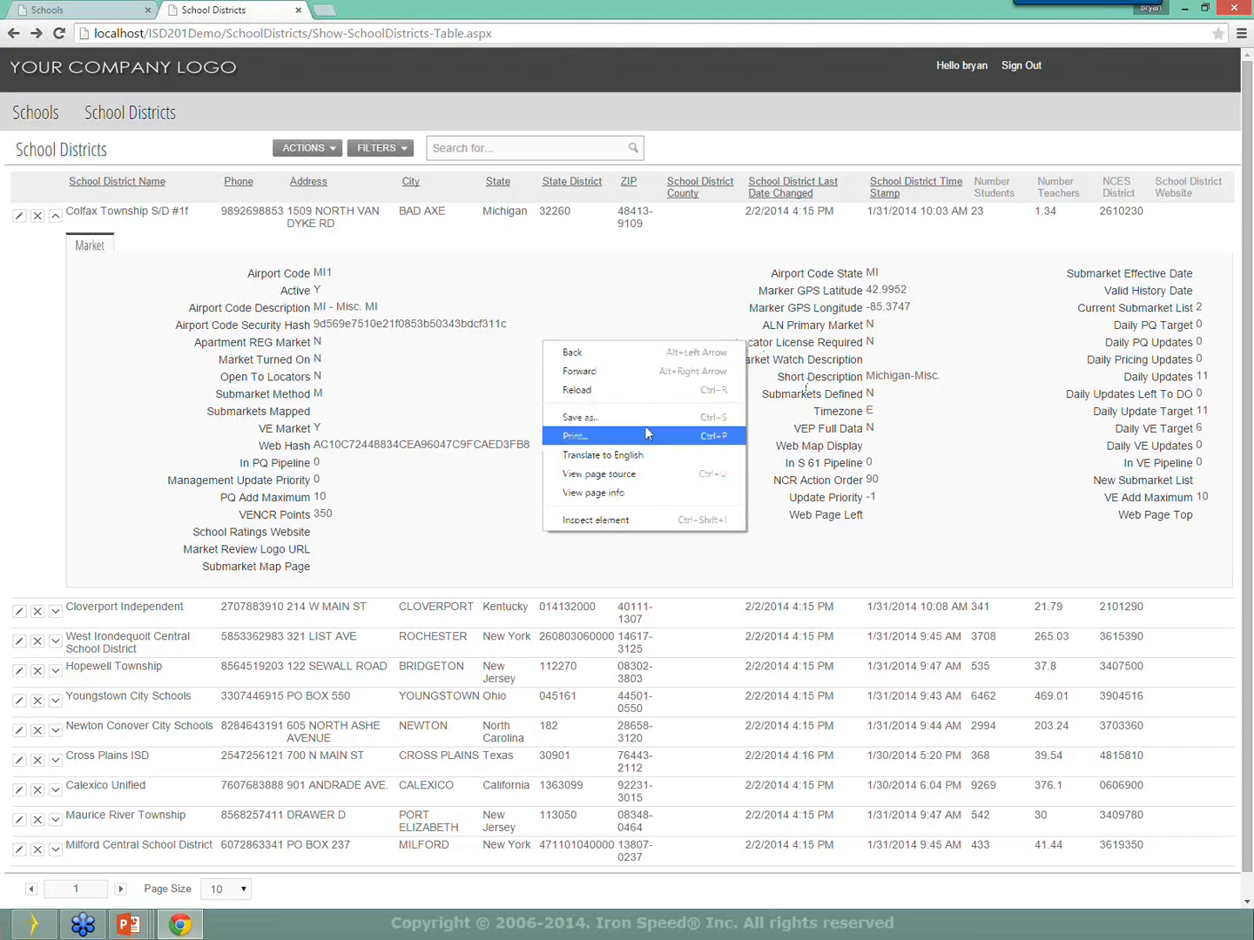
Reload the School Districts page and sign in with the database user name and password.
{"action": "left_click", "coordinate": [643, 390]}
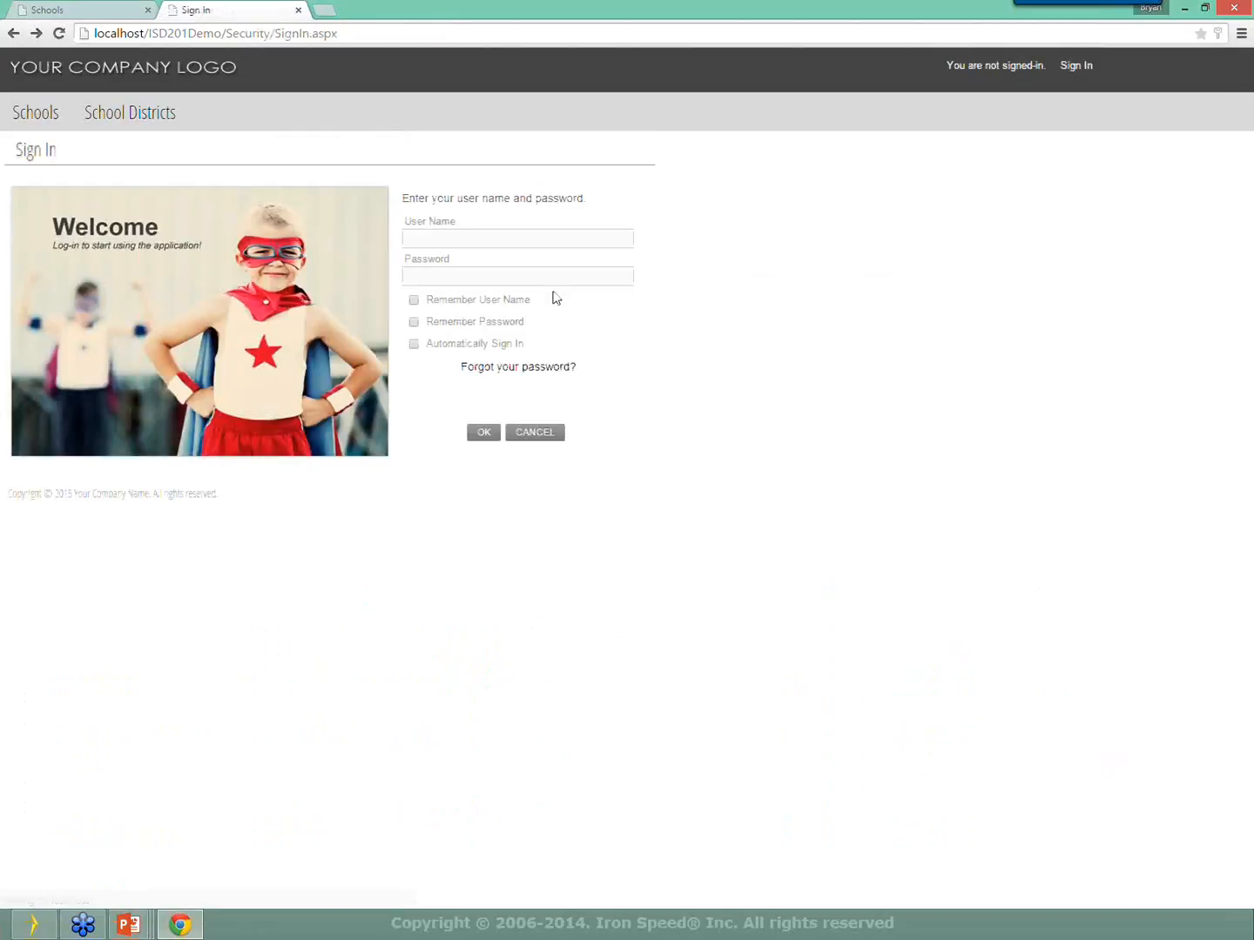
{"action": "left_click", "coordinate": [520, 239]}
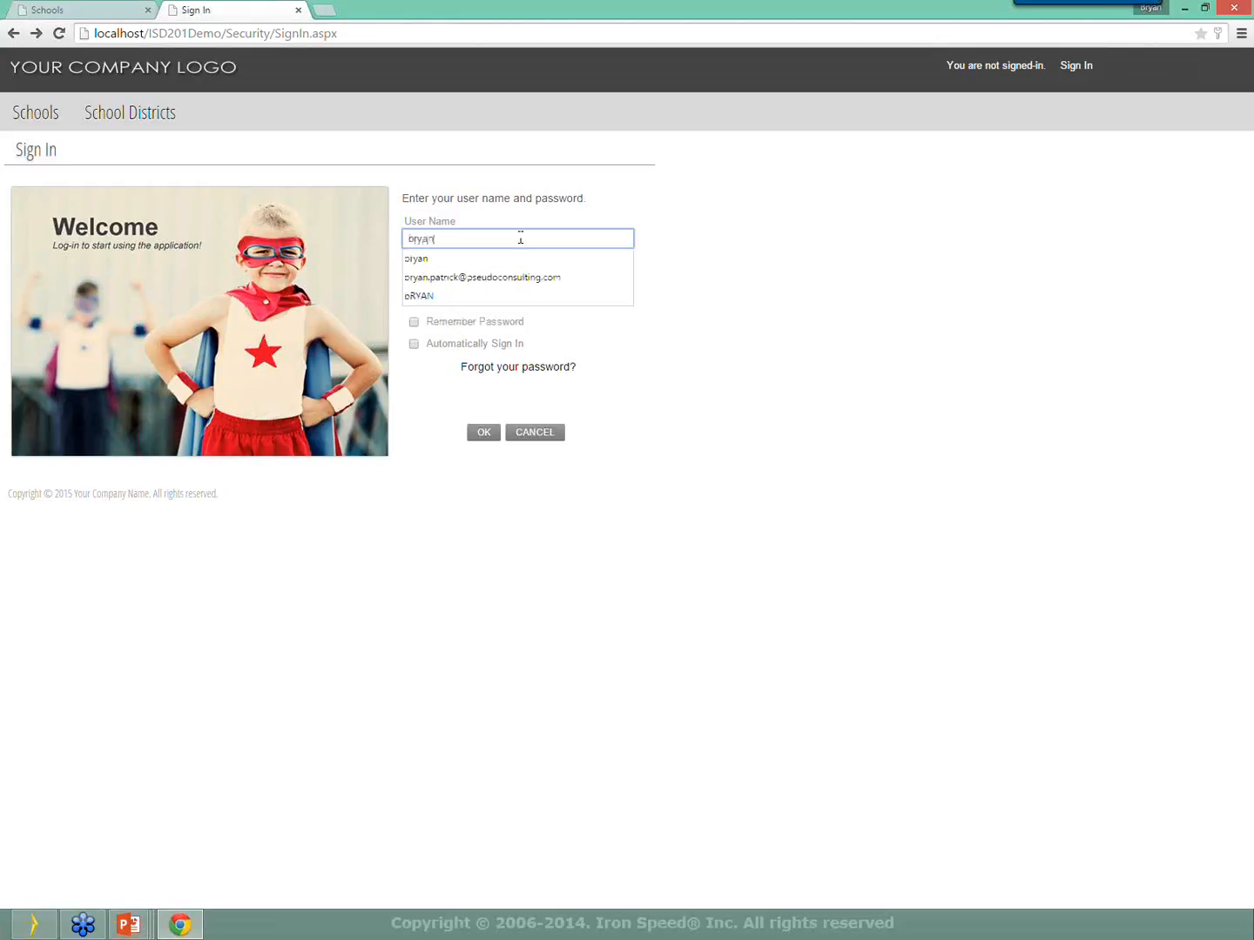
{"action": "key", "text": "Tab"}
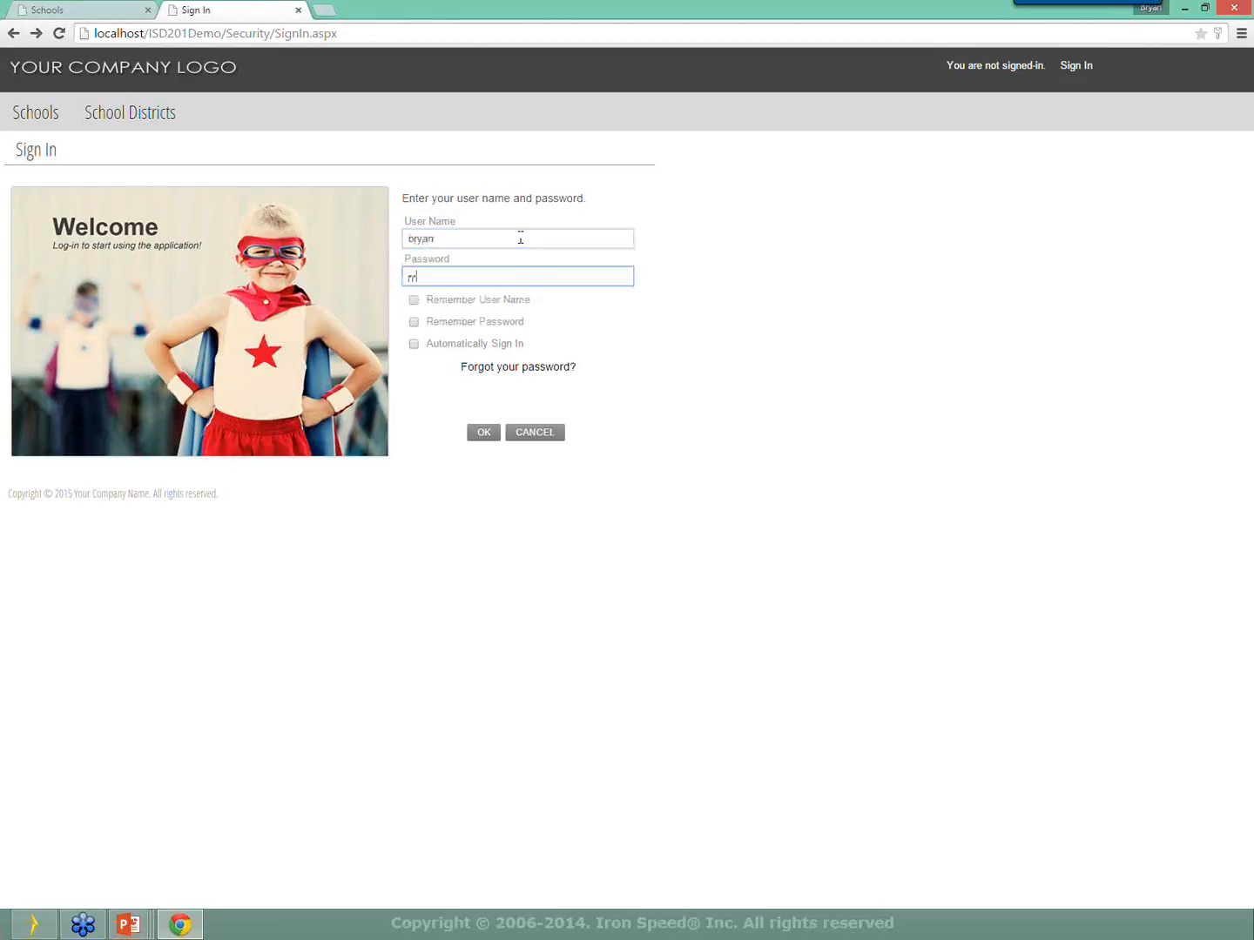
{"action": "key", "text": "Return"}
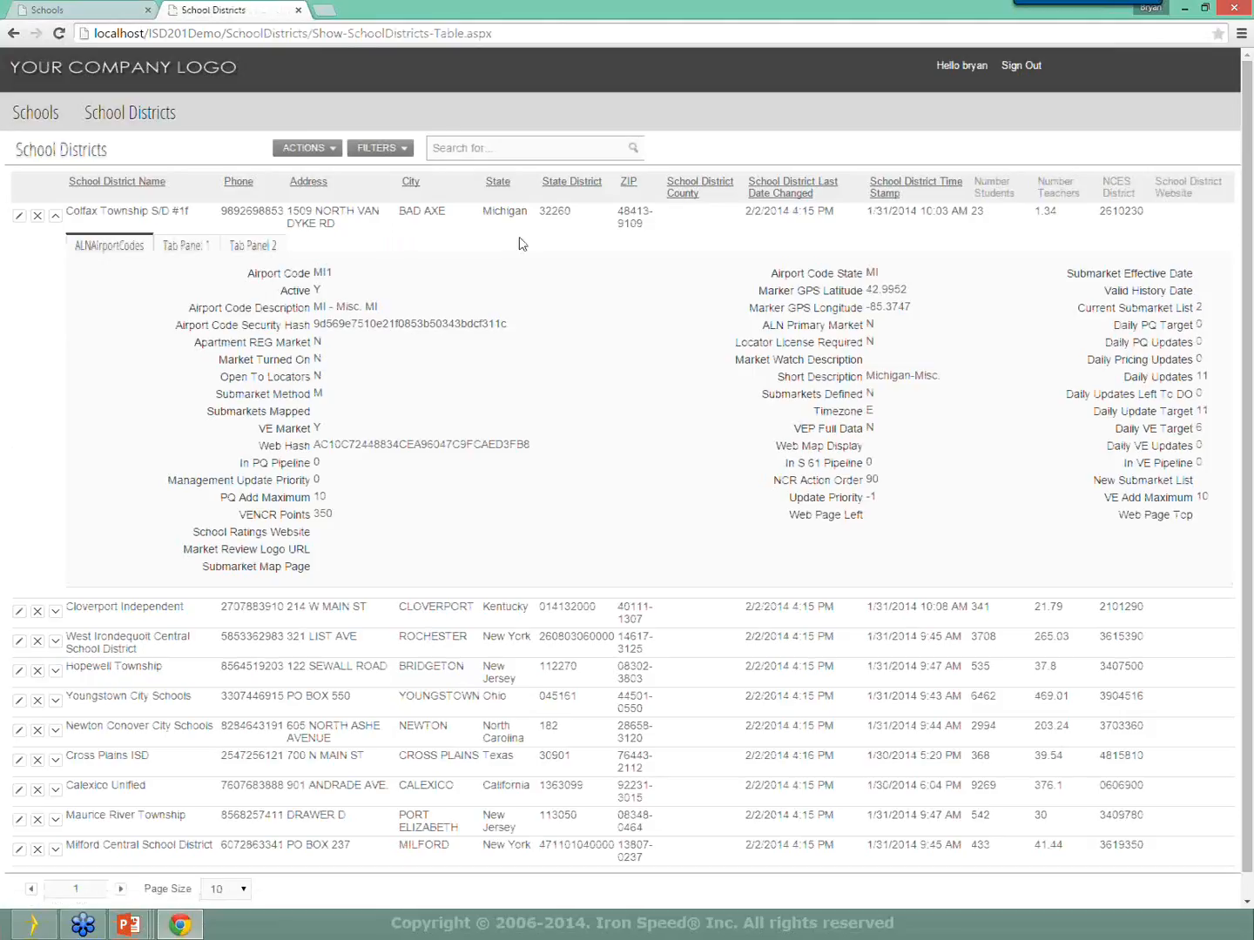
Switch among the ALNAirportCodes, Tab Panel 1 and Tab Panel 2 tabs, ending on ALNAirportCodes.
{"action": "left_click", "coordinate": [186, 249]}
{"action": "left_click", "coordinate": [251, 252]}
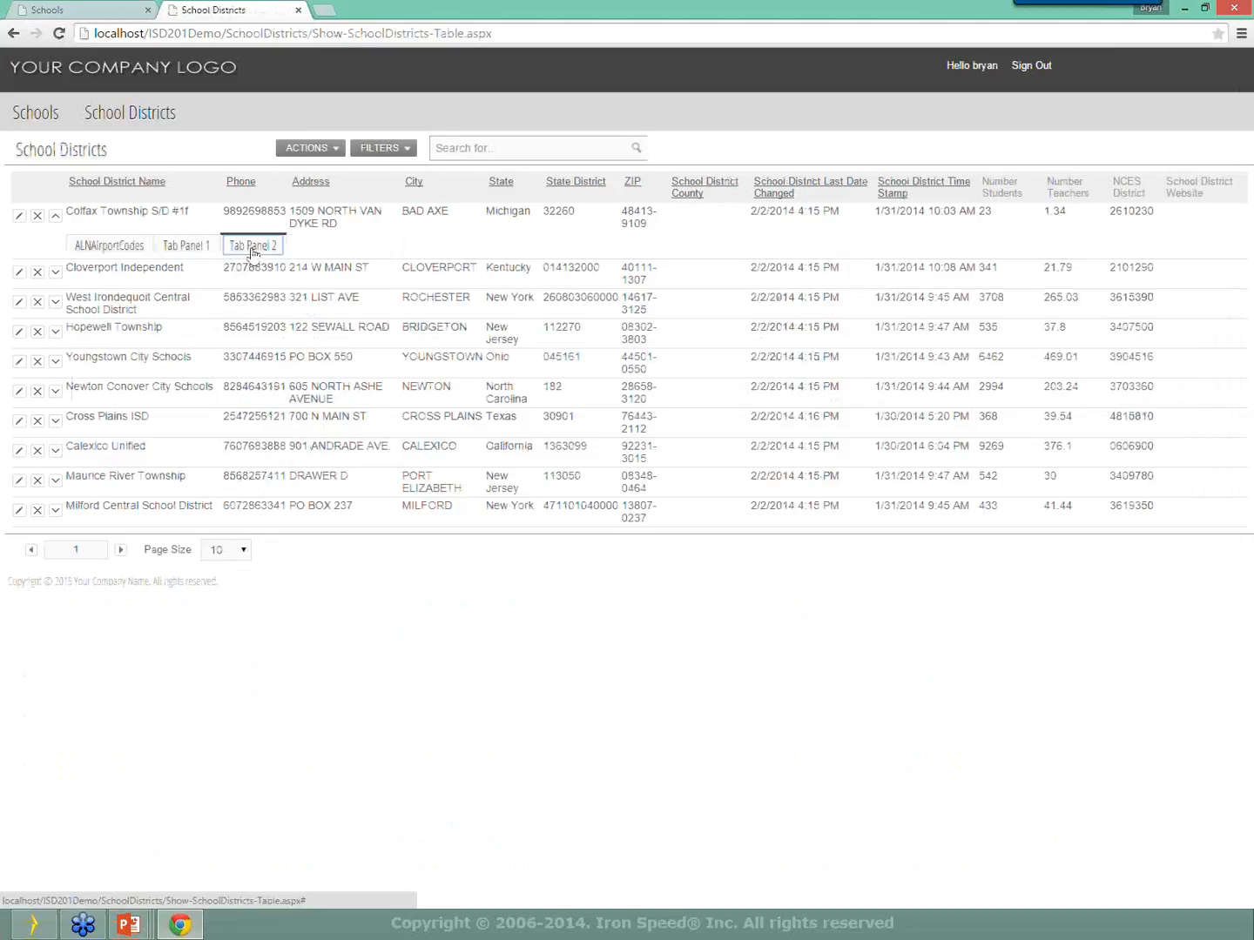
{"action": "left_click", "coordinate": [192, 249]}
{"action": "left_click", "coordinate": [141, 249]}
{"action": "left_click", "coordinate": [252, 249]}
{"action": "left_click", "coordinate": [192, 249]}
{"action": "left_click", "coordinate": [246, 249]}
{"action": "left_click", "coordinate": [182, 250]}
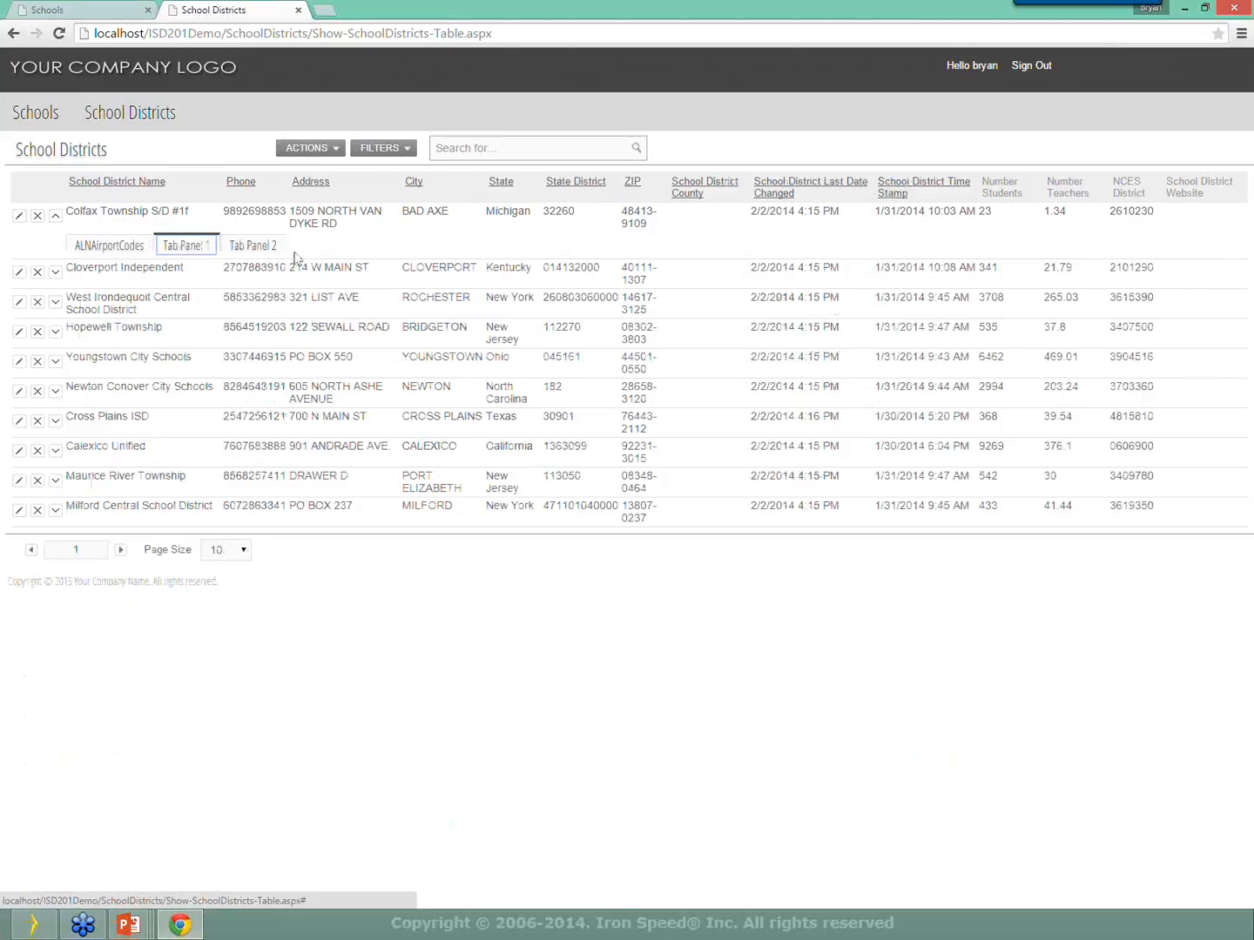
{"action": "left_click", "coordinate": [224, 249]}
{"action": "left_click", "coordinate": [200, 248]}
{"action": "left_click", "coordinate": [137, 247]}
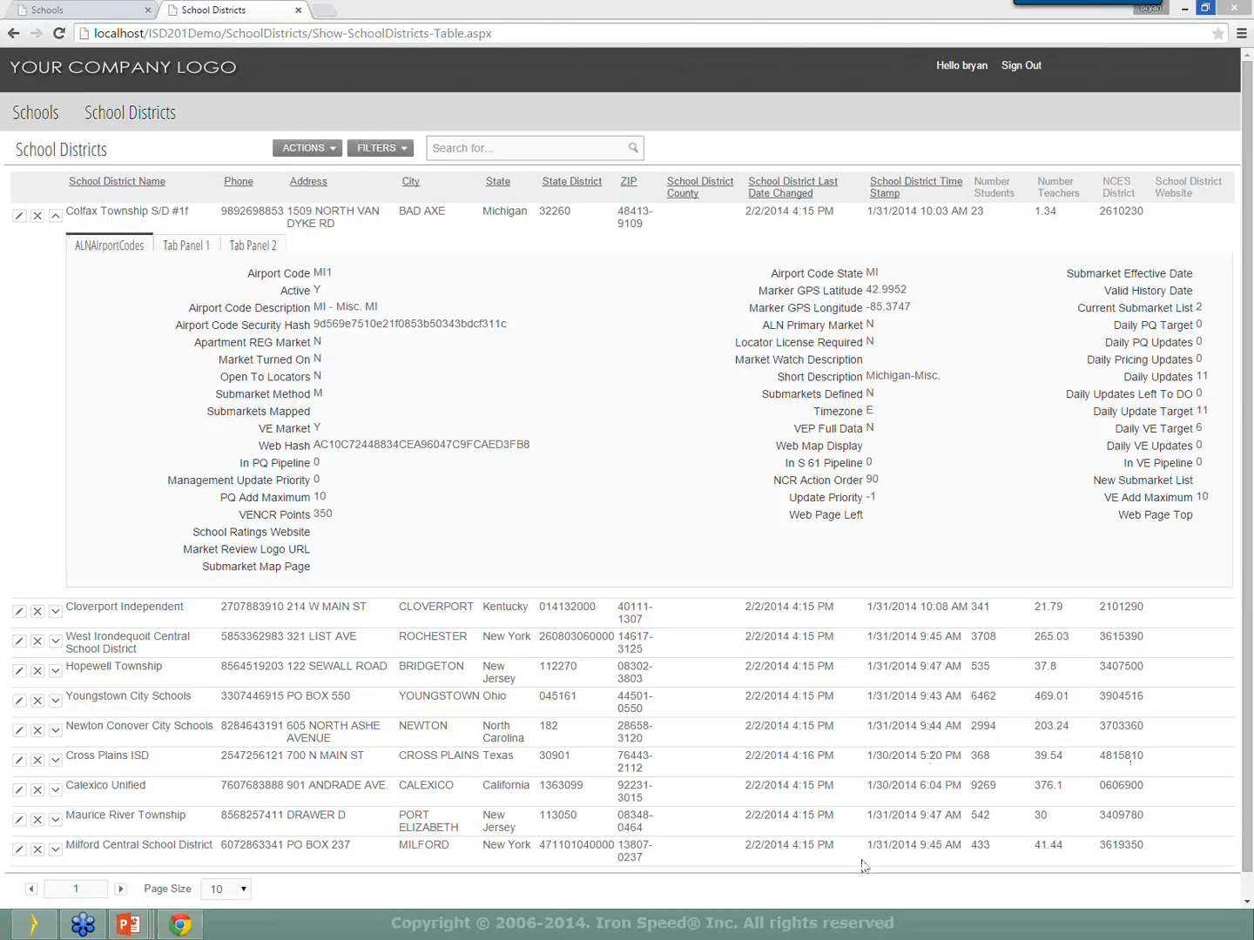
In Tools > Configure Menu, insert a new menu item before School Districts and confirm.
{"action": "left_click", "coordinate": [35, 925]}
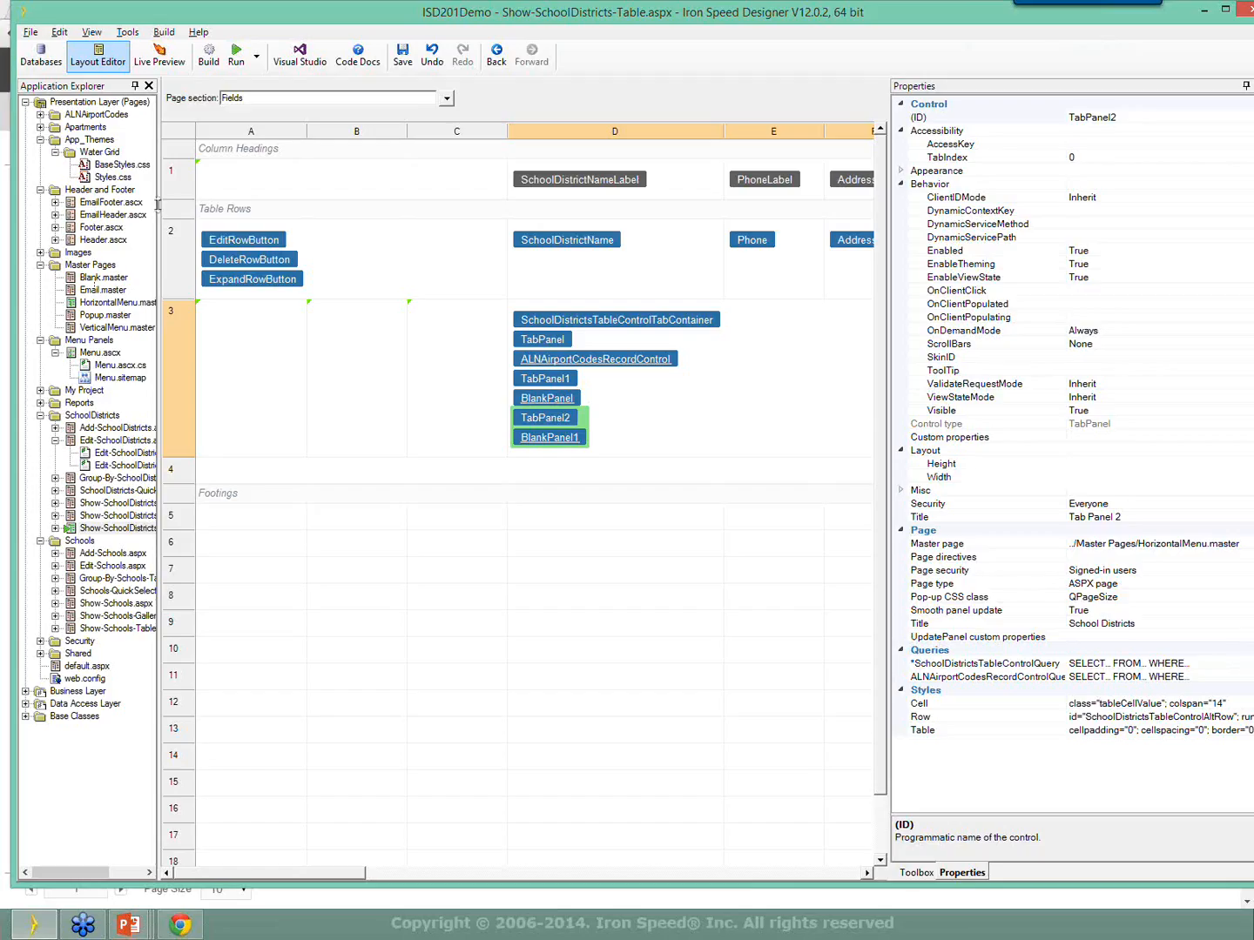
{"action": "left_click_drag", "start_coordinate": [889, 150], "coordinate": [1036, 187]}
{"action": "left_click", "coordinate": [135, 34]}
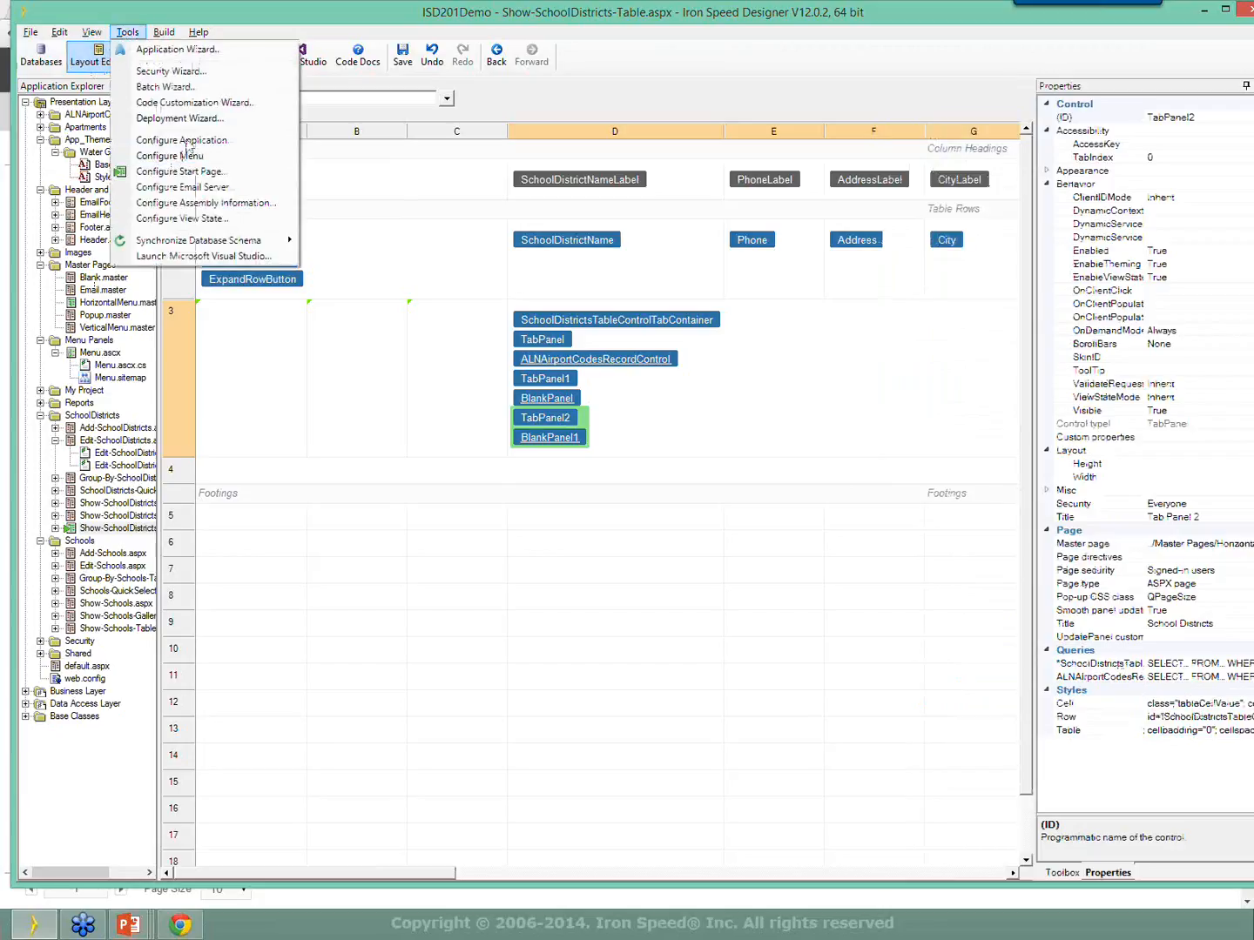
{"action": "mouse_move", "coordinate": [200, 155]}
{"action": "left_click", "coordinate": [391, 156]}
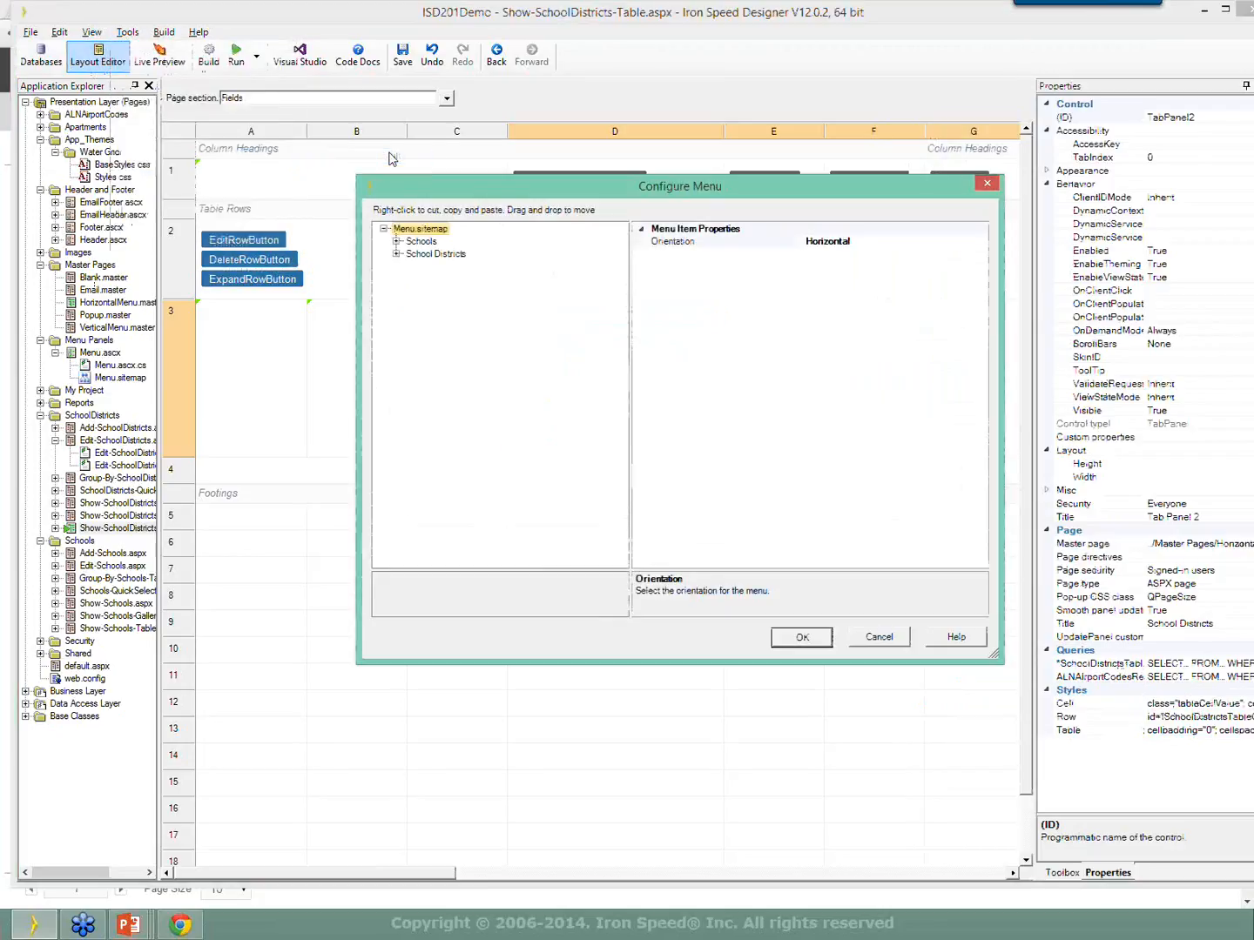
{"action": "left_click", "coordinate": [416, 256]}
{"action": "right_click", "coordinate": [416, 260]}
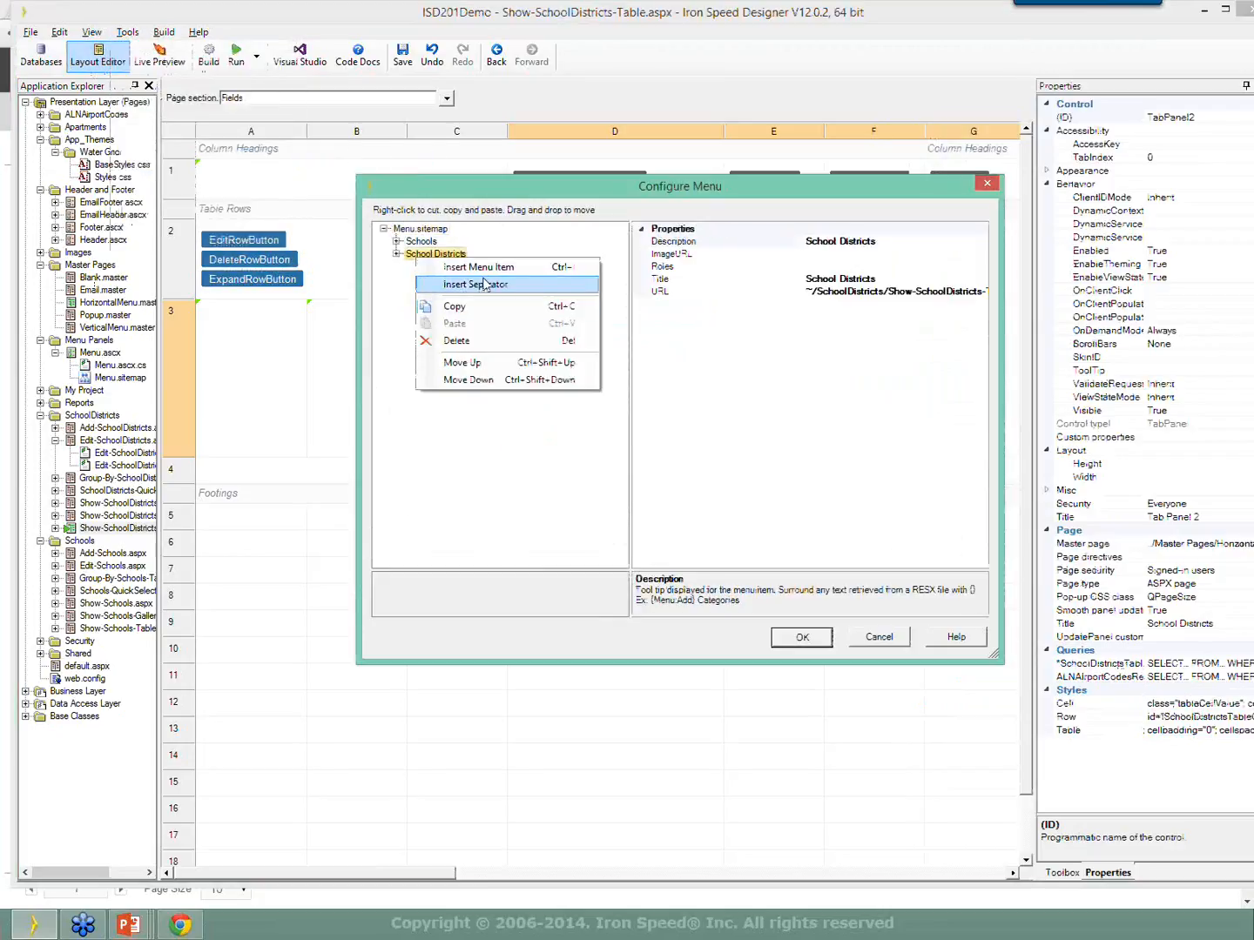
{"action": "left_click", "coordinate": [446, 266]}
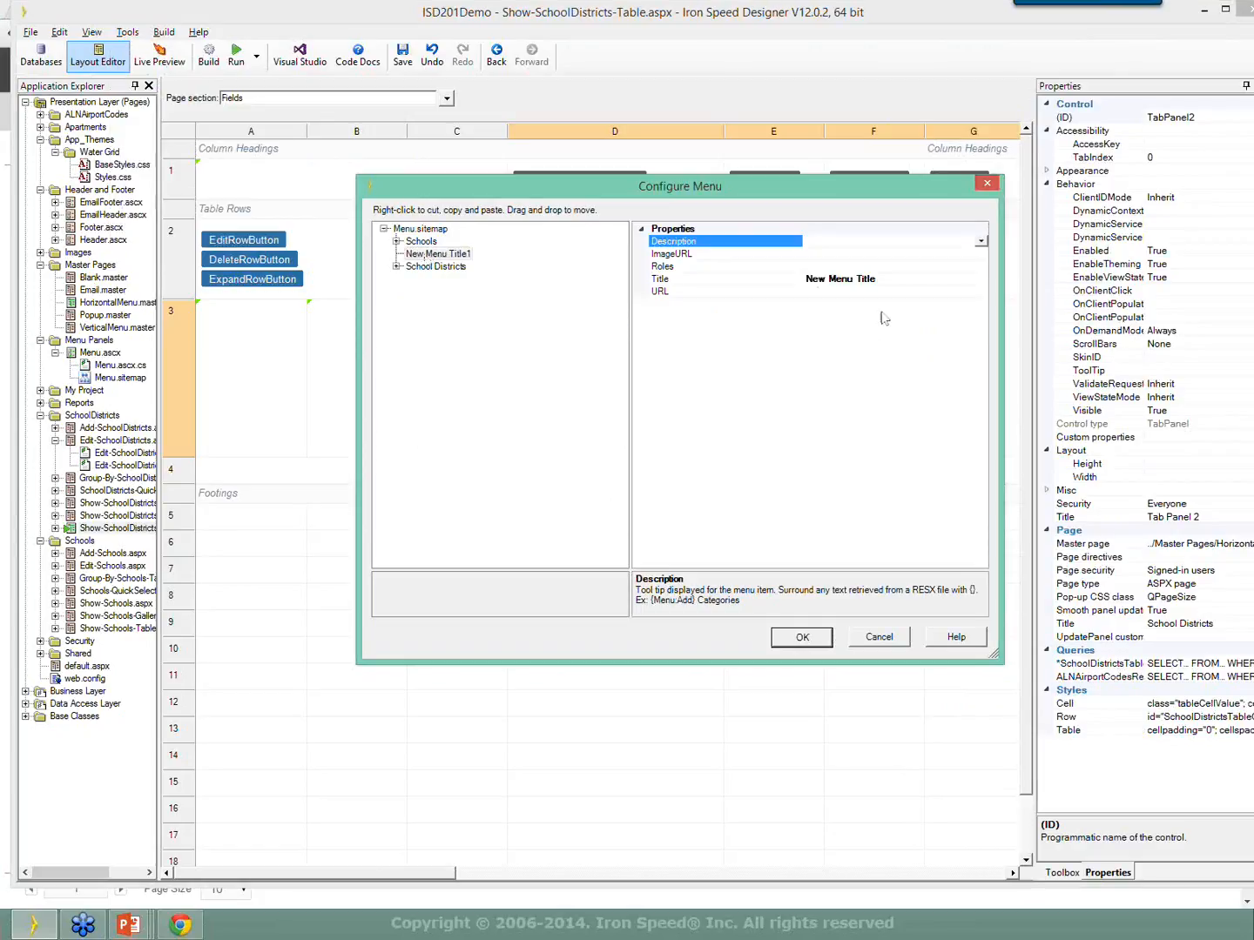
{"action": "left_click", "coordinate": [897, 292]}
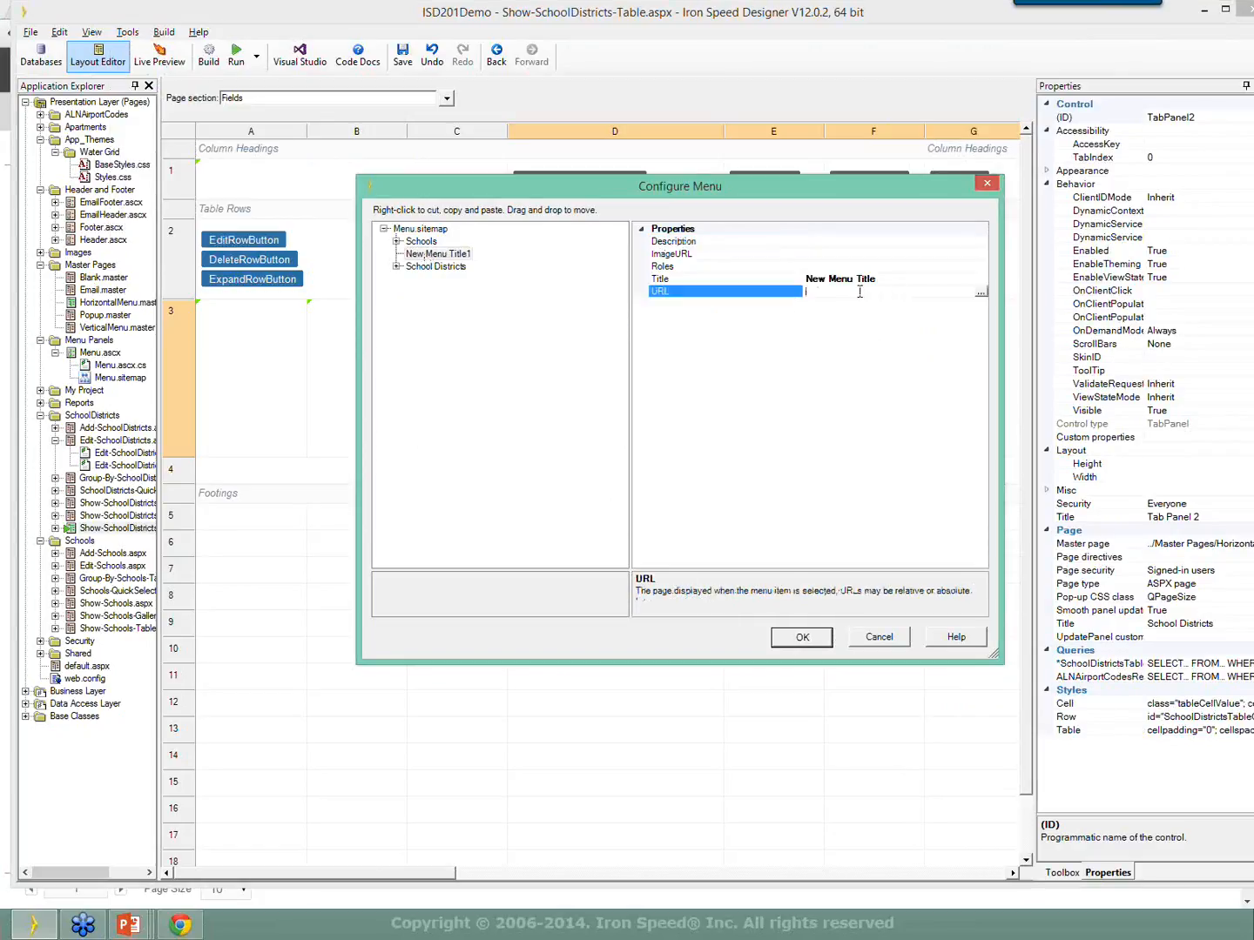
{"action": "left_click", "coordinate": [801, 638]}
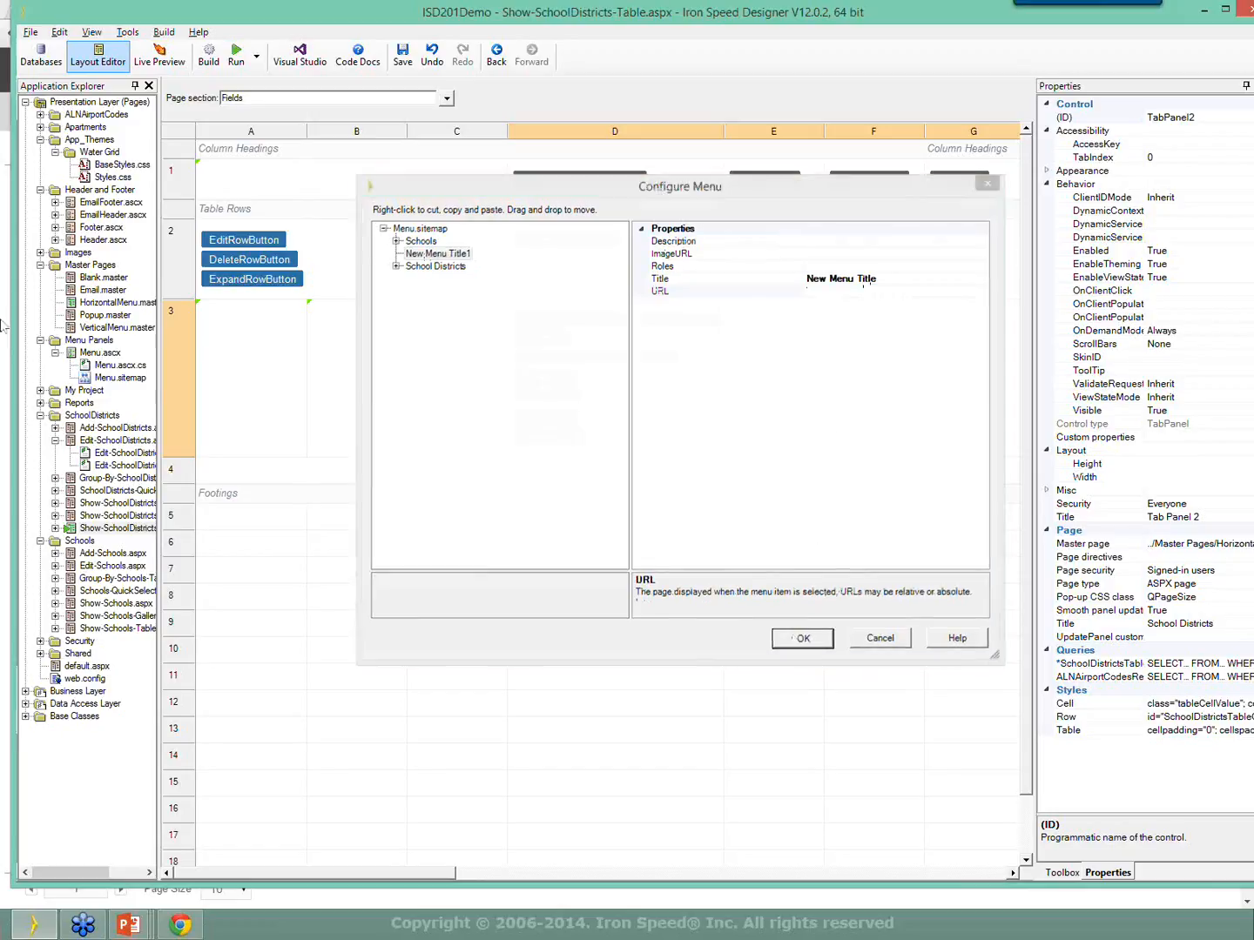
Open the Menu.sitemap source and scroll horizontally through the siteMapNode lines.
{"action": "double_click", "coordinate": [120, 377]}
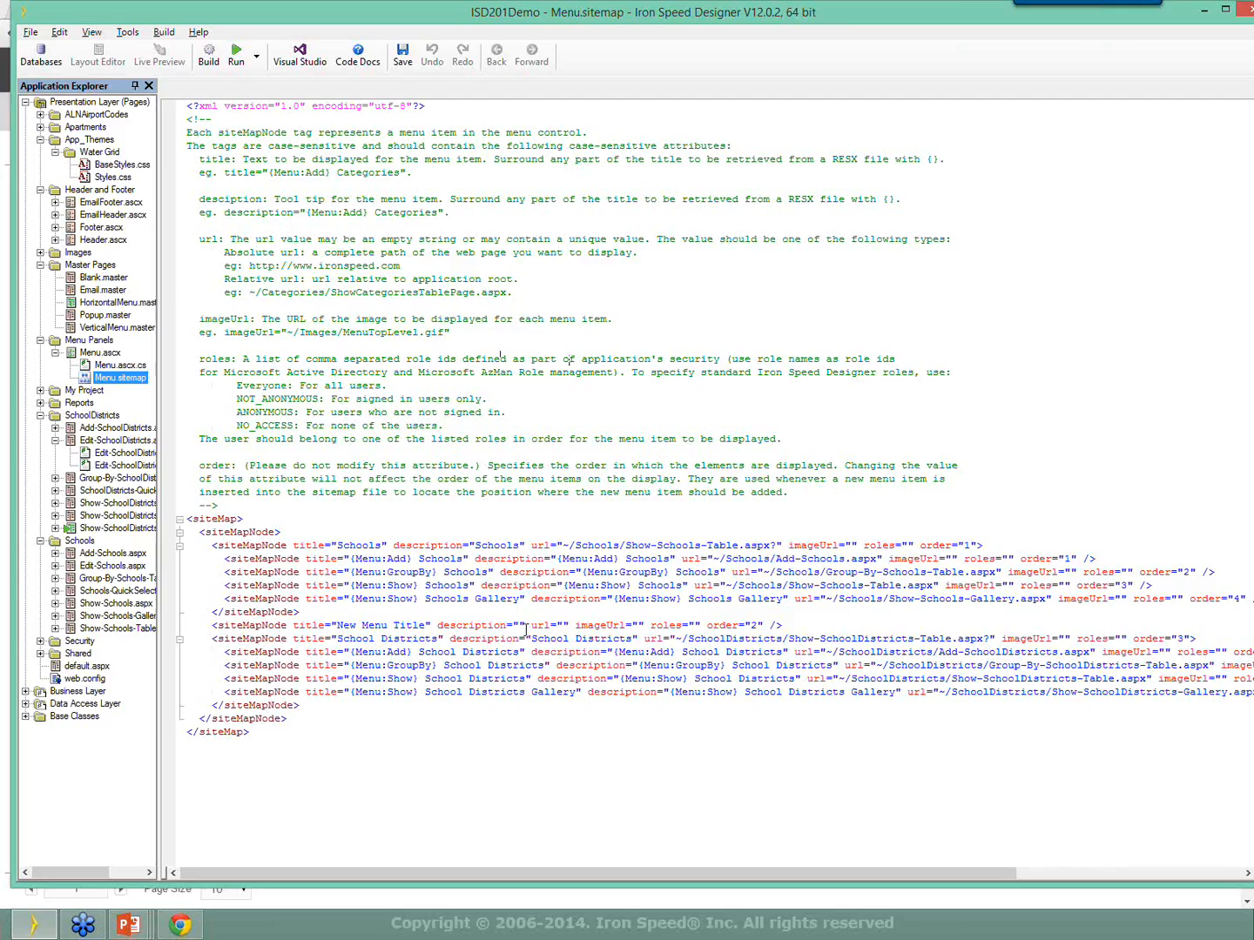
{"action": "left_click", "coordinate": [580, 693]}
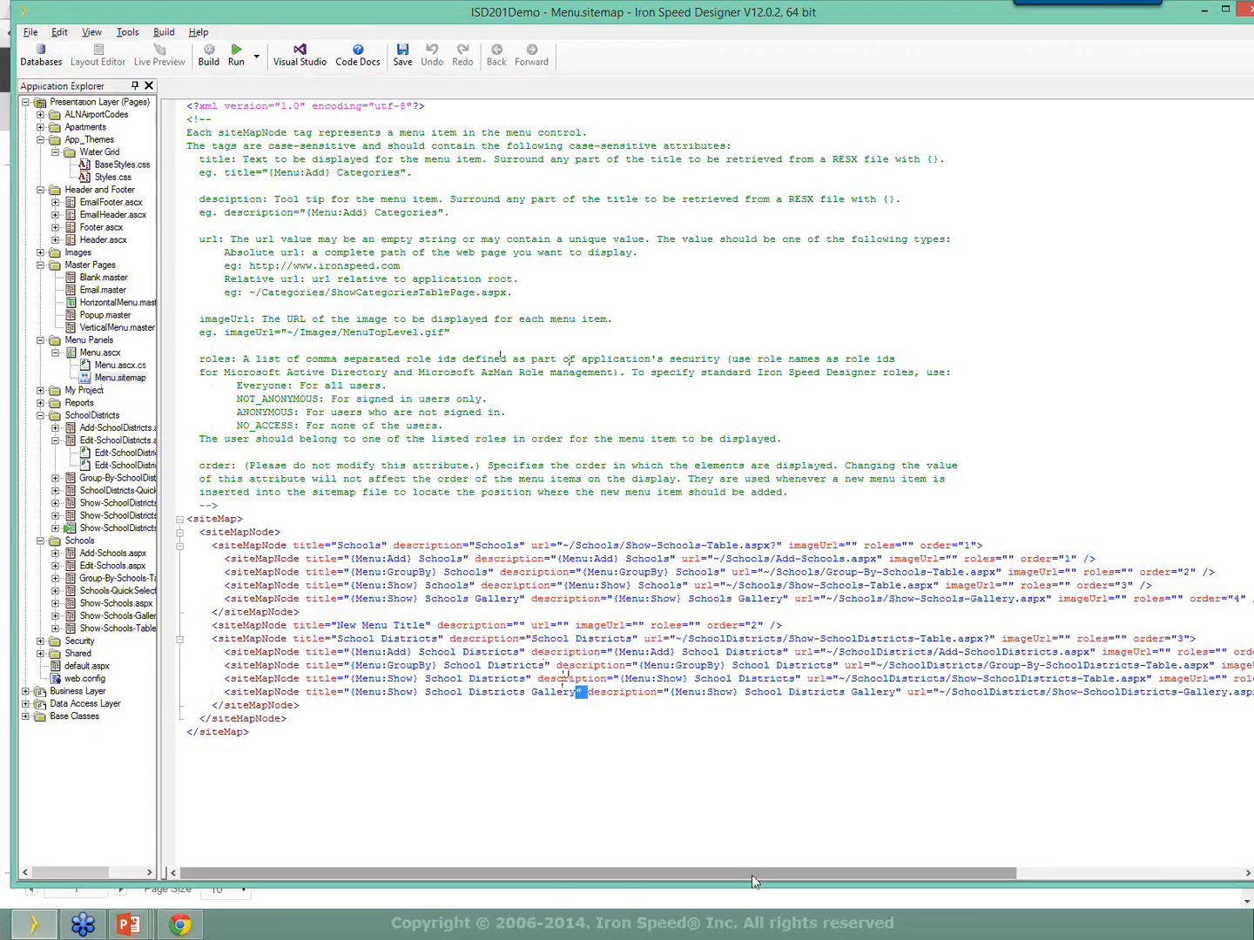
{"action": "left_click_drag", "start_coordinate": [752, 875], "coordinate": [976, 871]}
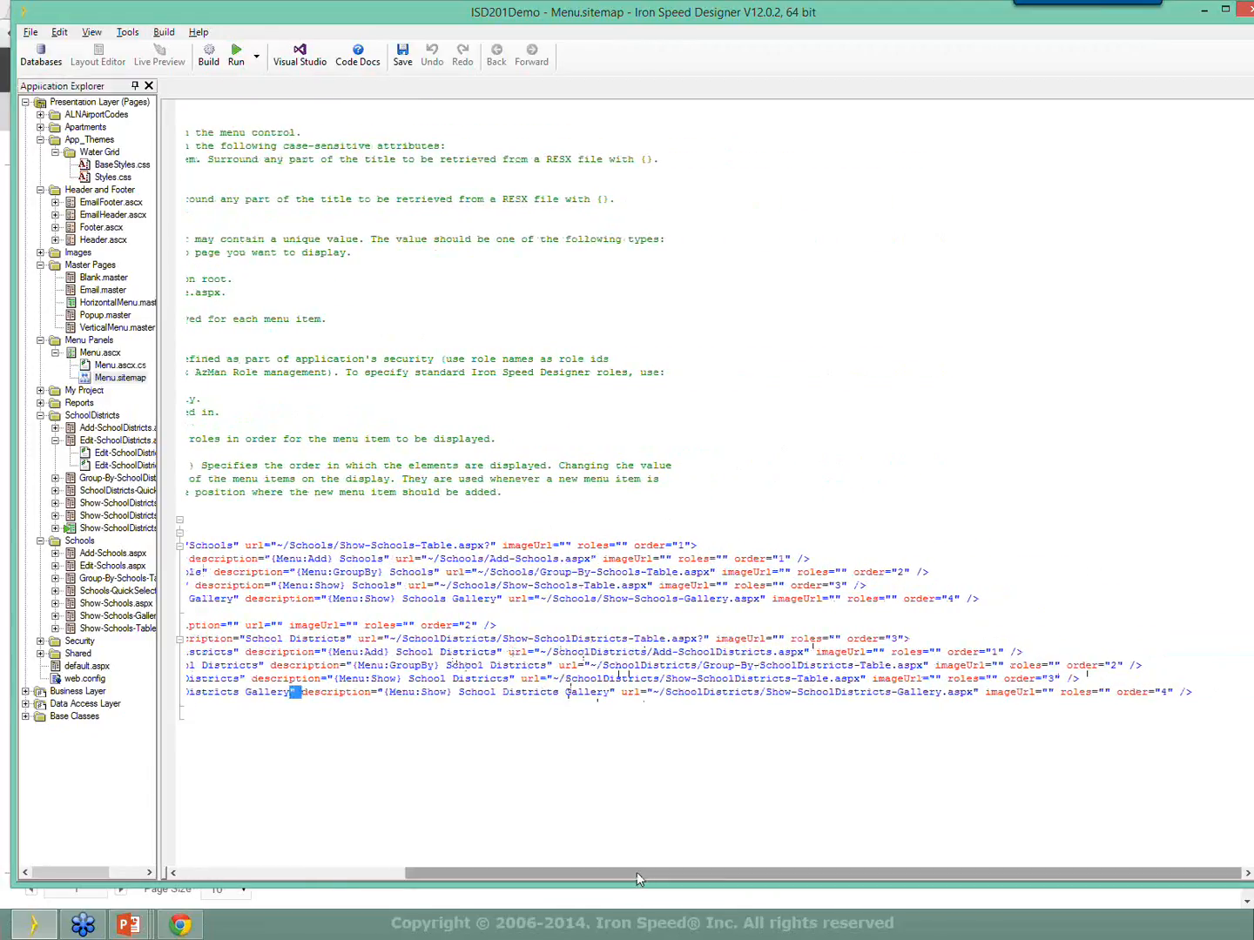
{"action": "left_click_drag", "start_coordinate": [638, 871], "coordinate": [373, 886]}
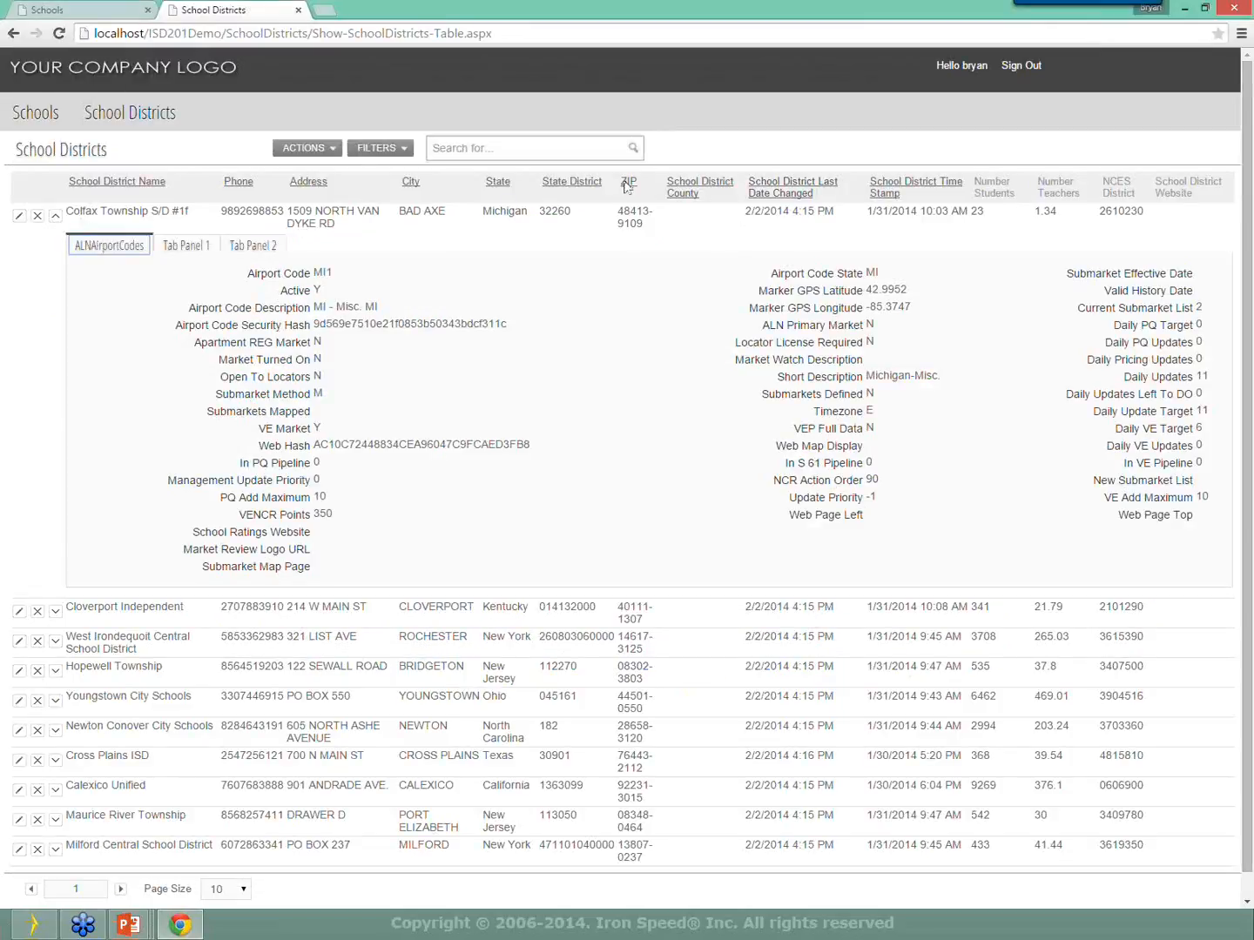
Start the table's Import Wizard, move it left, then close it.
{"action": "left_click", "coordinate": [305, 148]}
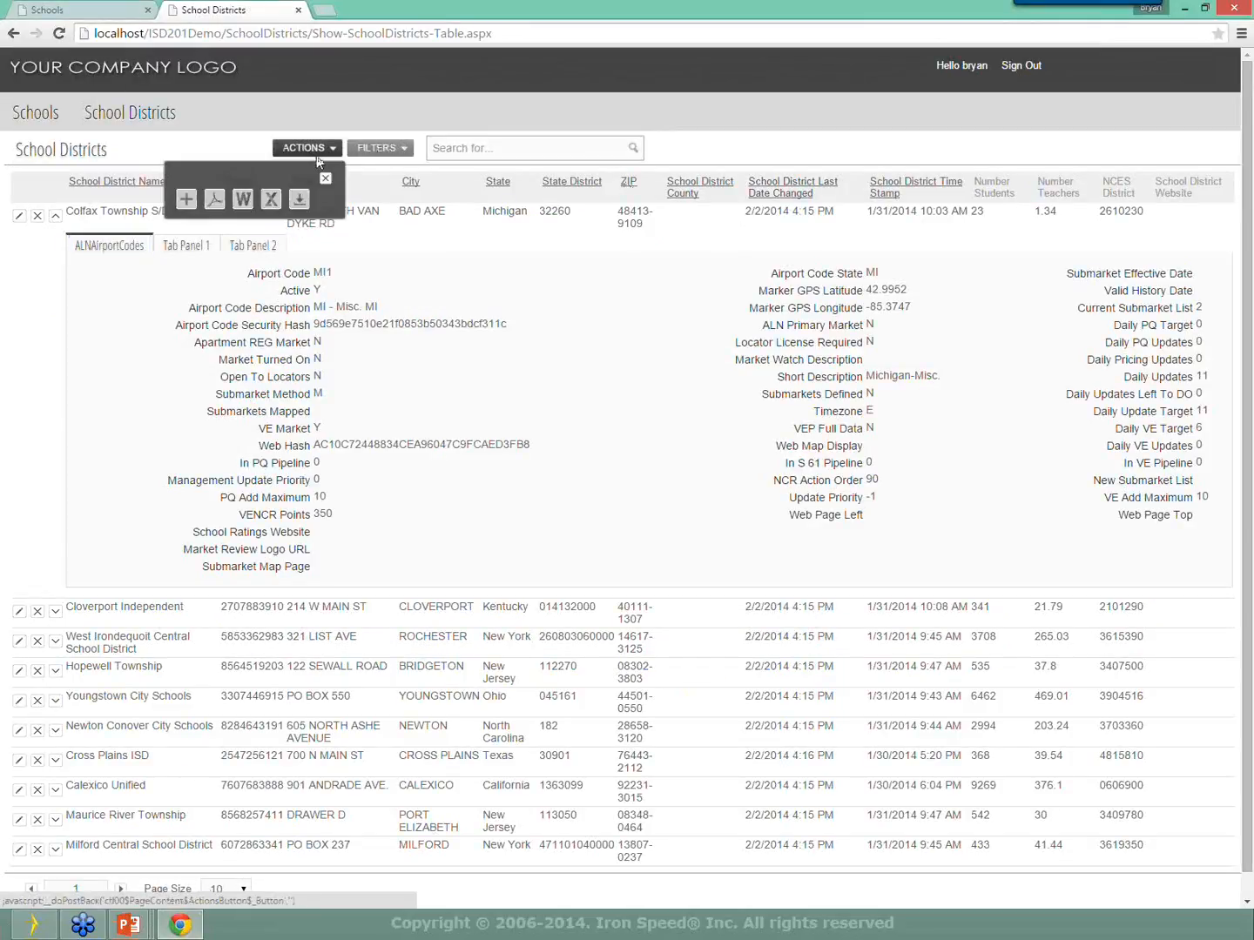
{"action": "left_click", "coordinate": [302, 199]}
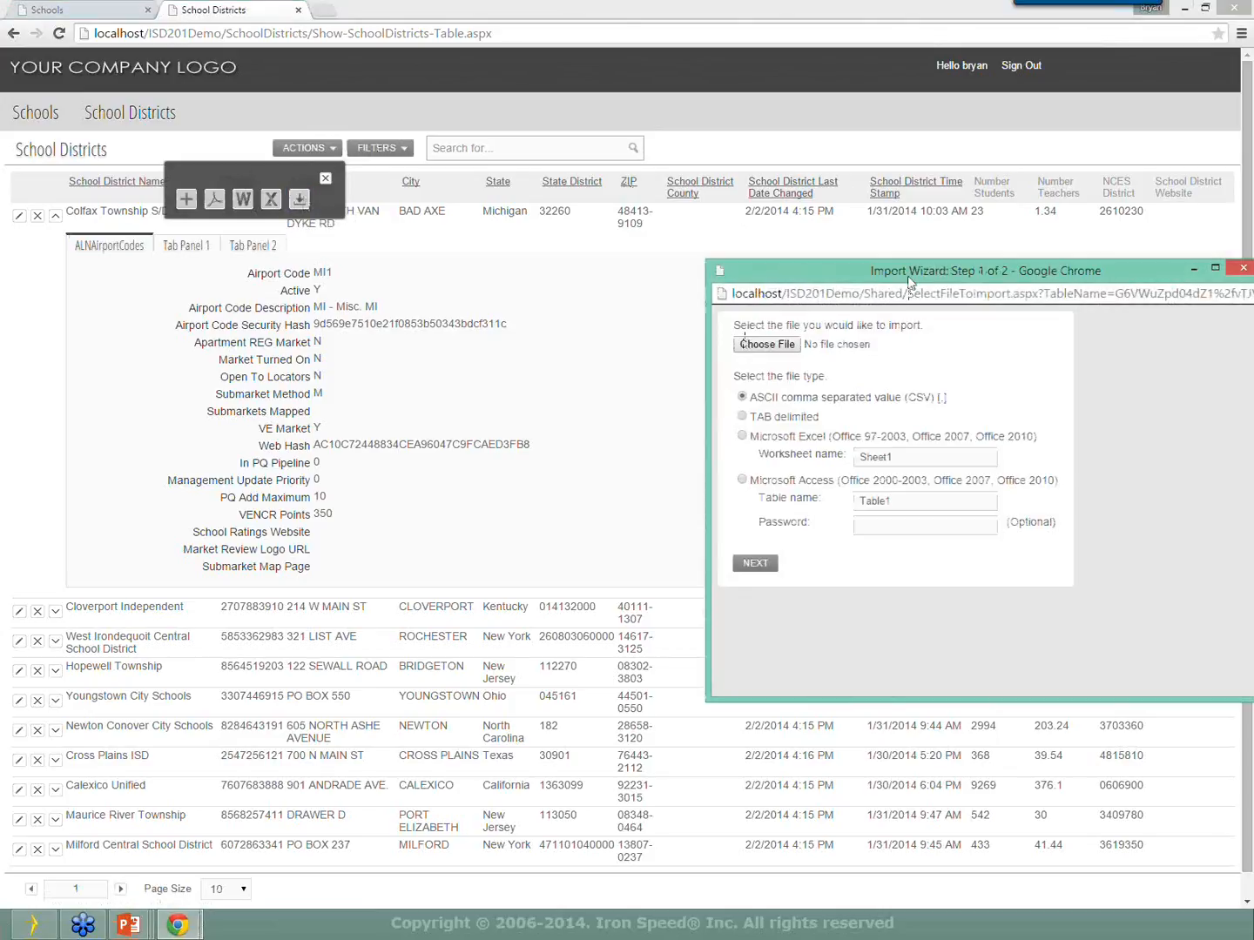
{"action": "left_click_drag", "start_coordinate": [885, 272], "coordinate": [528, 219]}
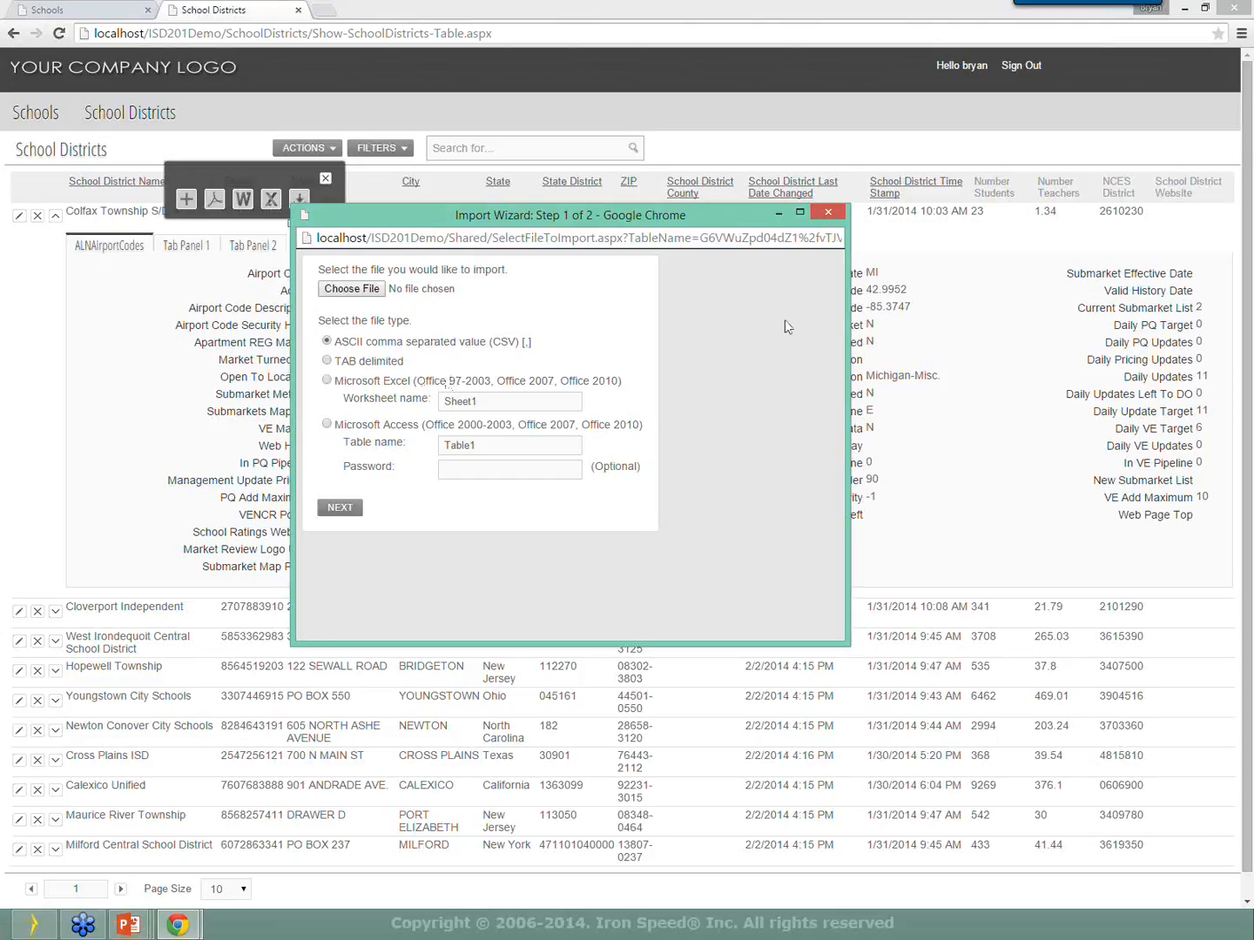
{"action": "left_click", "coordinate": [831, 212]}
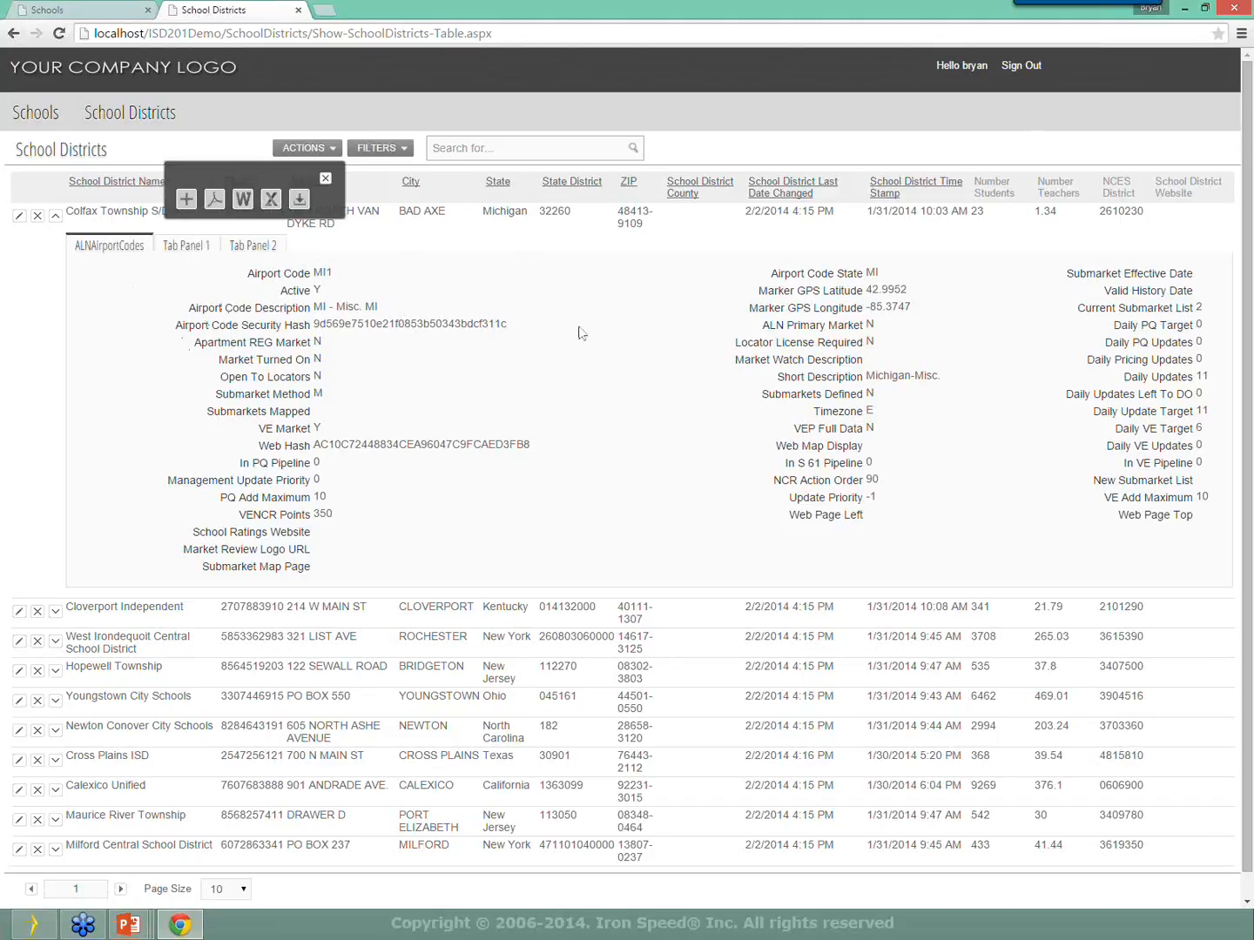
Inspect the details table with F12 developer tools, then show the empty Tab Panel 1.
{"action": "key", "text": "F12"}
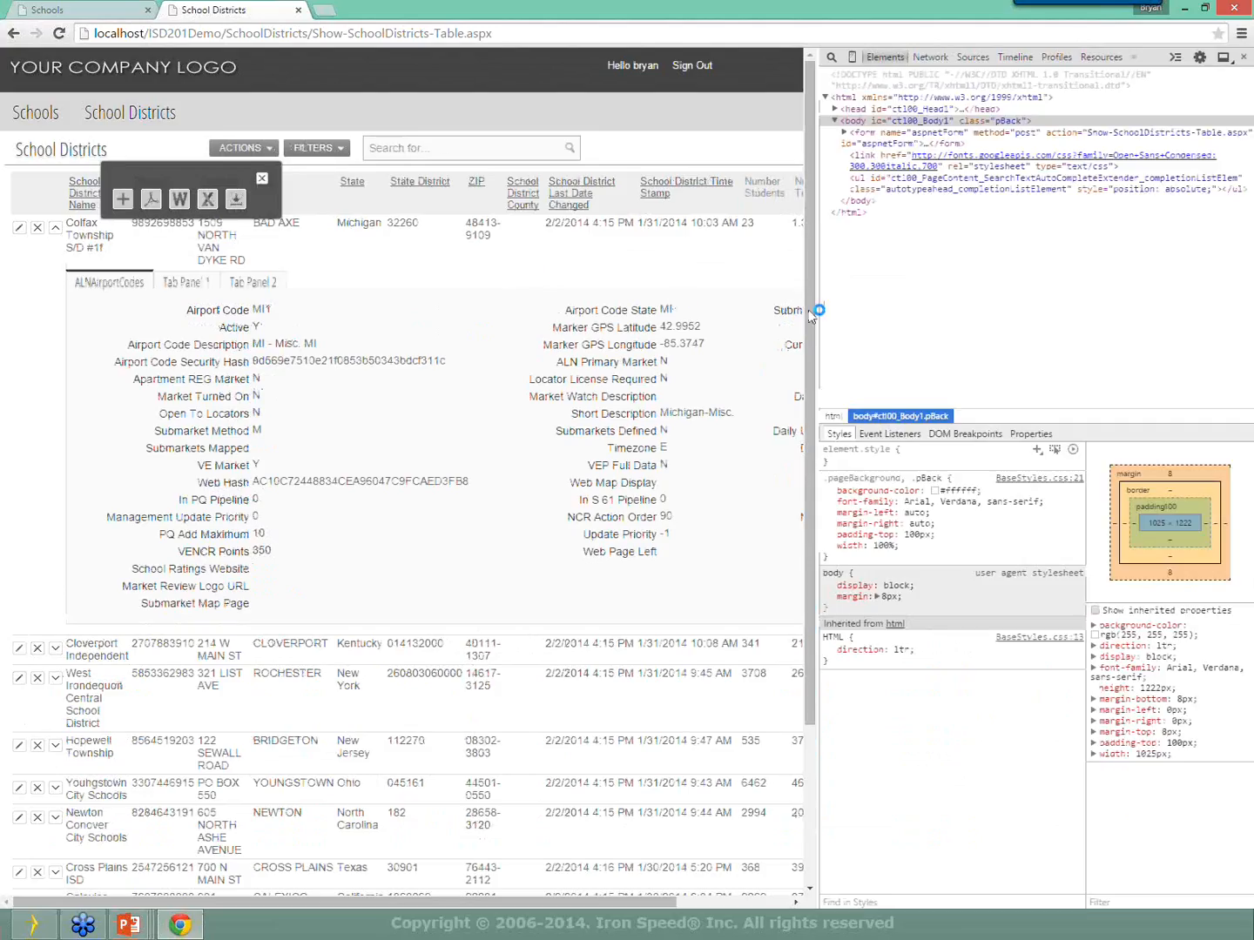
{"action": "left_click", "coordinate": [834, 57]}
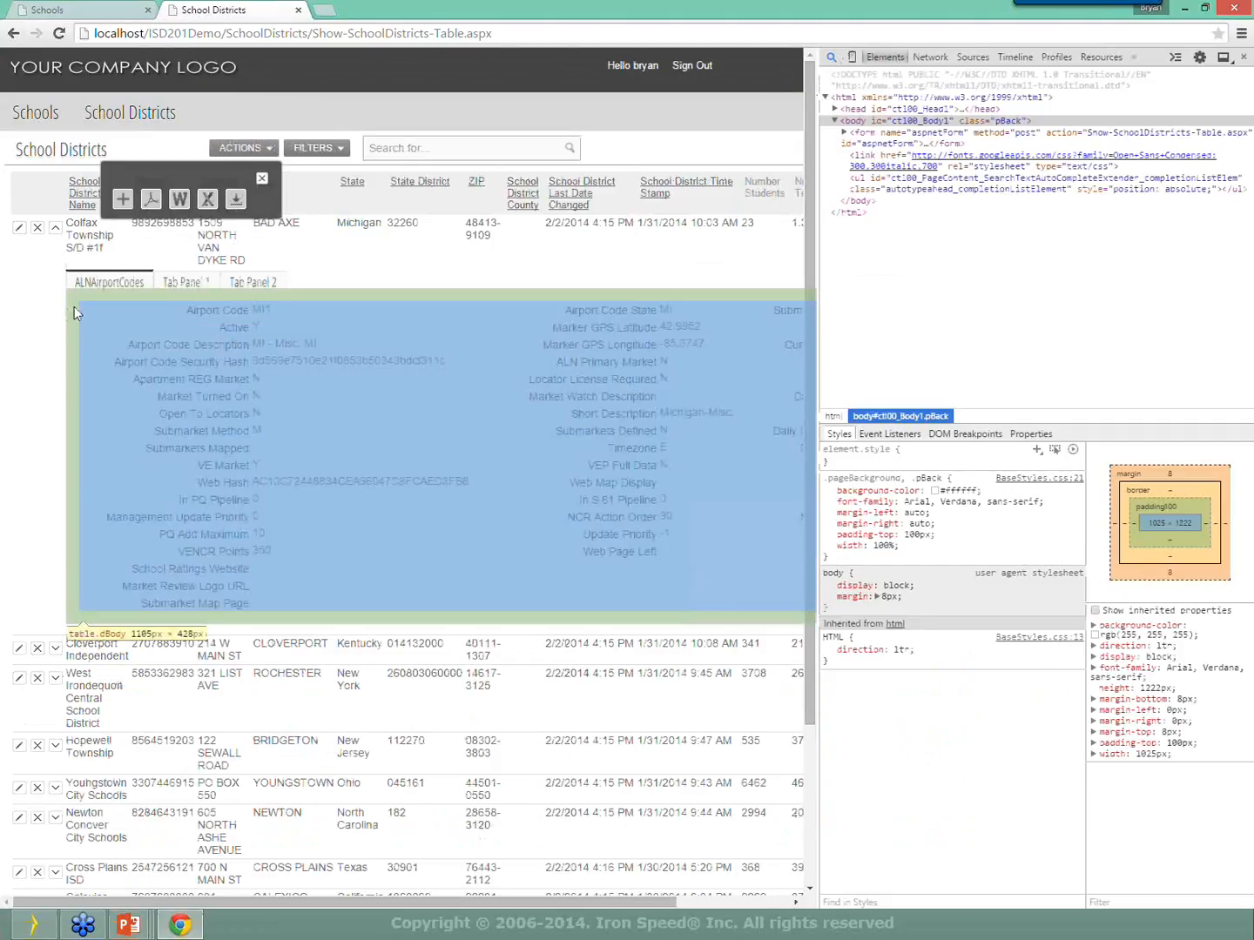
{"action": "left_click", "coordinate": [74, 306]}
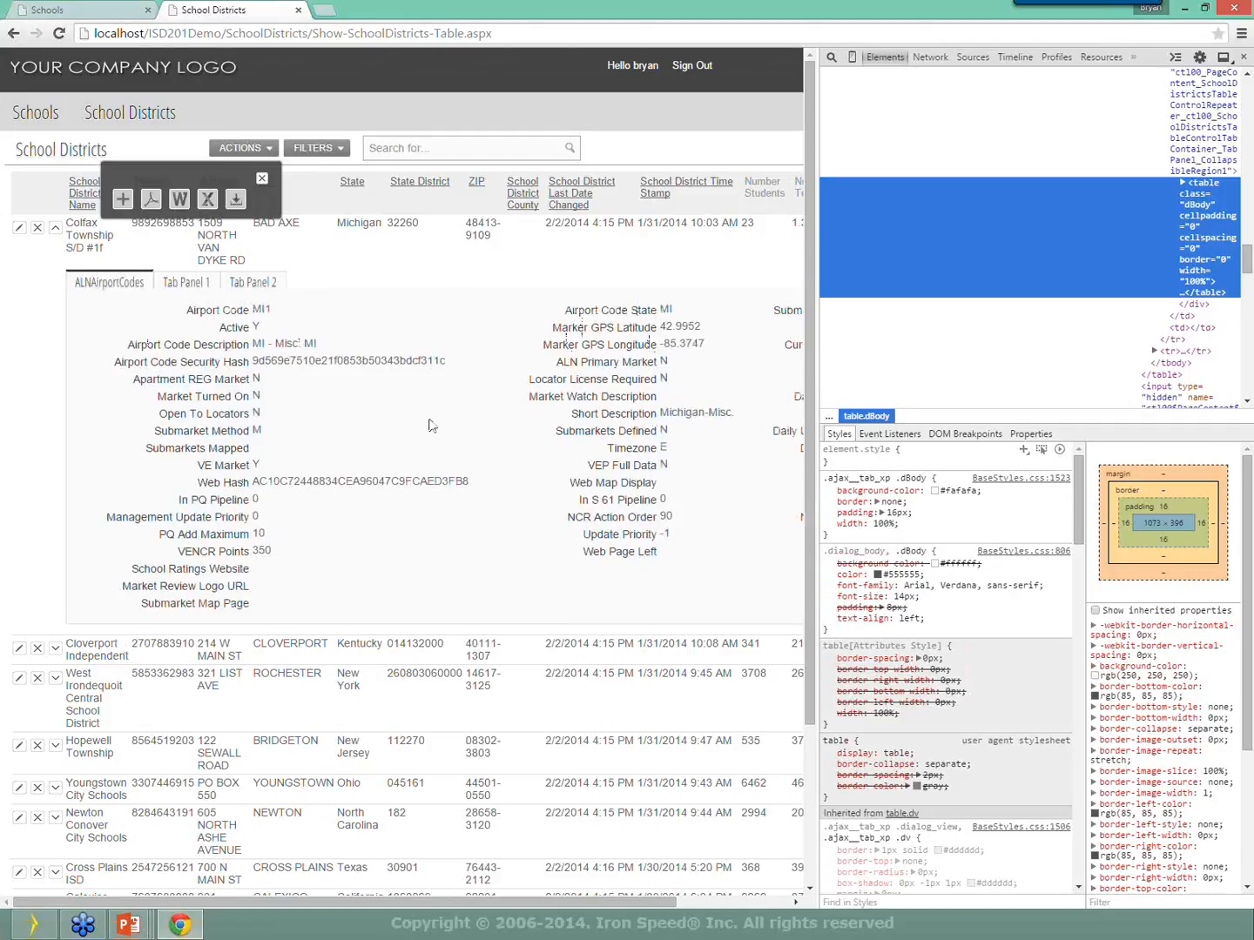
{"action": "left_click", "coordinate": [206, 283]}
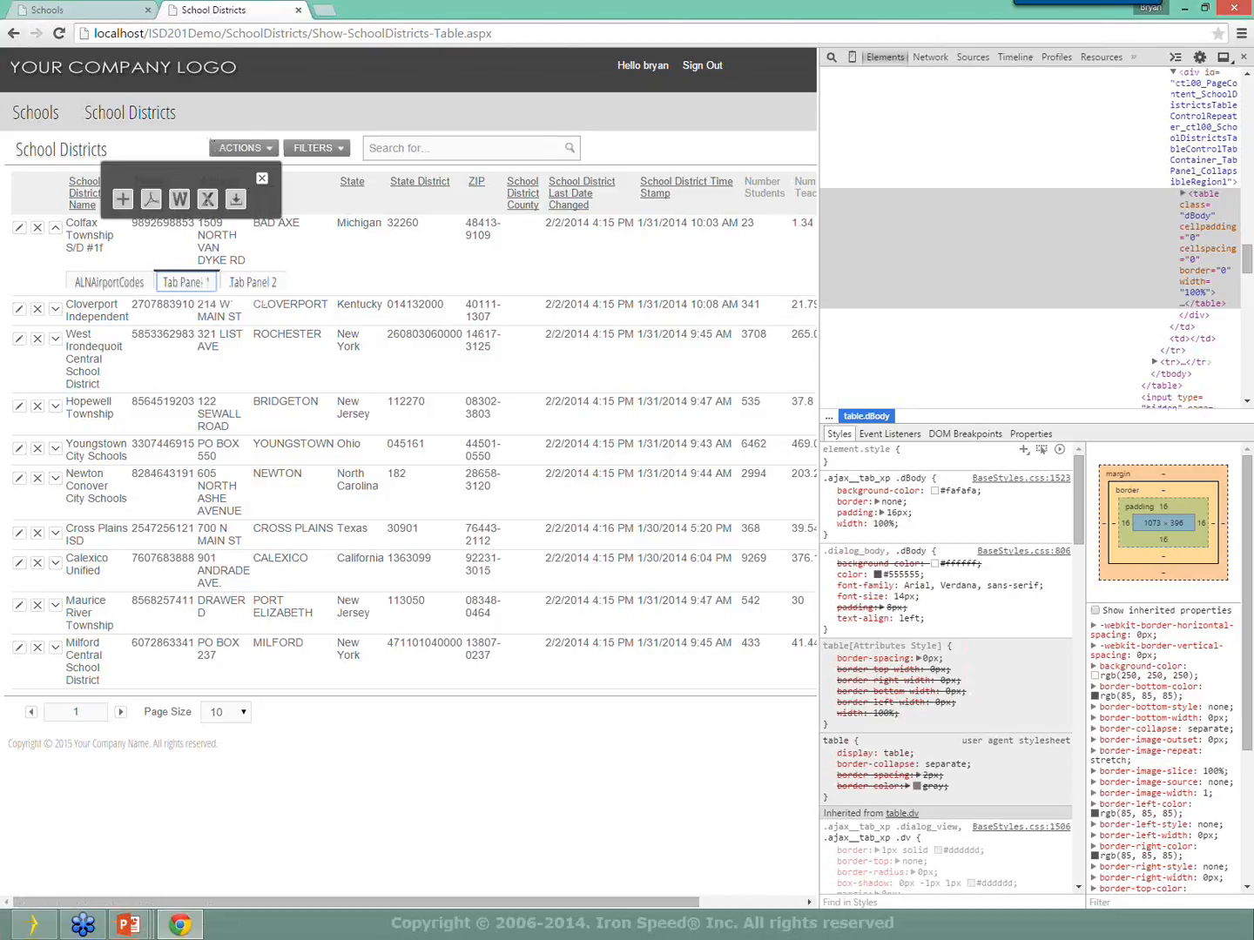
In Iron Speed Designer, open the Show-SchoolDistricts-Table.aspx page layout and its BlankPanel for editing.
{"action": "left_click", "coordinate": [33, 923]}
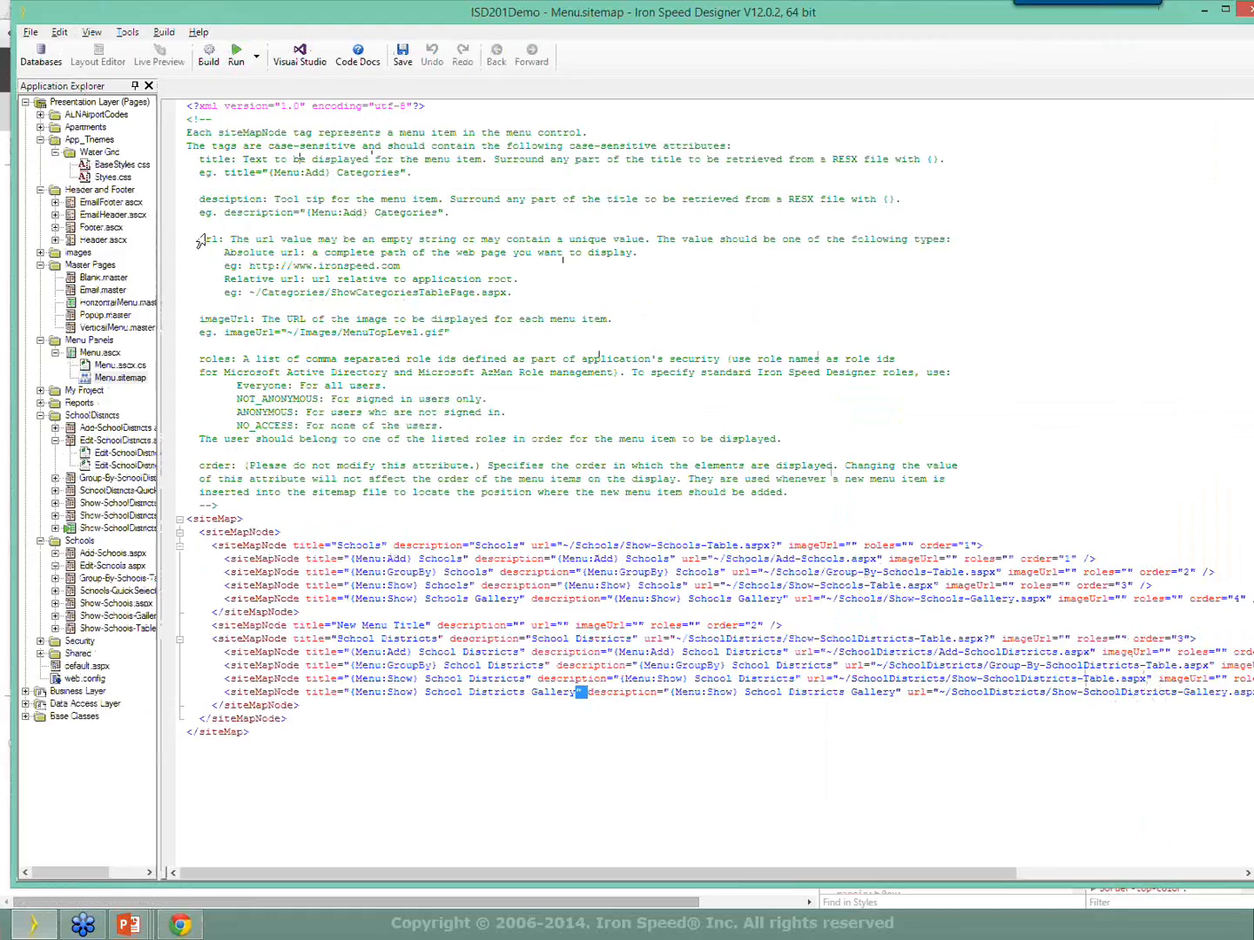
{"action": "left_click_drag", "start_coordinate": [162, 263], "coordinate": [350, 256]}
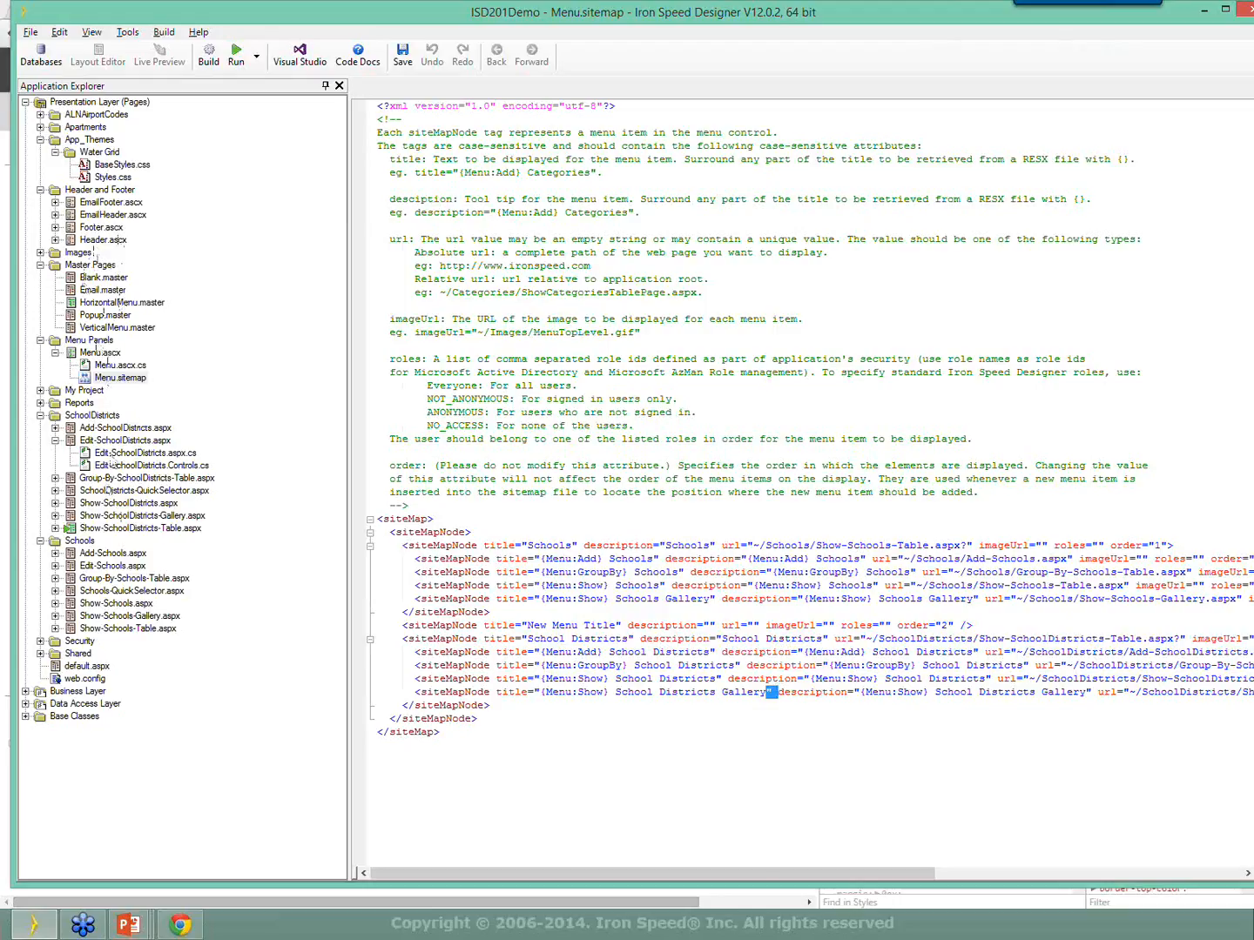
{"action": "left_click", "coordinate": [113, 441]}
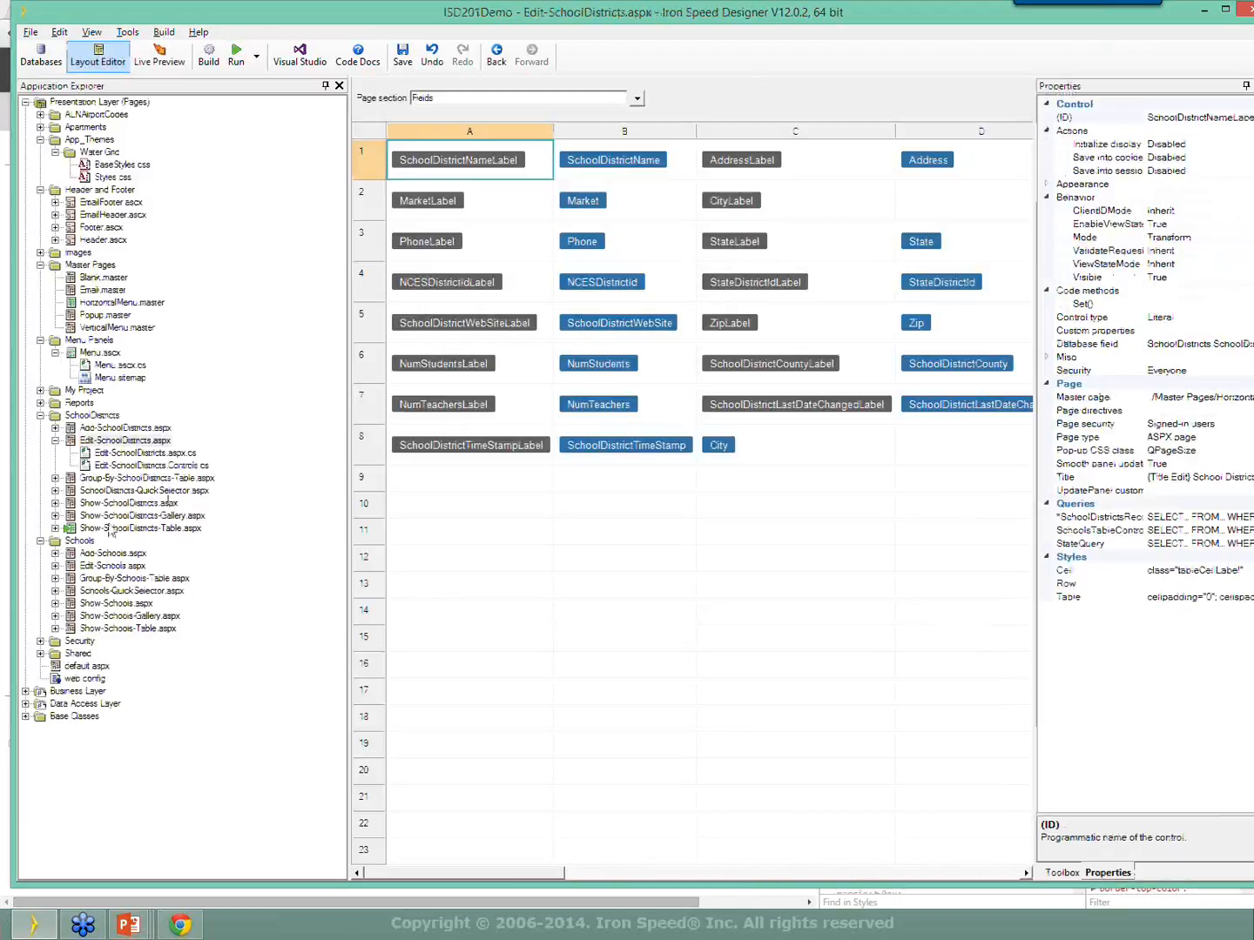
{"action": "left_click", "coordinate": [134, 529]}
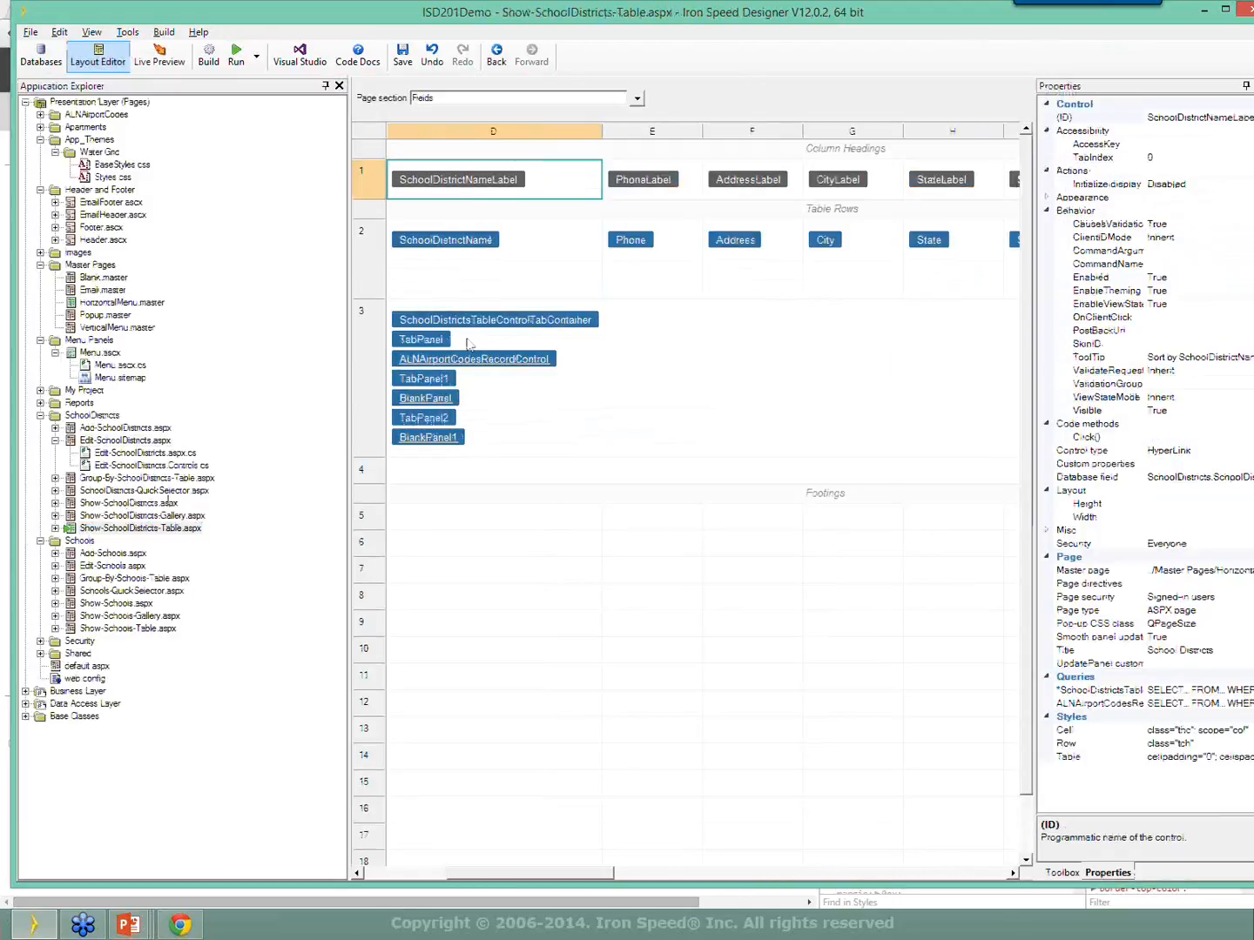
{"action": "double_click", "coordinate": [421, 397]}
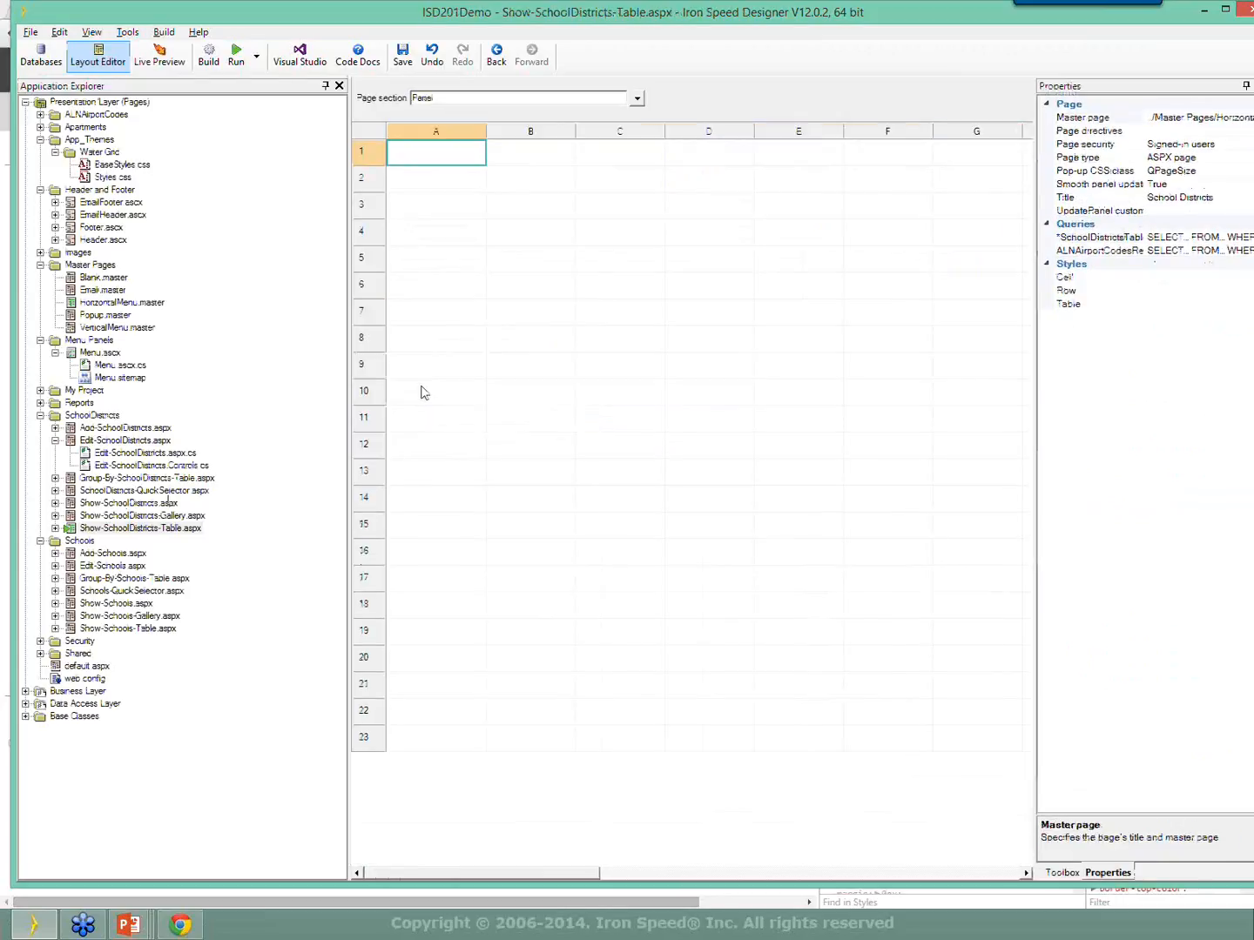
Give the panel's first cell a green #80FF00 background colour.
{"action": "double_click", "coordinate": [478, 158]}
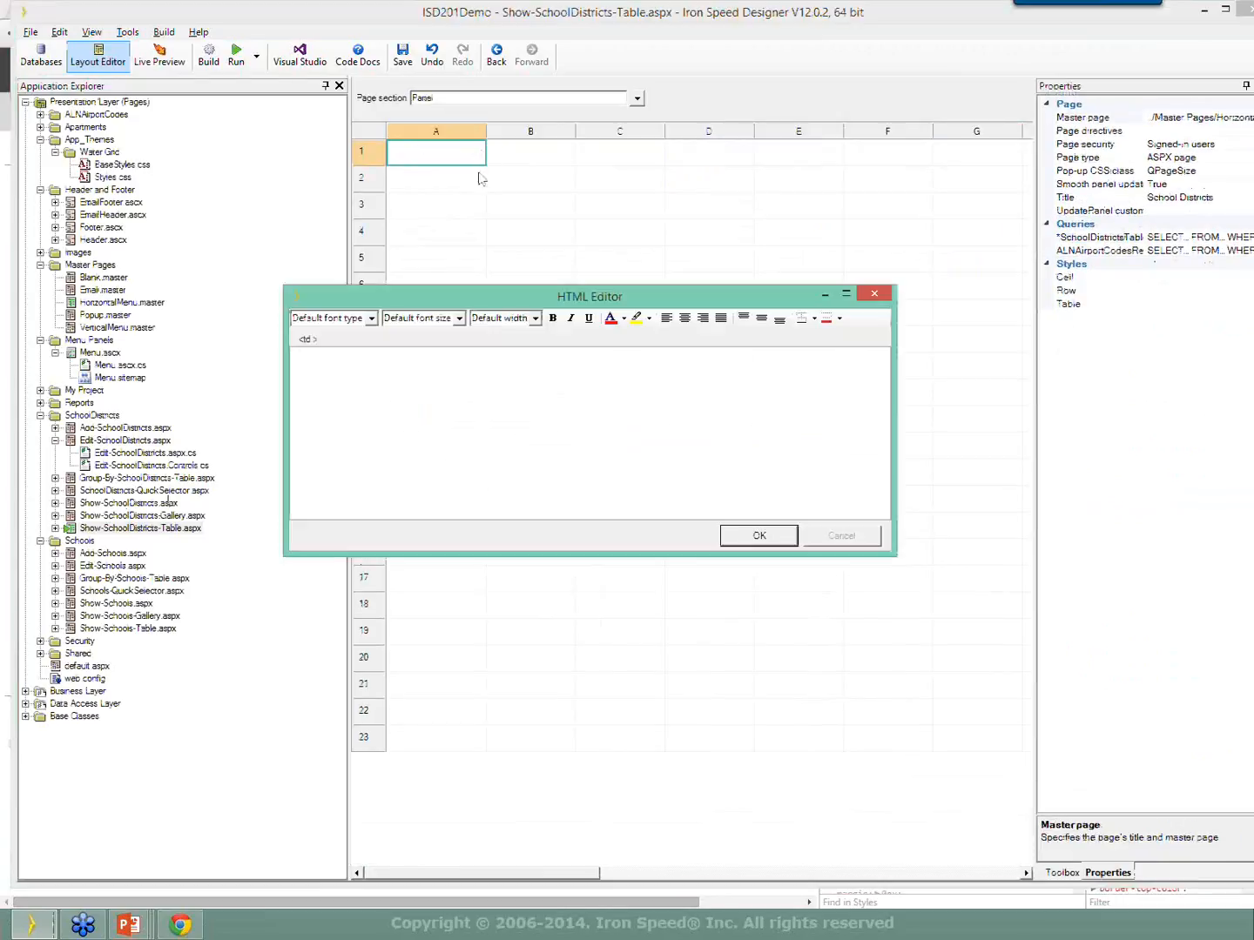
{"action": "left_click", "coordinate": [840, 318]}
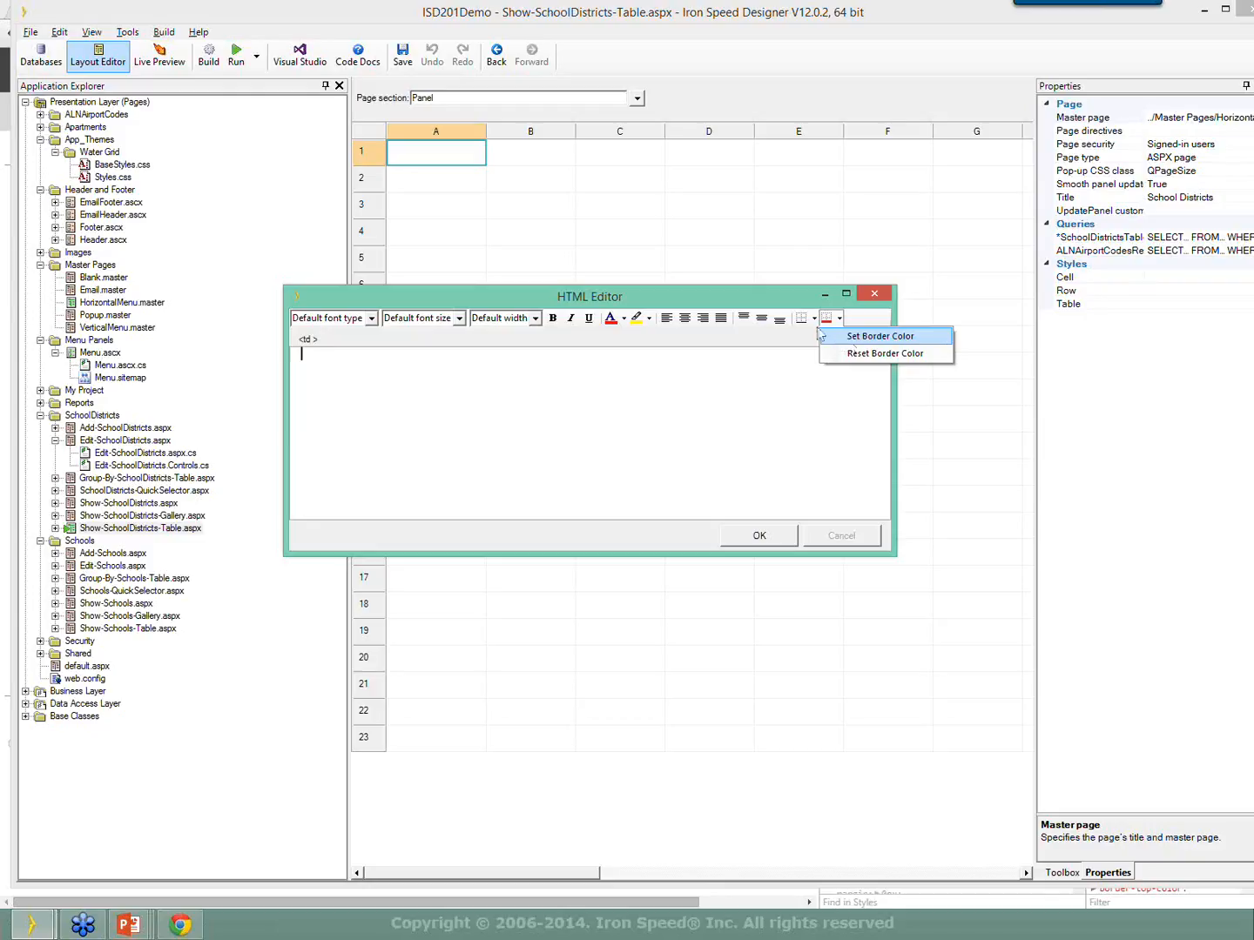
{"action": "left_click", "coordinate": [814, 321]}
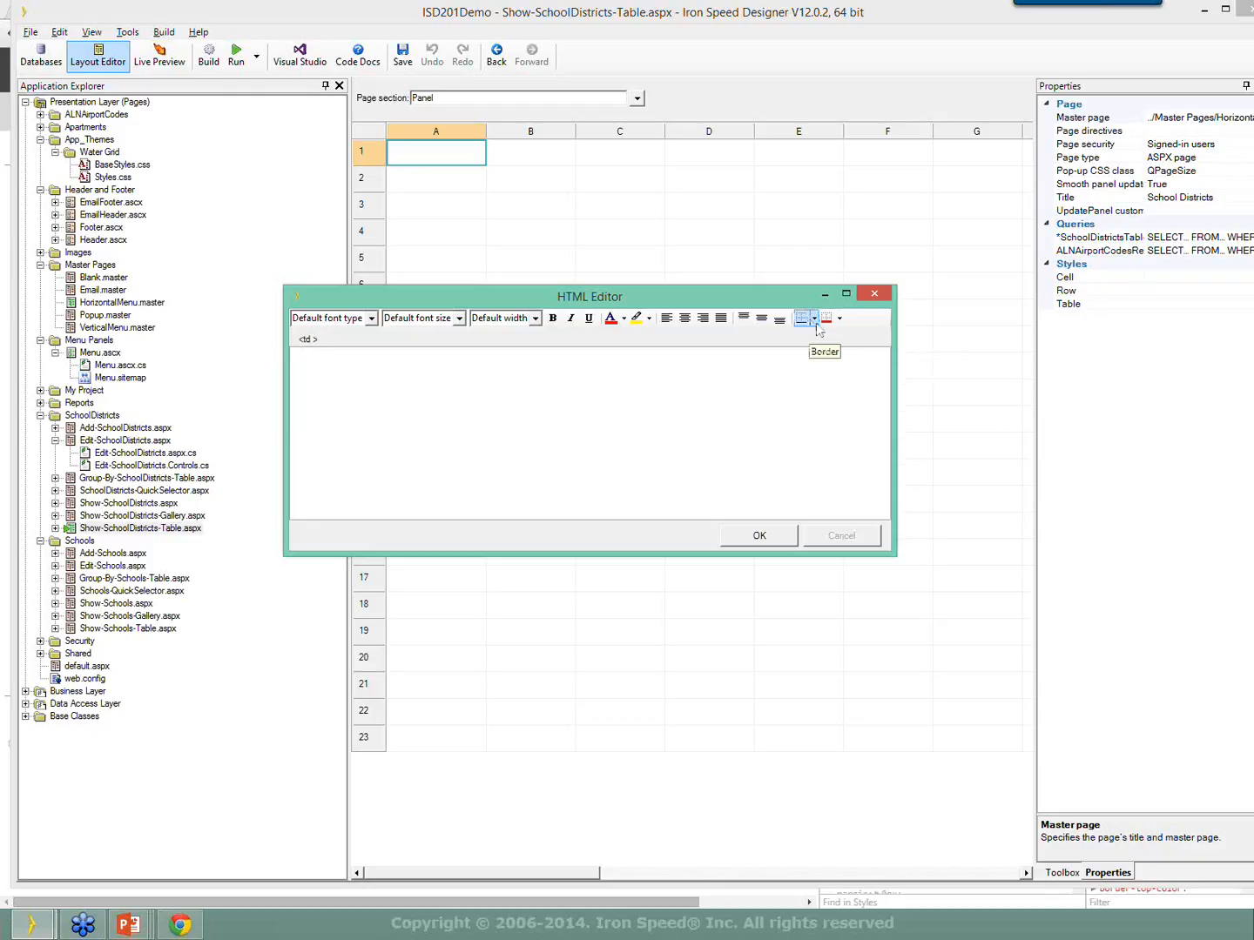
{"action": "left_click", "coordinate": [649, 317]}
{"action": "left_click", "coordinate": [679, 336]}
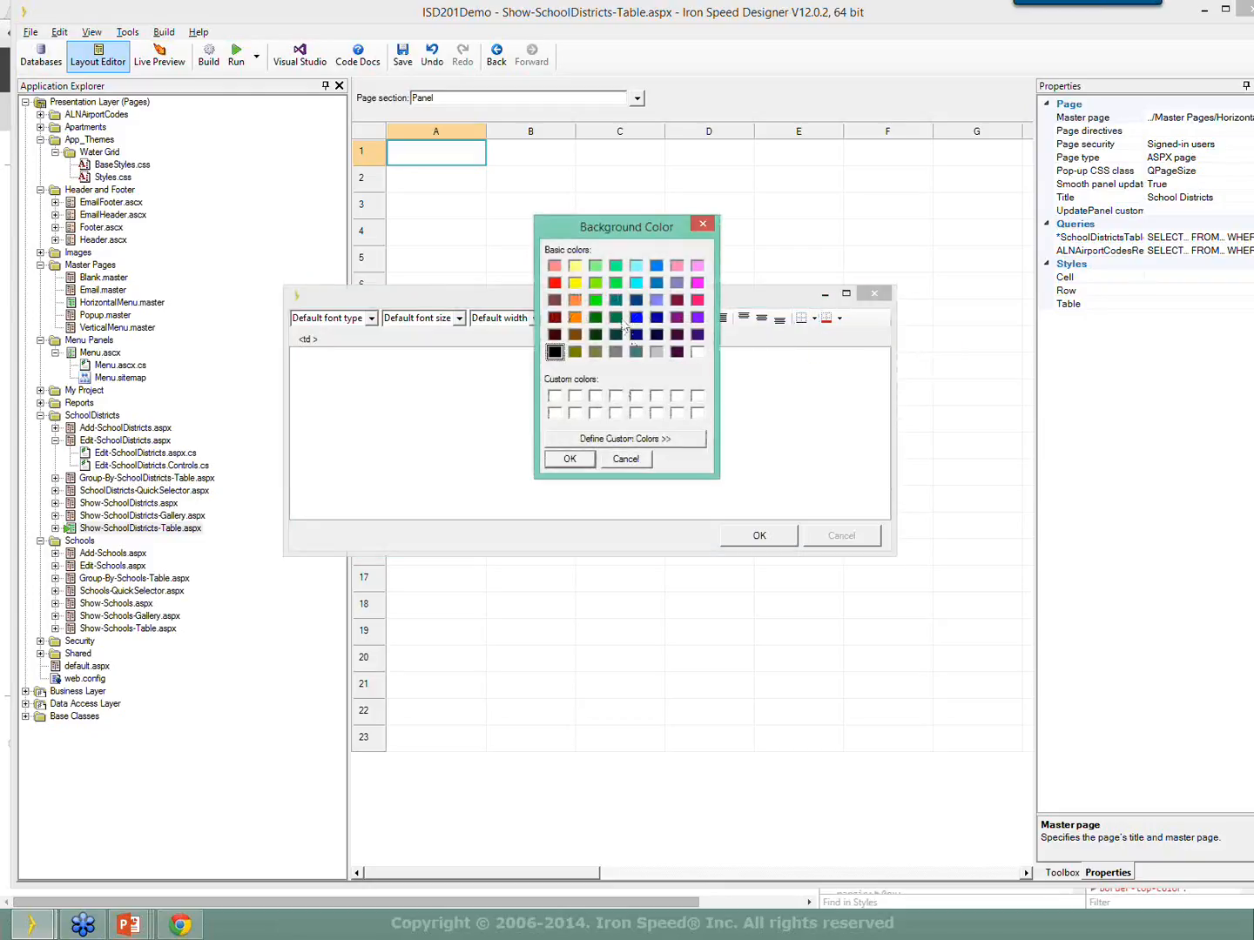
{"action": "left_click", "coordinate": [594, 282]}
{"action": "left_click", "coordinate": [567, 458]}
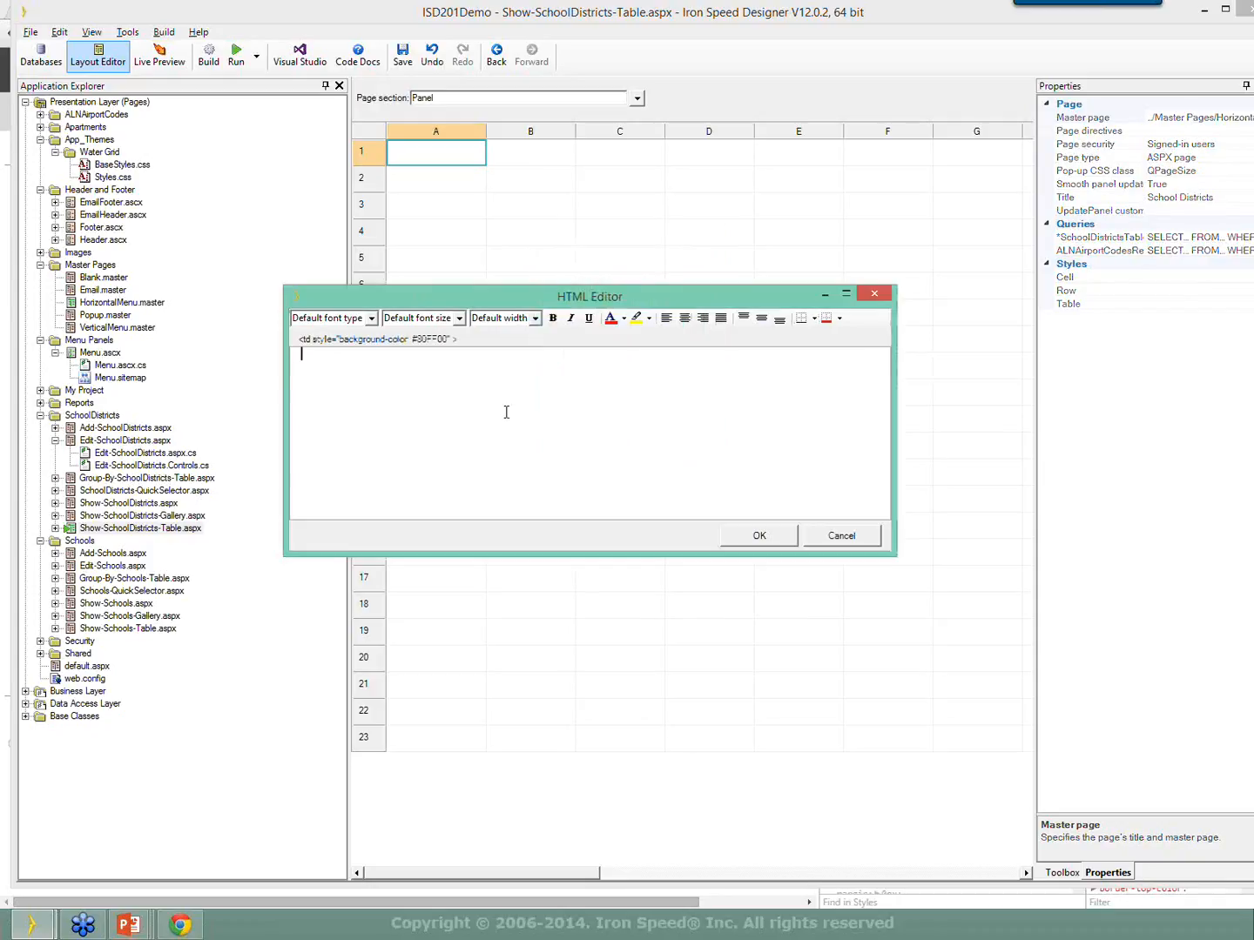
Fill the cell with a few short lines of sample text, confirm it, and build the application.
{"action": "type", "text": "sdf"}
{"action": "key", "text": "Return"}
{"action": "type", "text": "ga"}
{"action": "key", "text": "Return"}
{"action": "type", "text": "erfga erf eawrg ear ghse rg ewrg ewg"}
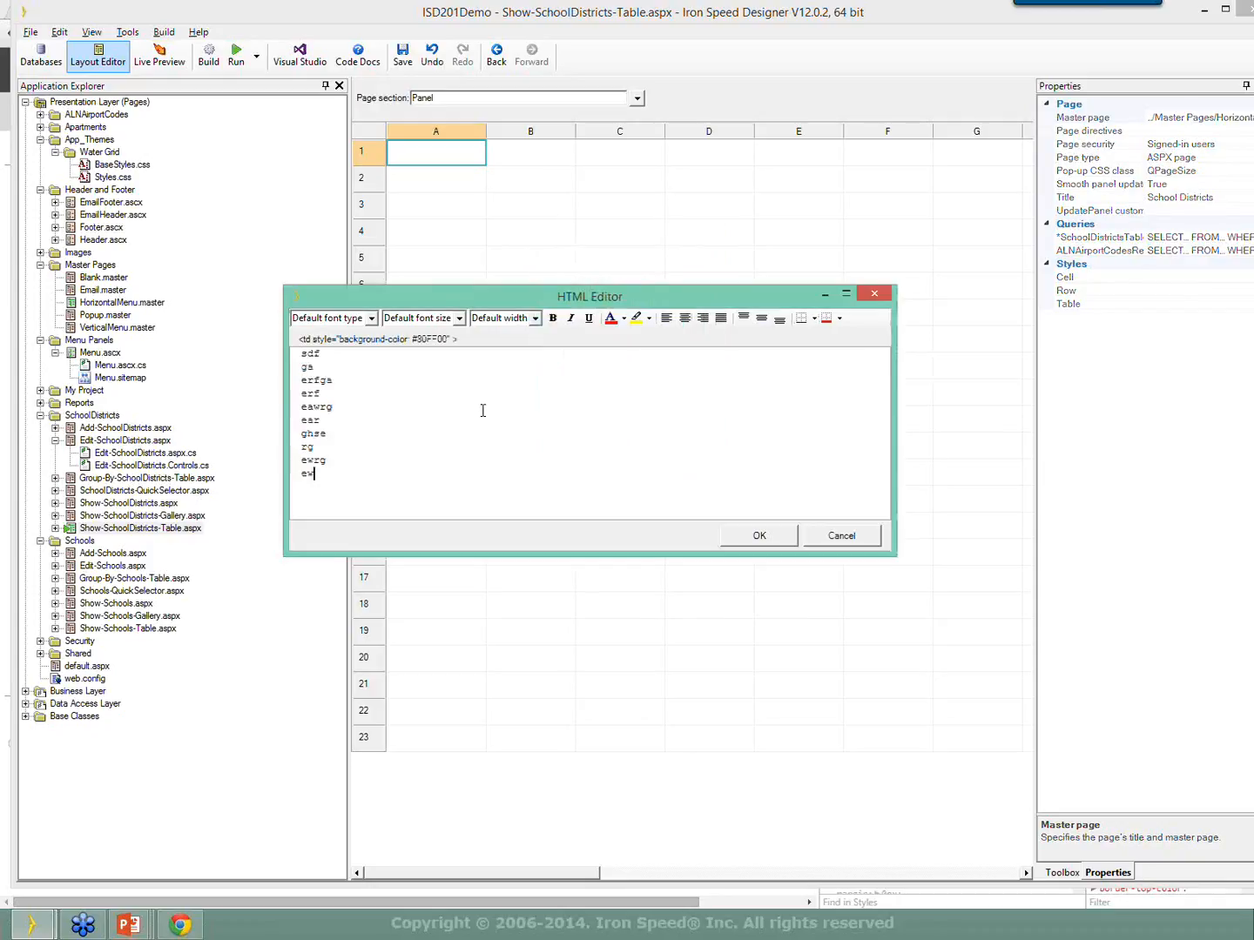
{"action": "left_click", "coordinate": [759, 535]}
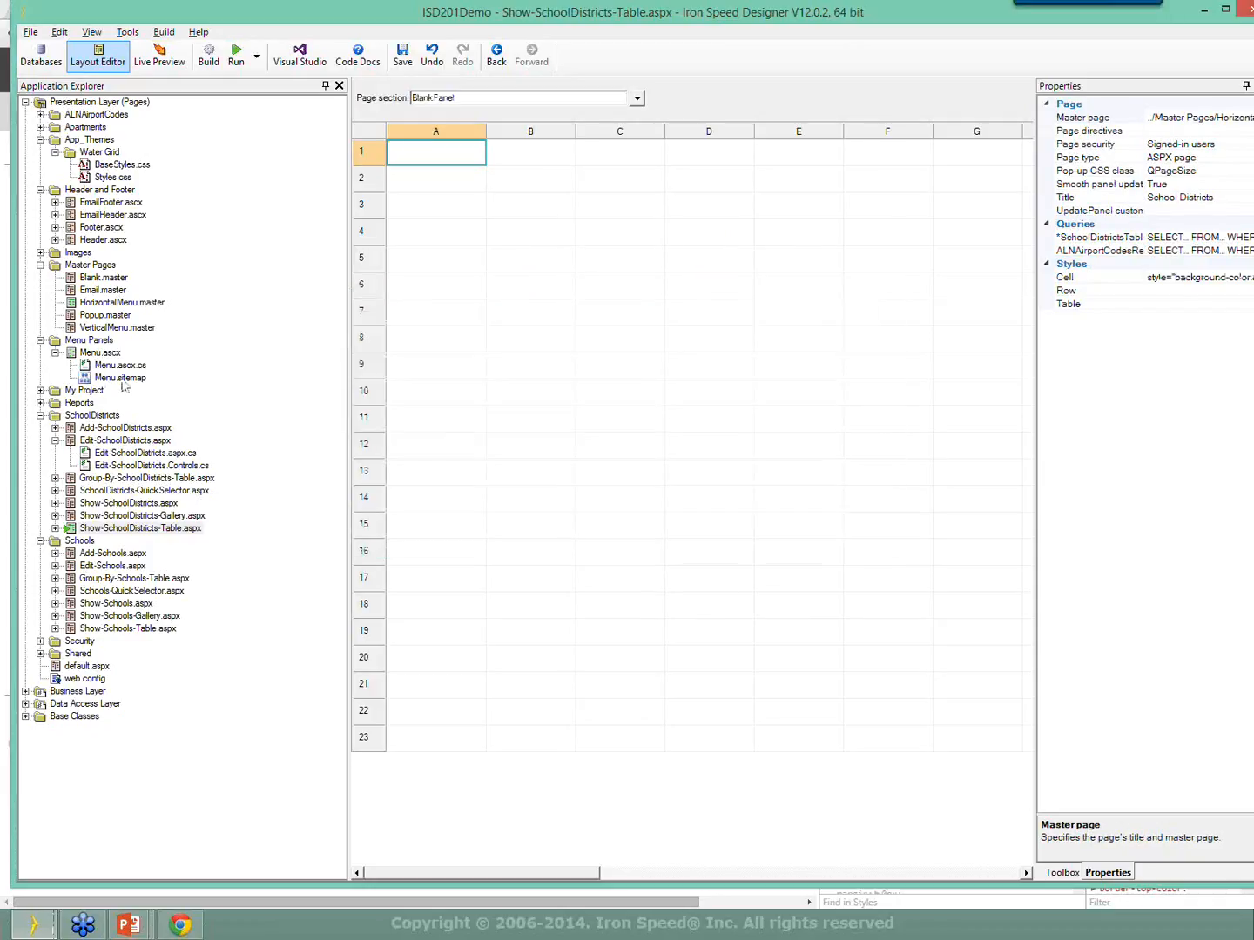
{"action": "left_click", "coordinate": [208, 59]}
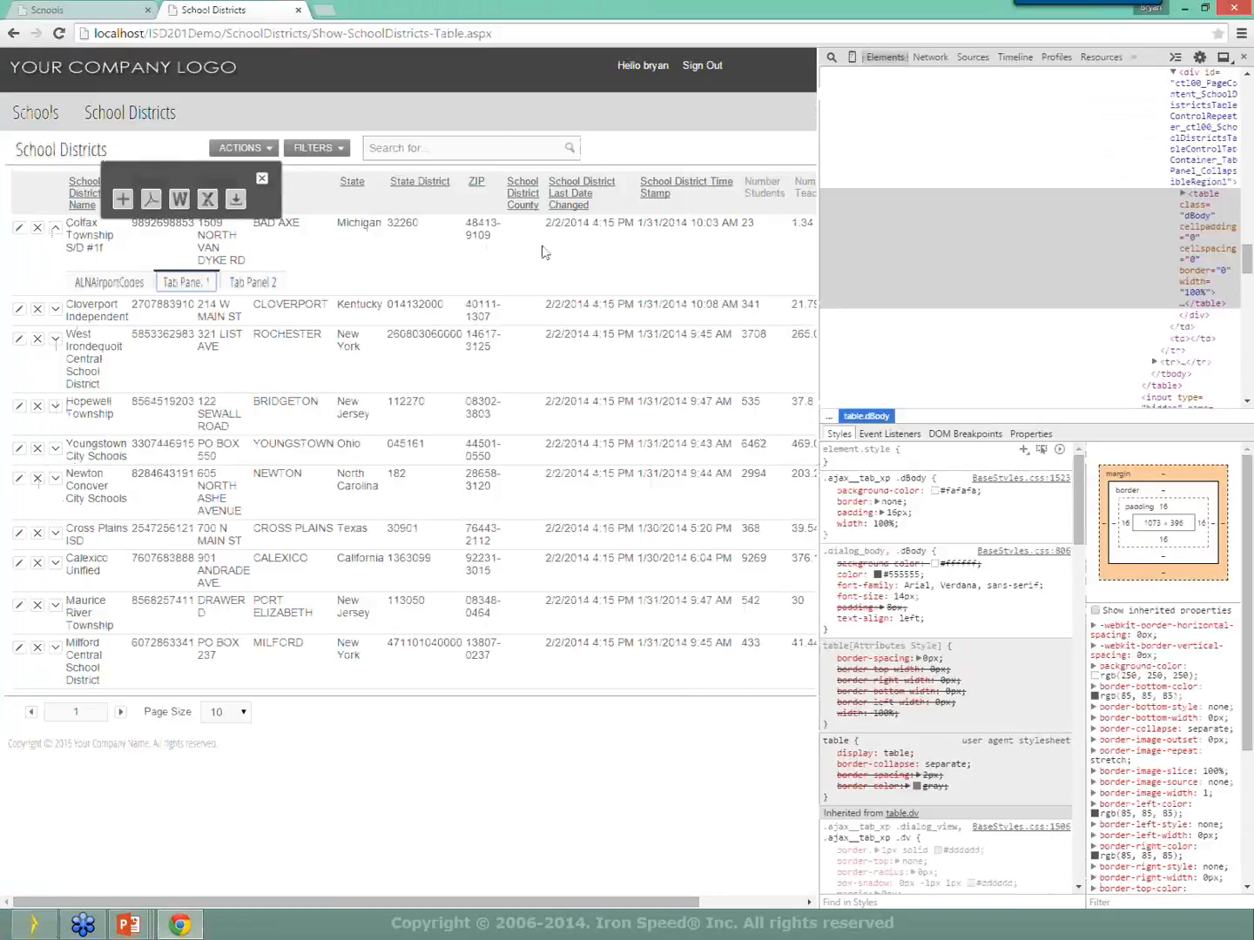
Reload the School Districts page in Chrome and close the developer tools.
{"action": "right_click", "coordinate": [540, 248]}
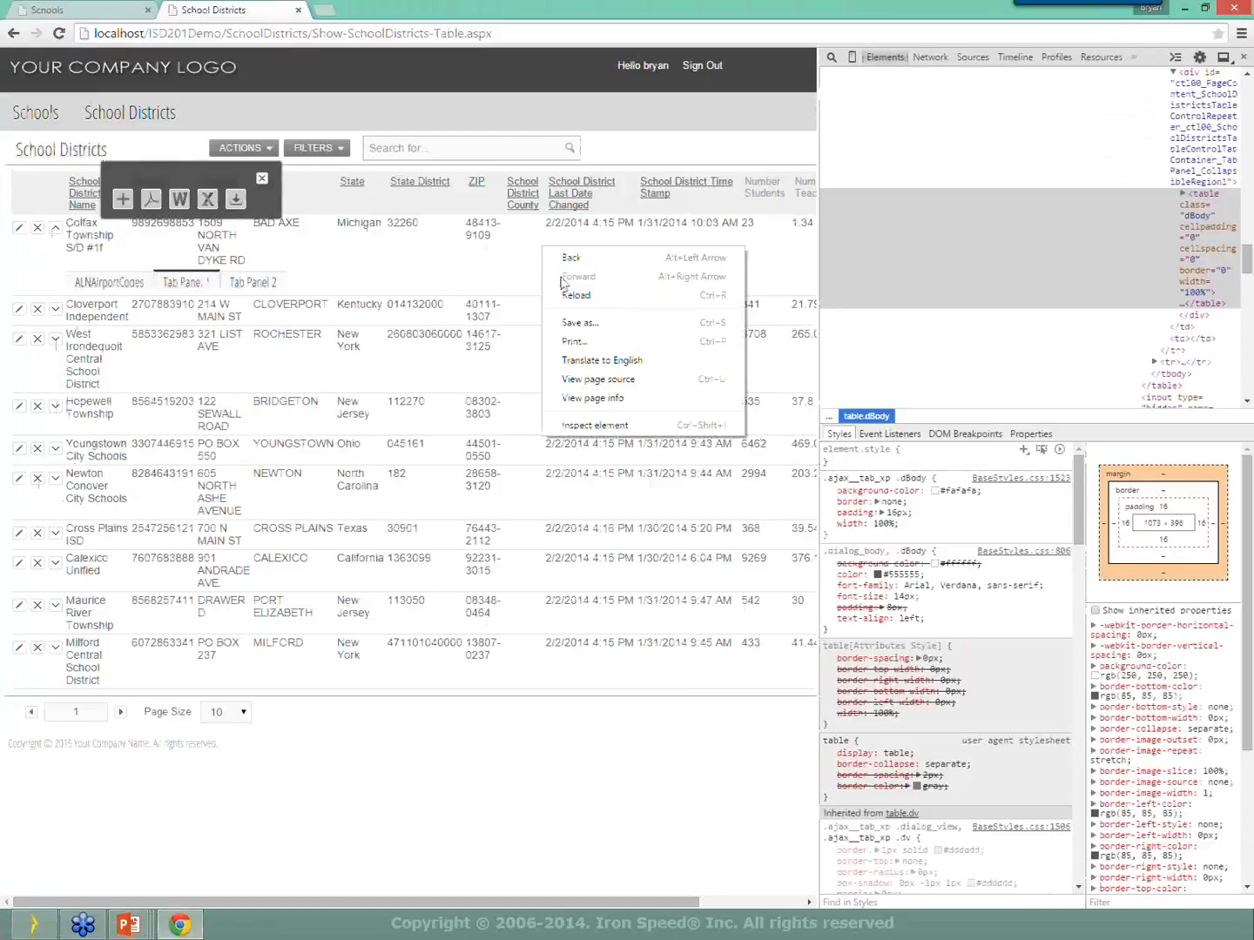
{"action": "left_click", "coordinate": [575, 296]}
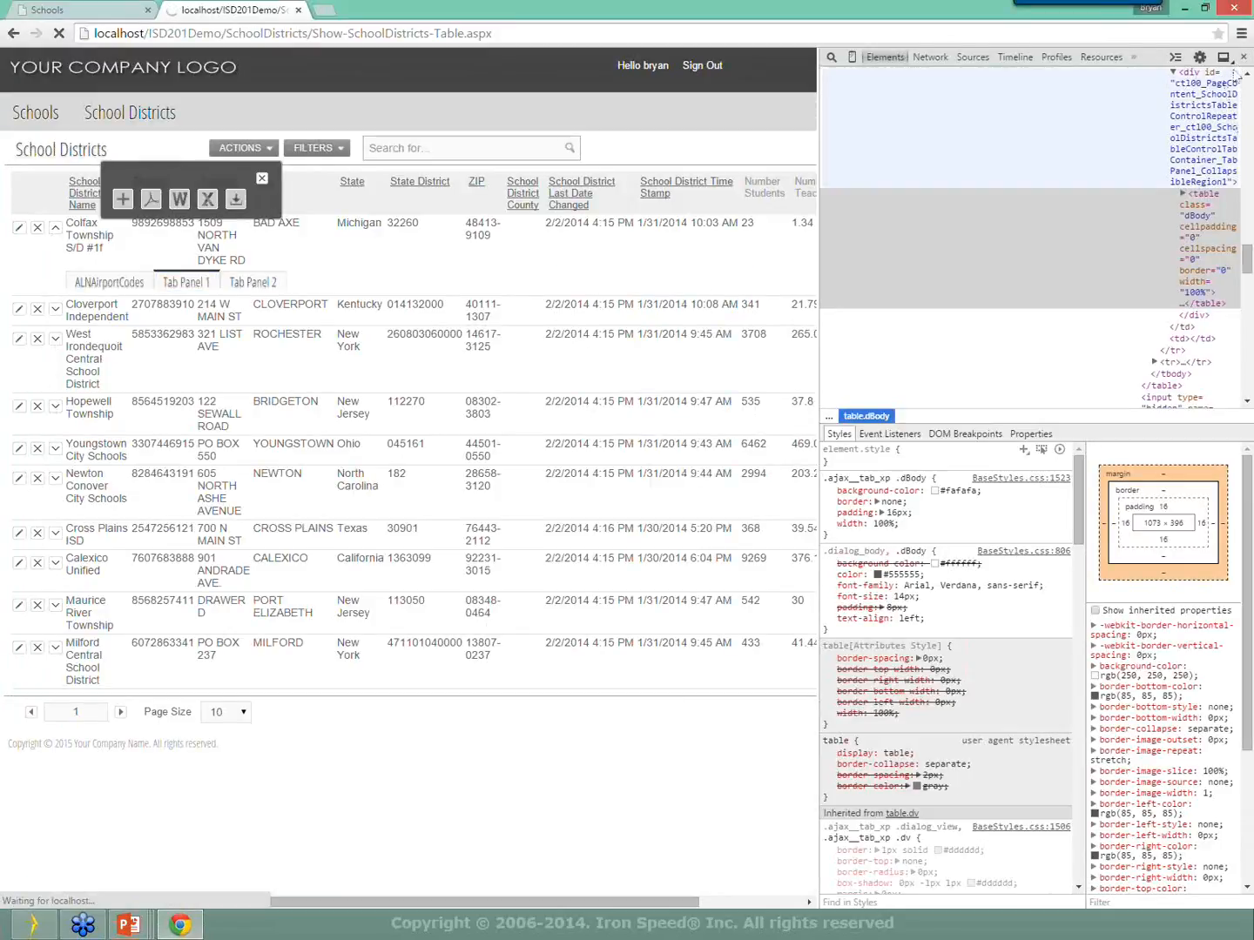
{"action": "left_click", "coordinate": [1241, 58]}
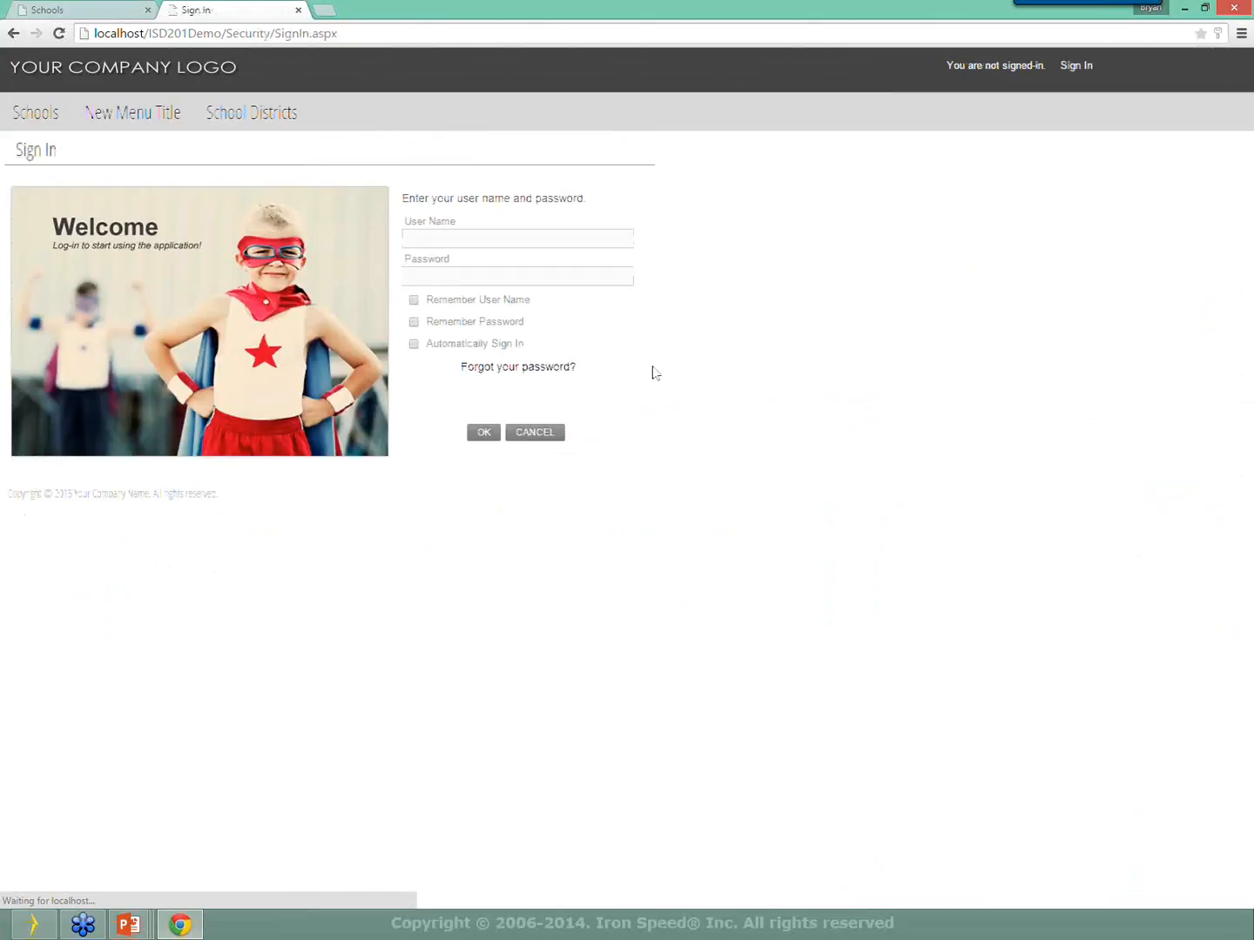
Sign in with the user name and password, ticking both Remember boxes.
{"action": "left_click", "coordinate": [455, 237]}
{"action": "type", "text": "bryan"}
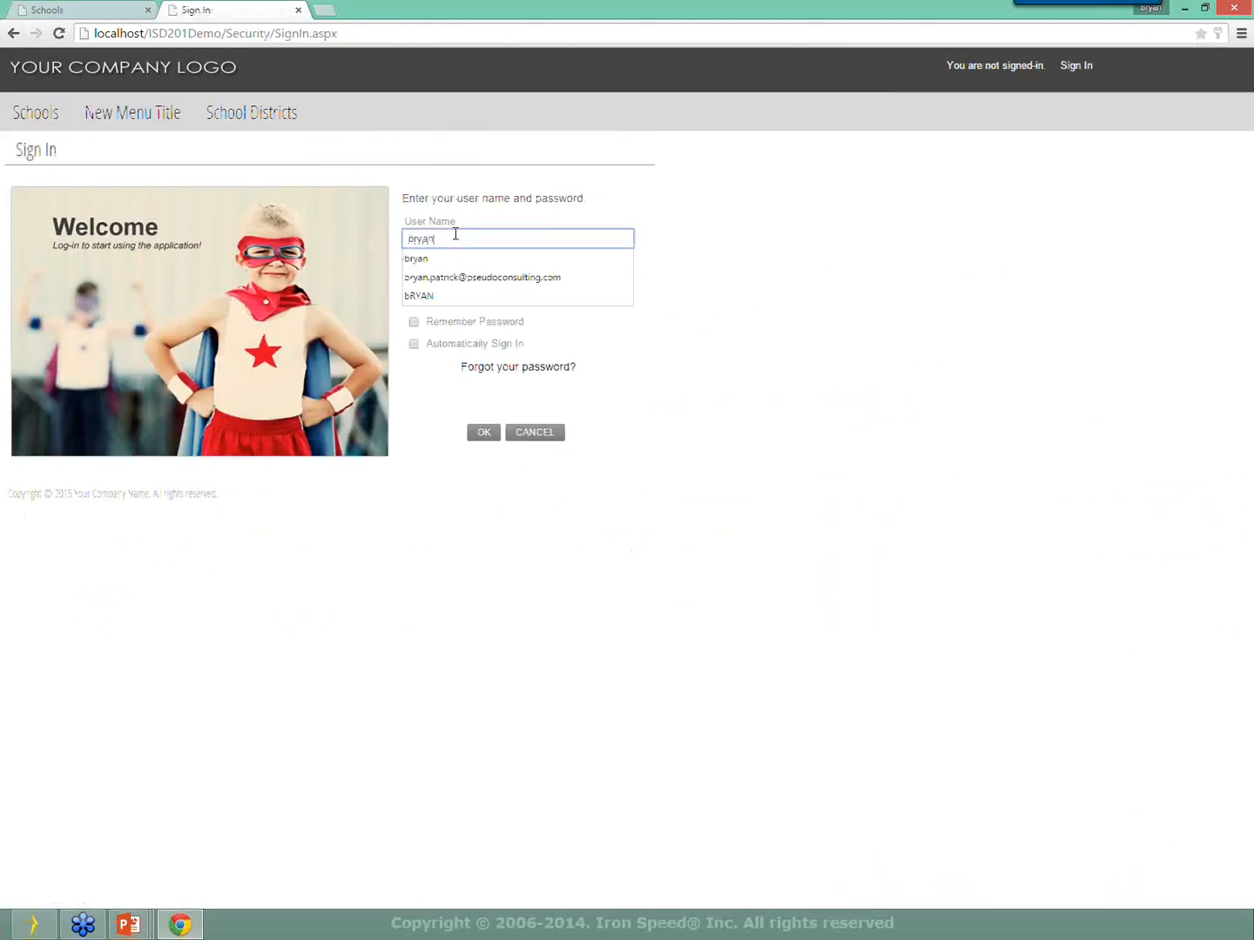
{"action": "key", "text": "Tab"}
{"action": "type", "text": "•••••••••"}
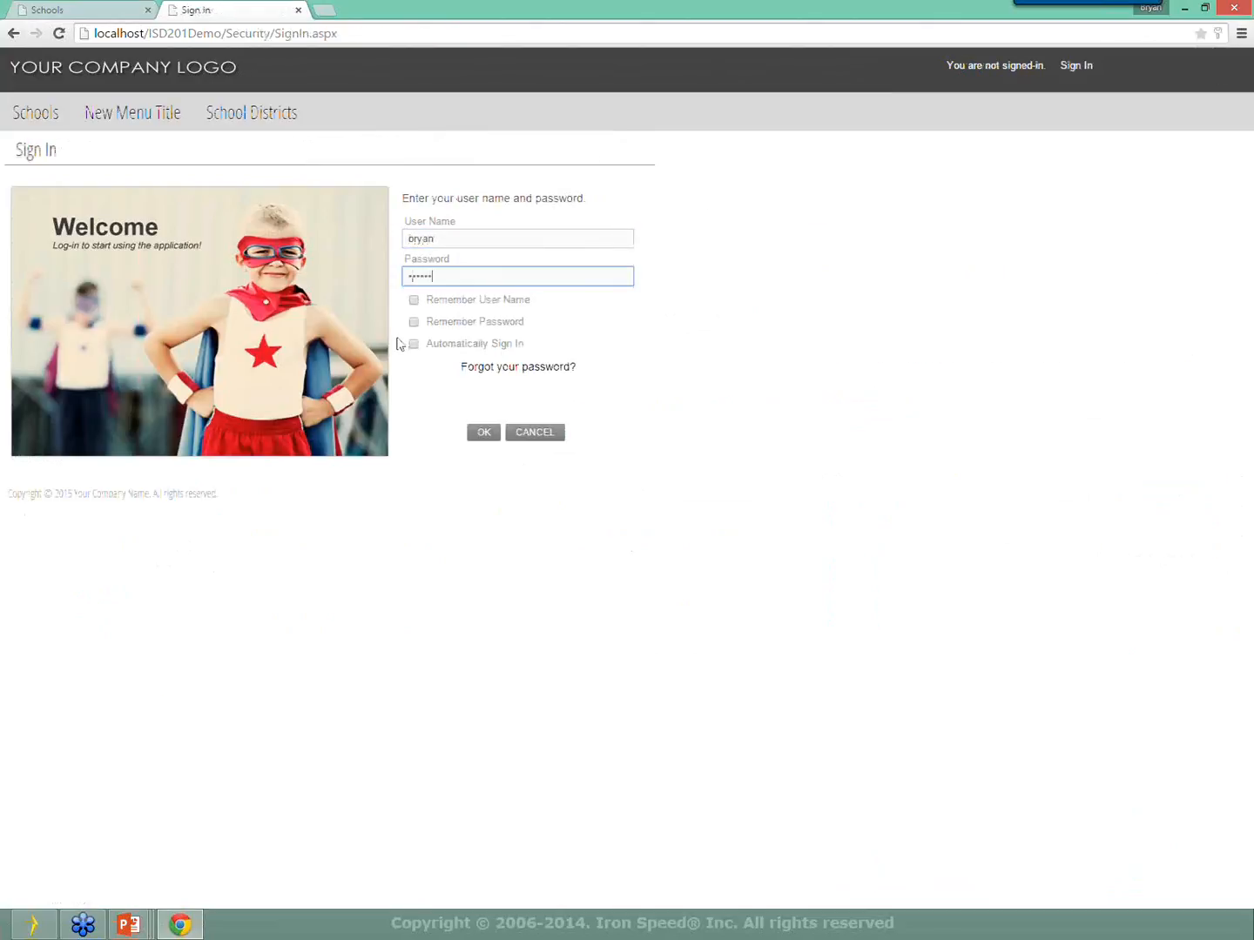
{"action": "left_click", "coordinate": [413, 300]}
{"action": "left_click", "coordinate": [413, 321]}
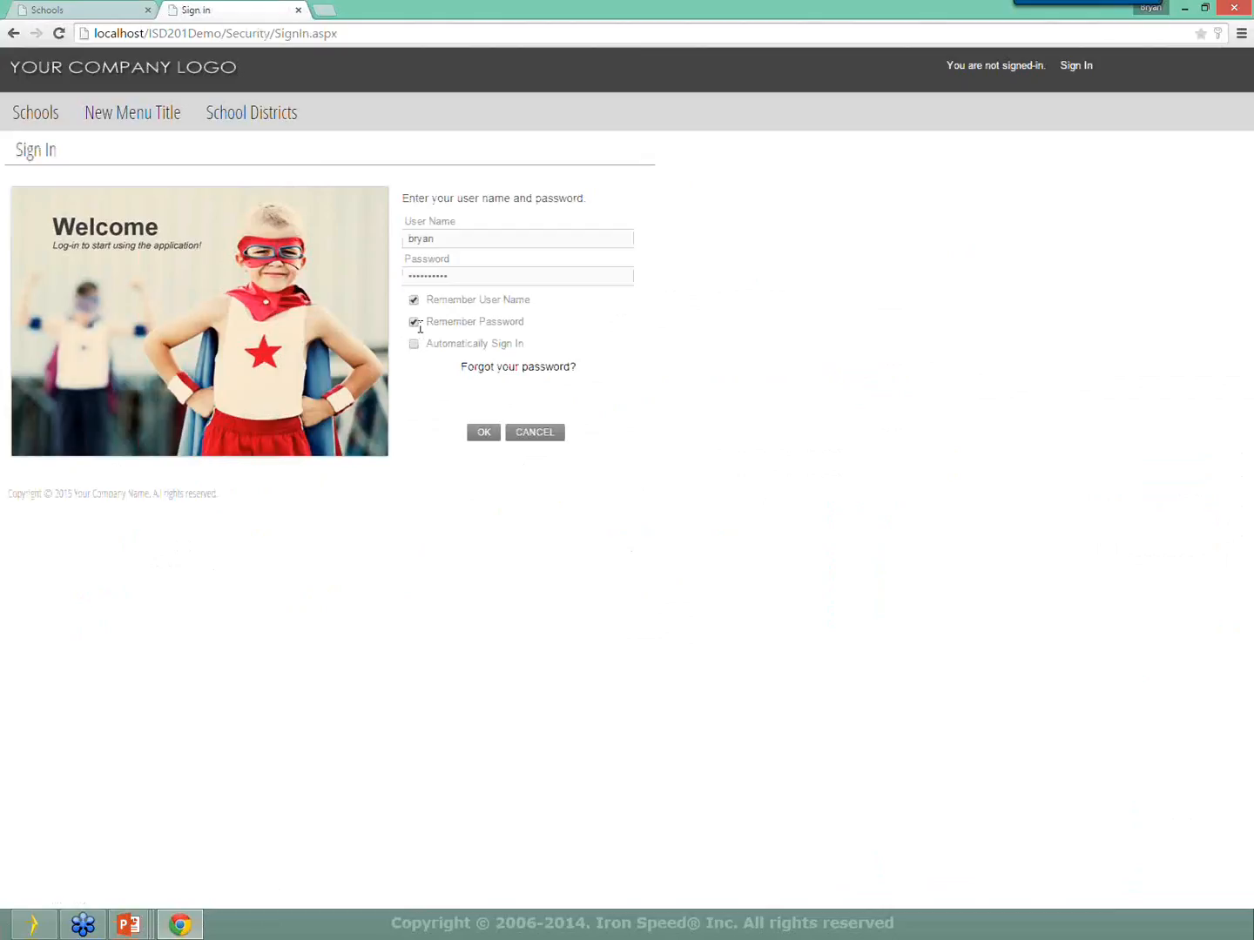
{"action": "left_click", "coordinate": [476, 439]}
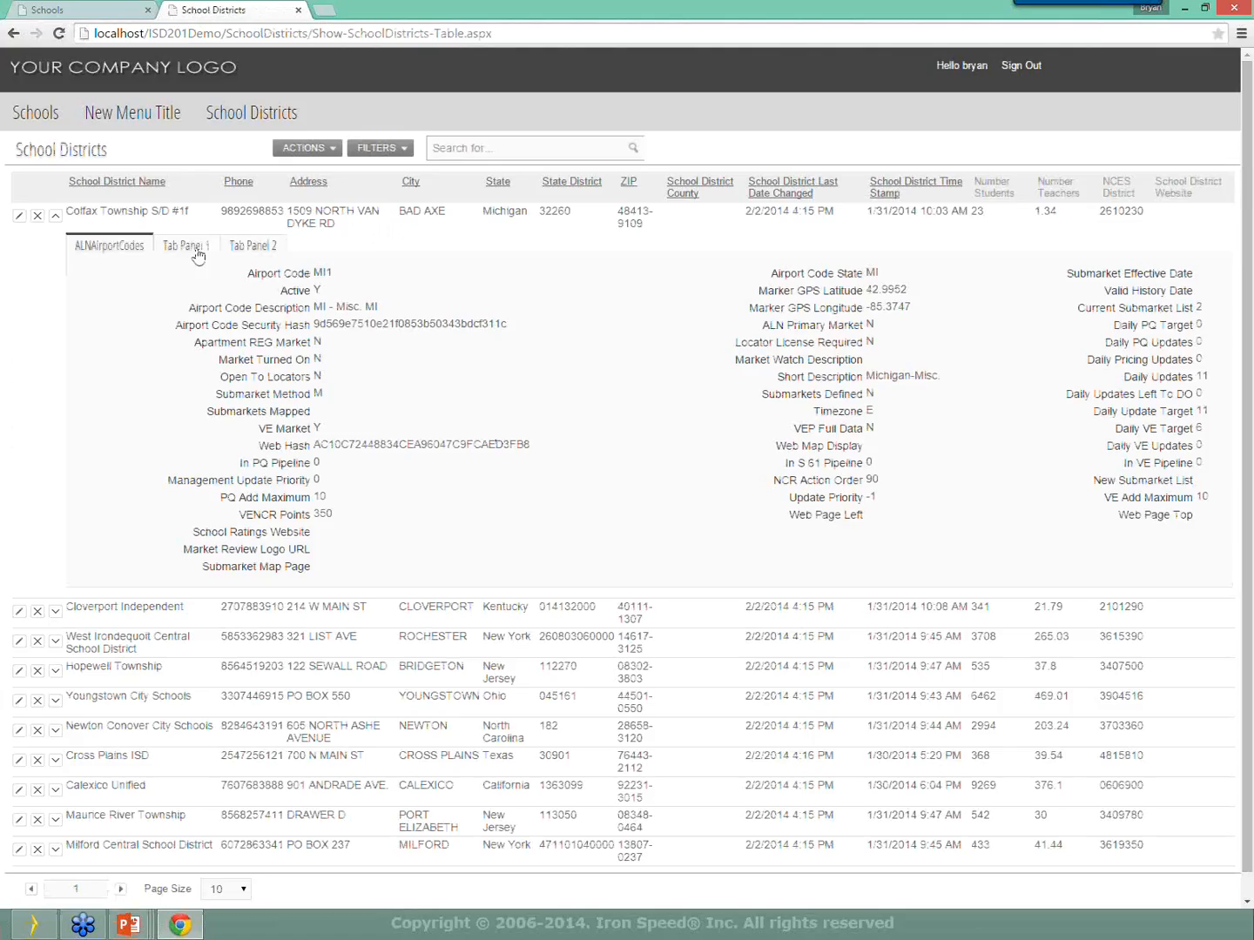
Switch among Tab Panel 1, Tab Panel 2 and ALNAirportCodes to check the green text, then return to the slideshow.
{"action": "left_click", "coordinate": [189, 248]}
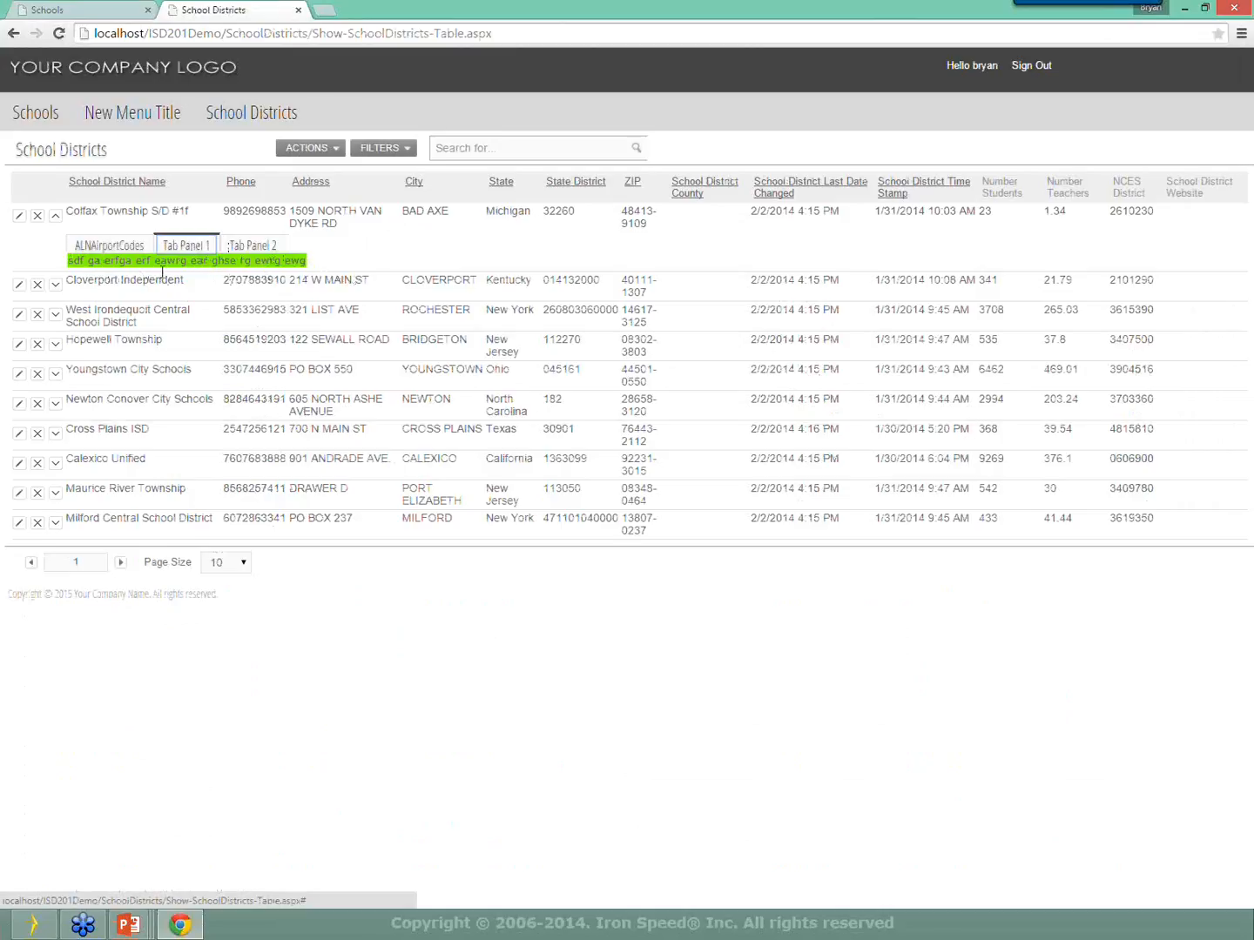
{"action": "left_click", "coordinate": [243, 253]}
{"action": "left_click", "coordinate": [192, 254]}
{"action": "left_click", "coordinate": [117, 254]}
{"action": "left_click", "coordinate": [180, 248]}
{"action": "left_click", "coordinate": [253, 252]}
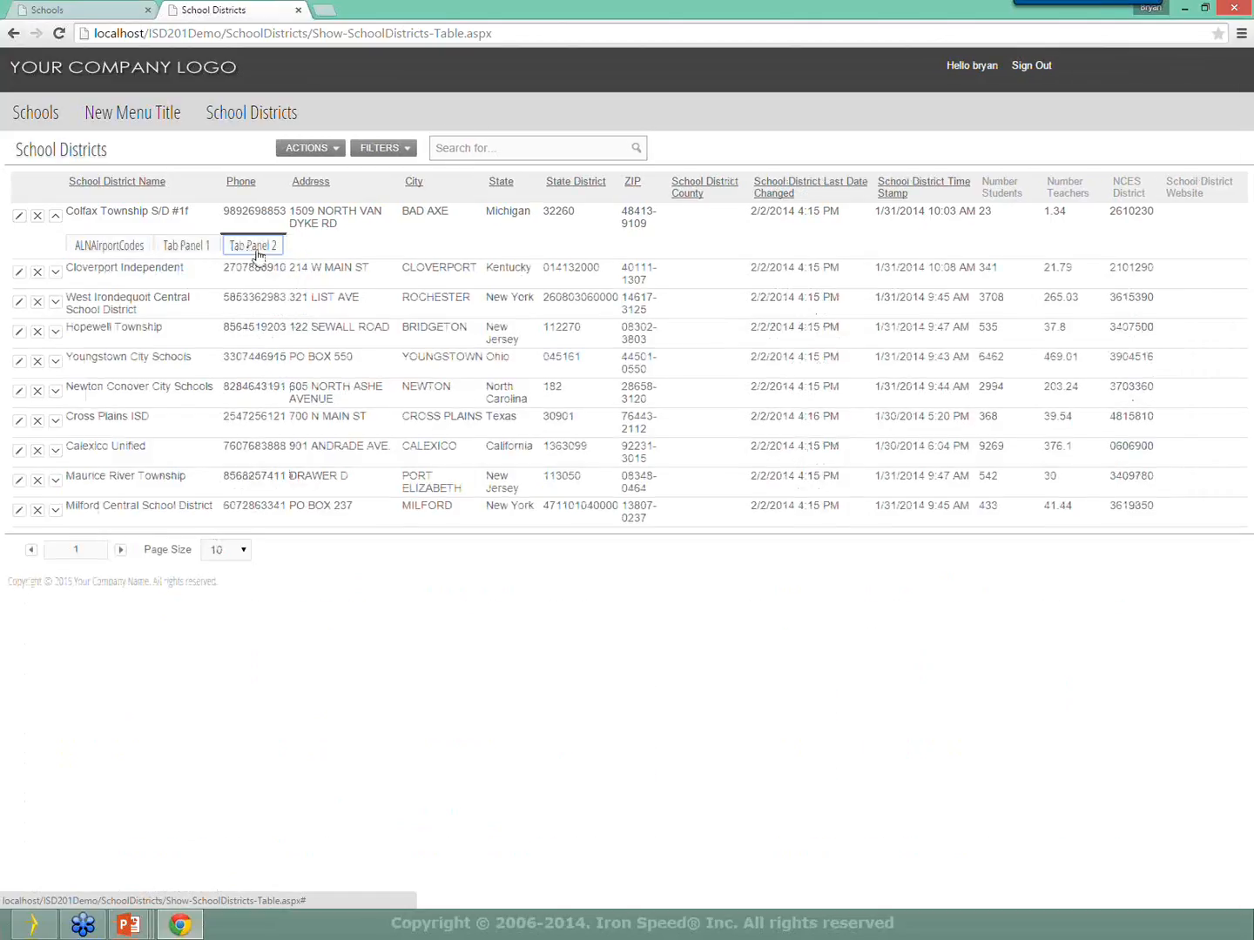
{"action": "left_click", "coordinate": [183, 255]}
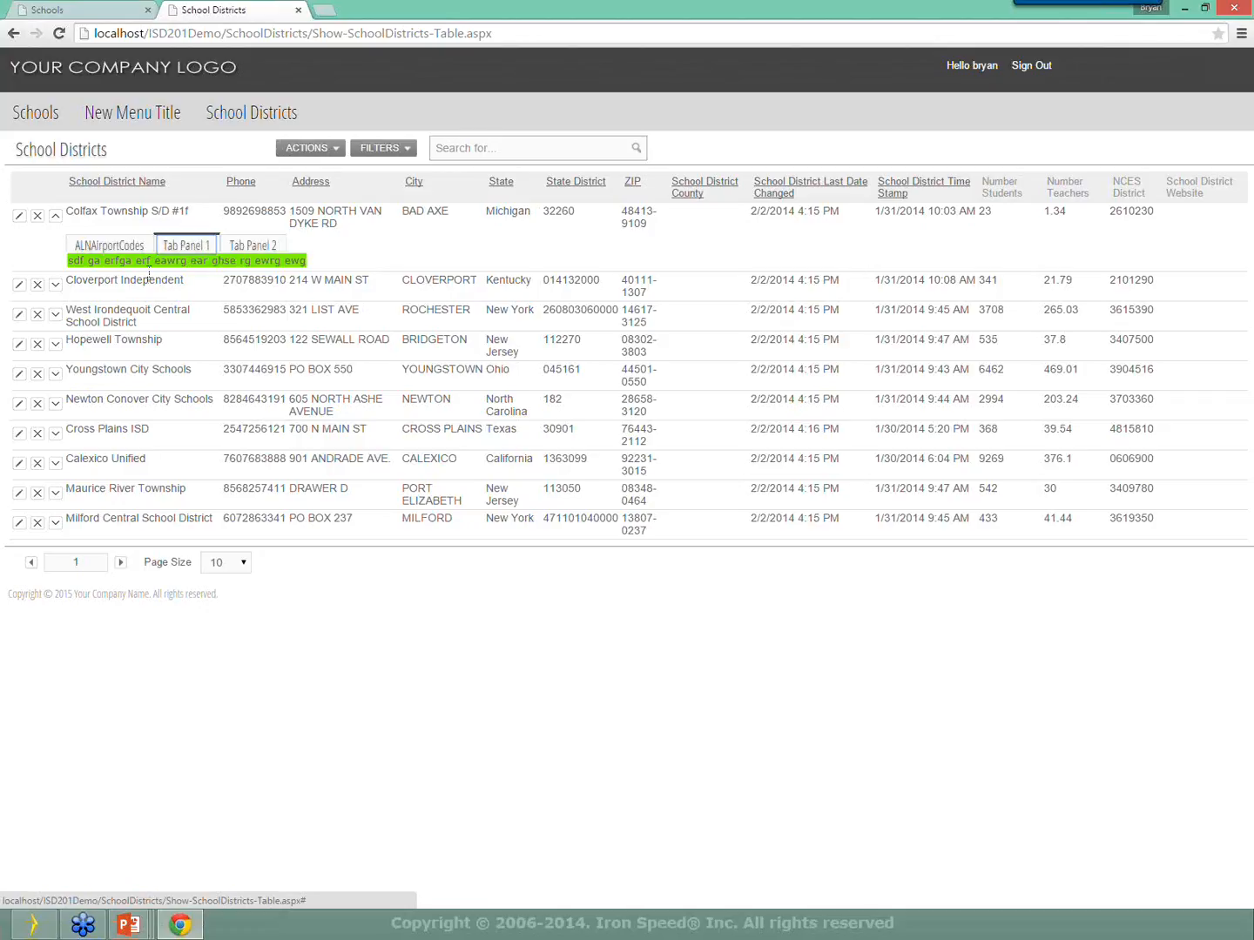
{"action": "left_click", "coordinate": [264, 247]}
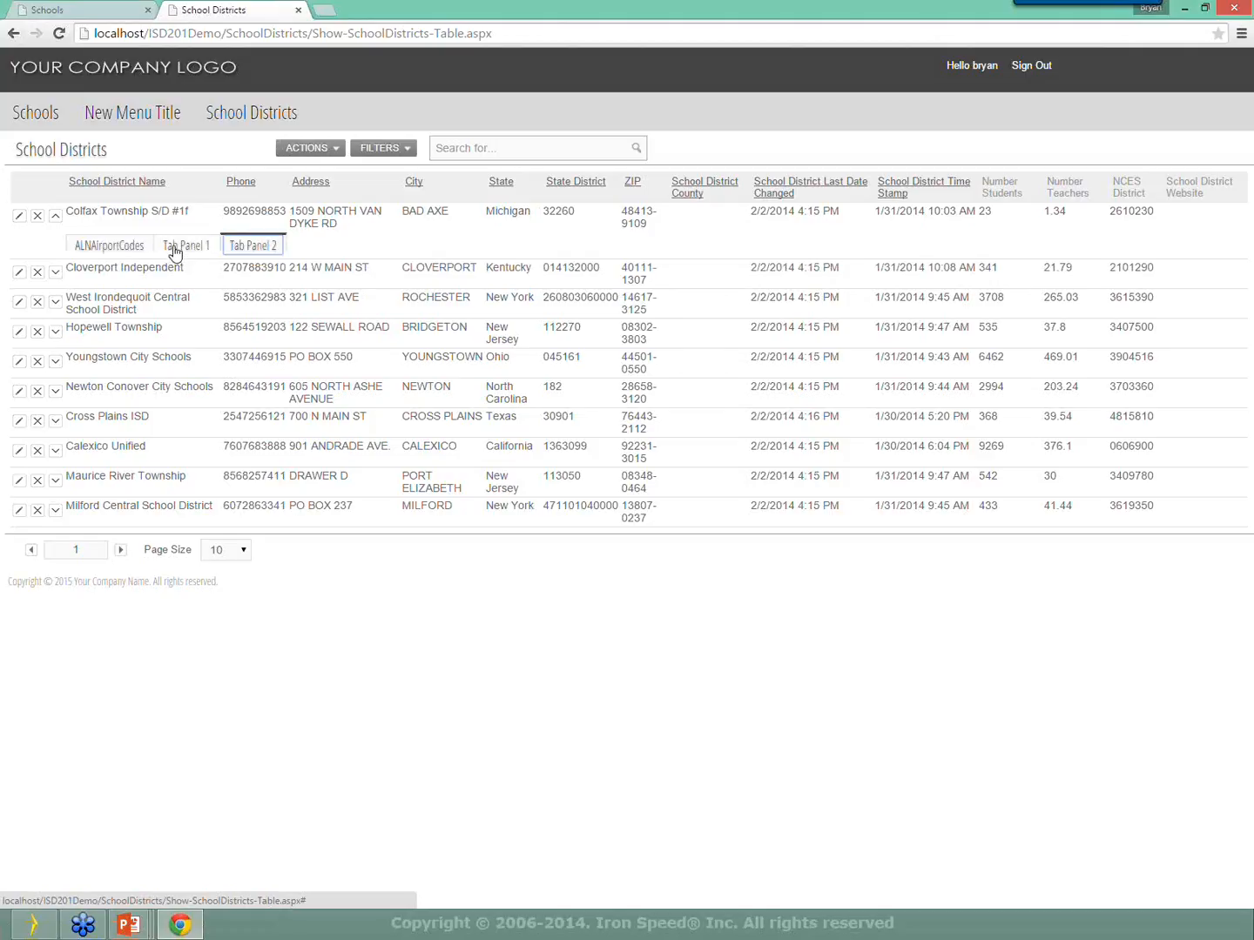
{"action": "left_click", "coordinate": [175, 248]}
{"action": "left_click", "coordinate": [126, 246]}
{"action": "left_click", "coordinate": [188, 246]}
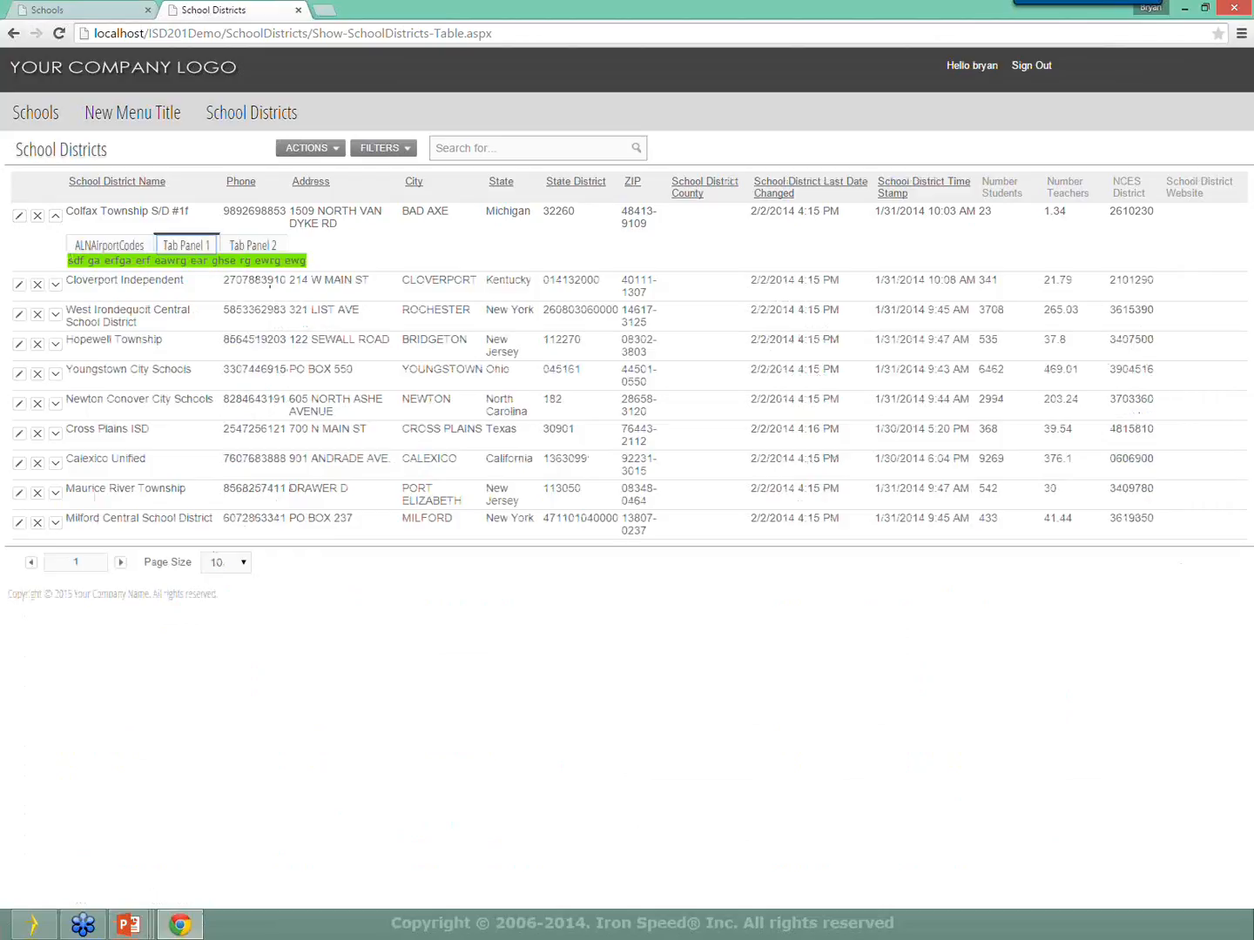
{"action": "key", "text": "alt+Tab"}
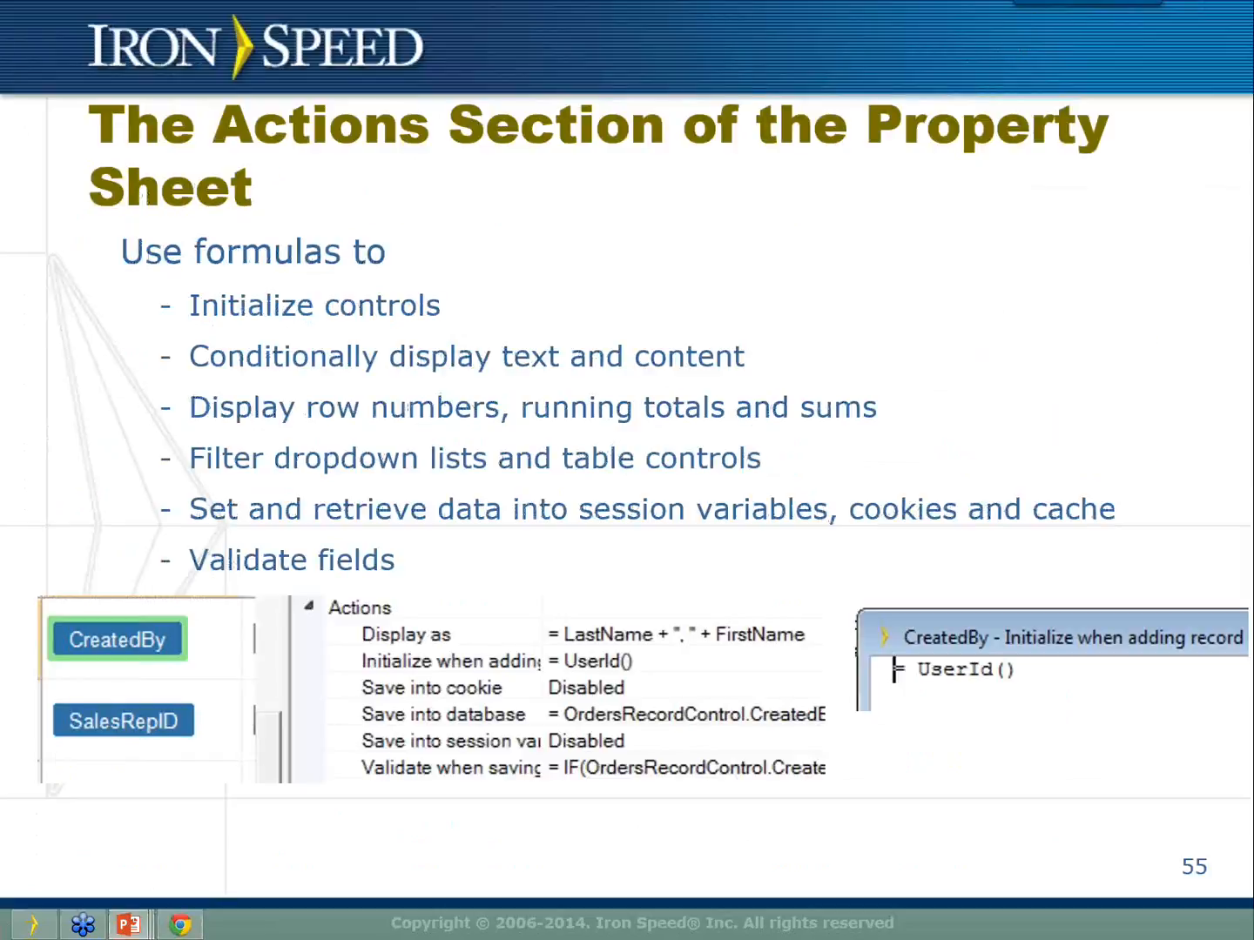
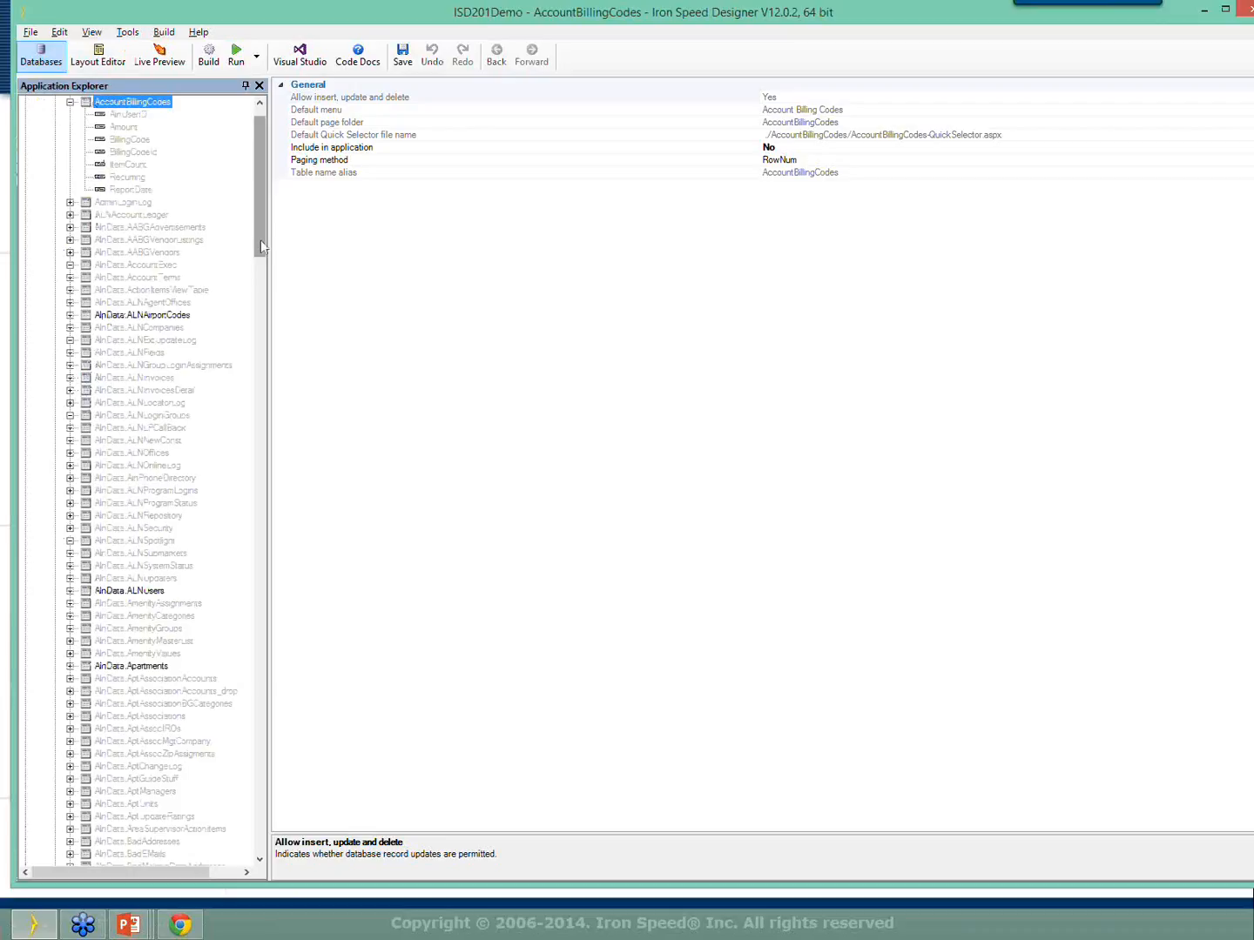
Expand the Schools table and show its SchoolDistrict column properties (Display as SchoolDistricts.SchoolDistrictName).
{"action": "scroll", "coordinate": [244, 805], "scroll_direction": "up", "scroll_amount": 4}
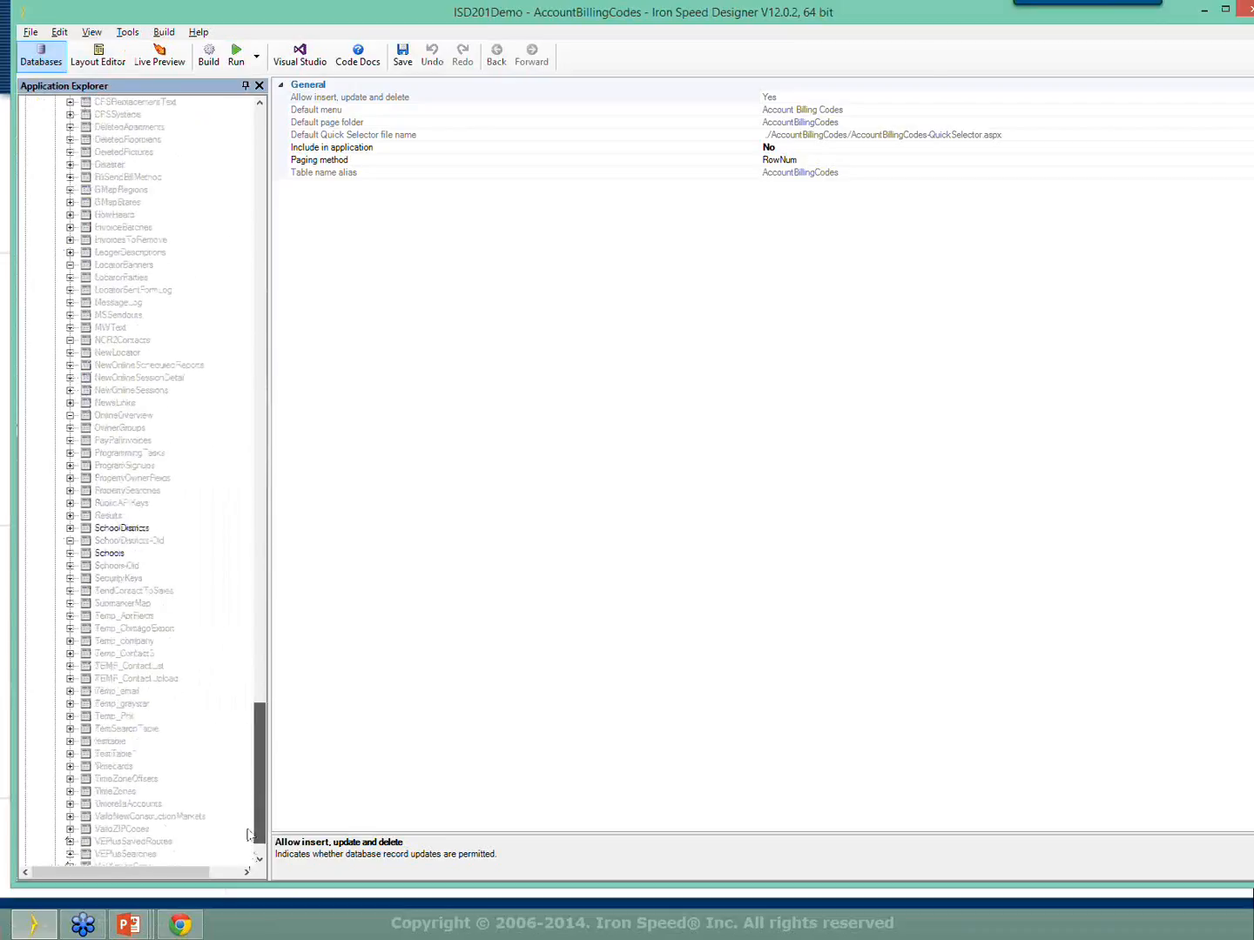
{"action": "left_click", "coordinate": [70, 666]}
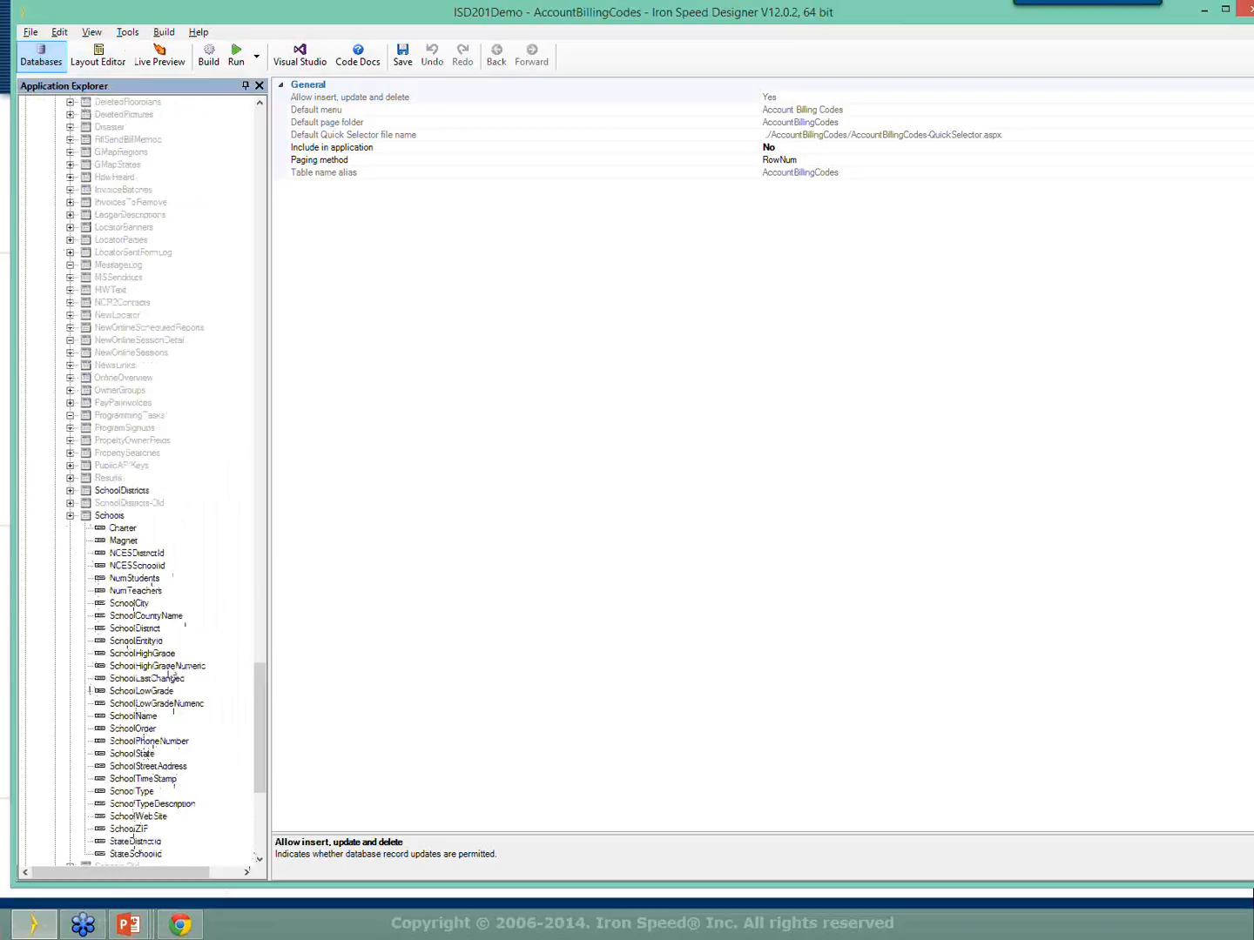
{"action": "left_click", "coordinate": [137, 629]}
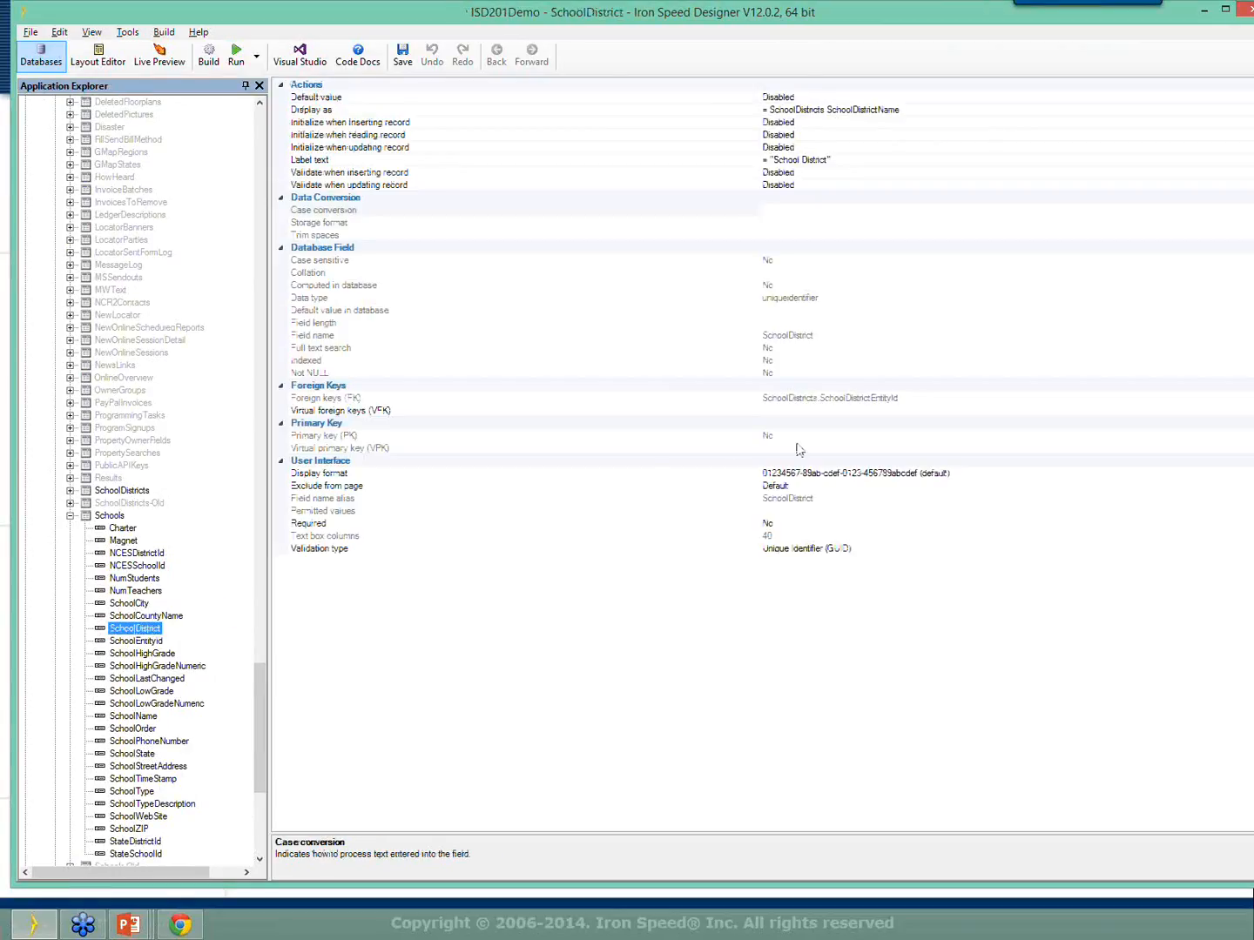
Inspect the SchoolDistrict Display as formula without changing it, then switch to the Edit-SchoolDistricts page layout.
{"action": "left_click", "coordinate": [830, 108]}
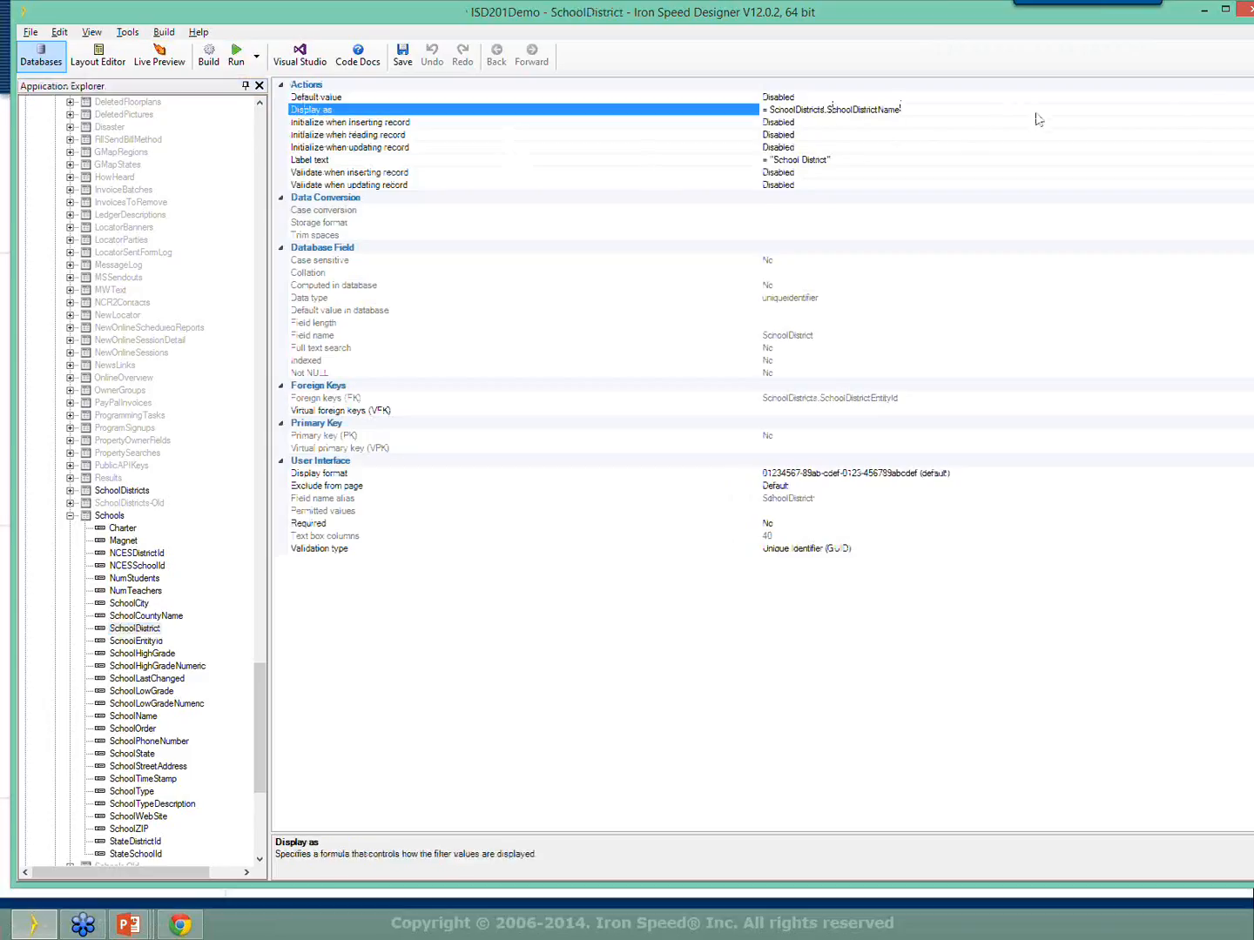
{"action": "left_click_drag", "start_coordinate": [924, 112], "coordinate": [738, 121]}
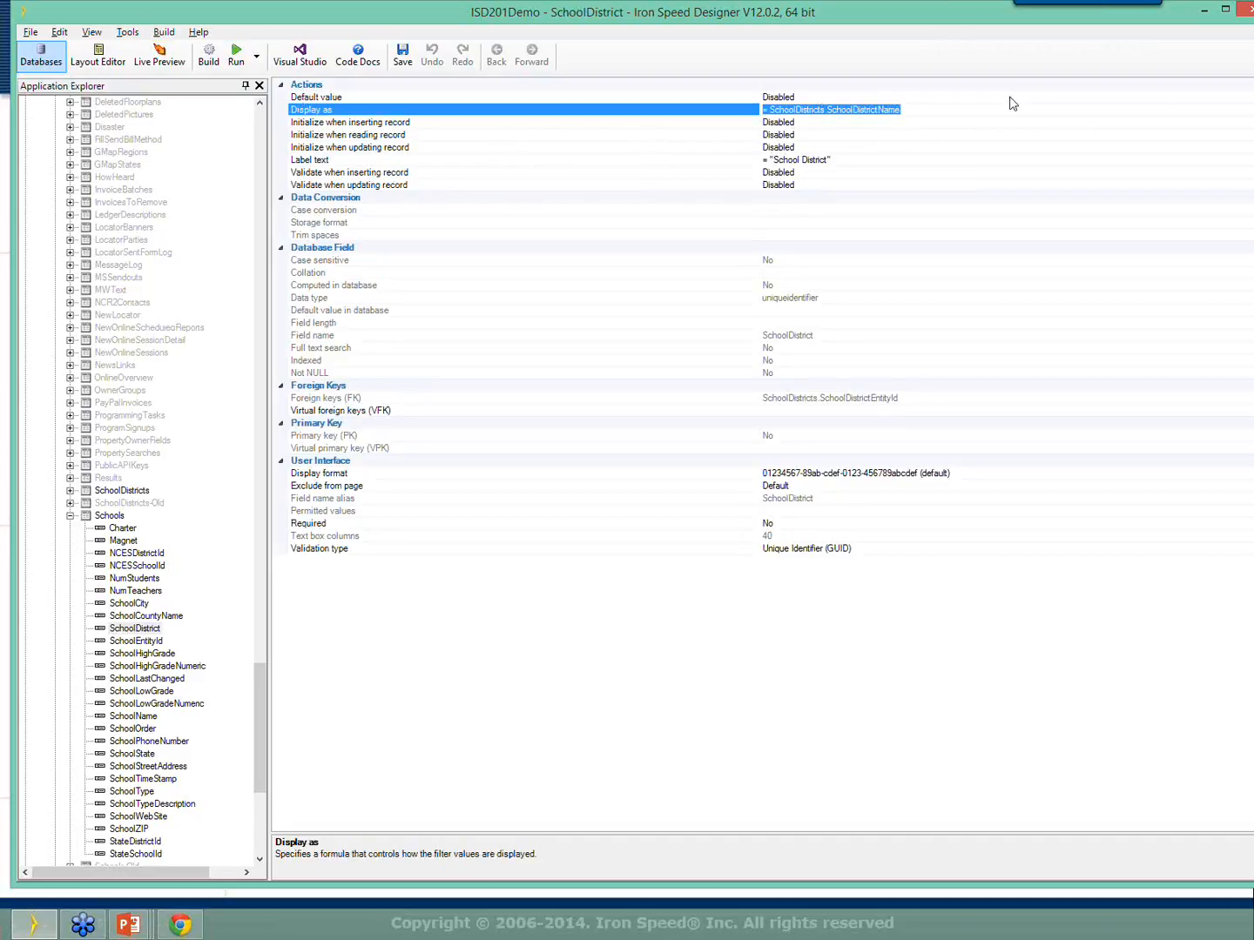
{"action": "left_click", "coordinate": [915, 110]}
{"action": "left_click_drag", "start_coordinate": [915, 109], "coordinate": [775, 111]}
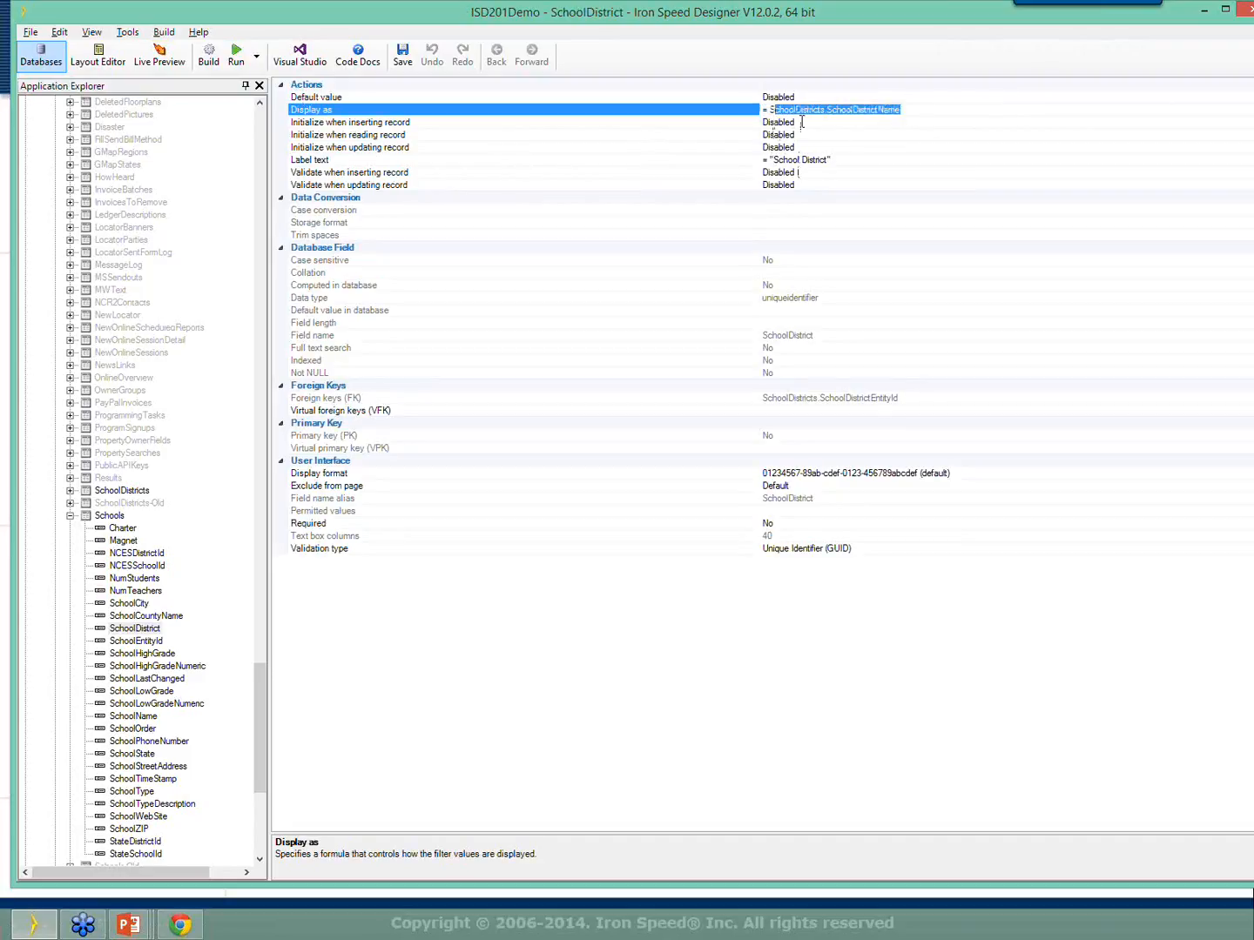
{"action": "left_click", "coordinate": [889, 114]}
{"action": "right_click", "coordinate": [906, 111]}
{"action": "left_click", "coordinate": [903, 102]}
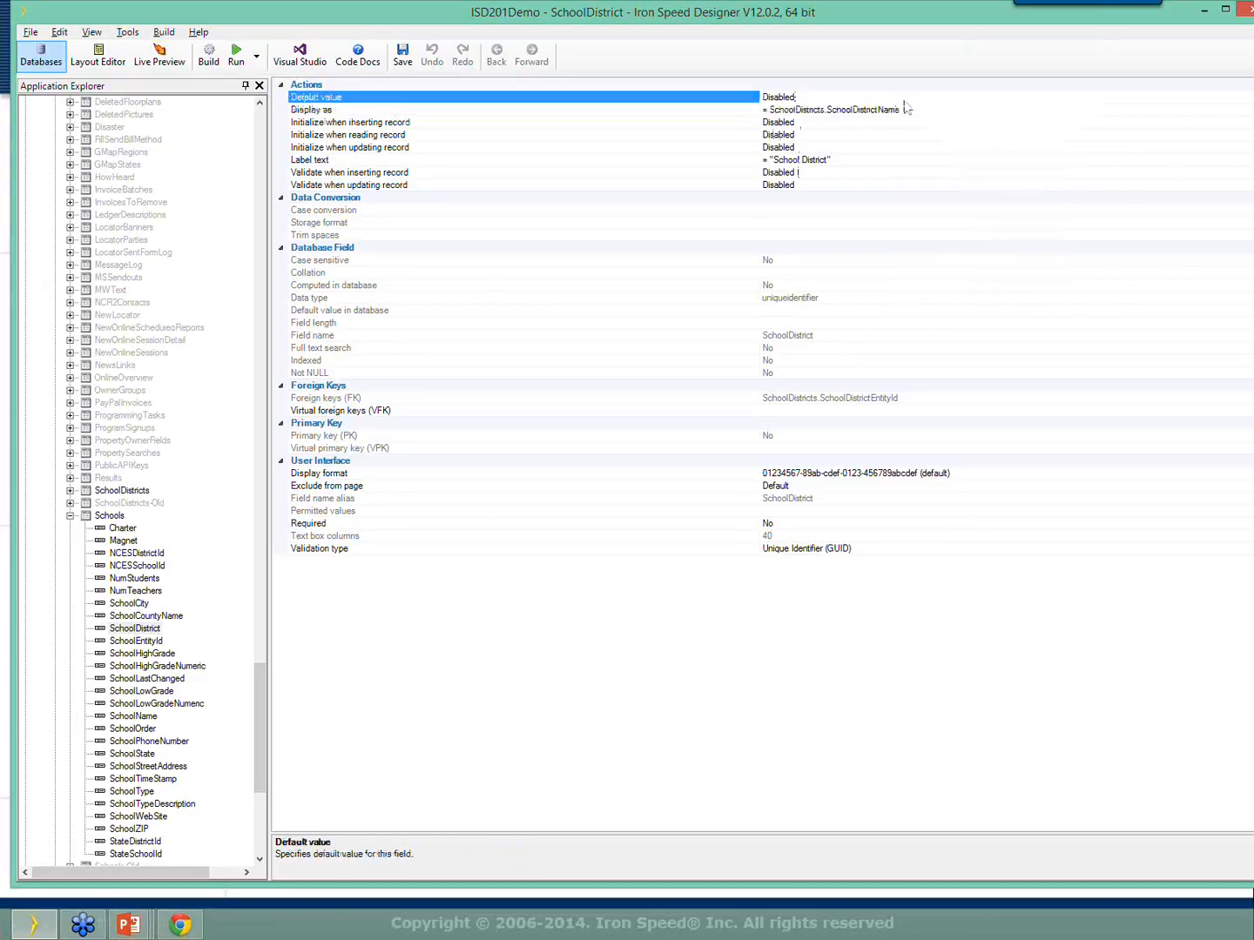
{"action": "left_click", "coordinate": [903, 110]}
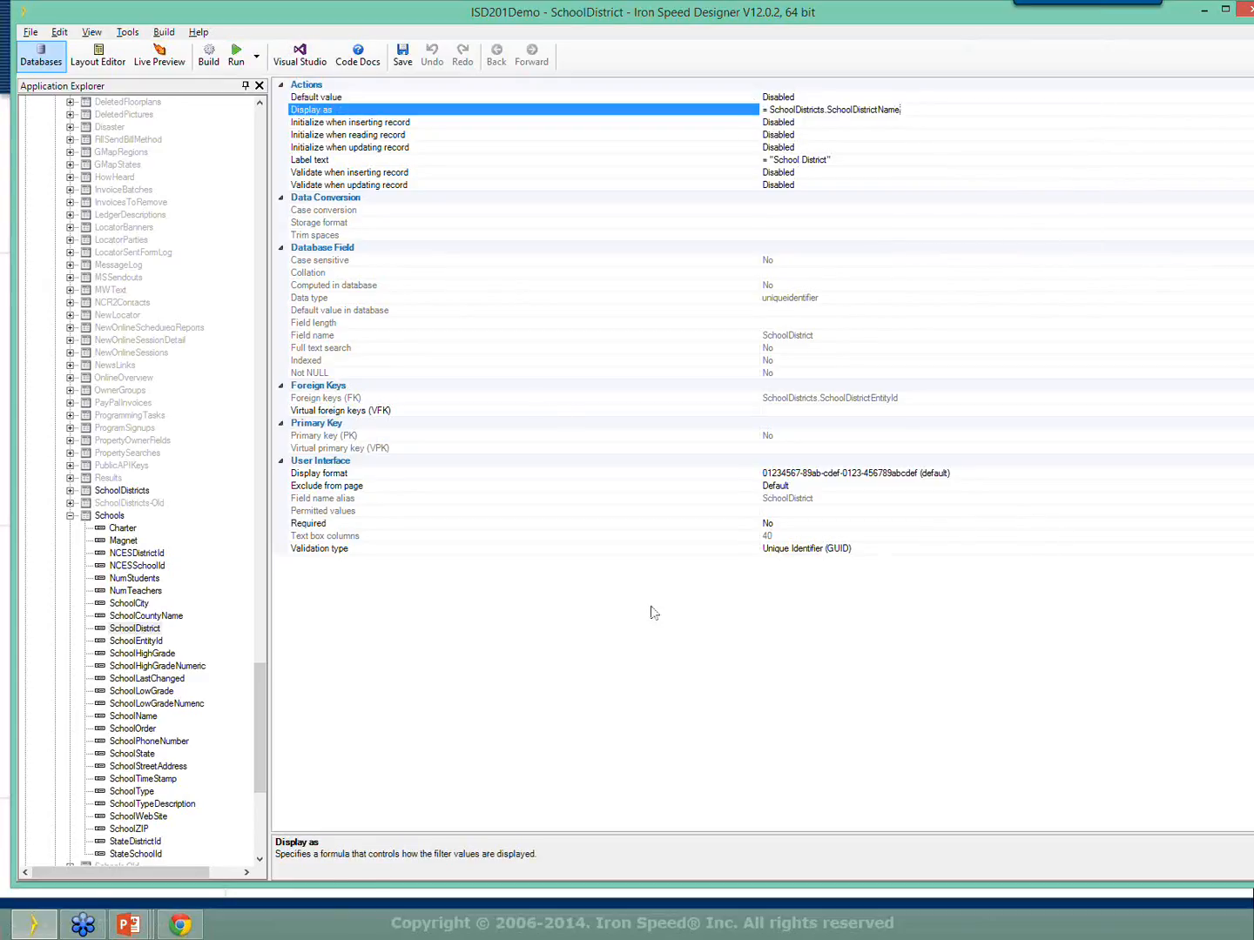
{"action": "left_click", "coordinate": [91, 63]}
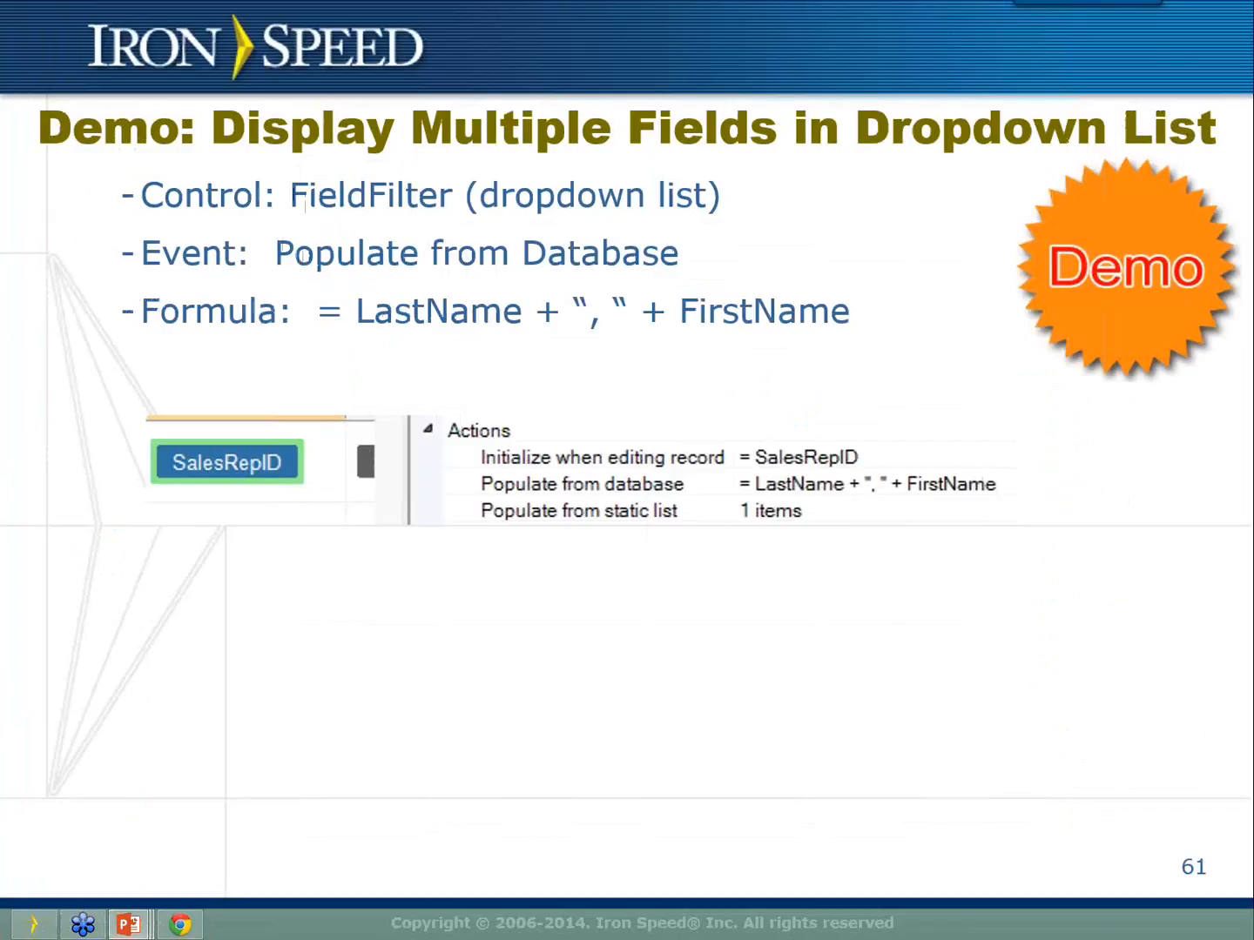
Advance the slideshow from slide 61 past the Questions slide to slide 63 on the Query Wizard.
{"action": "key", "text": "Right"}
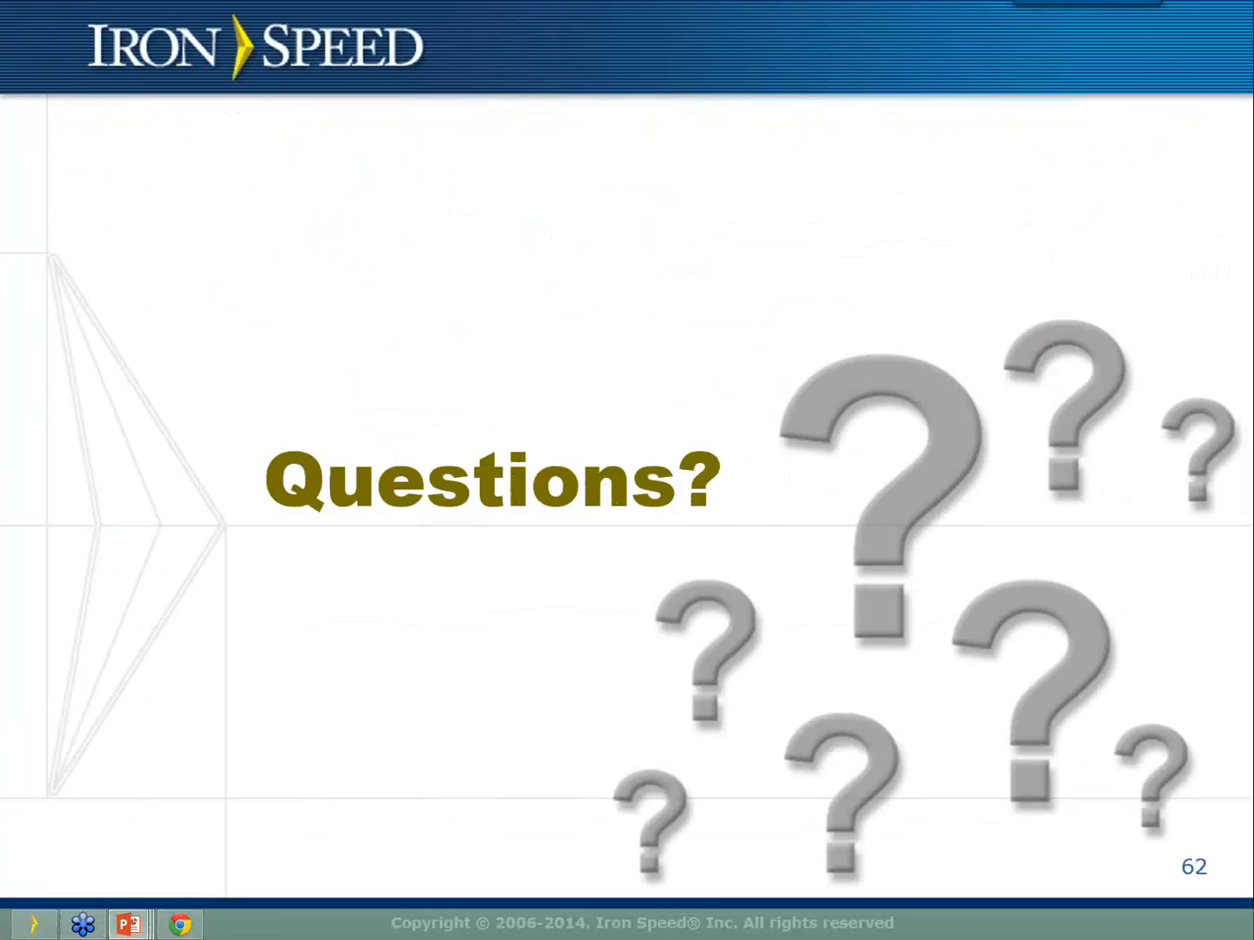
{"action": "key", "text": "Right"}
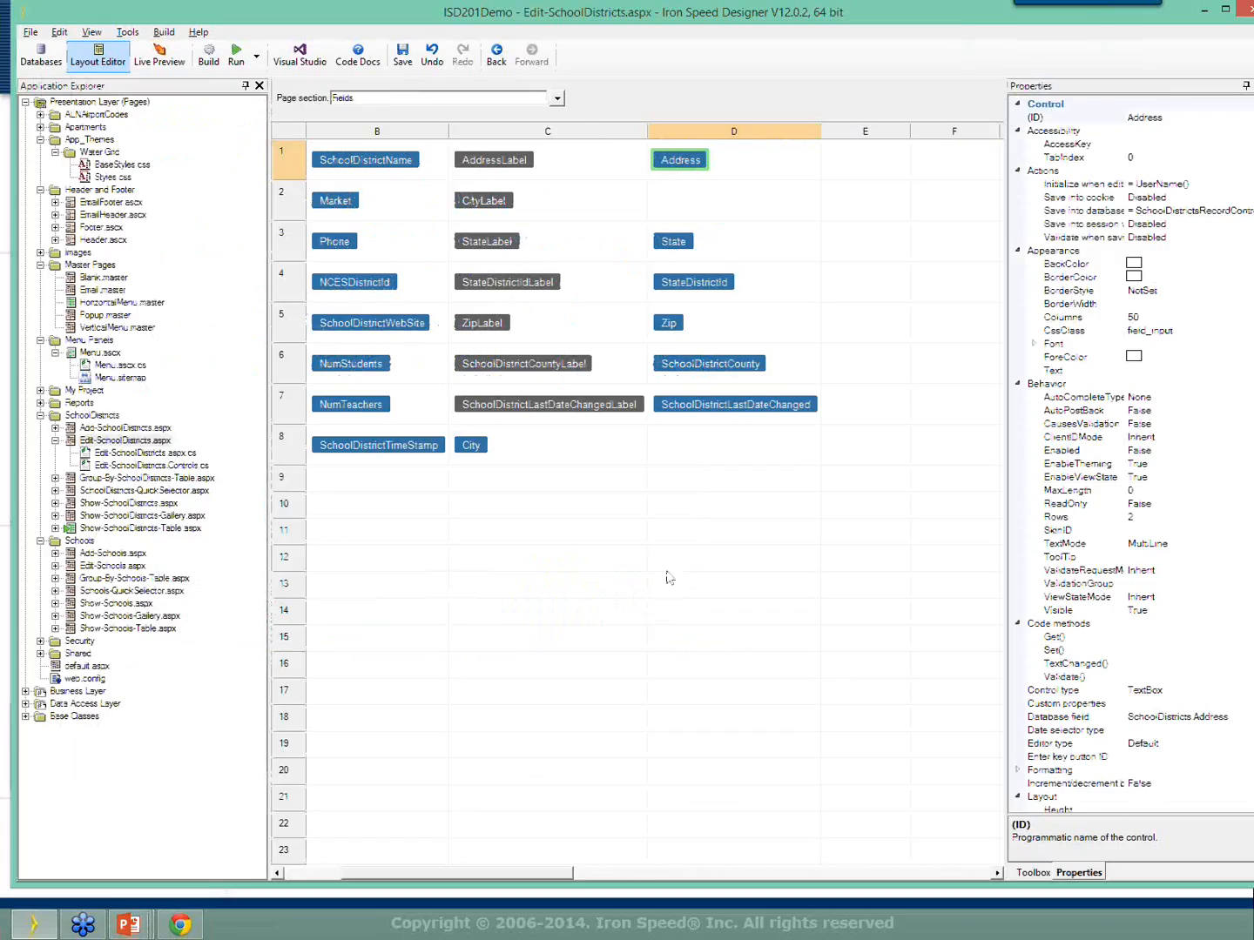
Open the Show-SchoolDistricts-Table page and select its SchoolDistrictsTableControl.
{"action": "left_click", "coordinate": [557, 99]}
{"action": "left_click", "coordinate": [406, 129]}
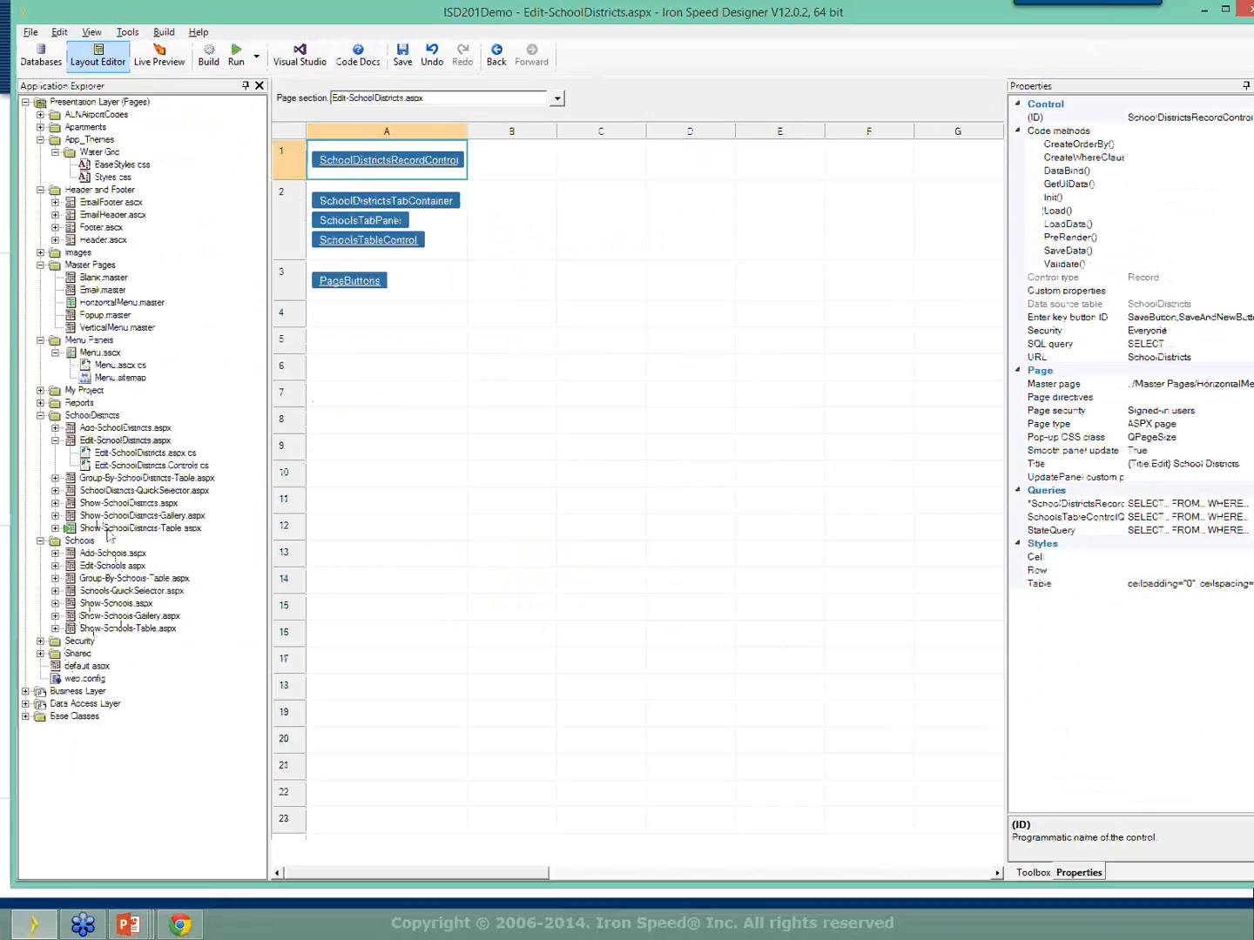
{"action": "double_click", "coordinate": [104, 529]}
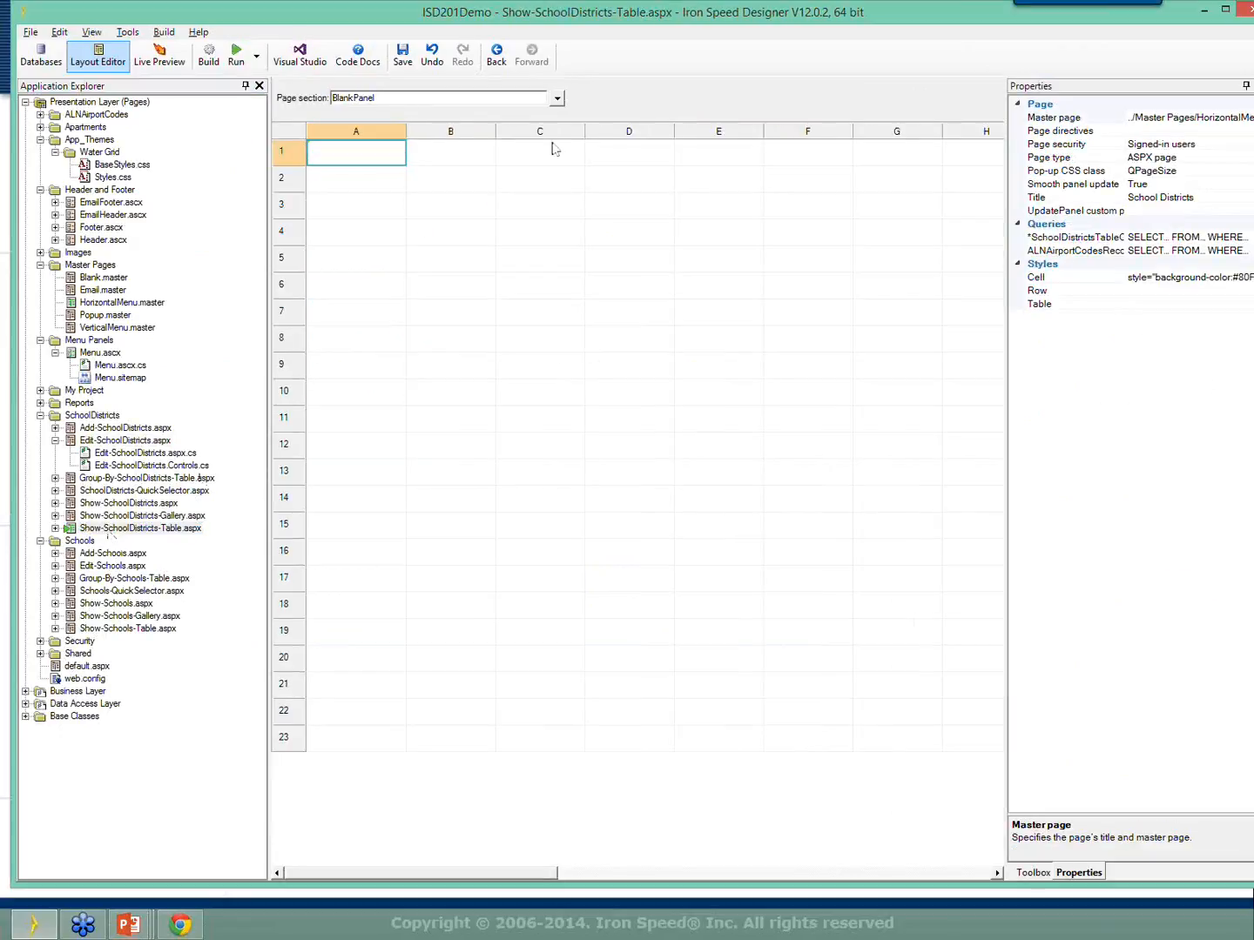
{"action": "left_click", "coordinate": [556, 98]}
{"action": "left_click", "coordinate": [435, 132]}
{"action": "left_click", "coordinate": [419, 165]}
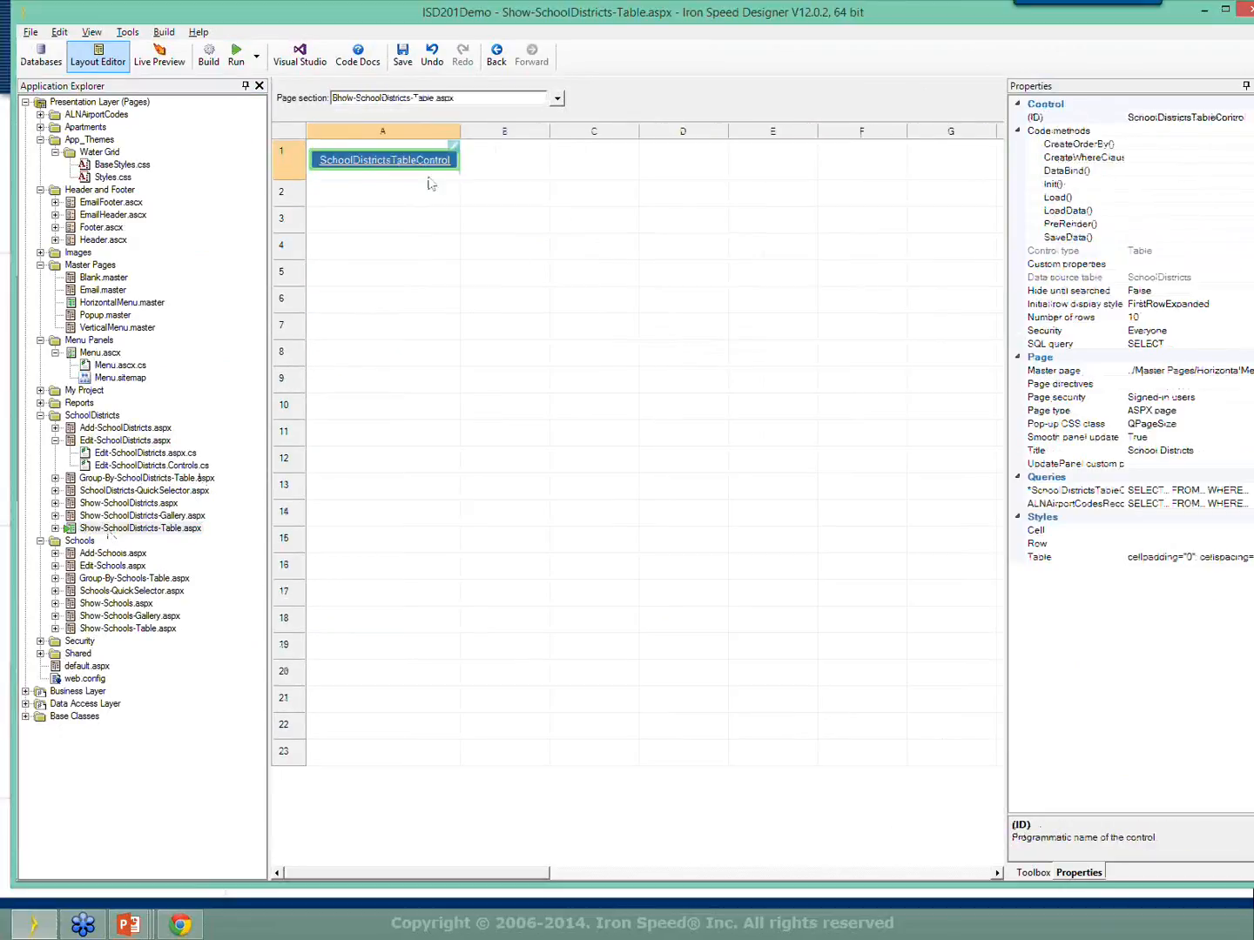
Widen the property list and launch the Query Wizard from the SchoolDistrictsTableControlQuery SQL query property.
{"action": "left_click_drag", "start_coordinate": [1007, 466], "coordinate": [854, 472]}
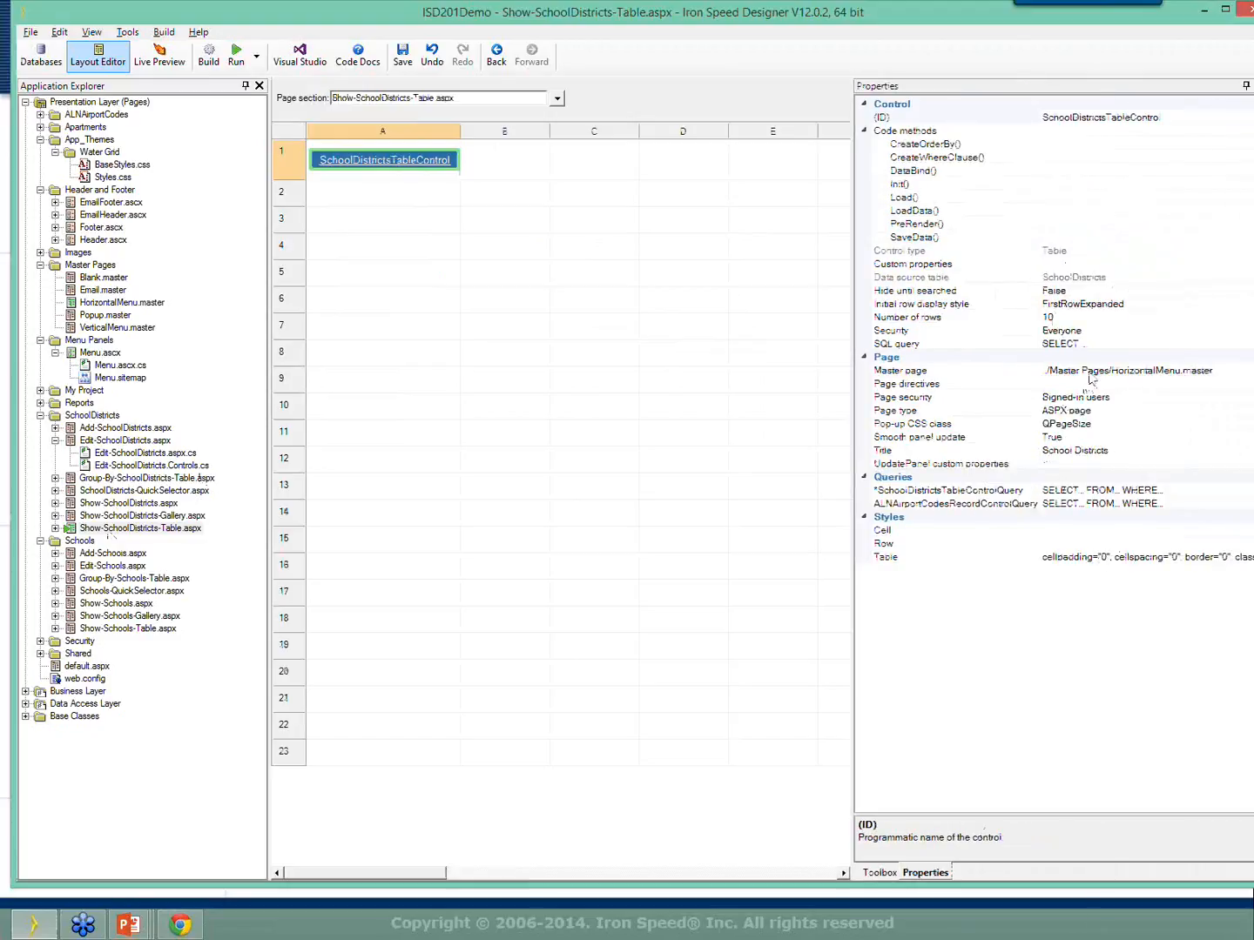
{"action": "left_click", "coordinate": [920, 346]}
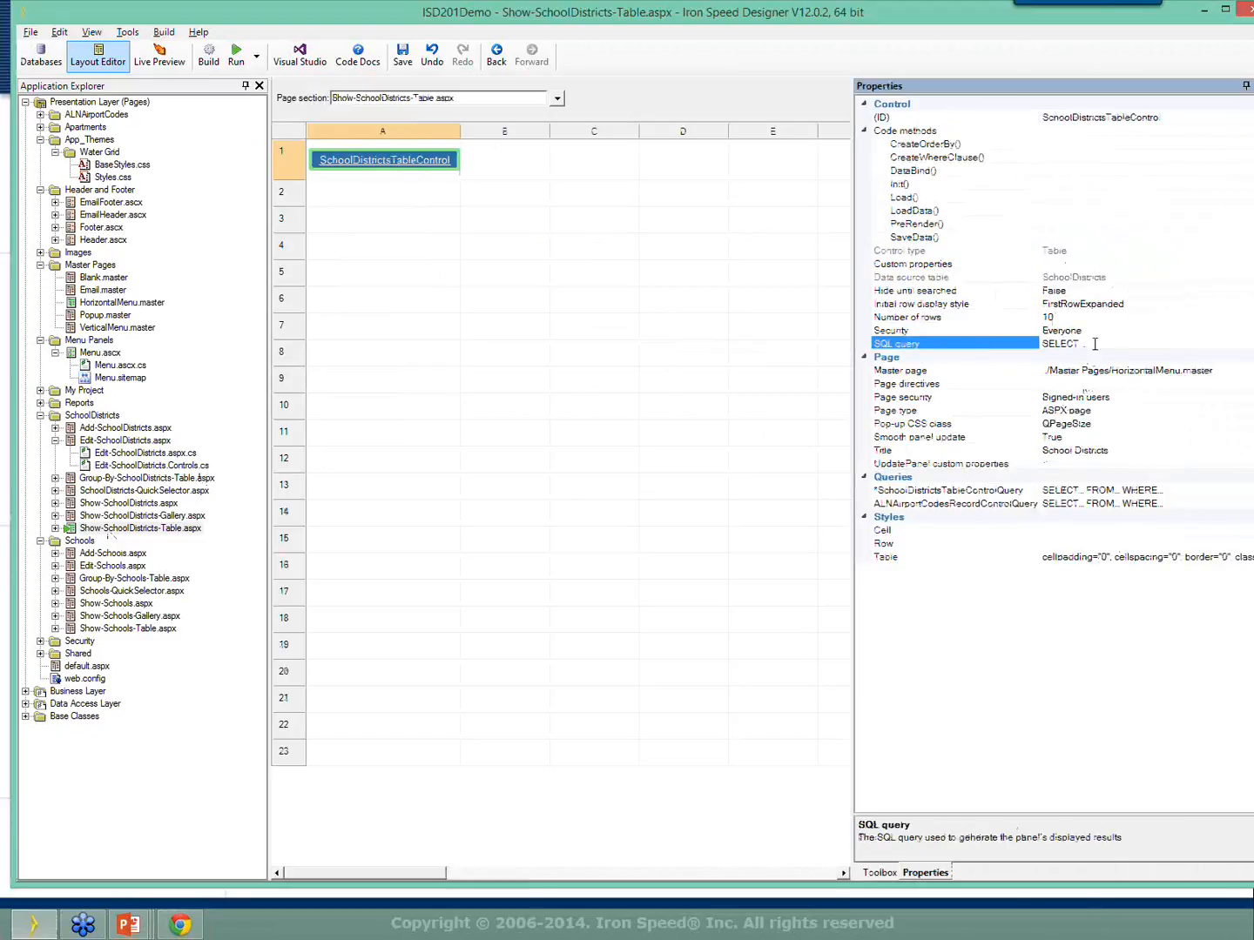
{"action": "left_click", "coordinate": [1164, 491]}
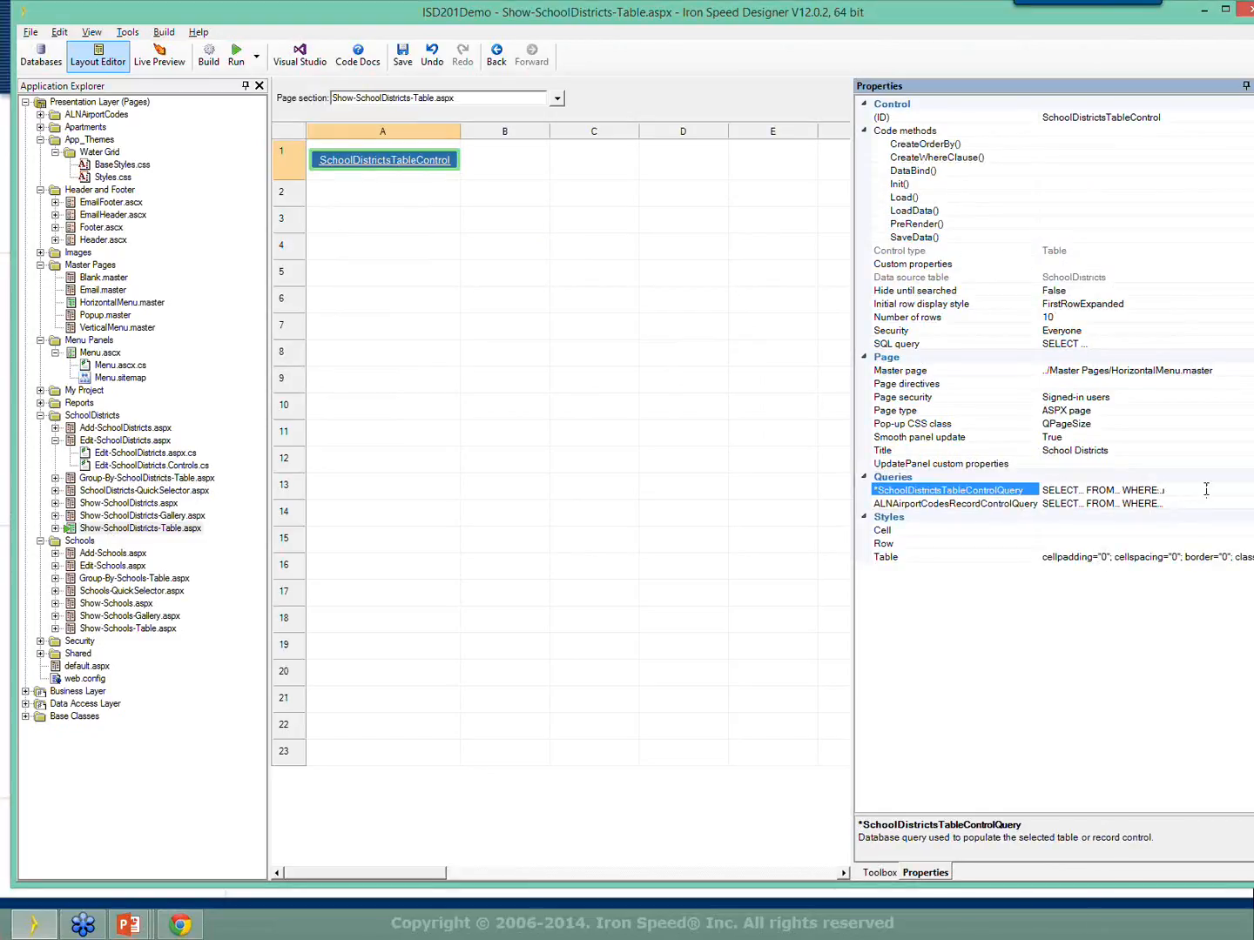
{"action": "left_click", "coordinate": [1190, 503]}
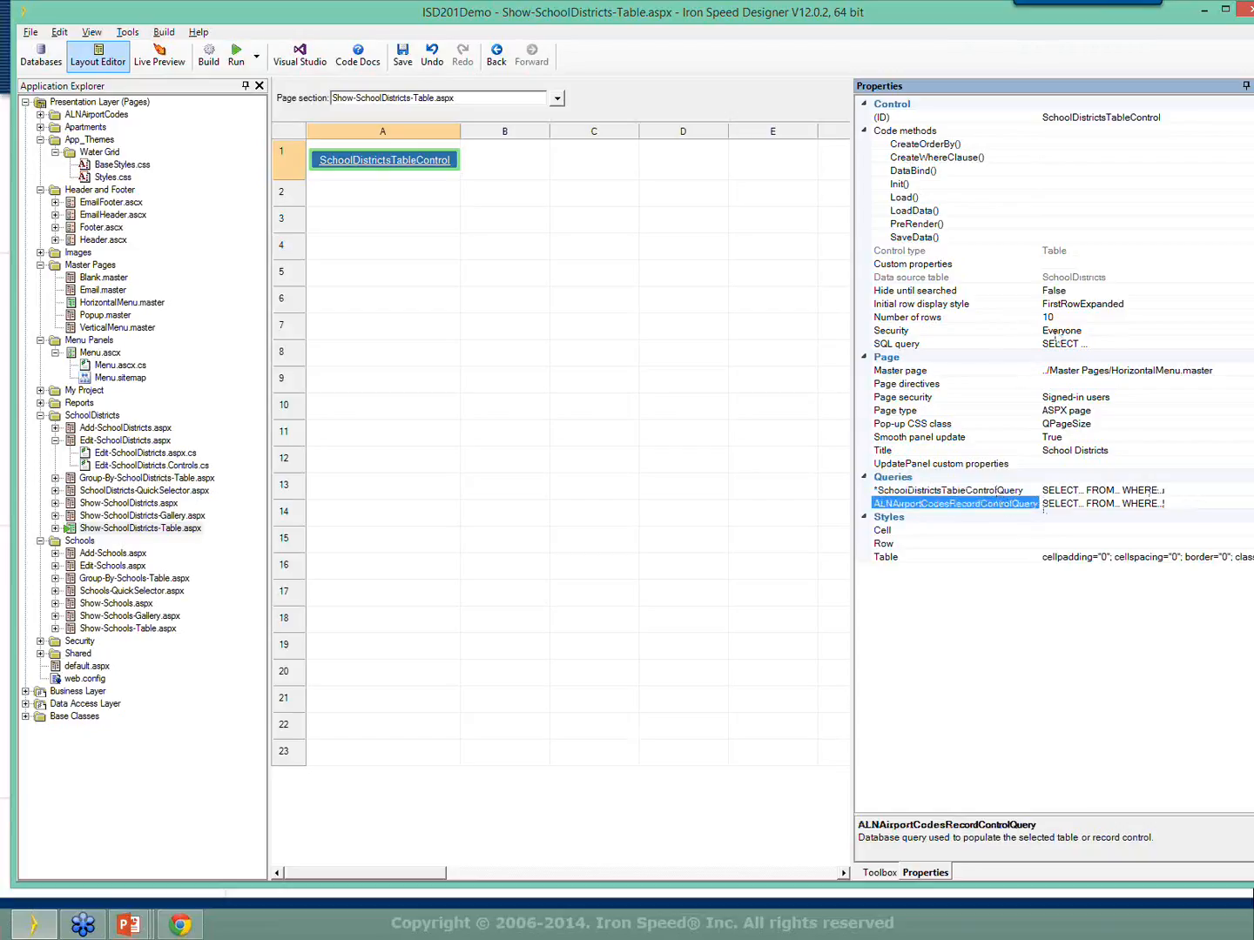
{"action": "left_click", "coordinate": [1142, 344]}
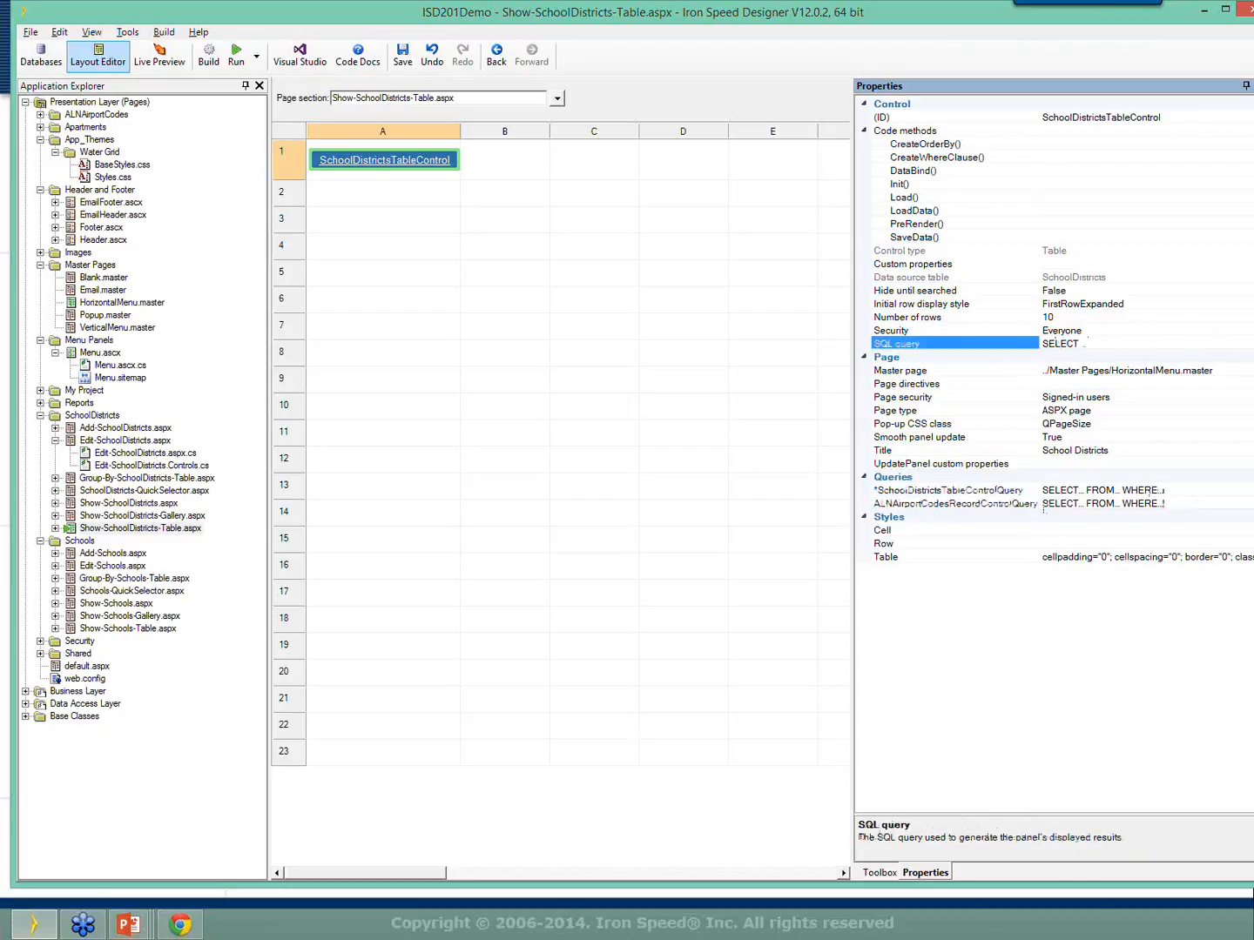
{"action": "double_click", "coordinate": [933, 10]}
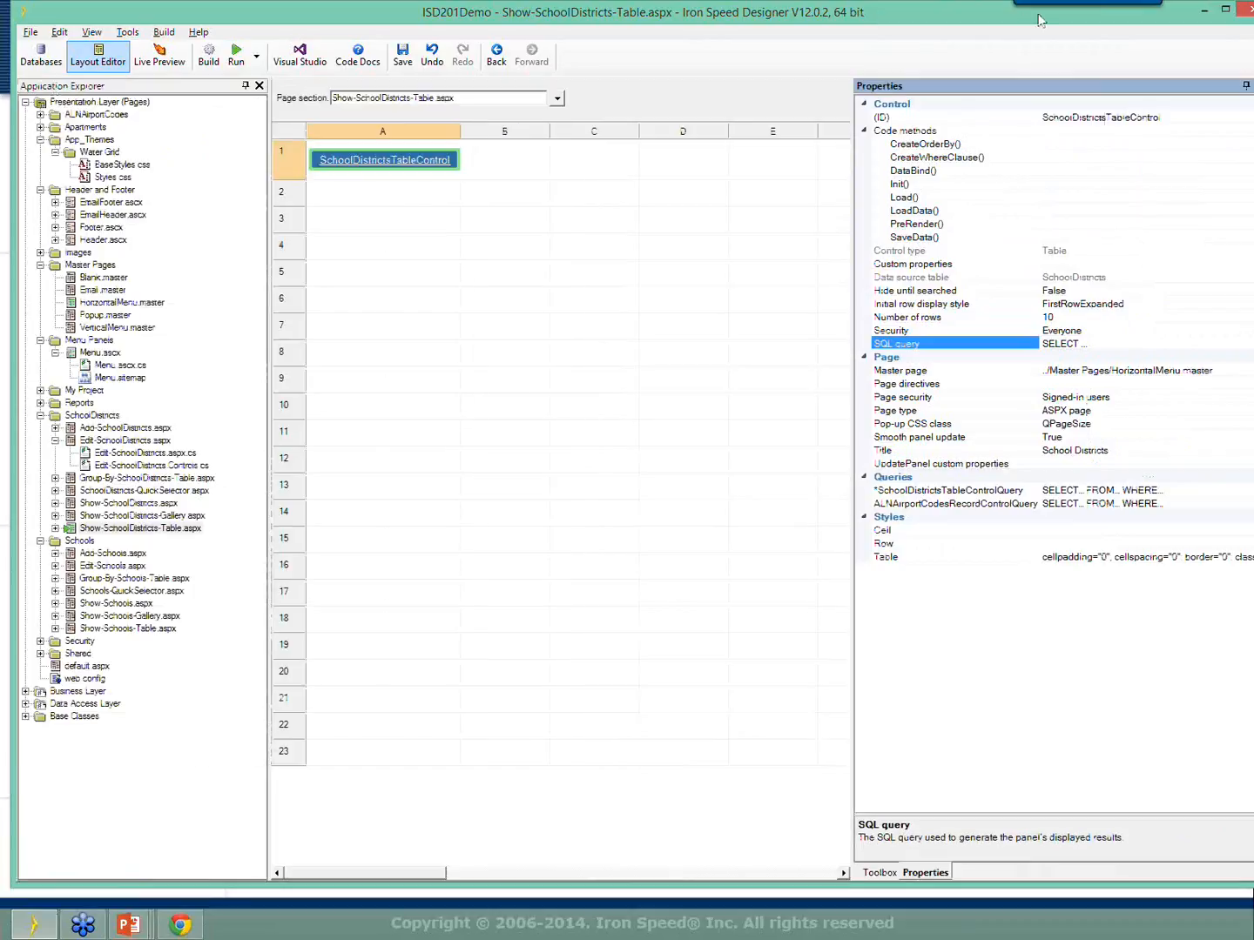
{"action": "mouse_move", "coordinate": [881, 17]}
{"action": "left_mouse_down"}
{"action": "mouse_move", "coordinate": [881, 28]}
{"action": "mouse_move", "coordinate": [870, 3]}
{"action": "left_mouse_up"}
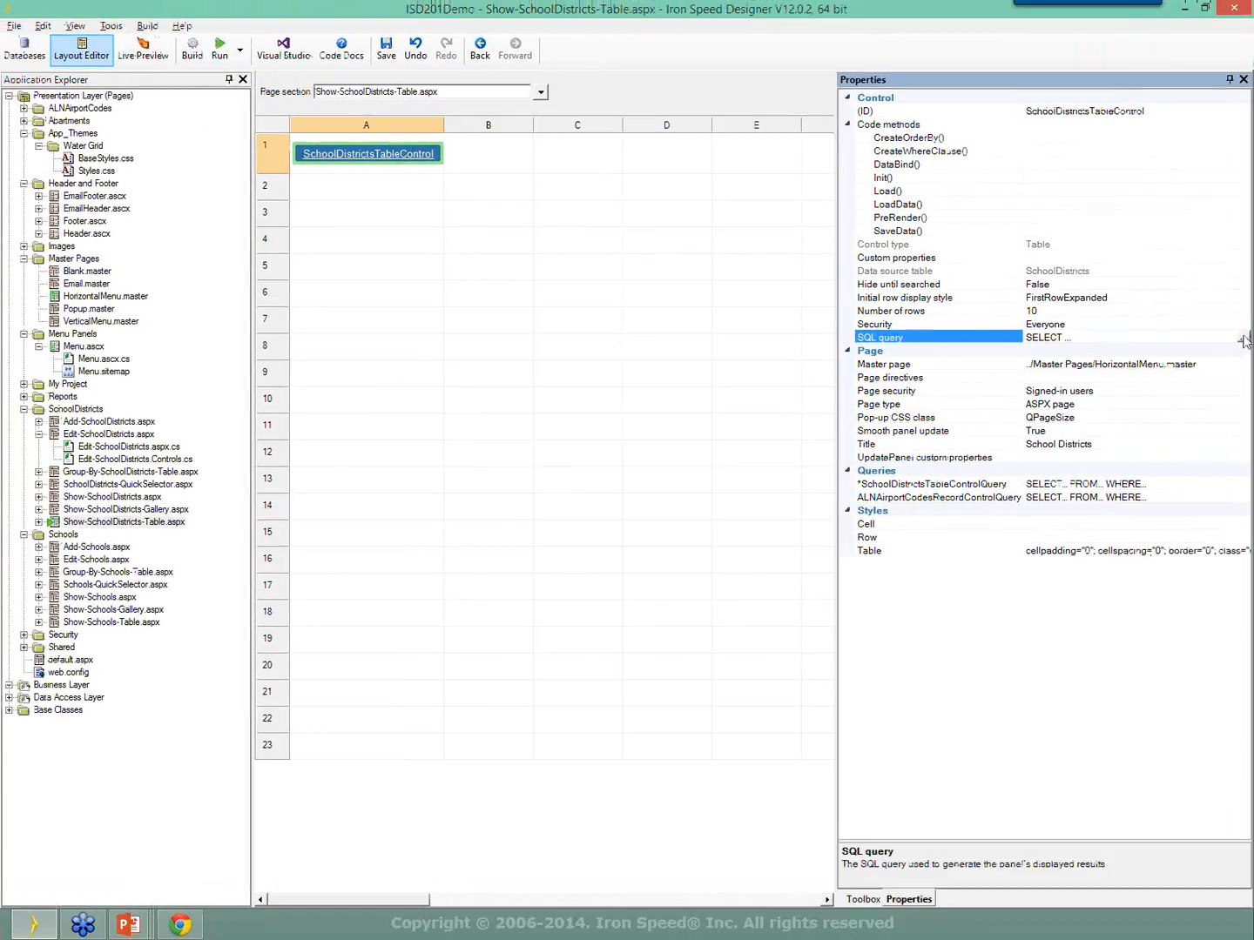
{"action": "left_click", "coordinate": [1244, 339]}
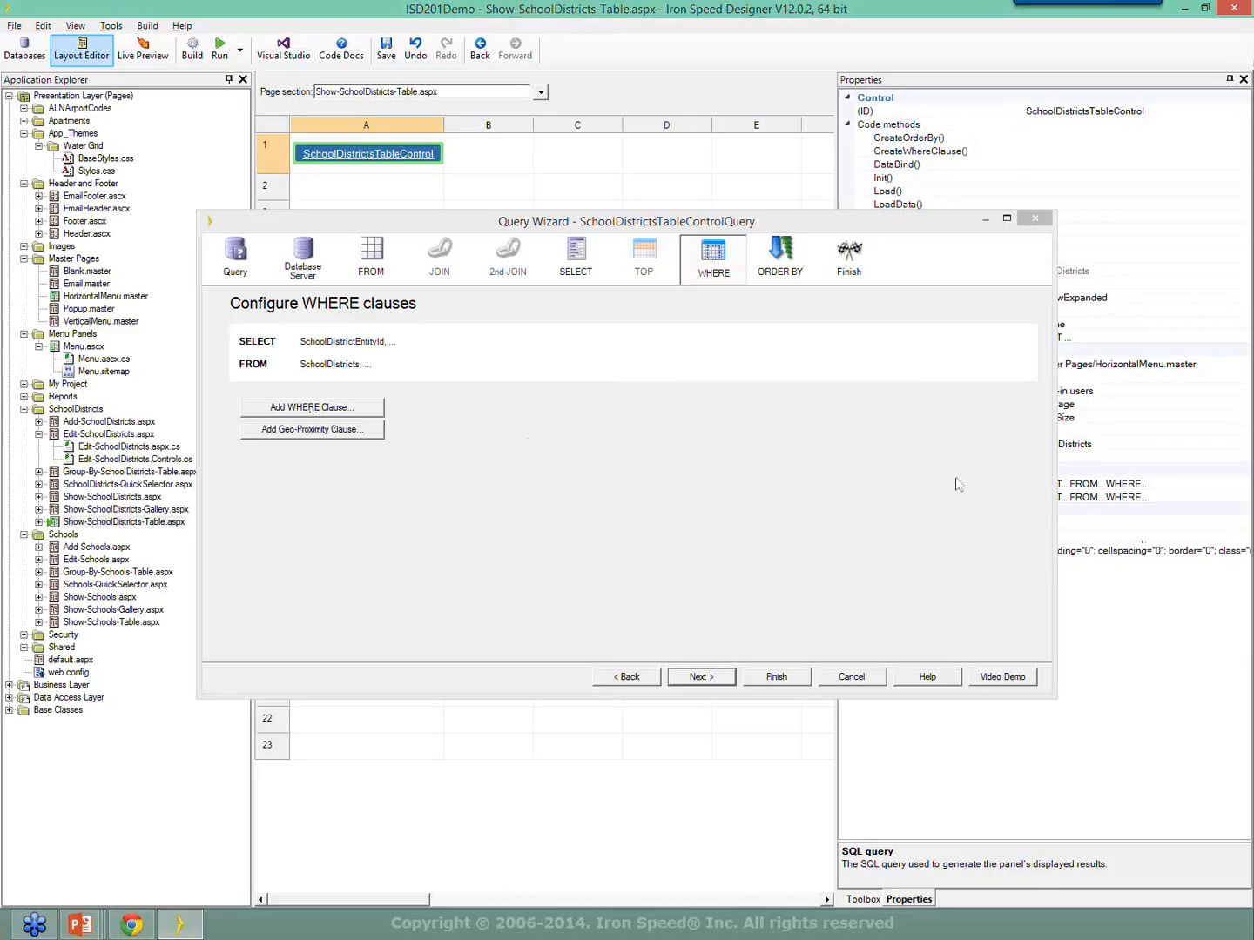
Drag the Query Wizard's right edge leftward so the control's properties remain visible.
{"action": "left_click_drag", "start_coordinate": [1056, 407], "coordinate": [850, 437]}
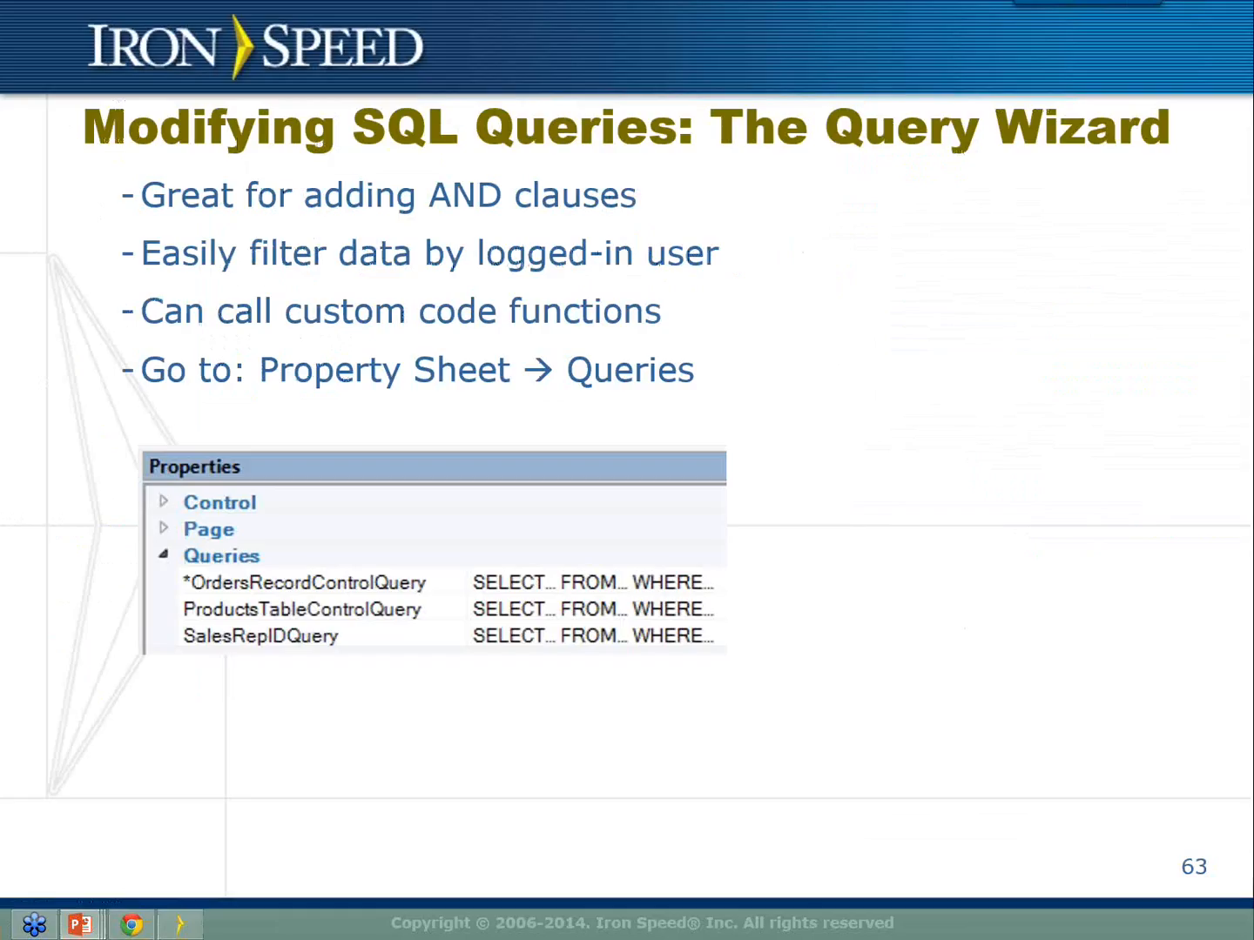
Advance through the Add Where Clause and joining tables slides to slide 66 on WHERE-clause formulas.
{"action": "key", "text": "Right"}
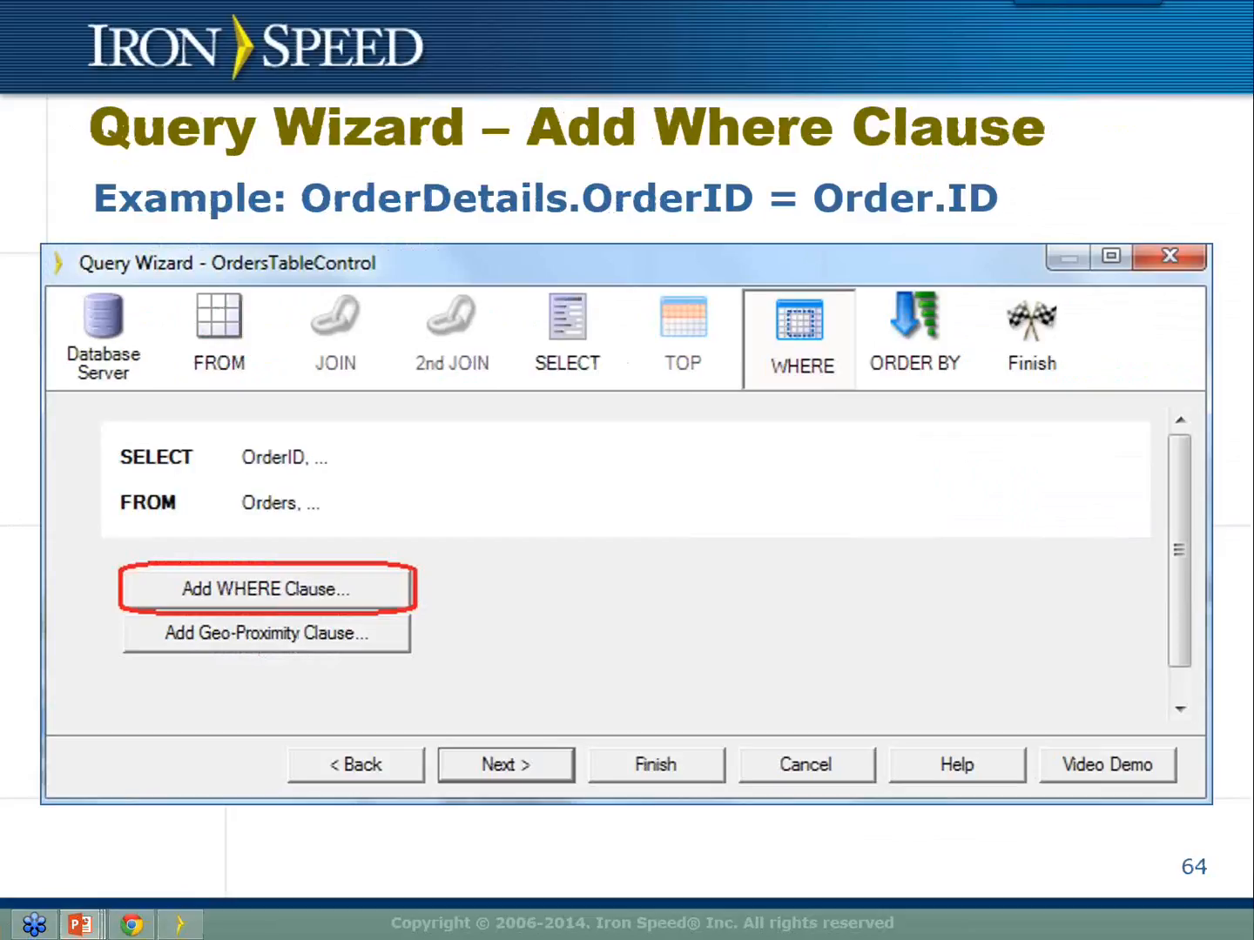
{"action": "key", "text": "Right"}
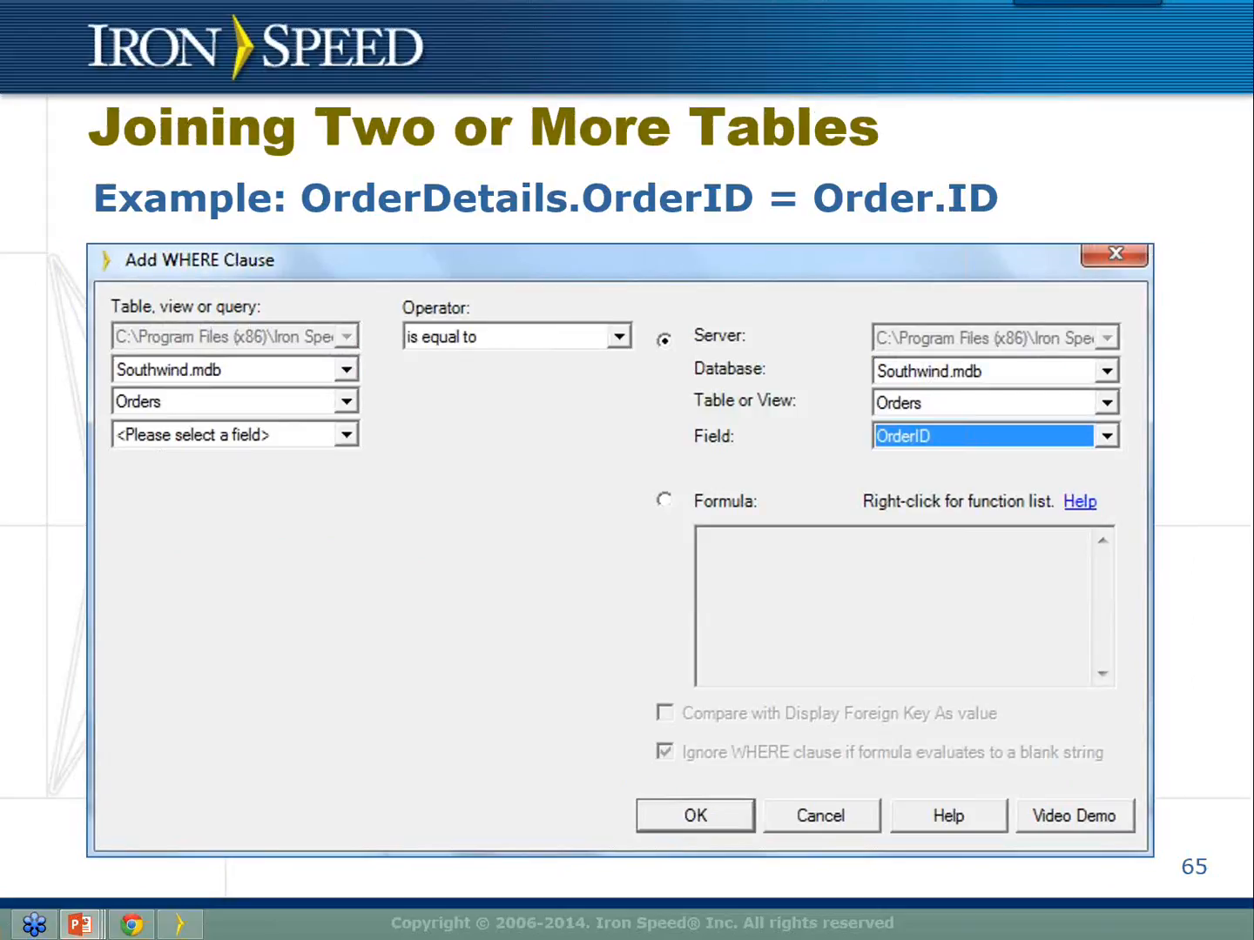
{"action": "key", "text": "Right"}
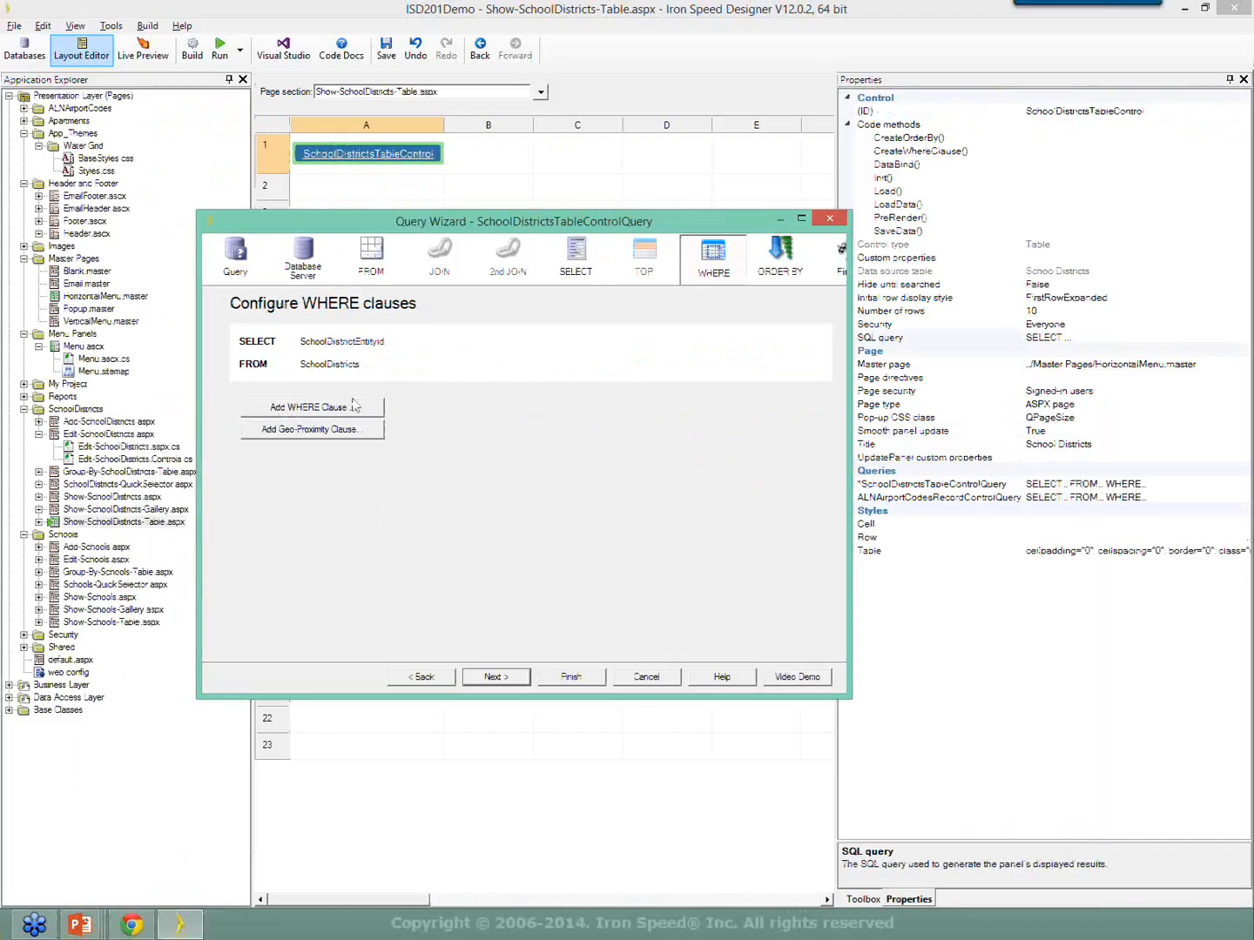
Add a WHERE clause comparing StateDistrictId against the formula UserId().
{"action": "left_click", "coordinate": [345, 408]}
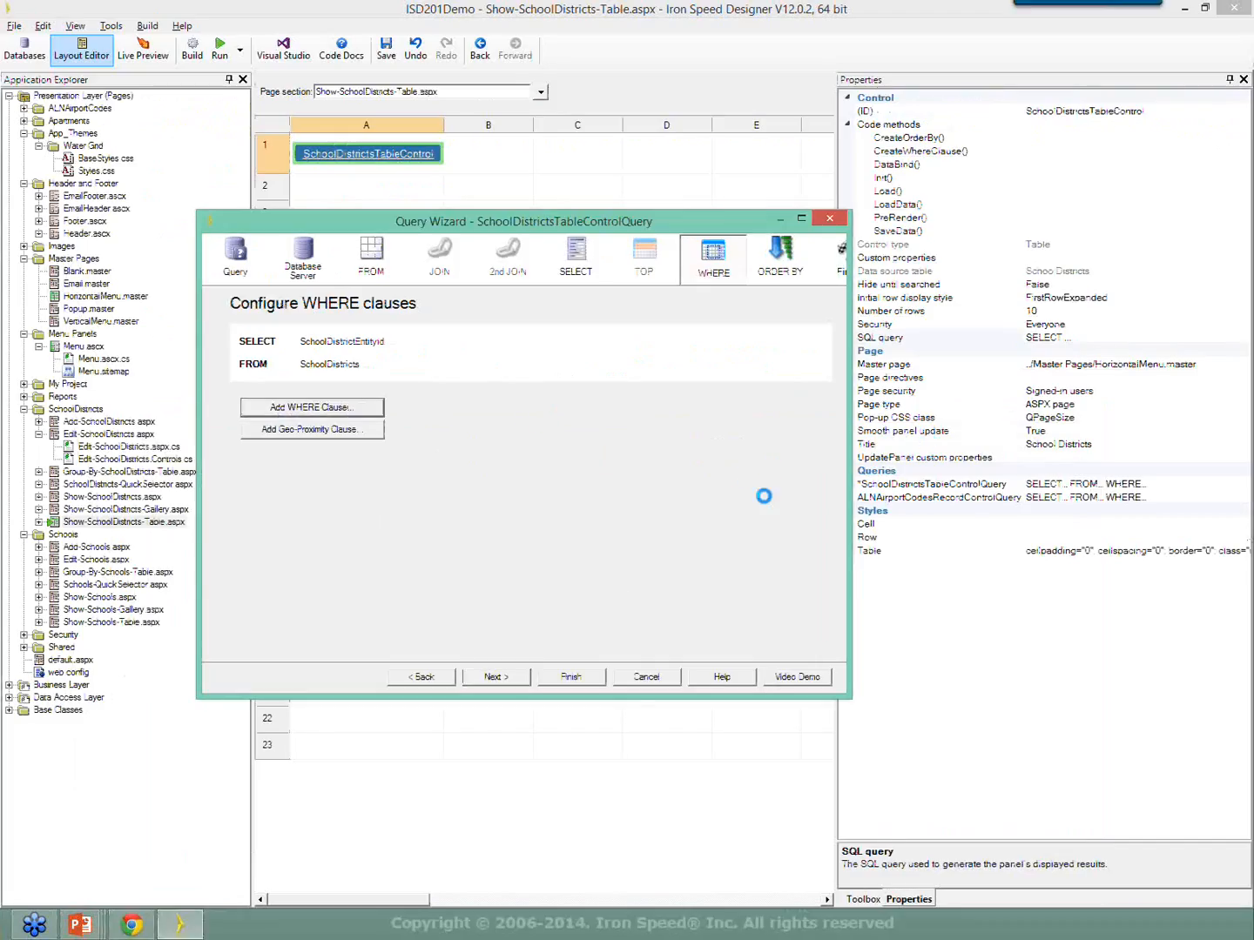
{"action": "left_click", "coordinate": [287, 405]}
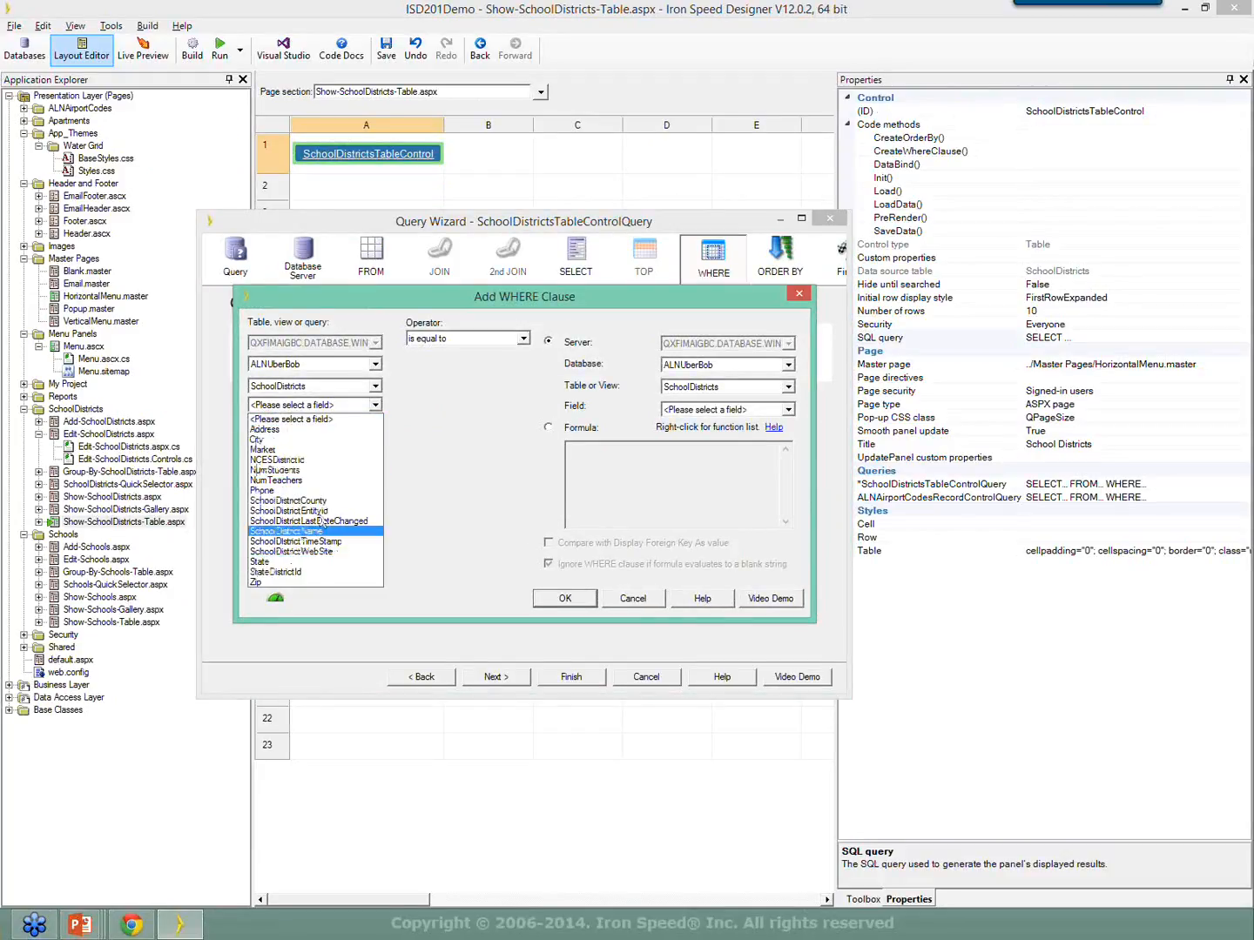
{"action": "left_click", "coordinate": [330, 573]}
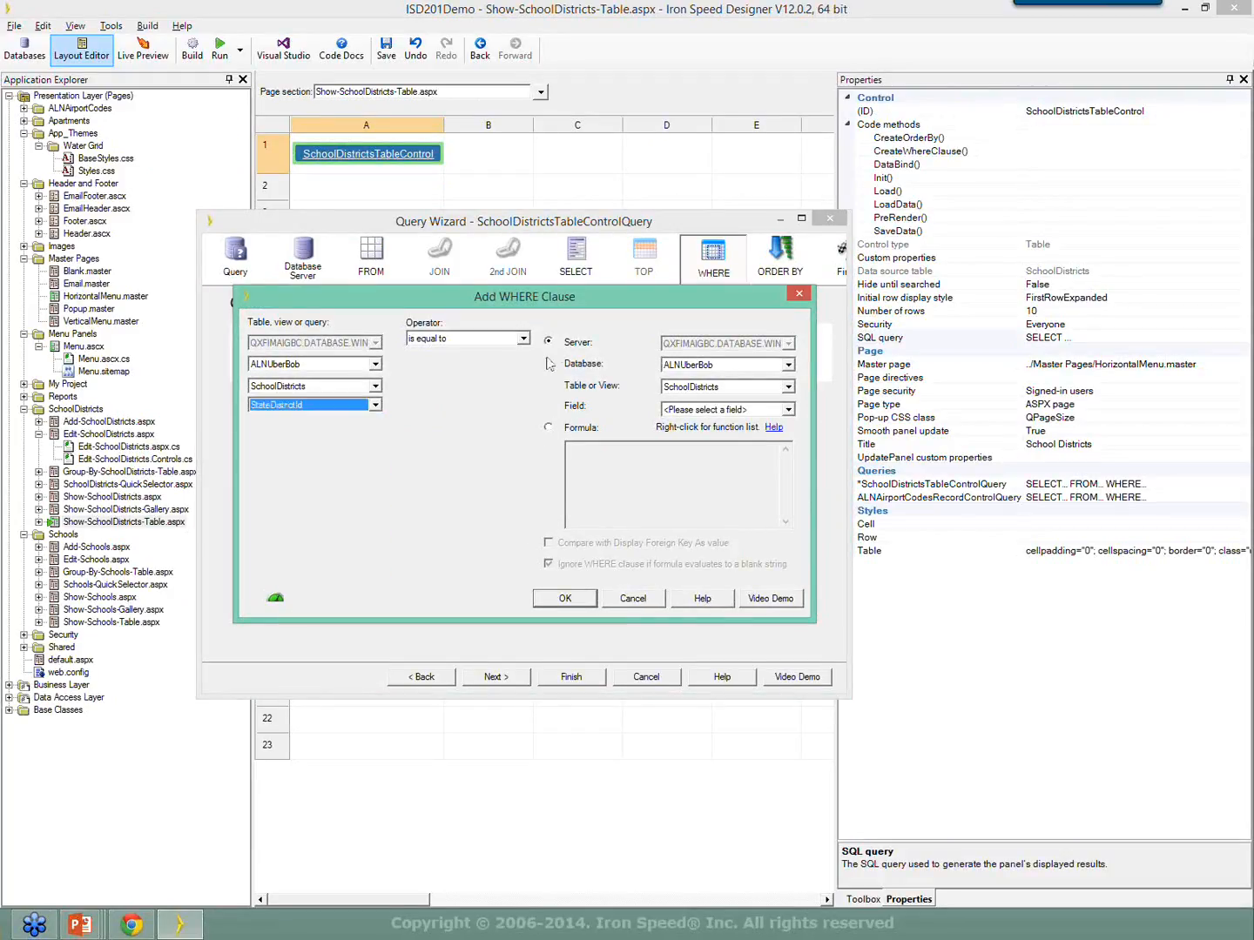
{"action": "left_click", "coordinate": [547, 428]}
{"action": "right_click", "coordinate": [592, 465]}
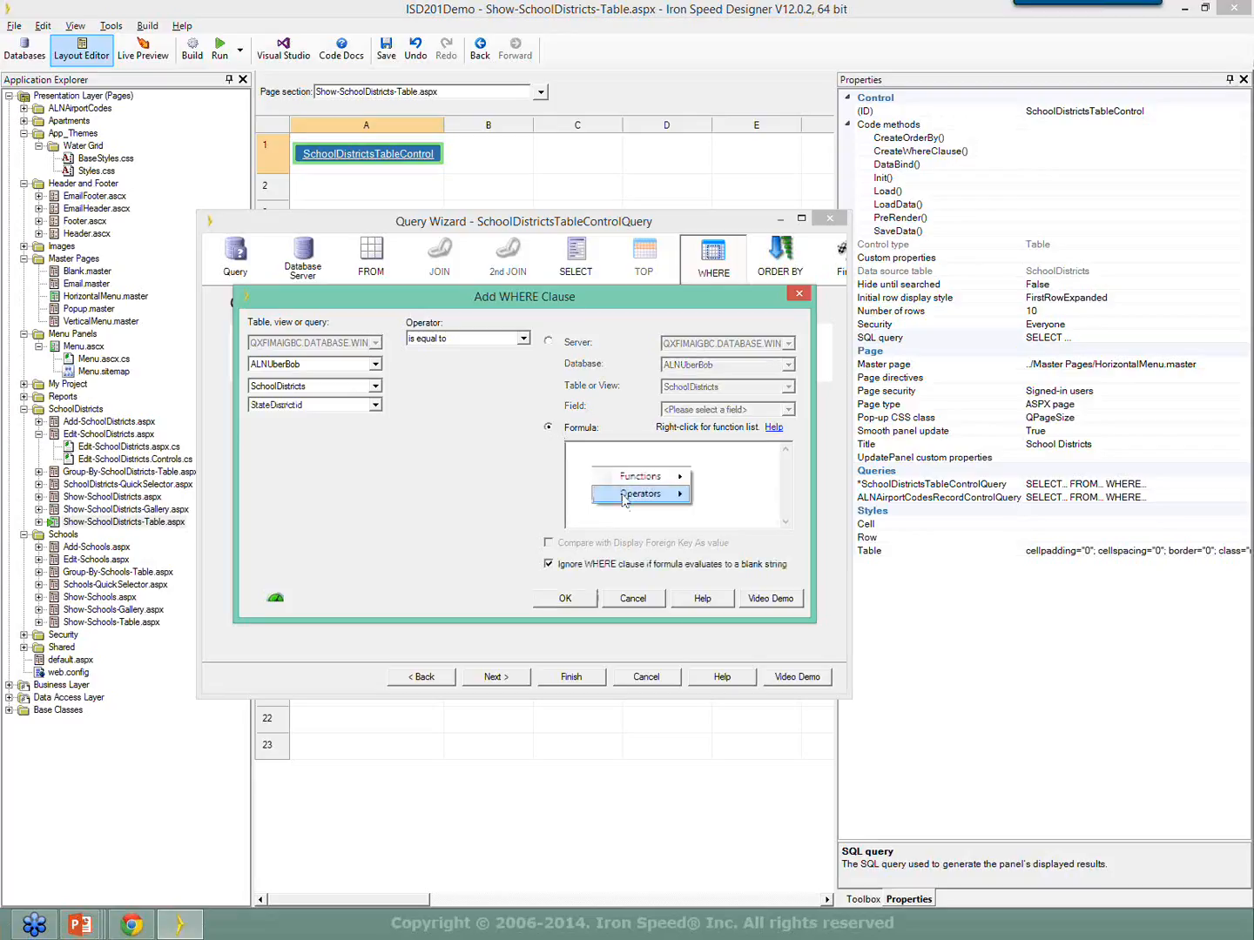
{"action": "mouse_move", "coordinate": [630, 484]}
{"action": "mouse_move", "coordinate": [738, 581]}
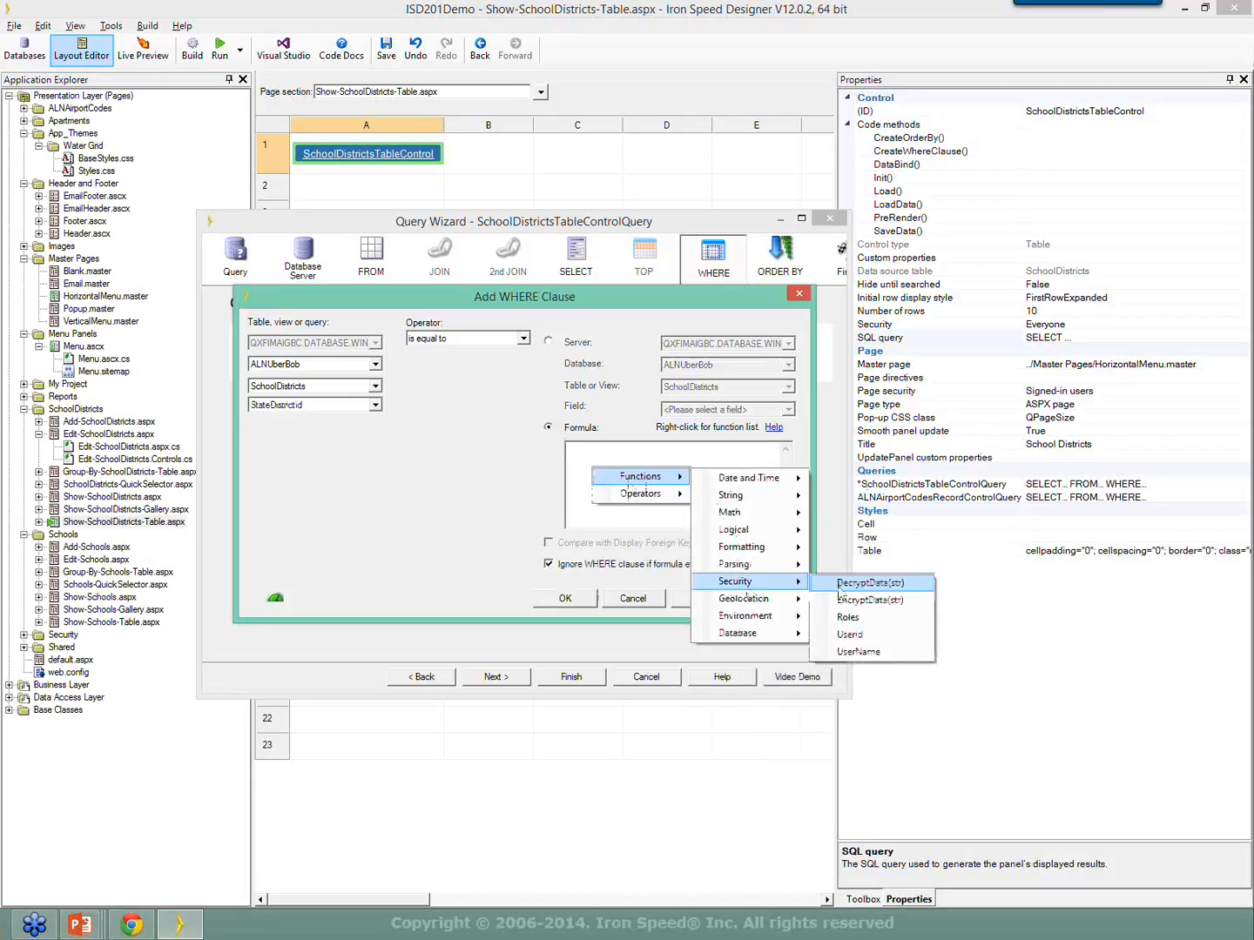
{"action": "left_click", "coordinate": [871, 635]}
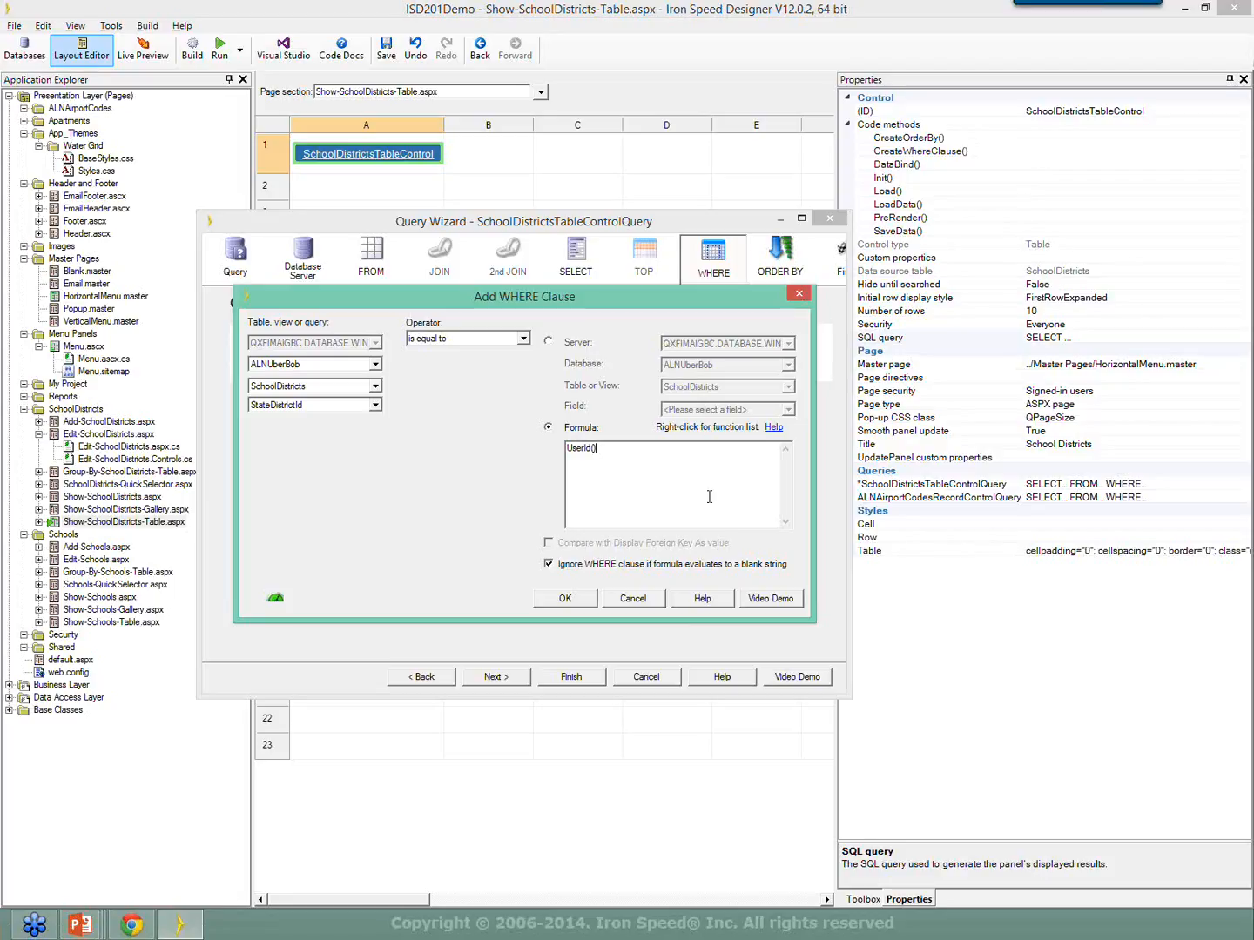
Replace the formula with URL("ParameterName"), then cancel the clause and the Query Wizard.
{"action": "left_click_drag", "start_coordinate": [654, 462], "coordinate": [526, 450]}
{"action": "key", "text": "Delete"}
{"action": "type", "text": "URL"}
{"action": "type", "text": "\"ParameterName\")"}
{"action": "left_click", "coordinate": [643, 600]}
{"action": "left_click", "coordinate": [653, 677]}
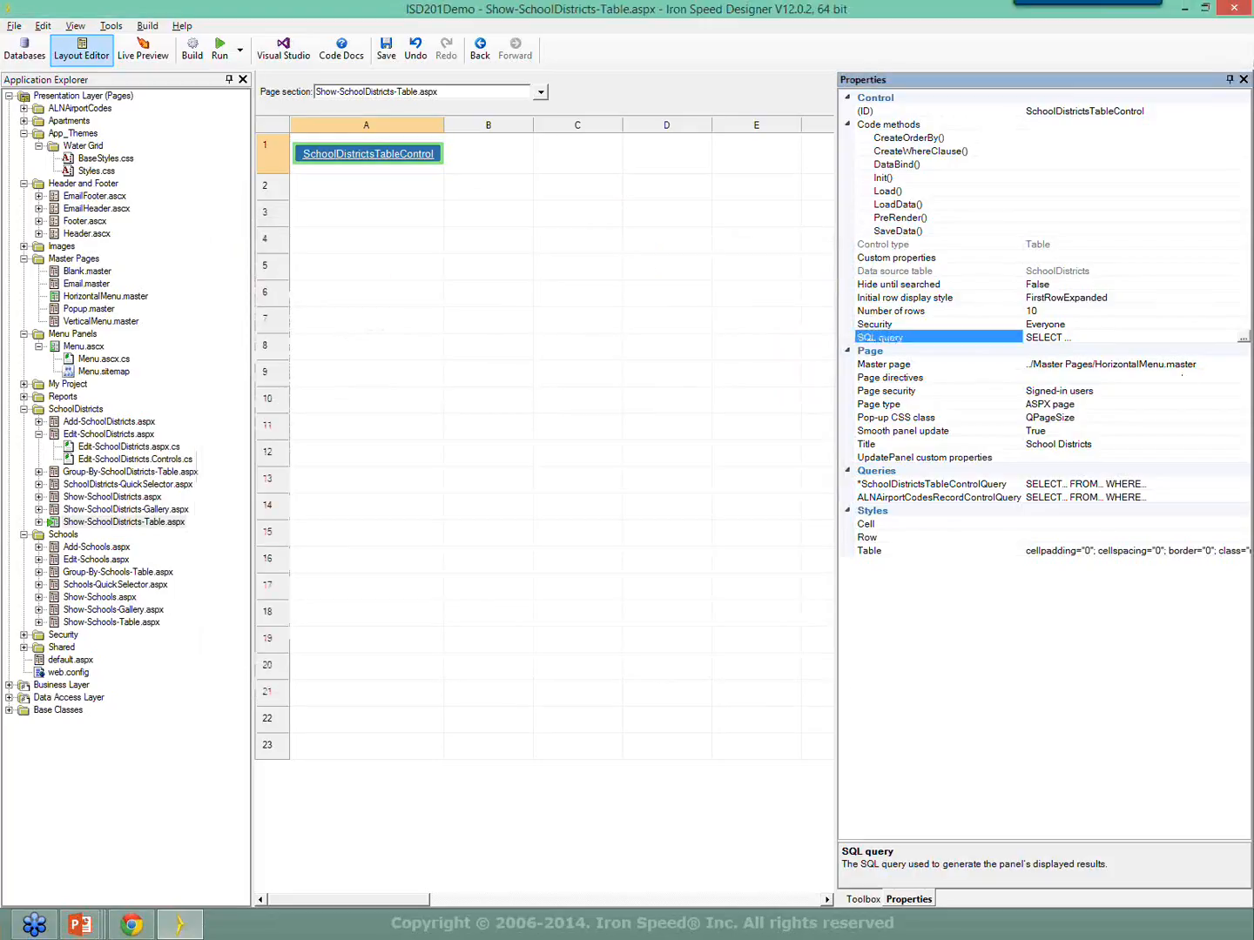
Return to the slideshow and advance past slide 67's formula examples to slide 68.
{"action": "key", "text": "alt+Tab"}
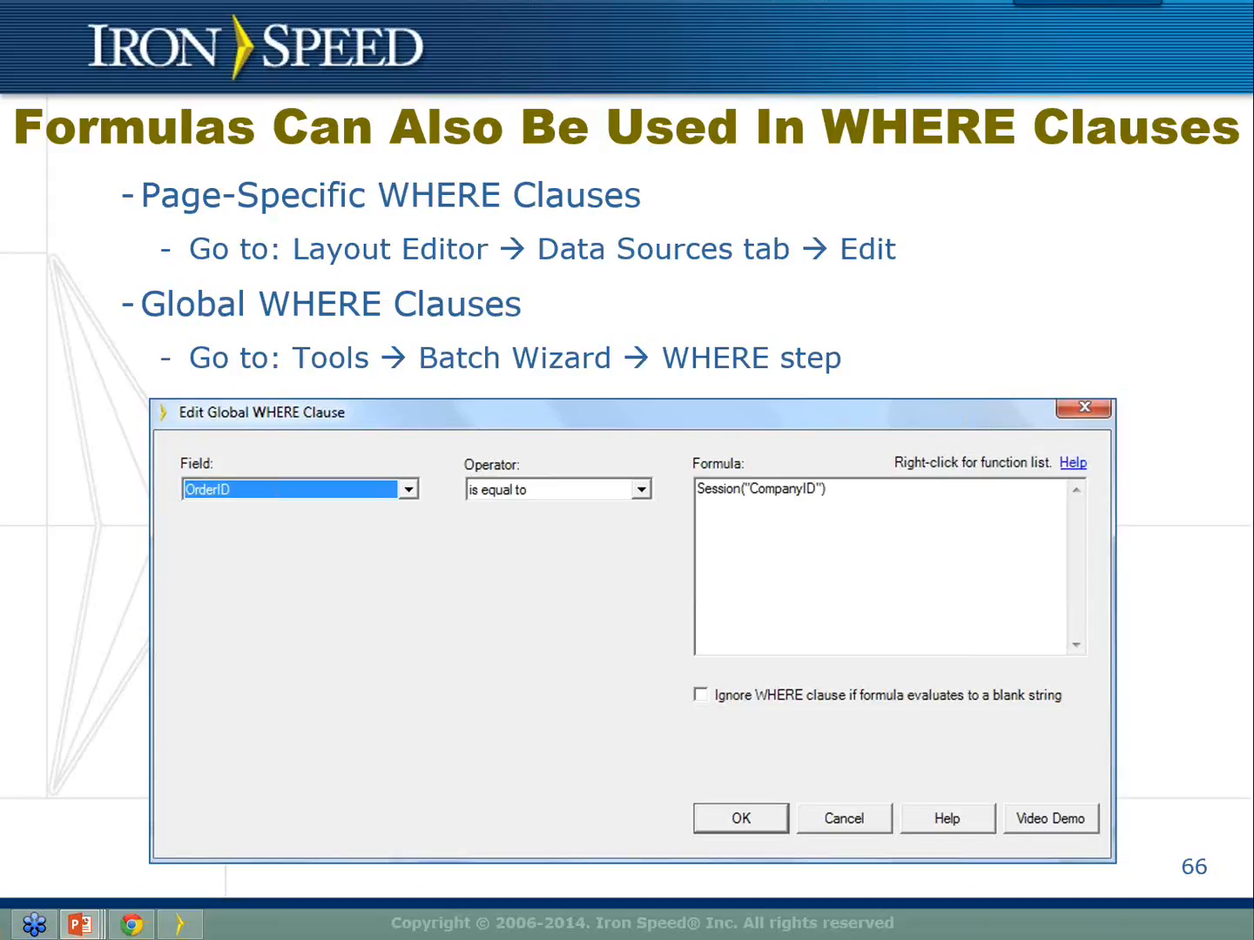
{"action": "key", "text": "Right"}
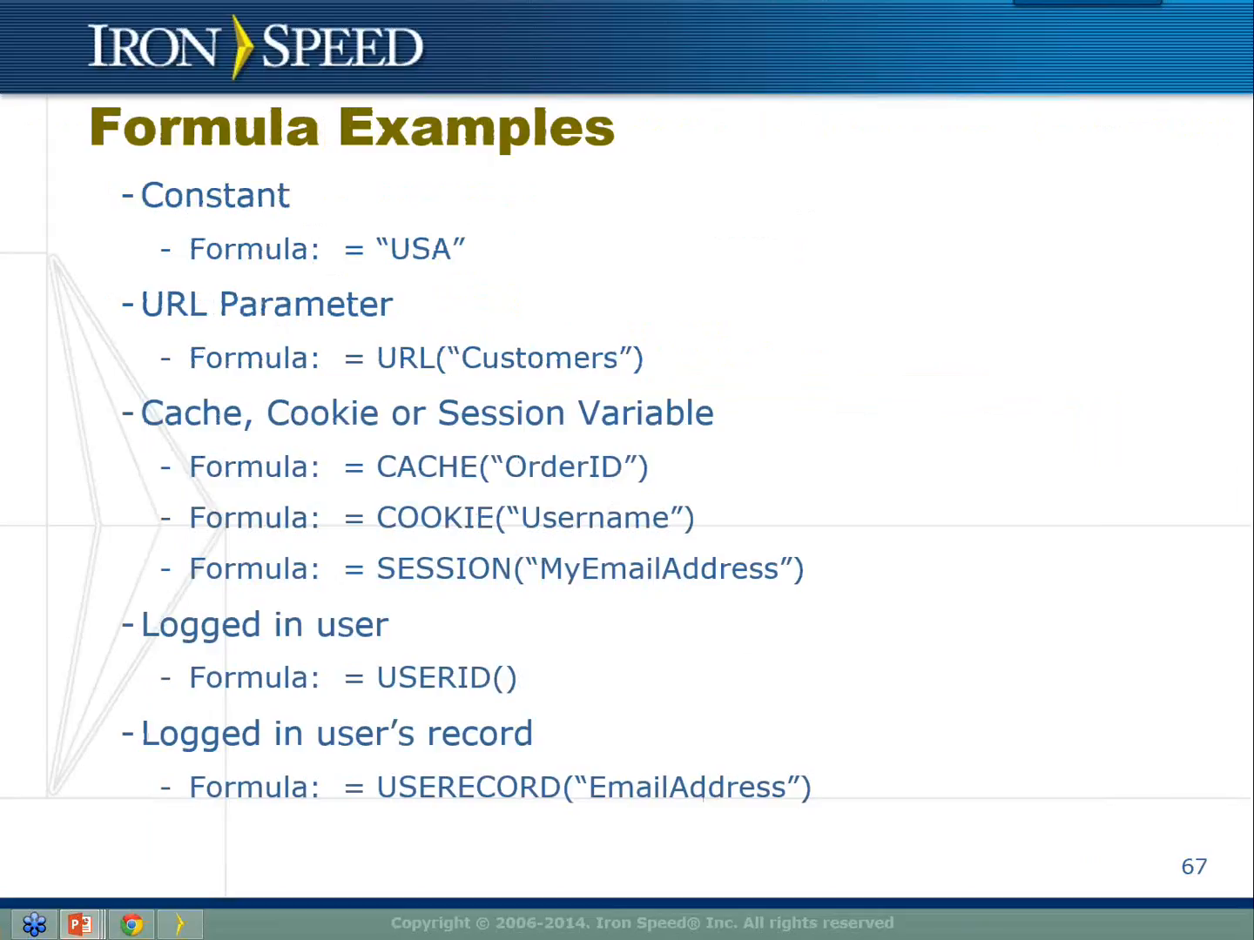
{"action": "key", "text": "Right"}
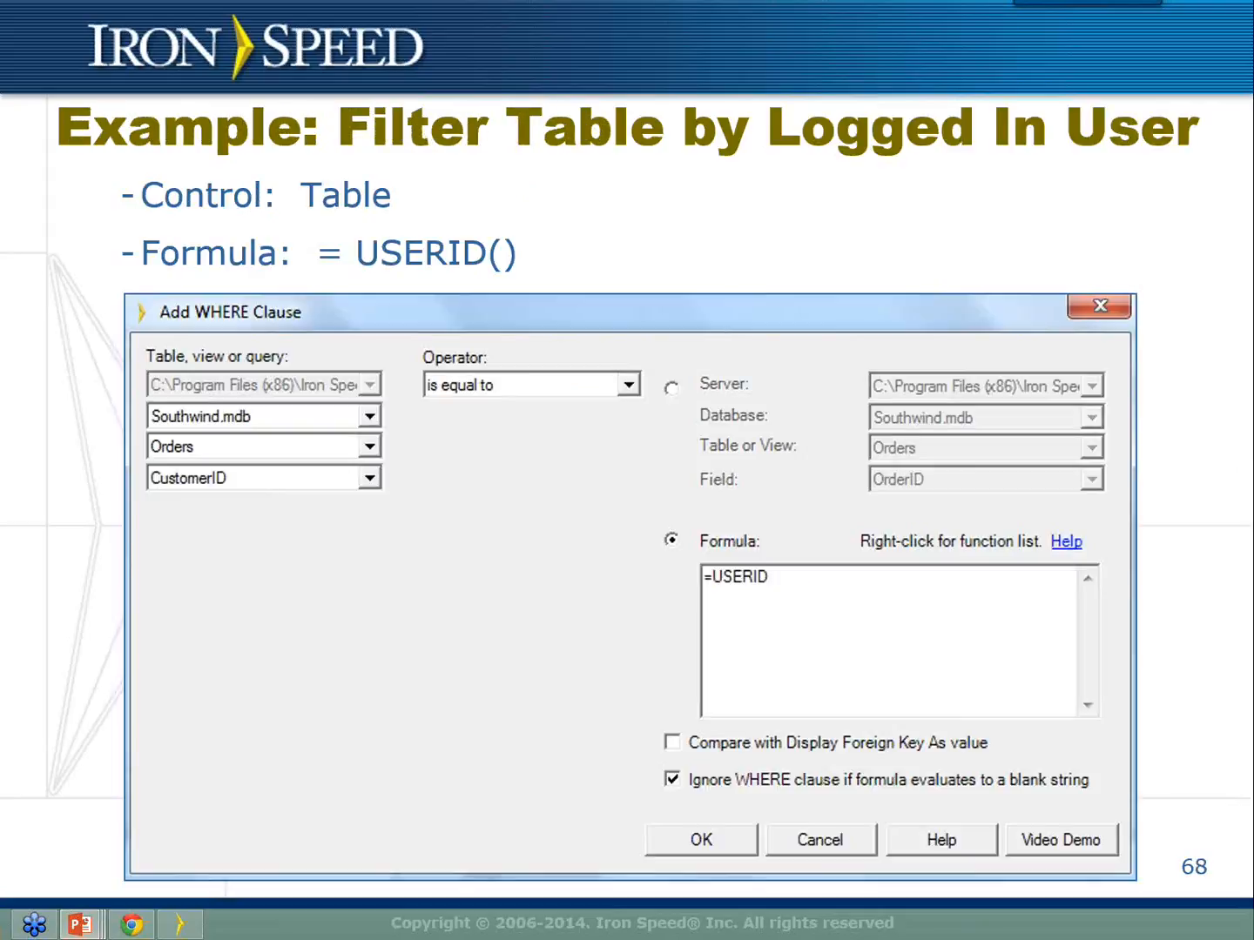
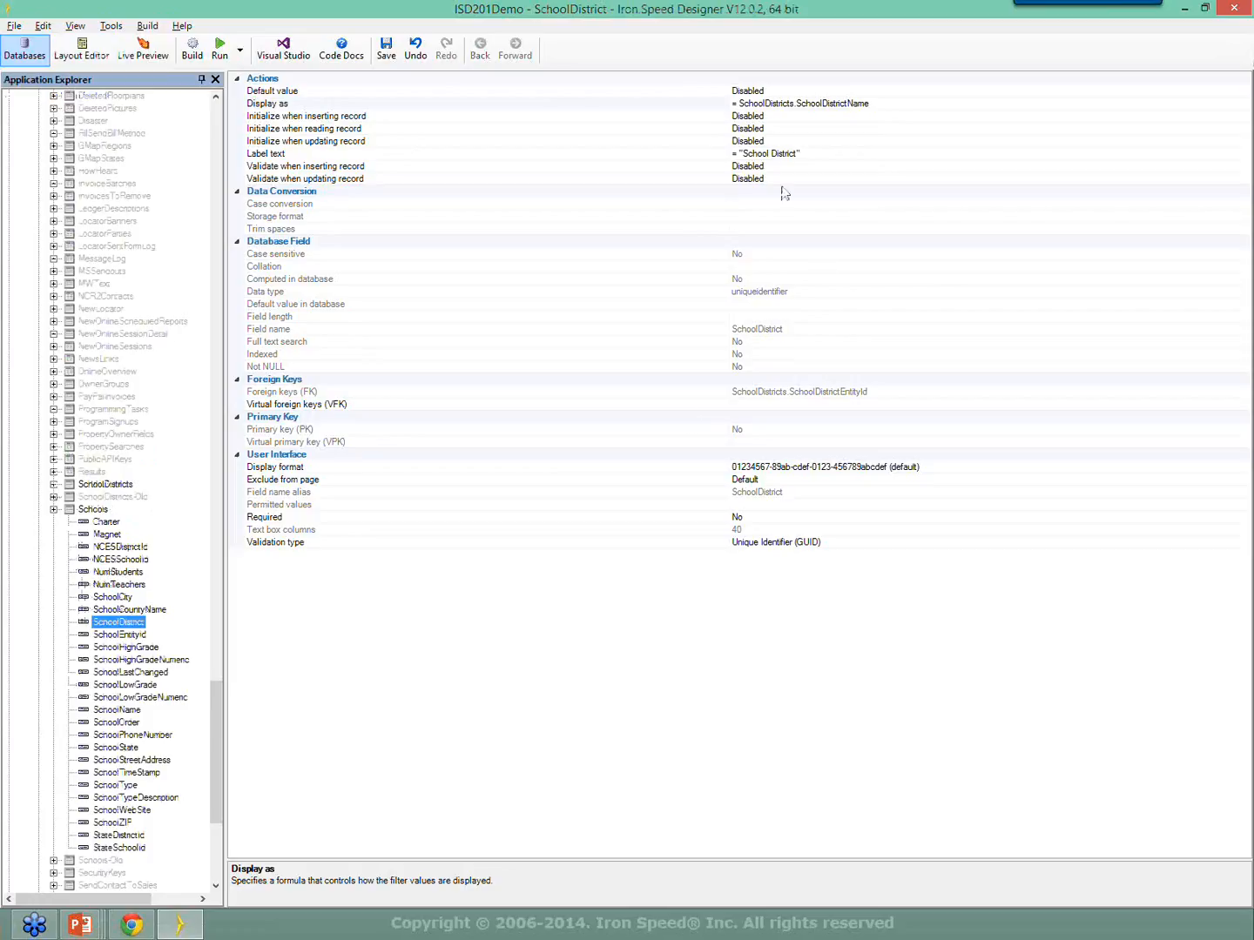
Open the SchoolDistrict Display as formula and start appending + " (" + after the district name.
{"action": "left_click", "coordinate": [1013, 105]}
{"action": "left_click", "coordinate": [1242, 106]}
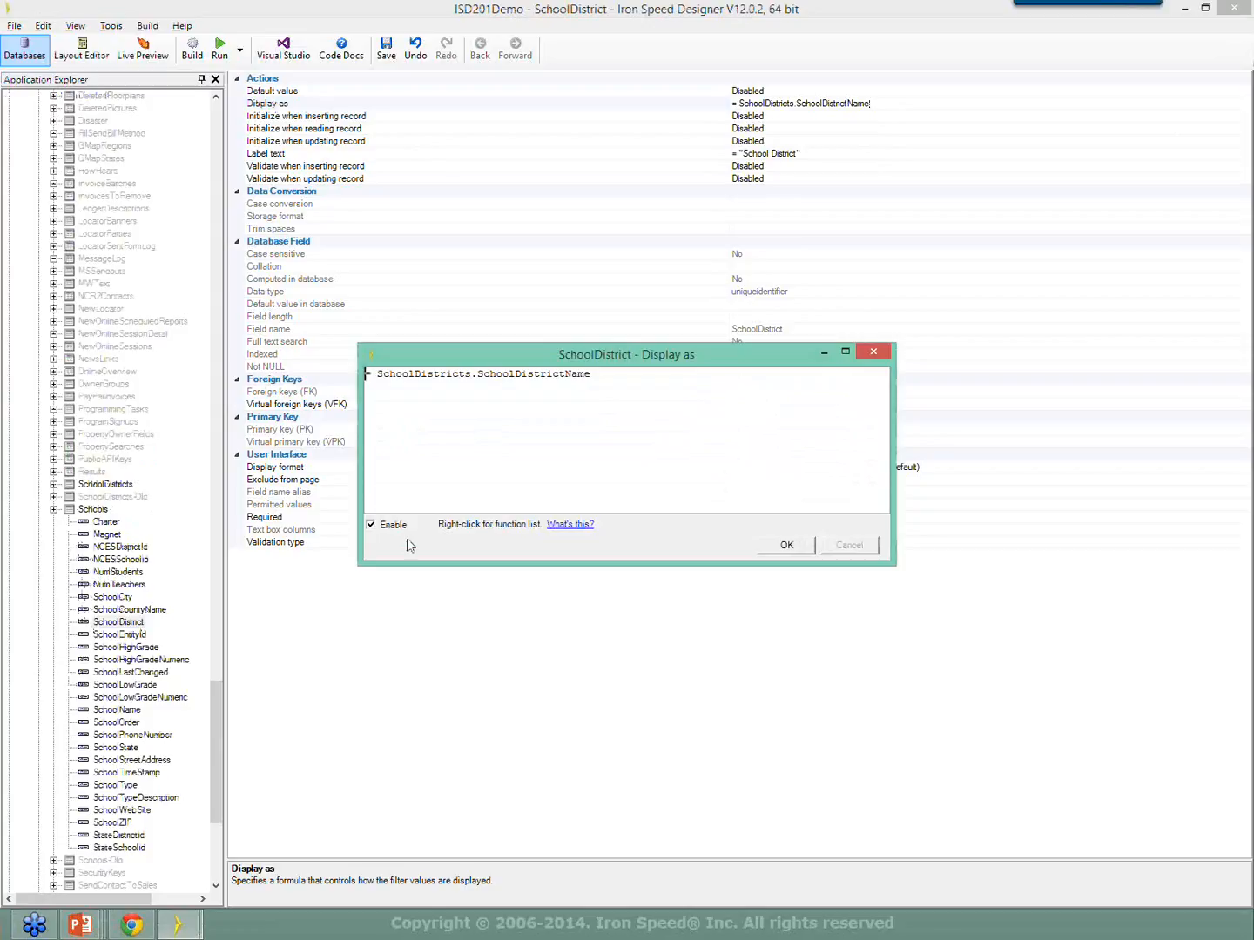
{"action": "left_click_drag", "start_coordinate": [636, 374], "coordinate": [370, 385]}
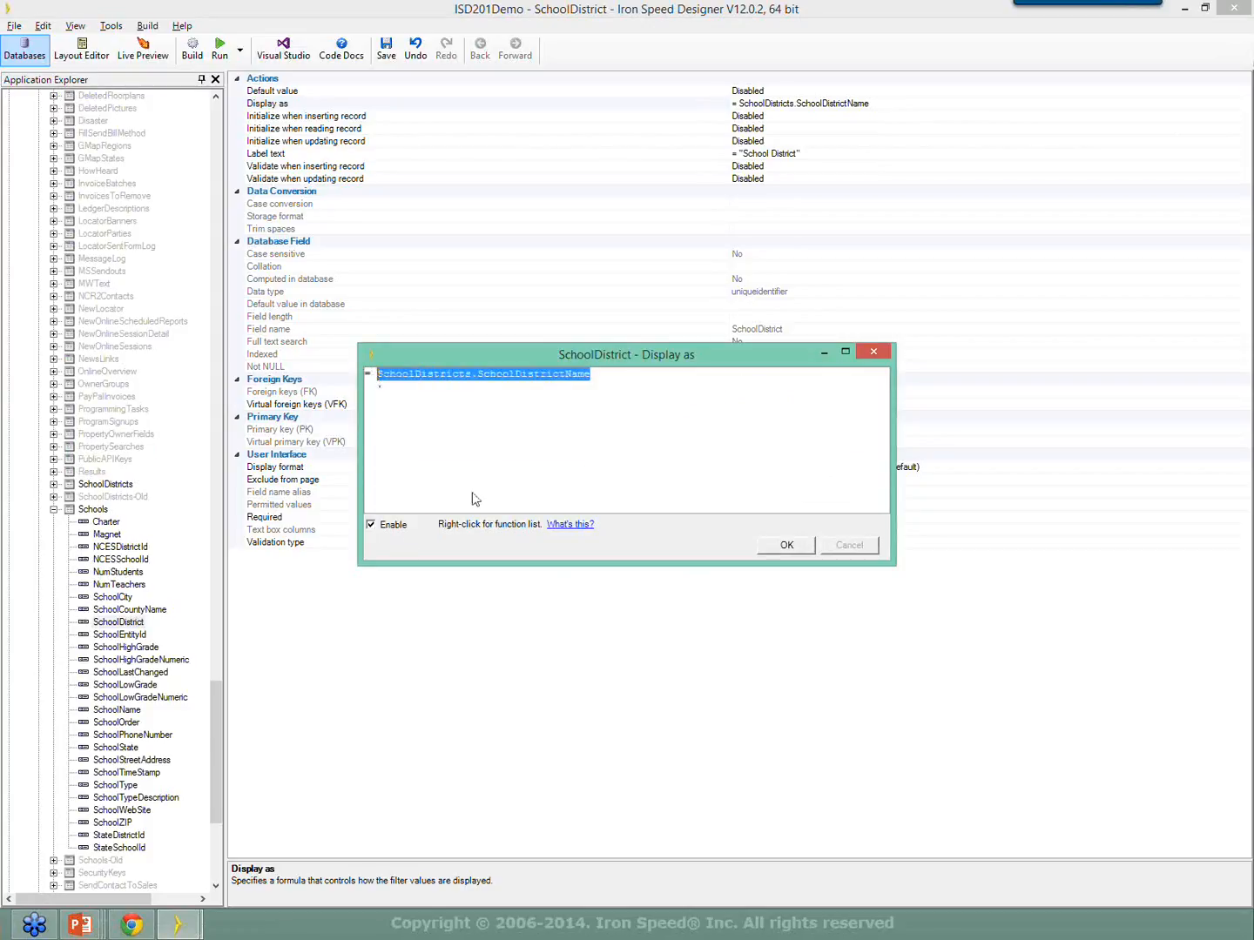
{"action": "left_click", "coordinate": [645, 391]}
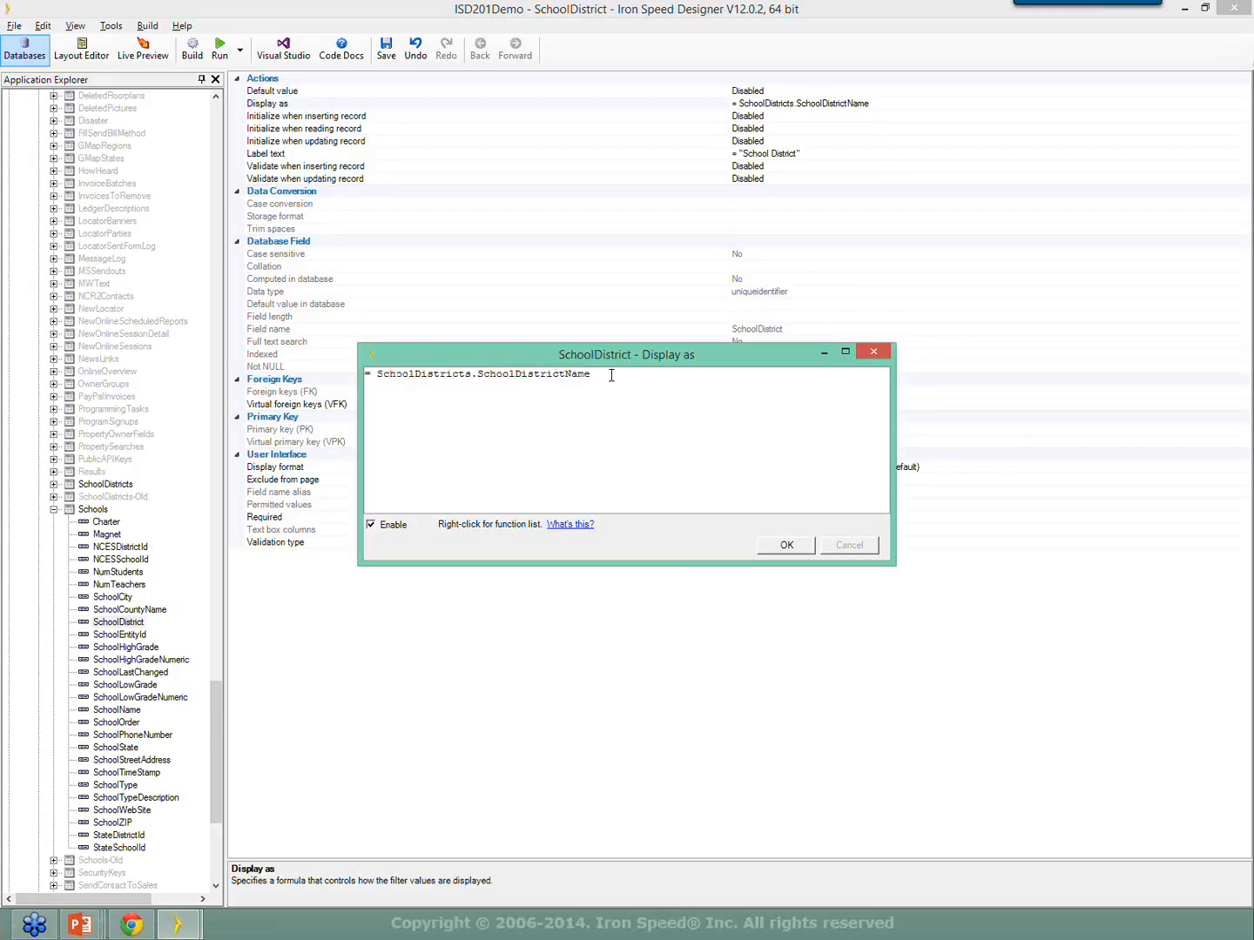
{"action": "type", "text": "+"}
{"action": "type", "text": "(\"+"}
Insert SchoolDistricts.Market from the DB Record menu, close with + ")", and confirm the formula.
{"action": "right_click", "coordinate": [647, 382]}
{"action": "mouse_move", "coordinate": [657, 388]}
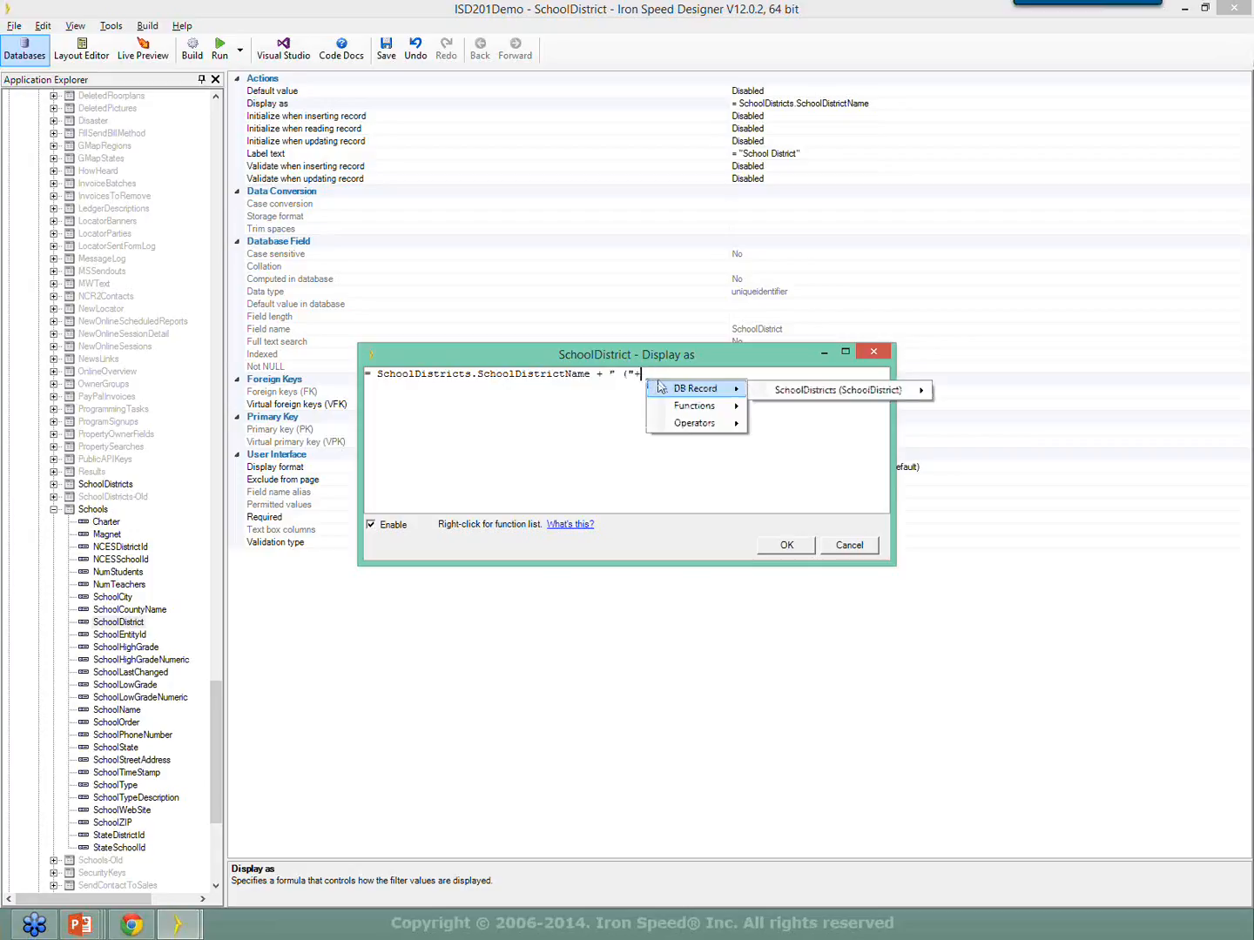
{"action": "mouse_move", "coordinate": [827, 393]}
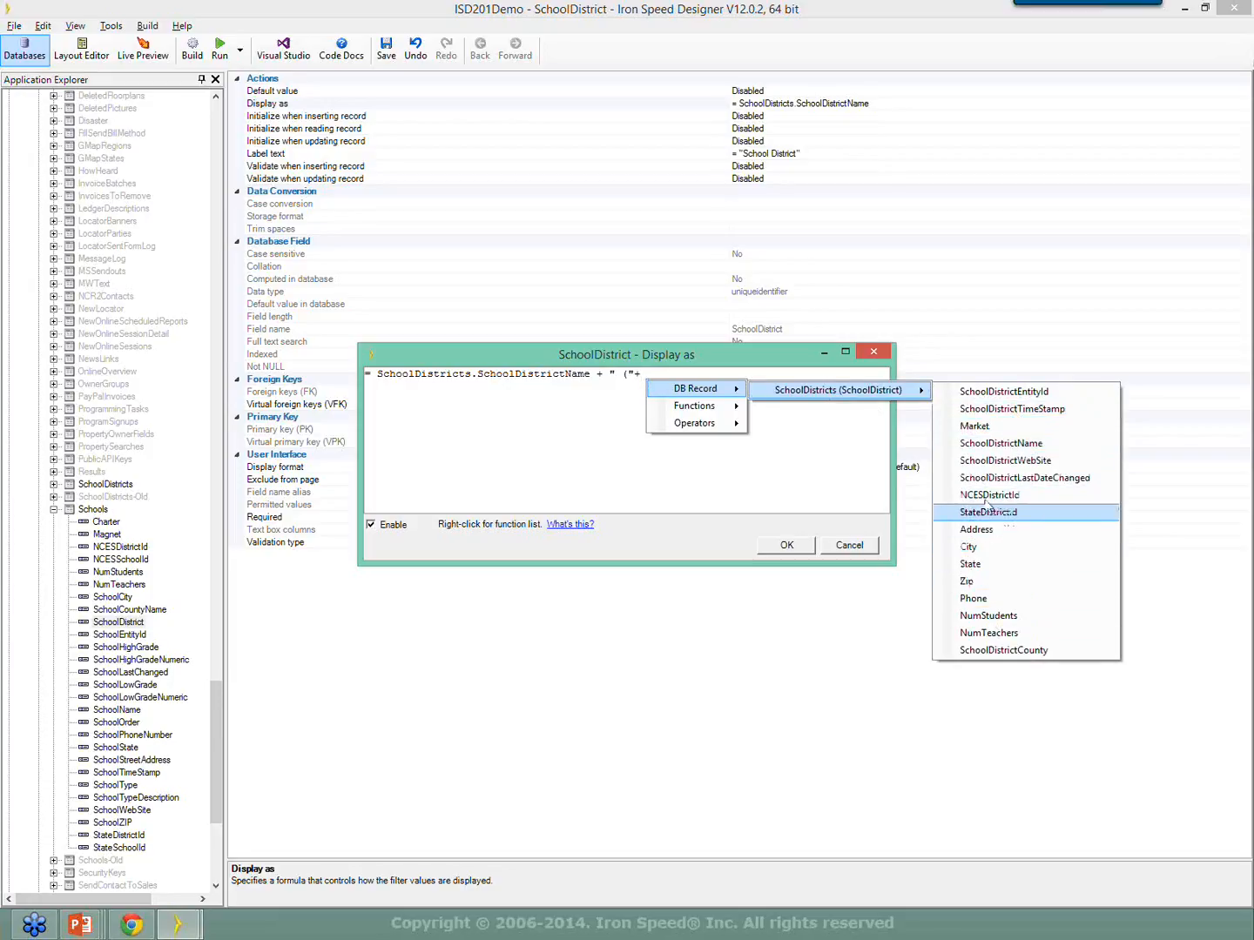
{"action": "left_click", "coordinate": [996, 426]}
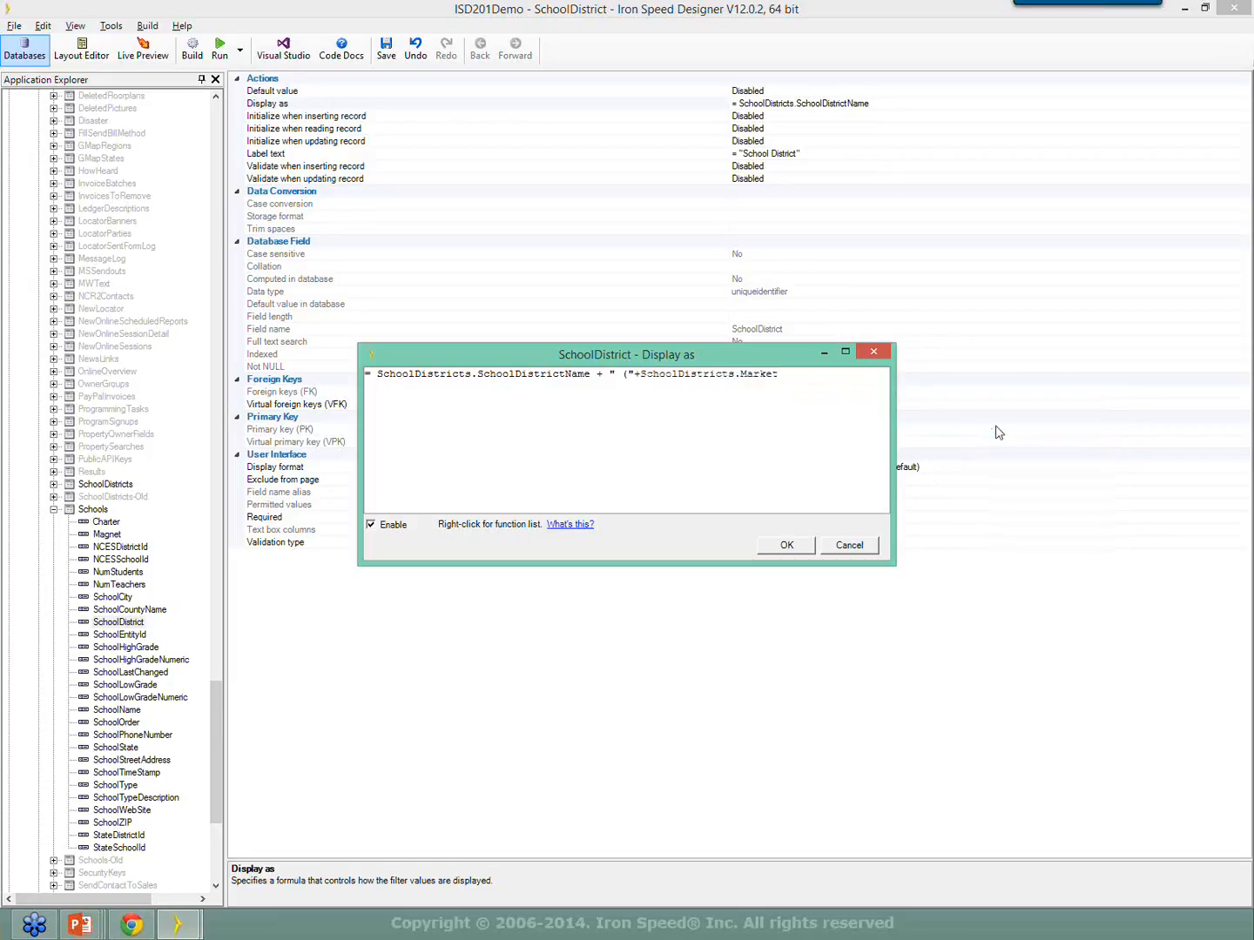
{"action": "type", "text": "+\")\""}
{"action": "left_click", "coordinate": [805, 549]}
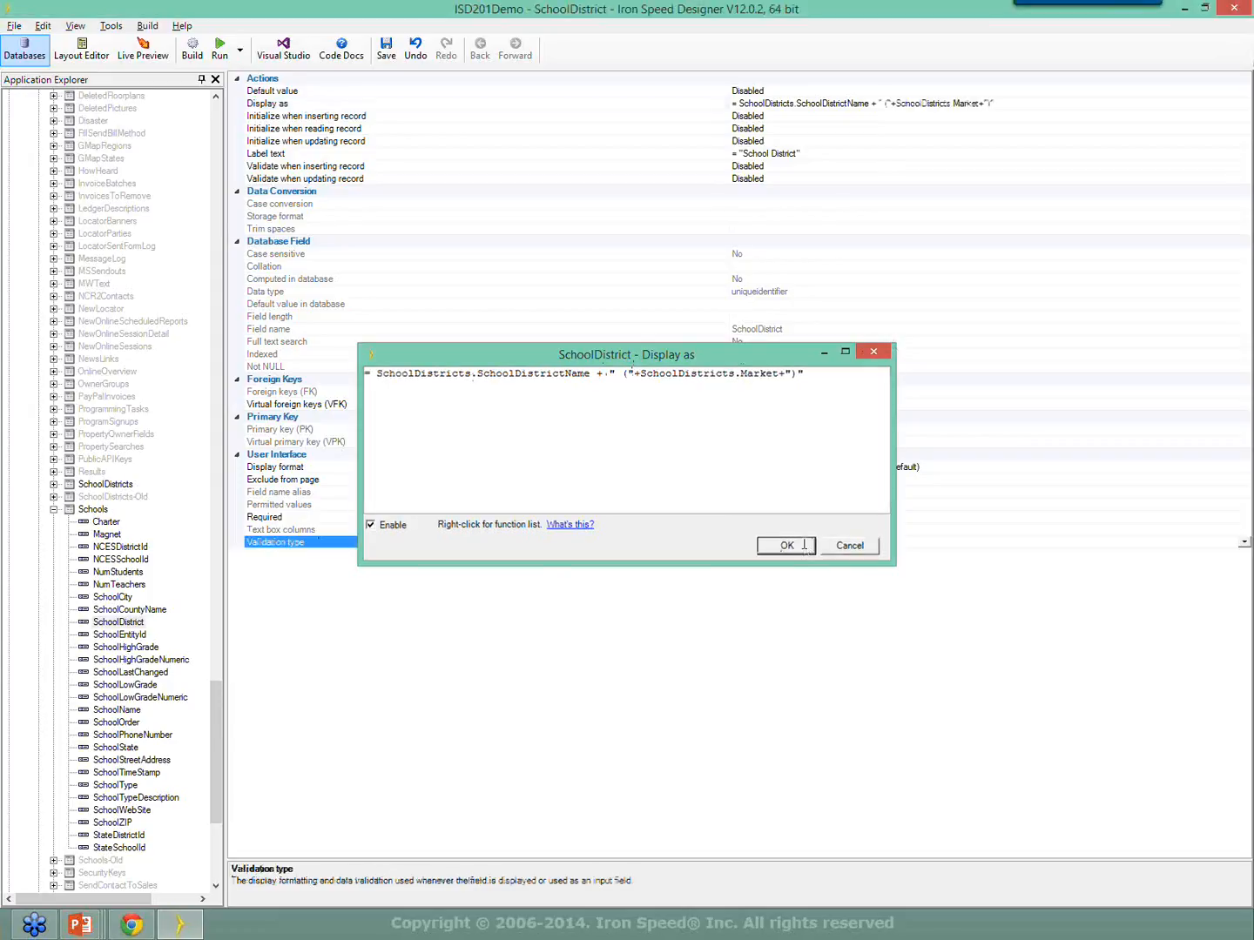
{"action": "left_click", "coordinate": [253, 105]}
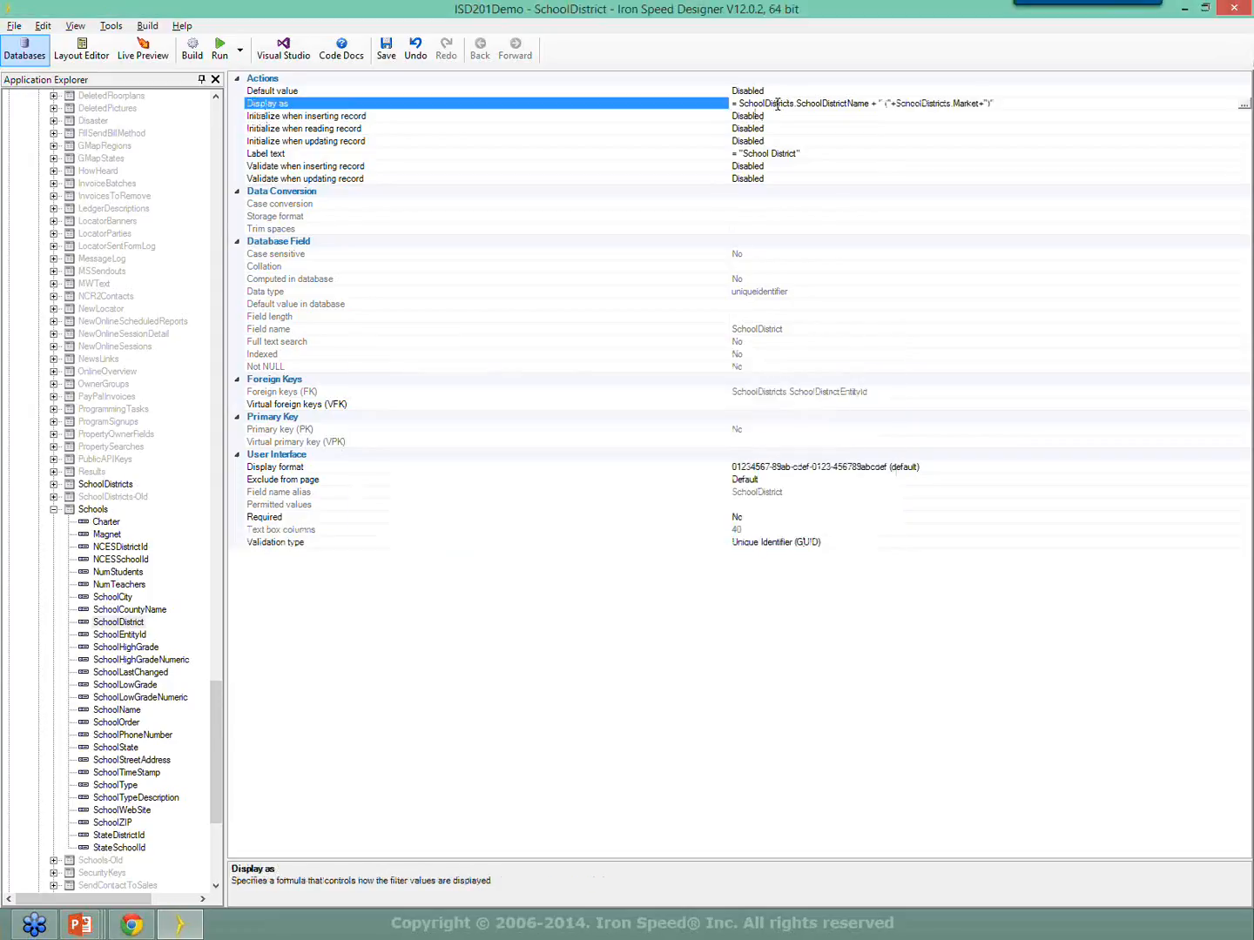
{"action": "left_click", "coordinate": [82, 48]}
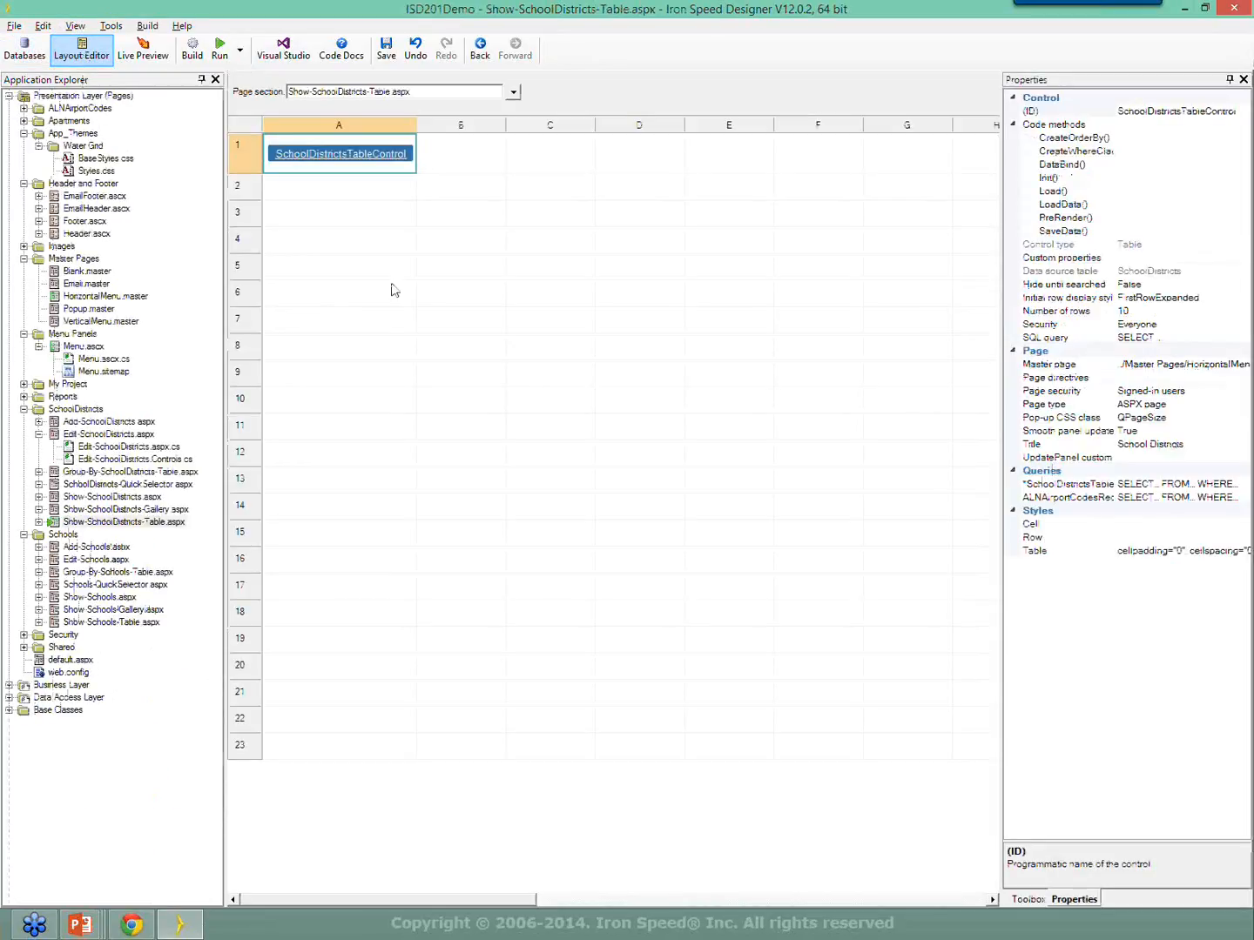
Build the application so the district-plus-market formula takes effect.
{"action": "left_click", "coordinate": [193, 50]}
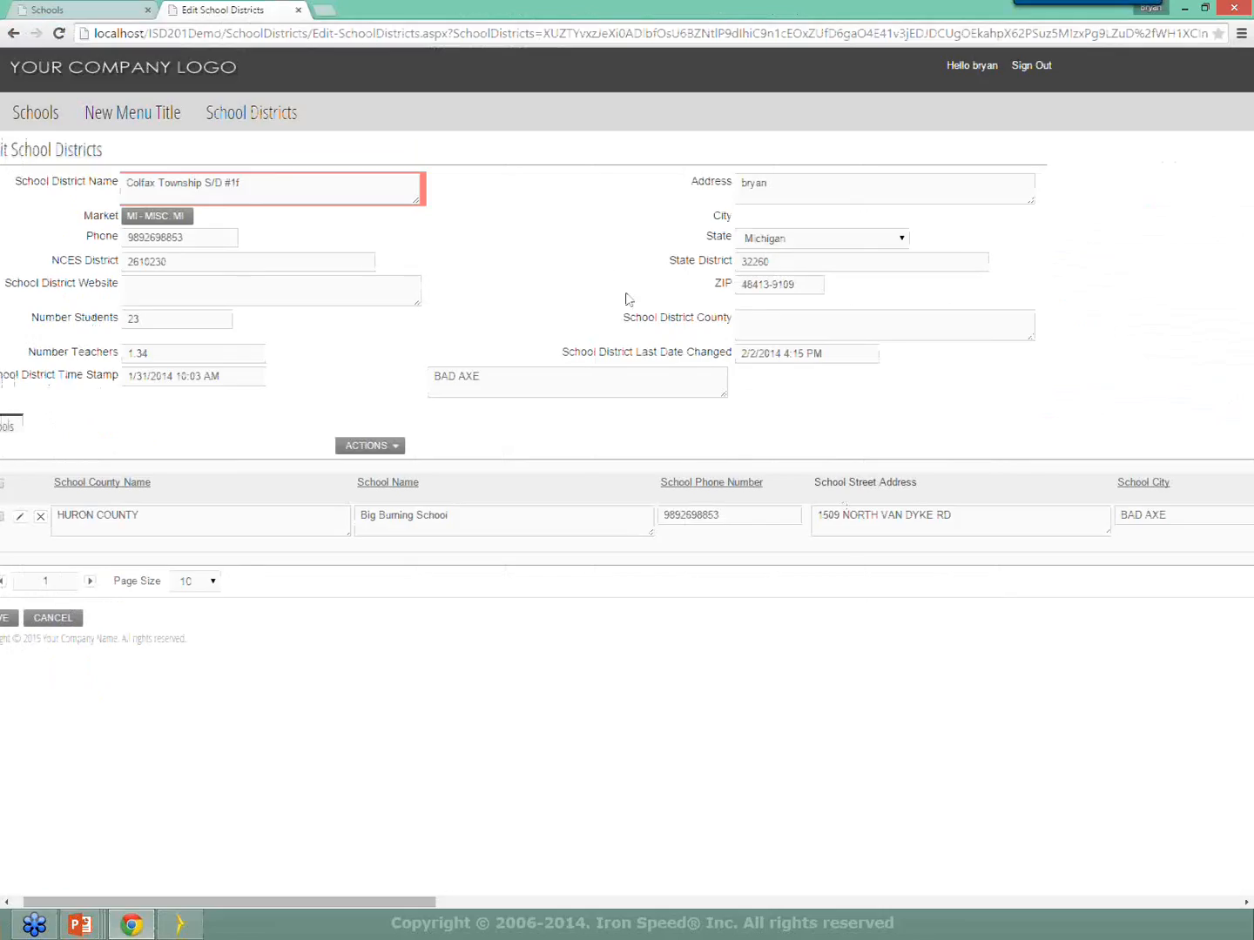
Reload the app in Chrome, sign in again, and go to Show Schools.
{"action": "right_click", "coordinate": [537, 183]}
{"action": "left_click", "coordinate": [591, 233]}
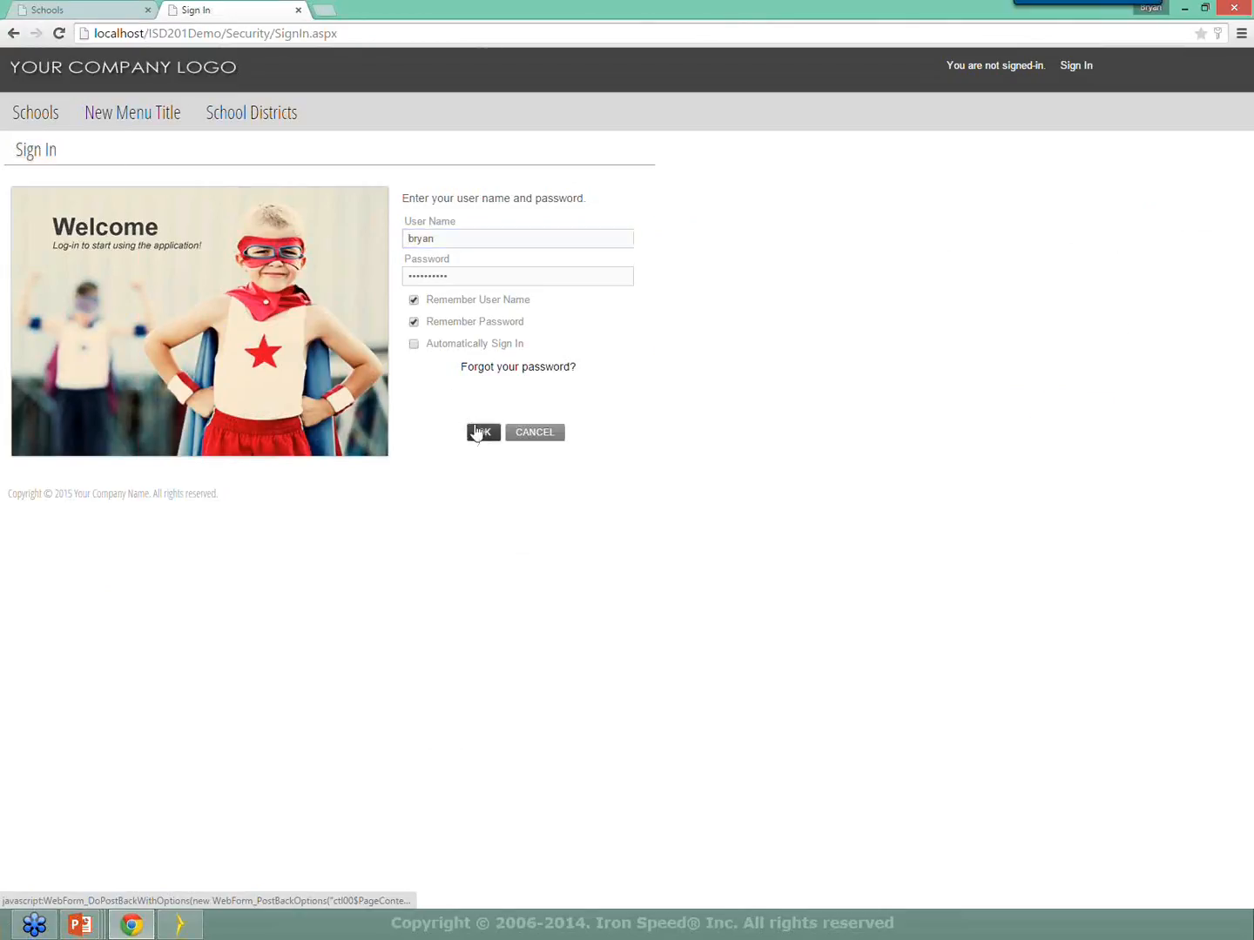
{"action": "left_click", "coordinate": [477, 434]}
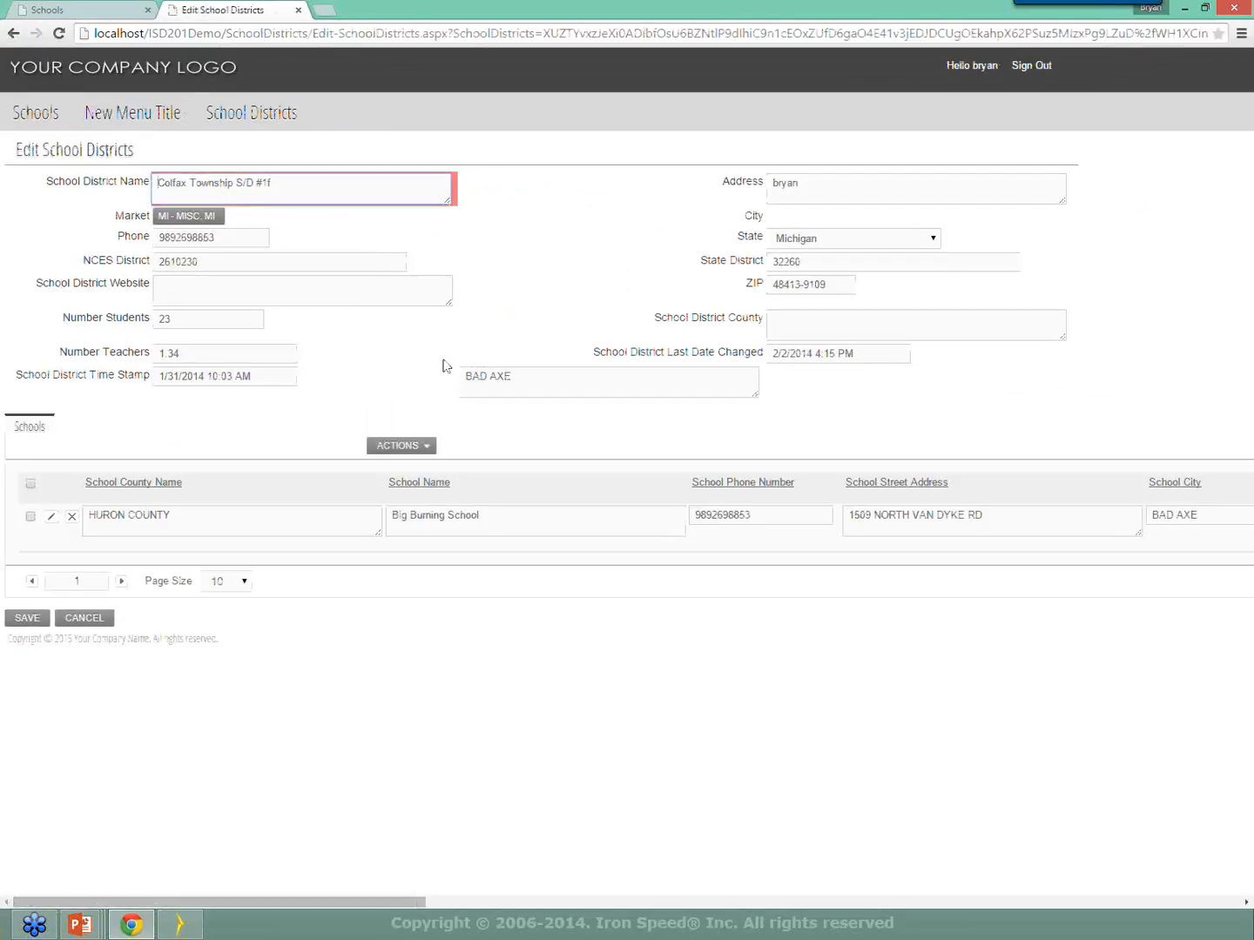
{"action": "mouse_move", "coordinate": [35, 112]}
{"action": "left_click", "coordinate": [48, 216]}
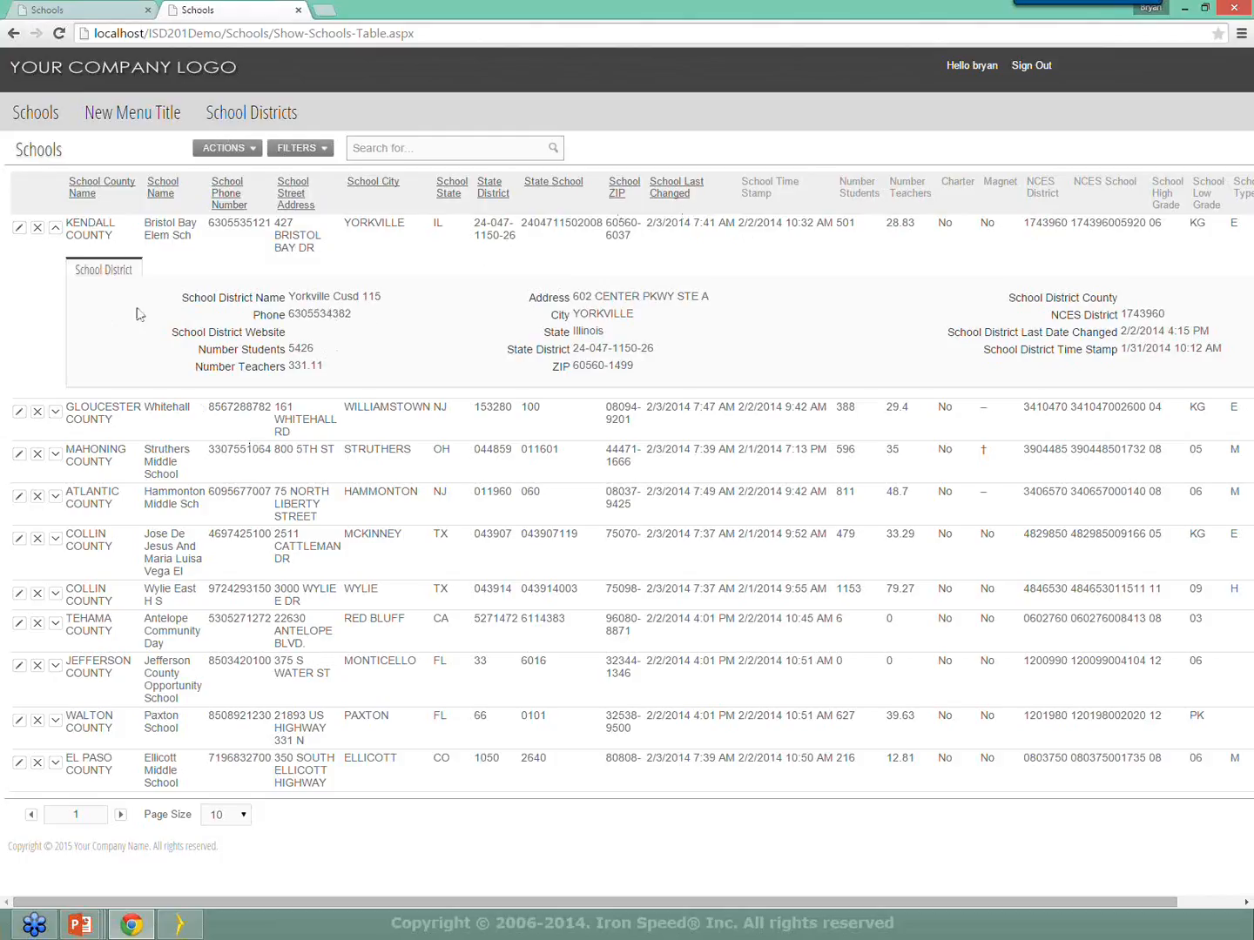
Check that the school's district picker shows YORKVILLE CUSD 115 (ORD), then return to the designer.
{"action": "left_click", "coordinate": [19, 228]}
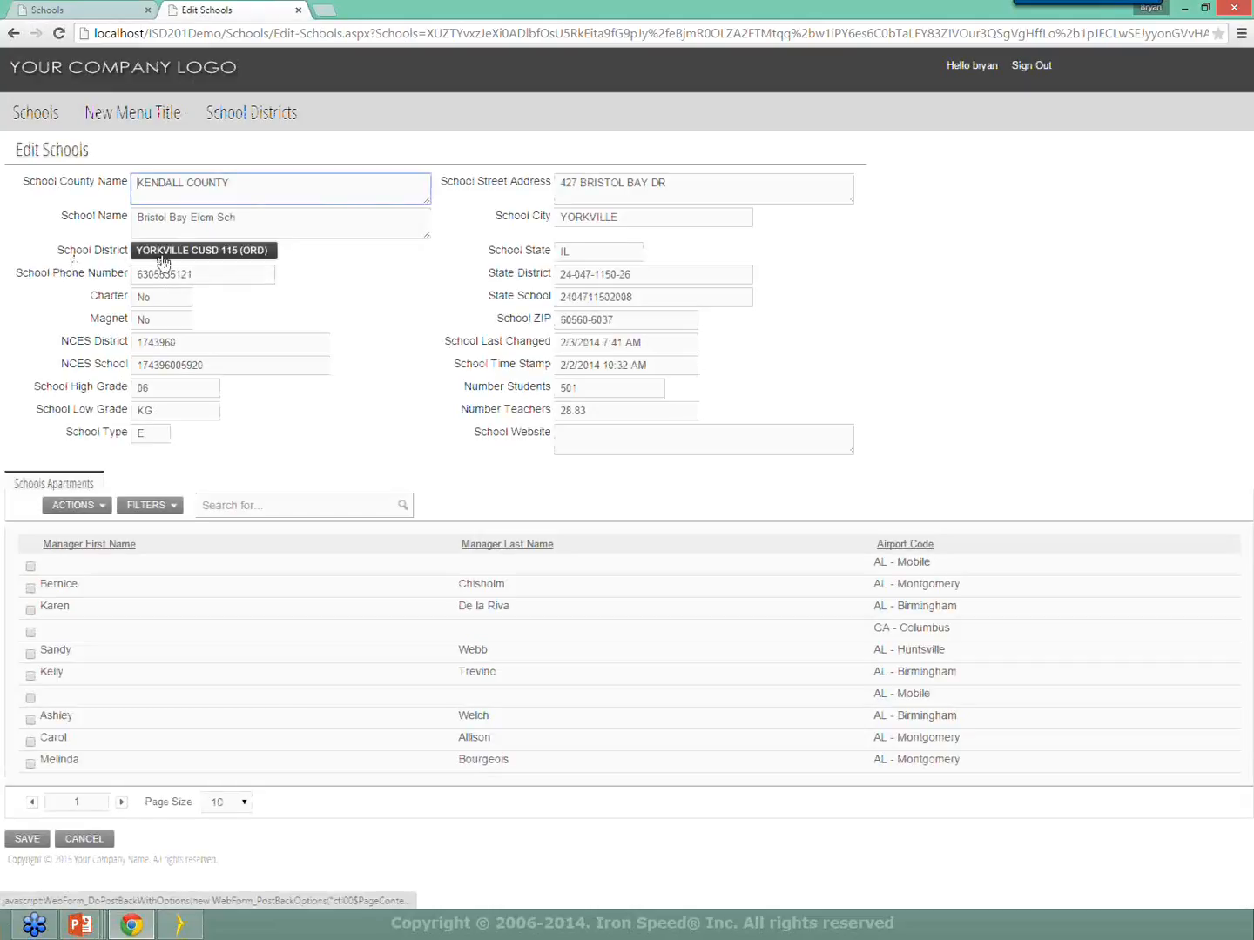
{"action": "left_click", "coordinate": [255, 254]}
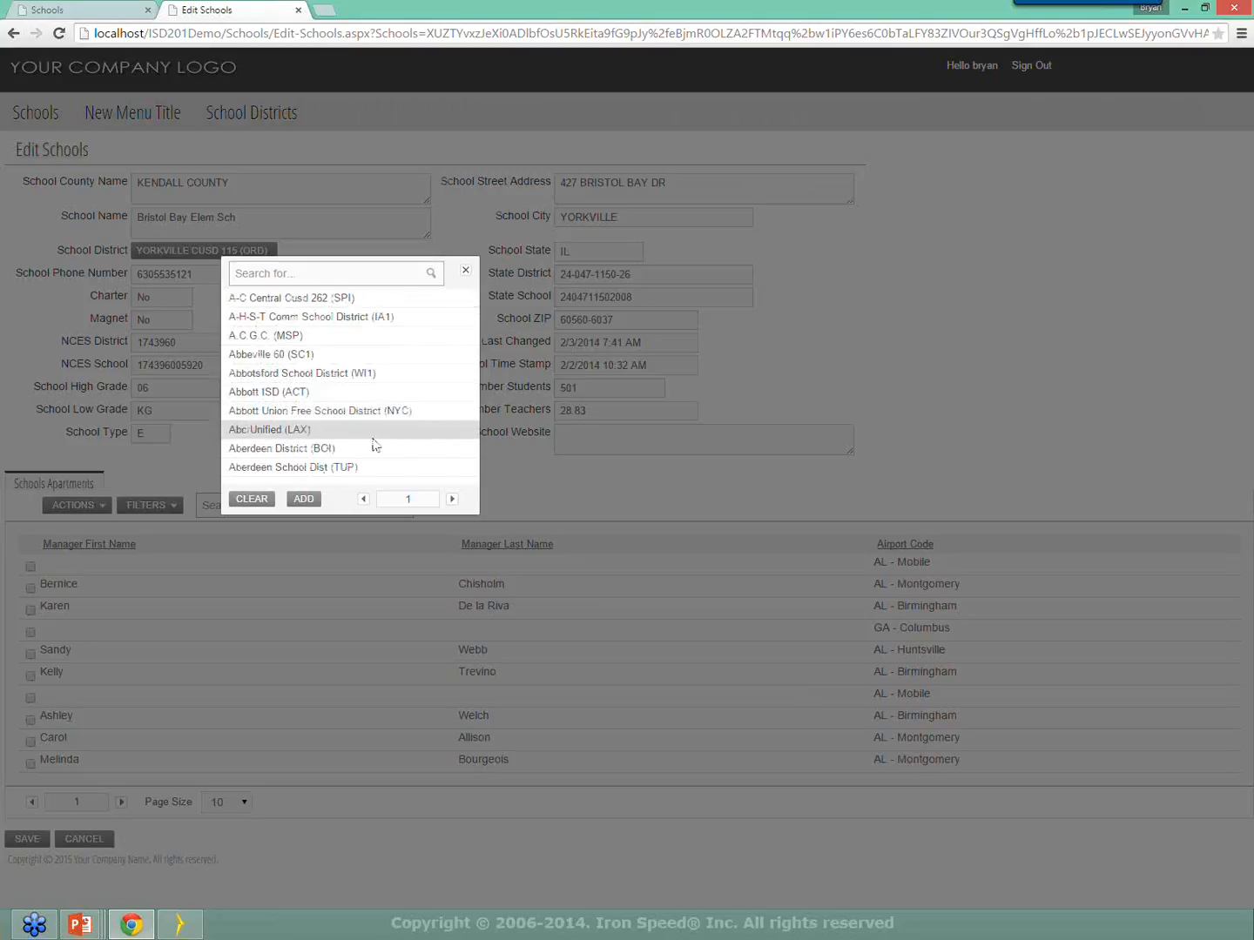
{"action": "left_click", "coordinate": [466, 271]}
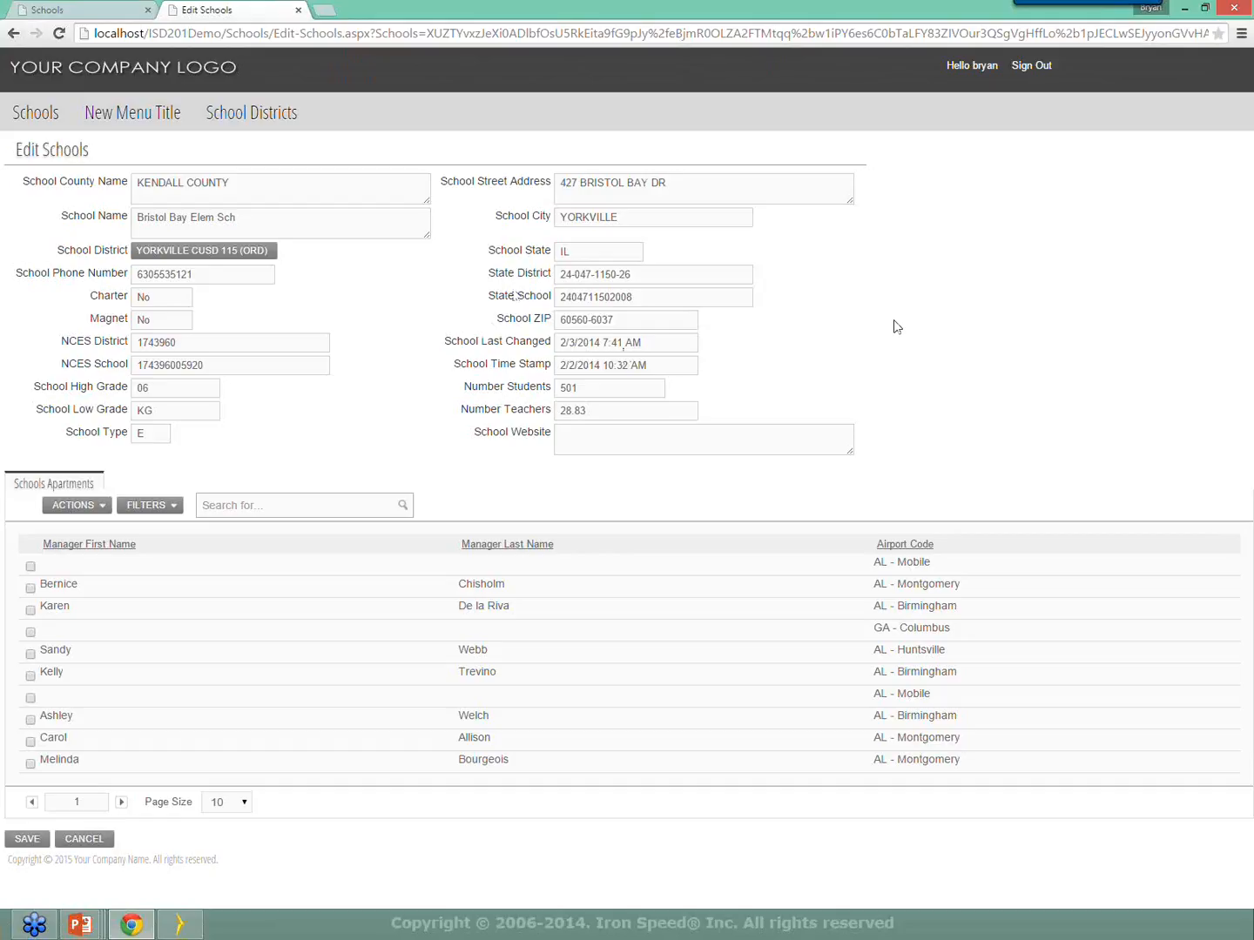
{"action": "left_click", "coordinate": [1203, 14]}
{"action": "left_click", "coordinate": [936, 52]}
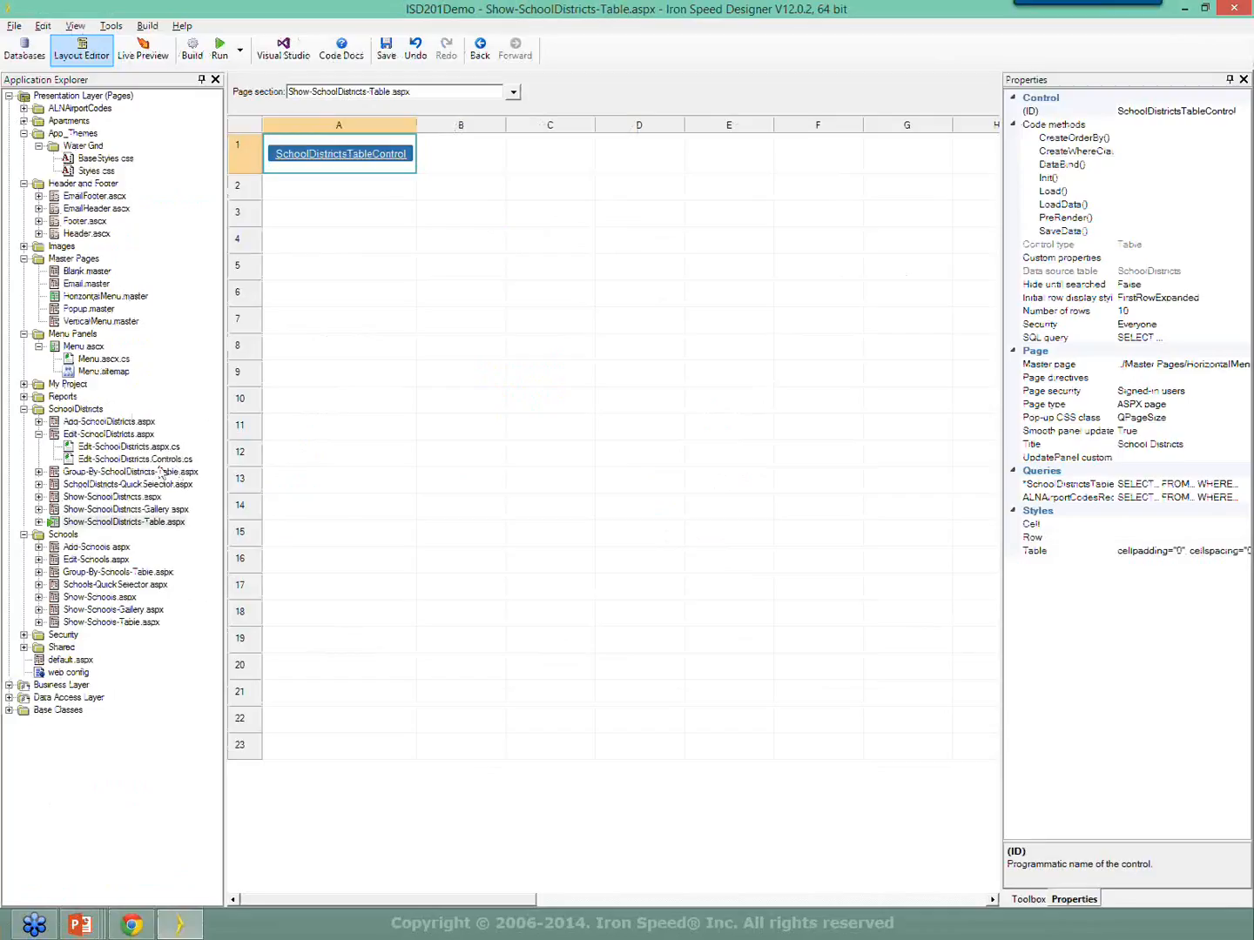
In Databases, review the Schools table's SchoolDistrict Display as formula and the SchoolName field's properties.
{"action": "left_click", "coordinate": [21, 52]}
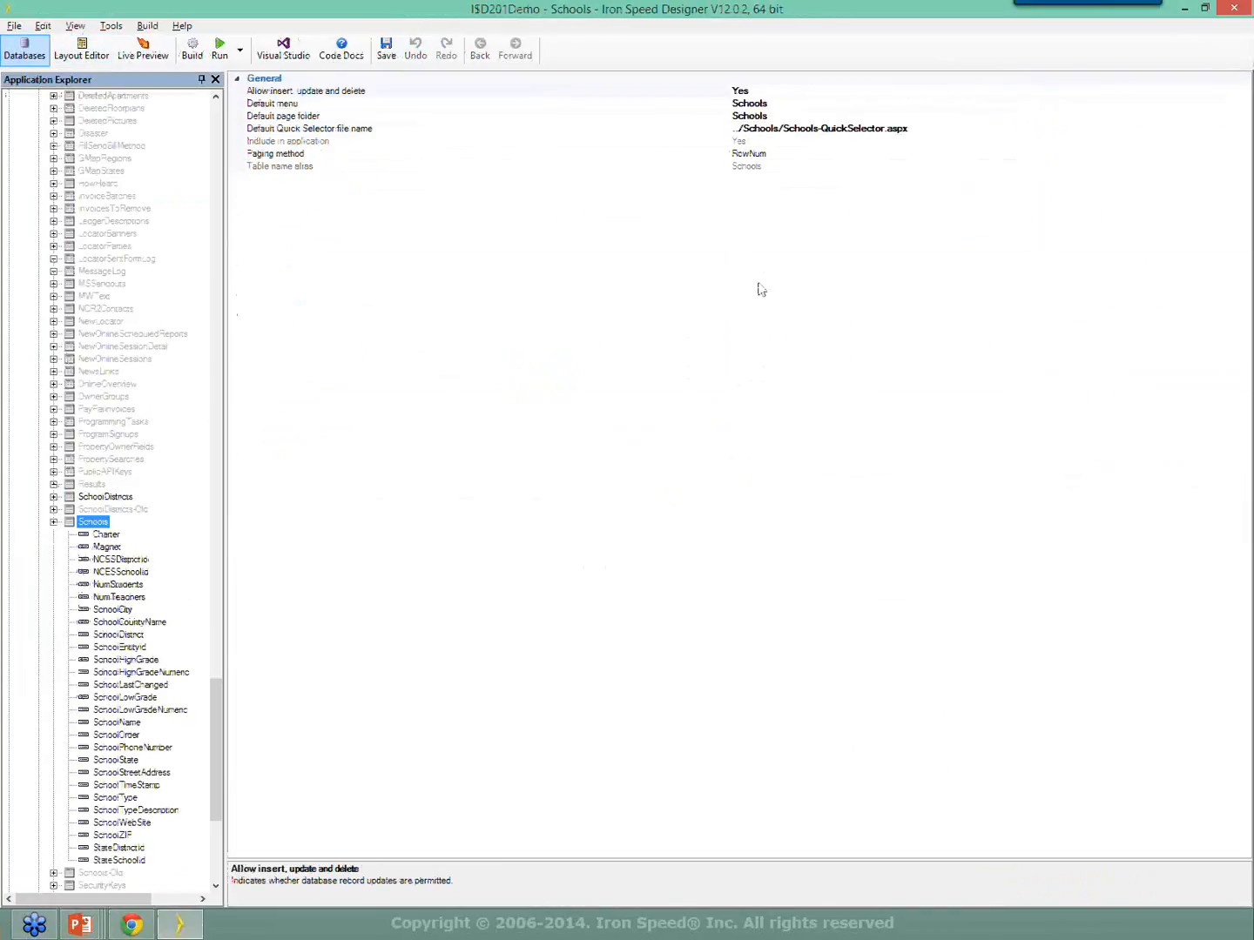
{"action": "scroll", "coordinate": [216, 694], "scroll_direction": "down", "scroll_amount": 1}
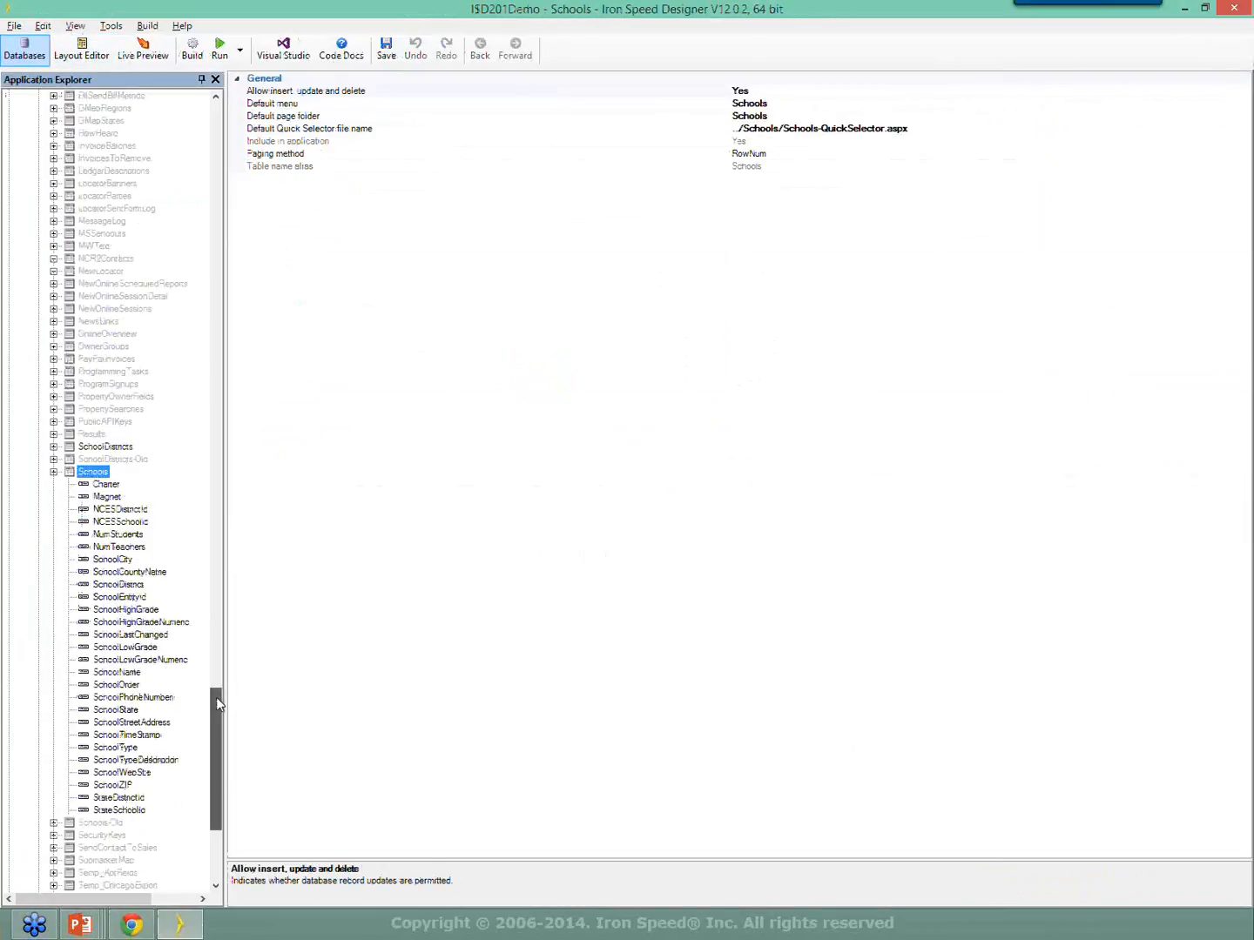
{"action": "left_click", "coordinate": [119, 585]}
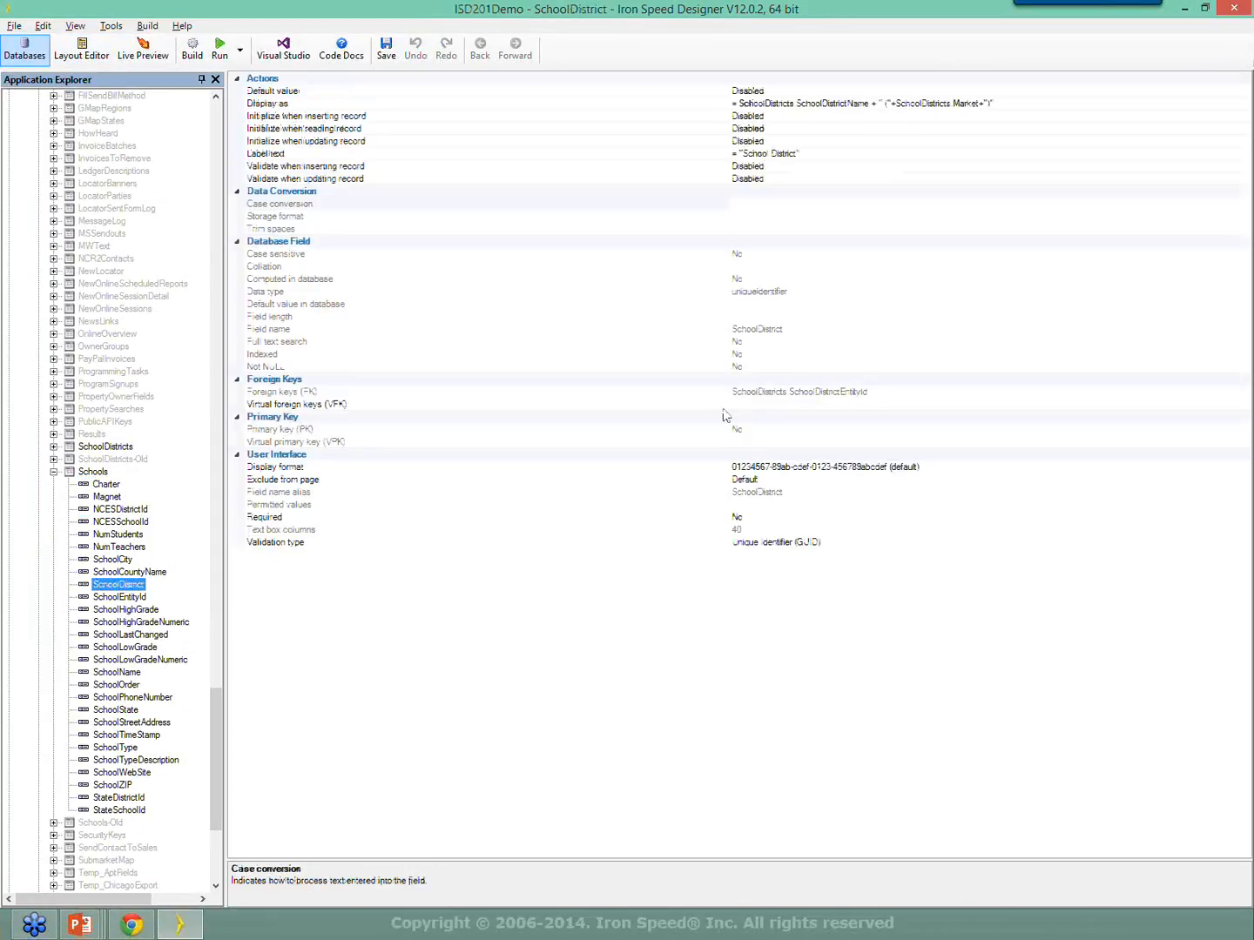
{"action": "left_click", "coordinate": [897, 106]}
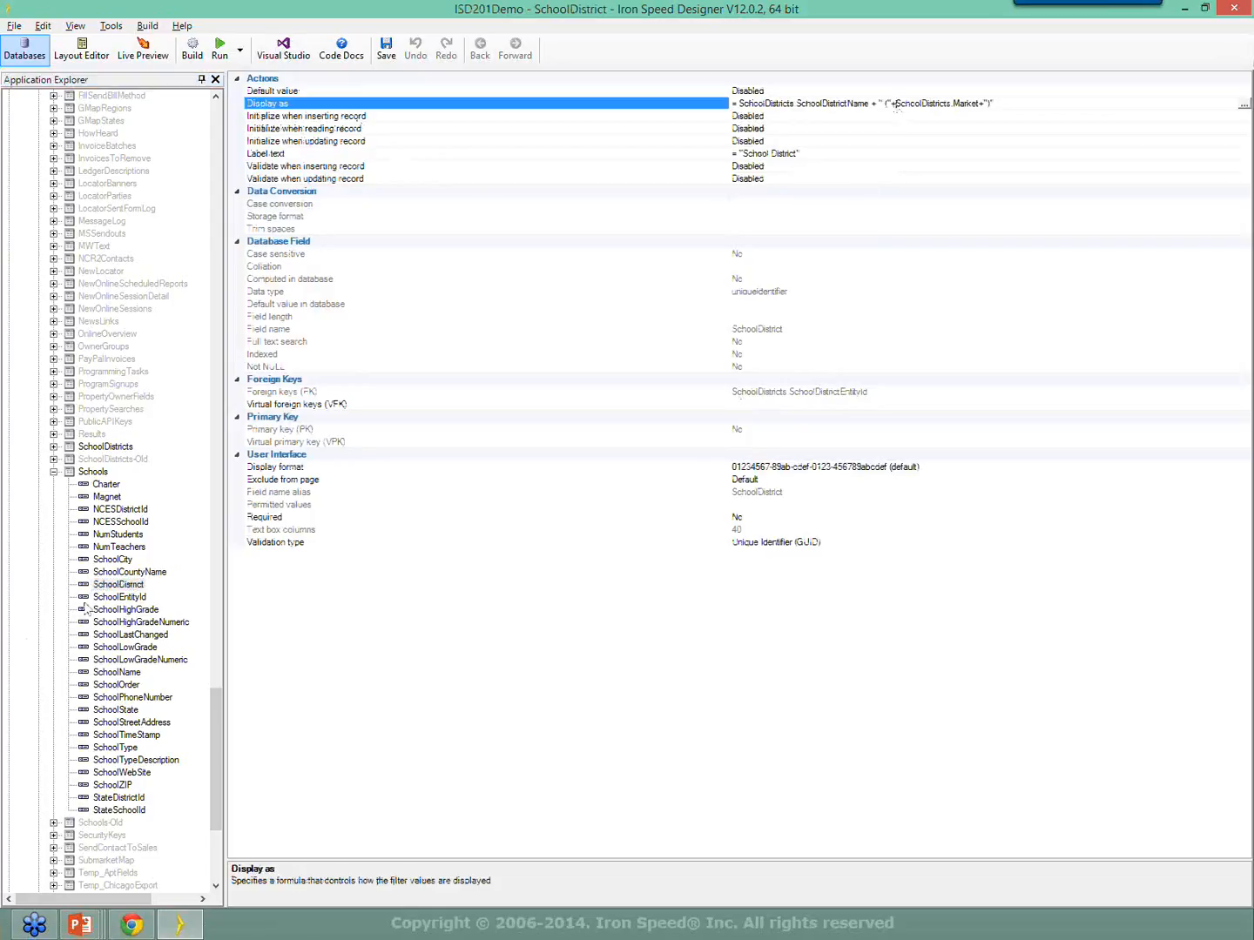
{"action": "left_click", "coordinate": [116, 672]}
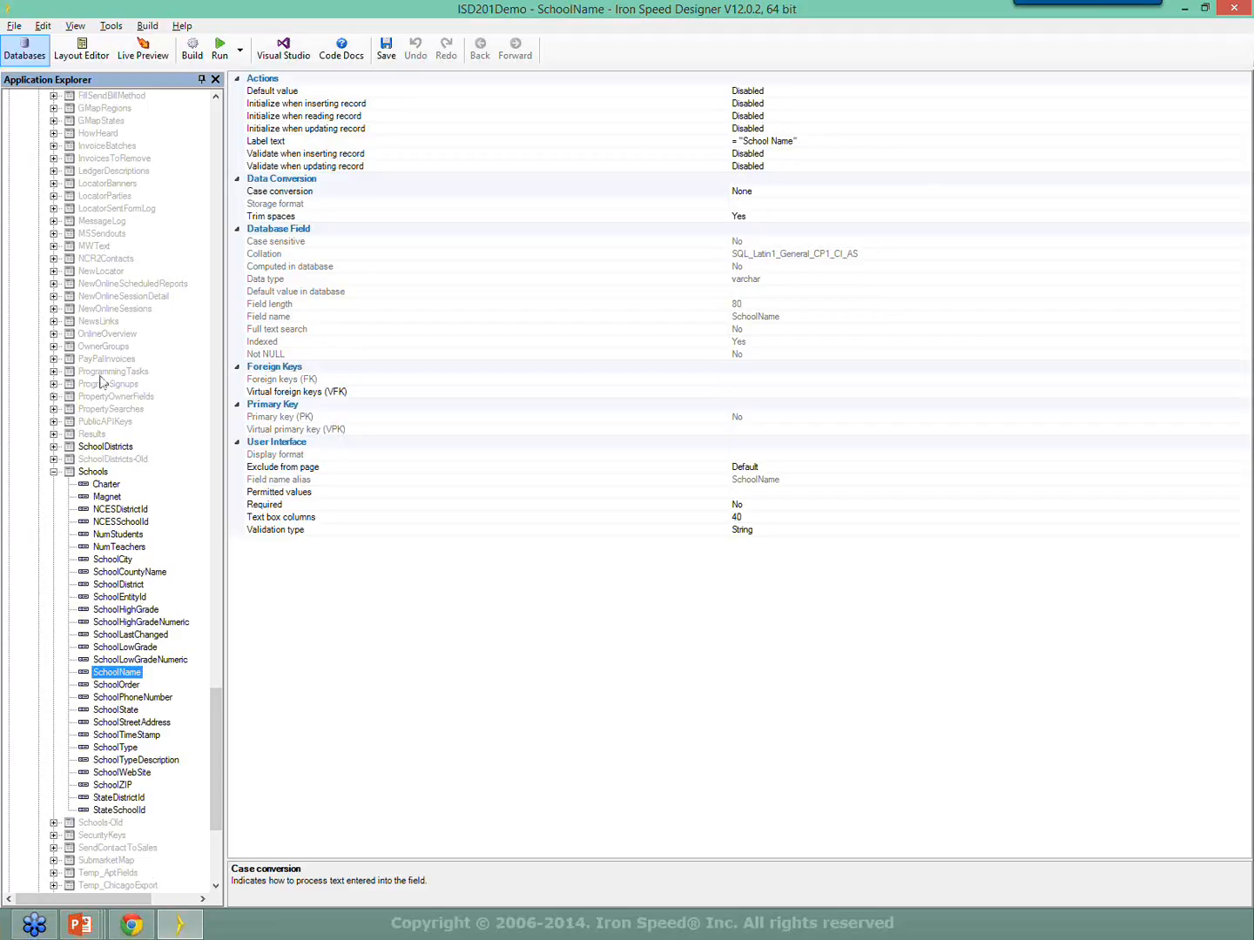
{"action": "left_click", "coordinate": [814, 117]}
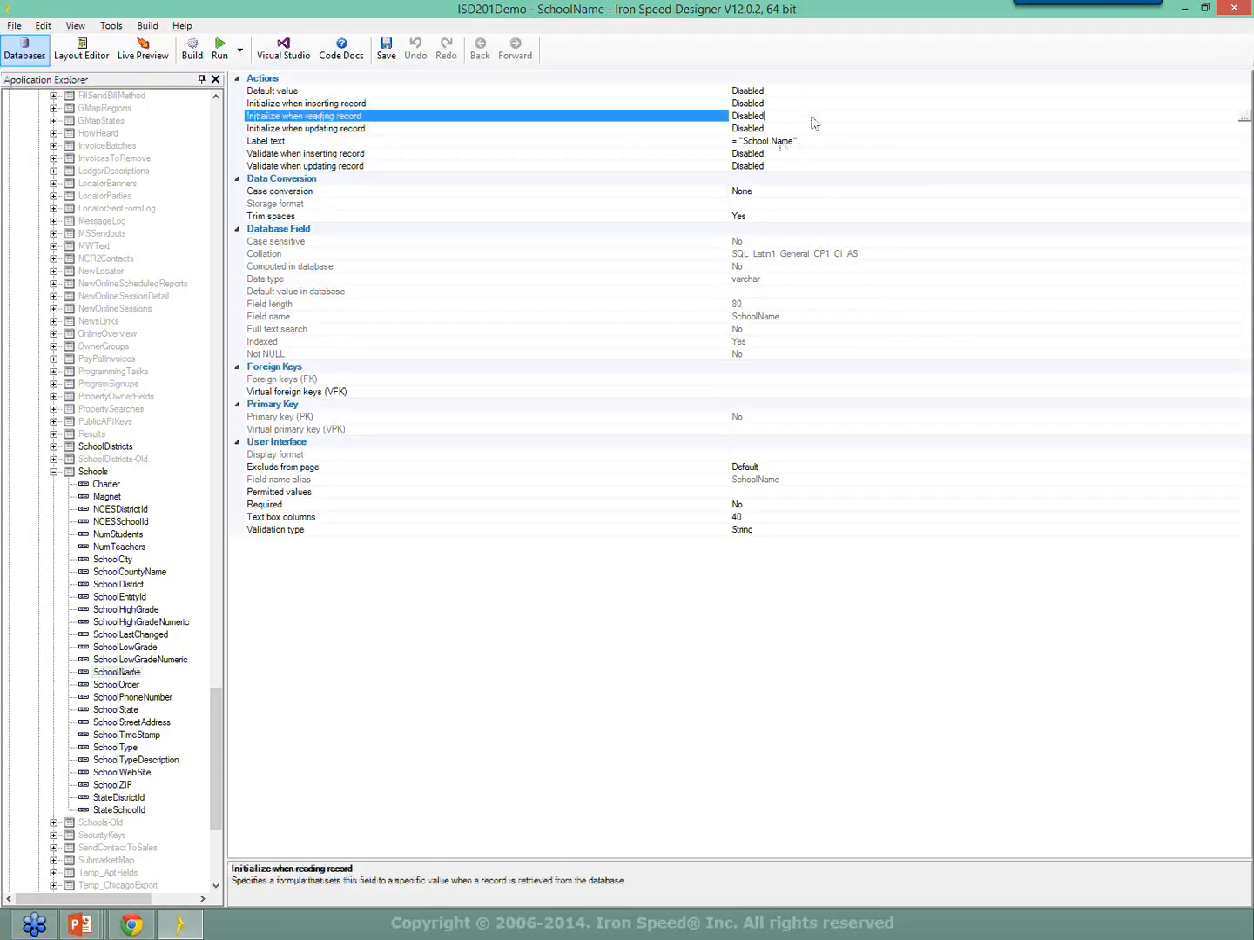
{"action": "left_click", "coordinate": [813, 106]}
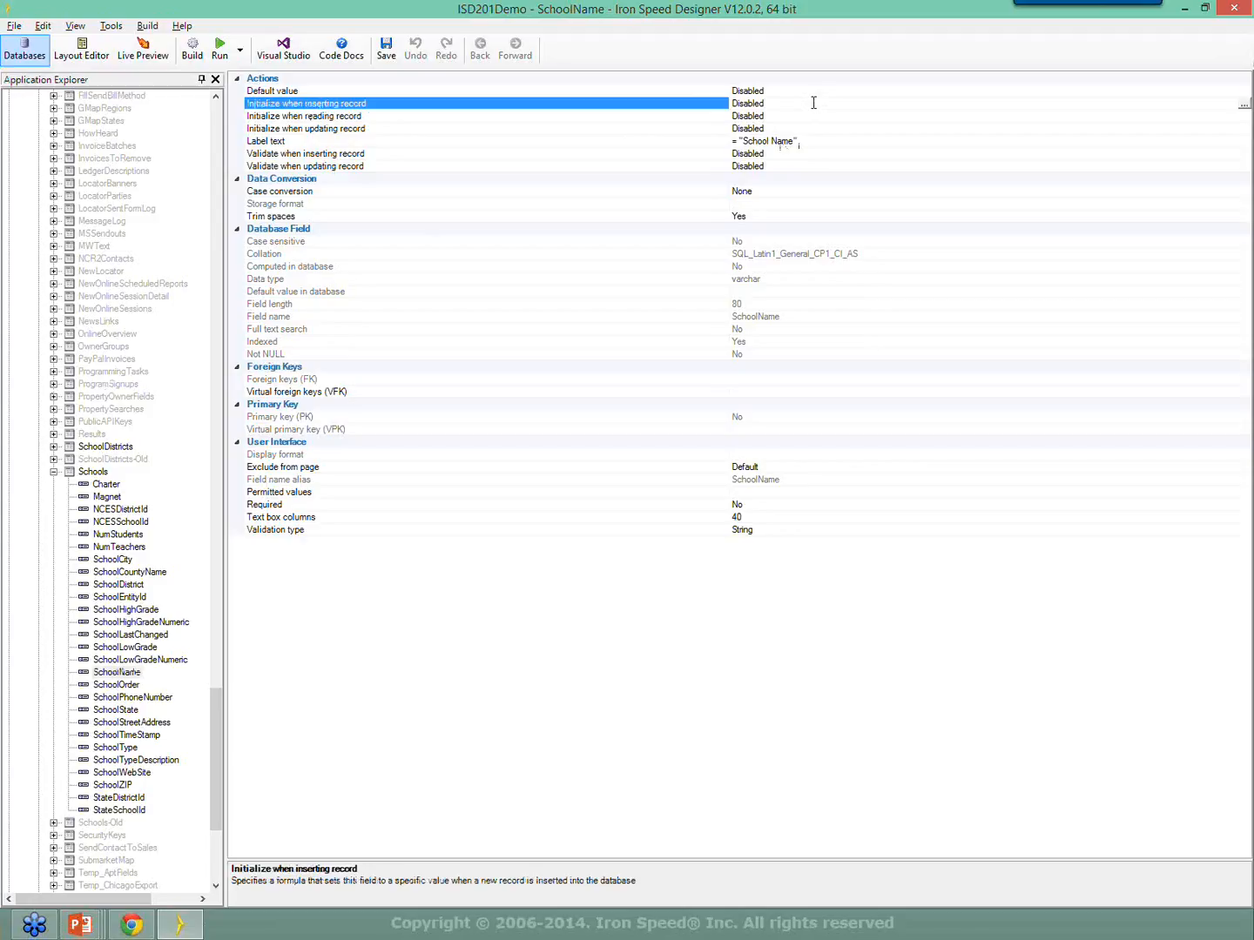
{"action": "left_click_drag", "start_coordinate": [814, 103], "coordinate": [704, 115]}
Inspect the SchoolDistrict field's foreign key and virtual foreign key settings.
{"action": "left_click", "coordinate": [122, 585]}
{"action": "left_click", "coordinate": [294, 392]}
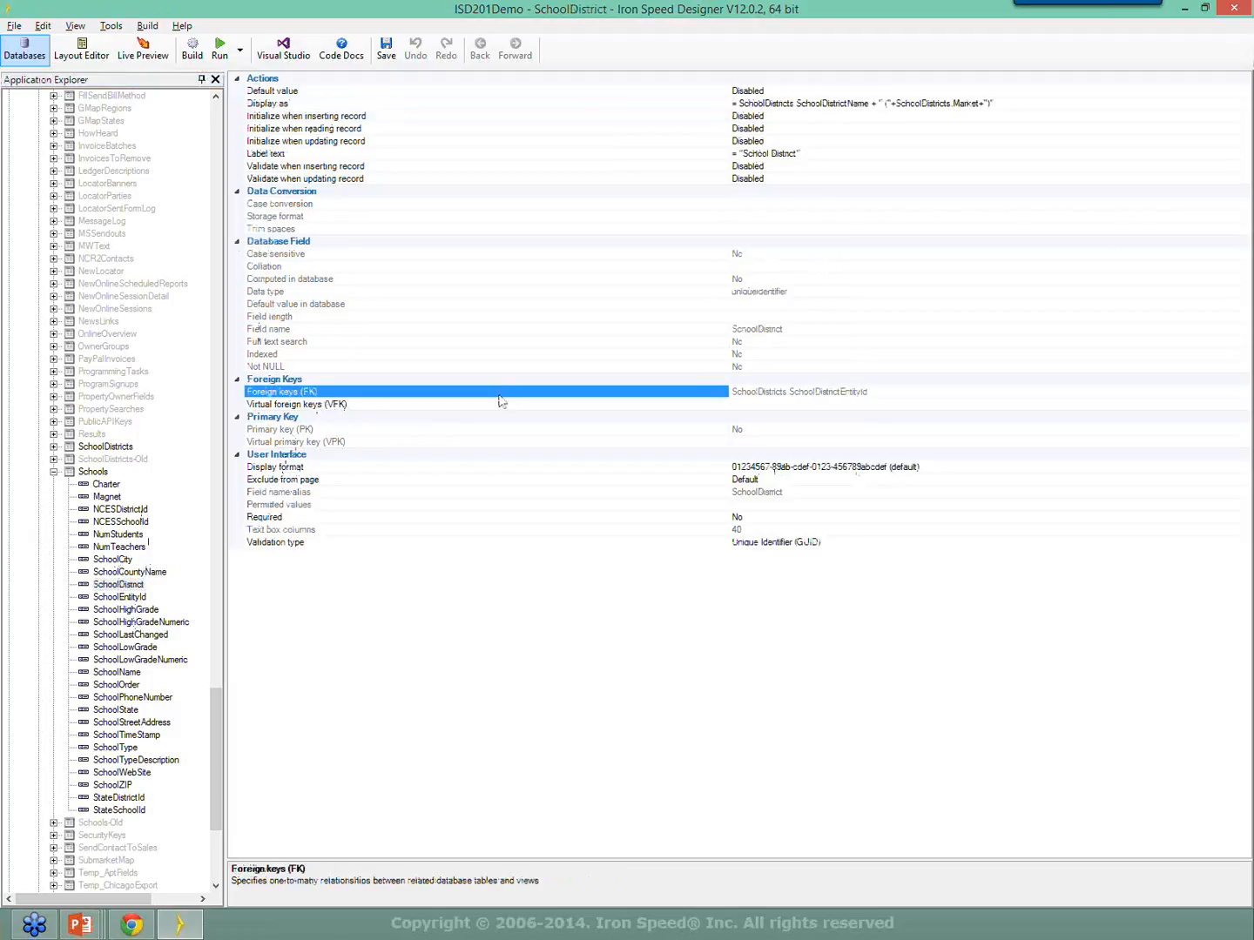
{"action": "left_click_drag", "start_coordinate": [880, 392], "coordinate": [730, 392]}
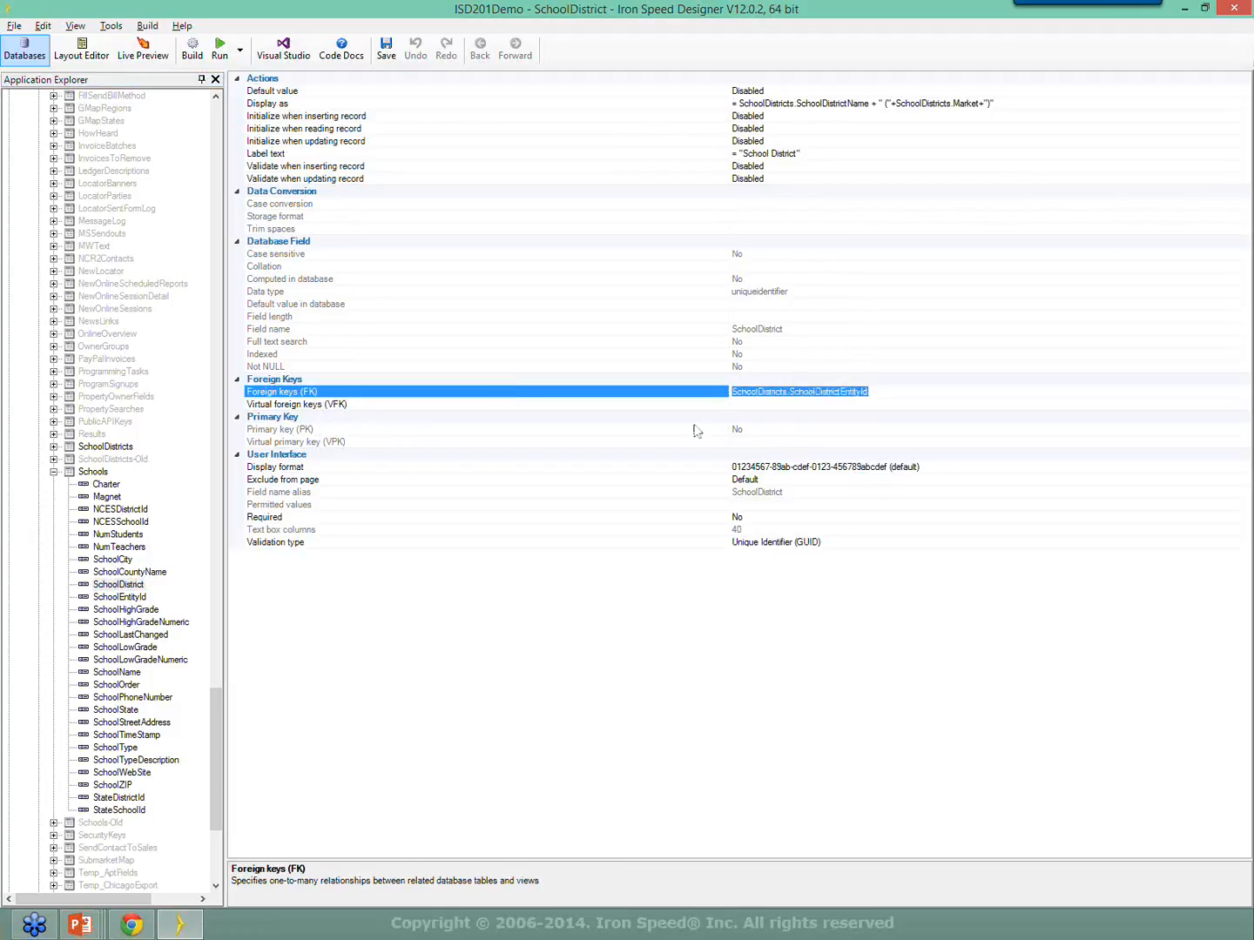
{"action": "left_click", "coordinate": [803, 404]}
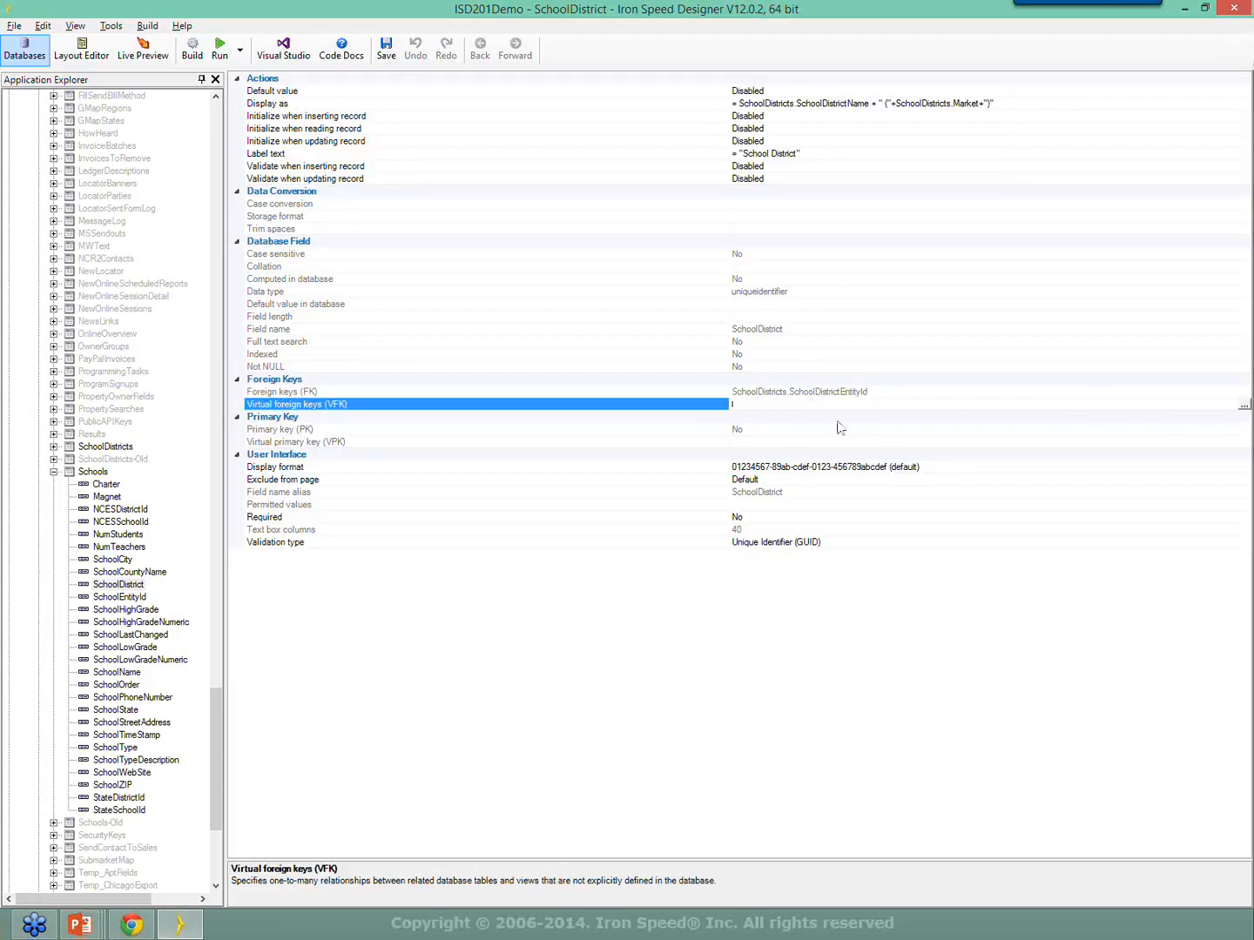
{"action": "left_click", "coordinate": [785, 392]}
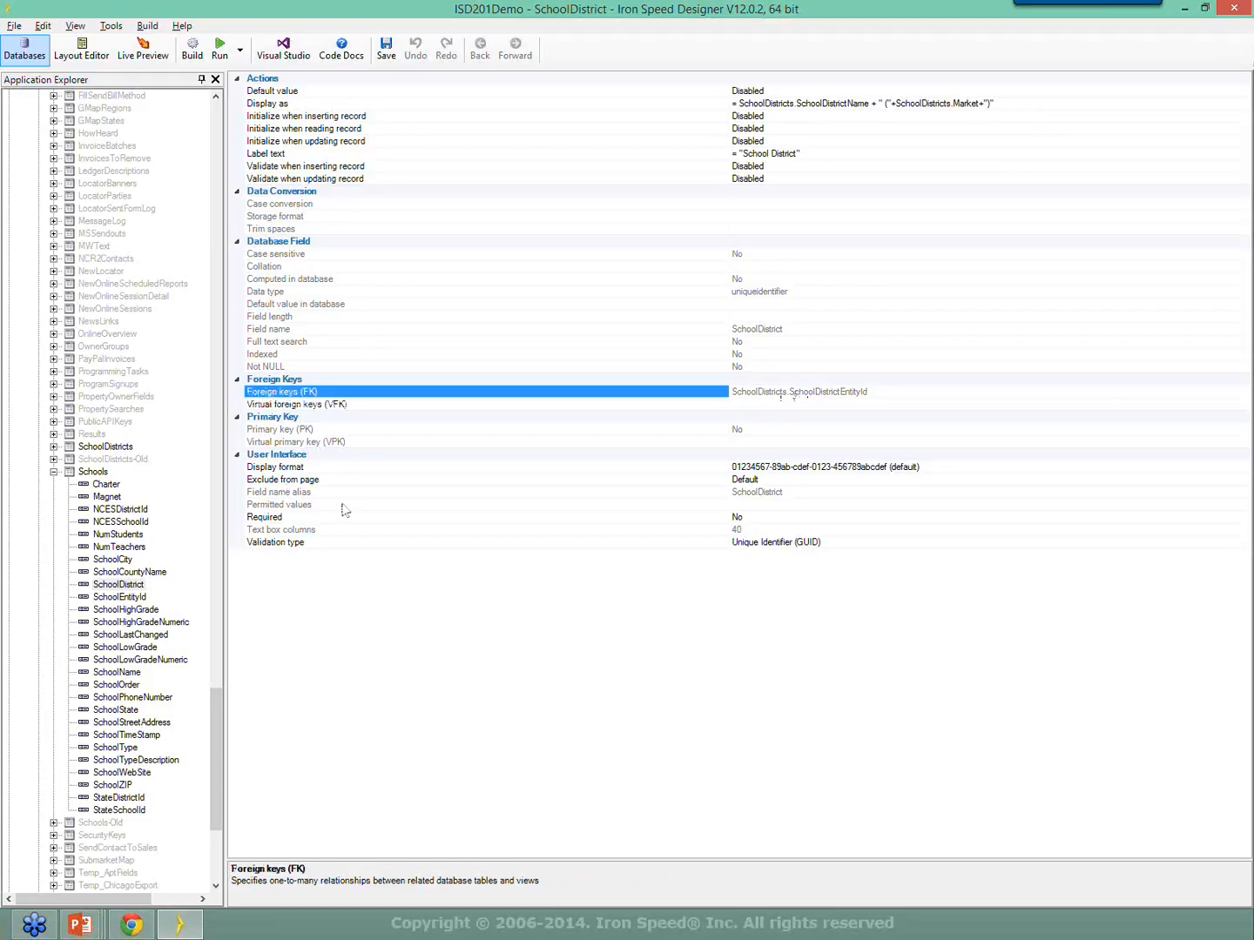
{"action": "left_click", "coordinate": [348, 406]}
{"action": "left_click", "coordinate": [741, 404]}
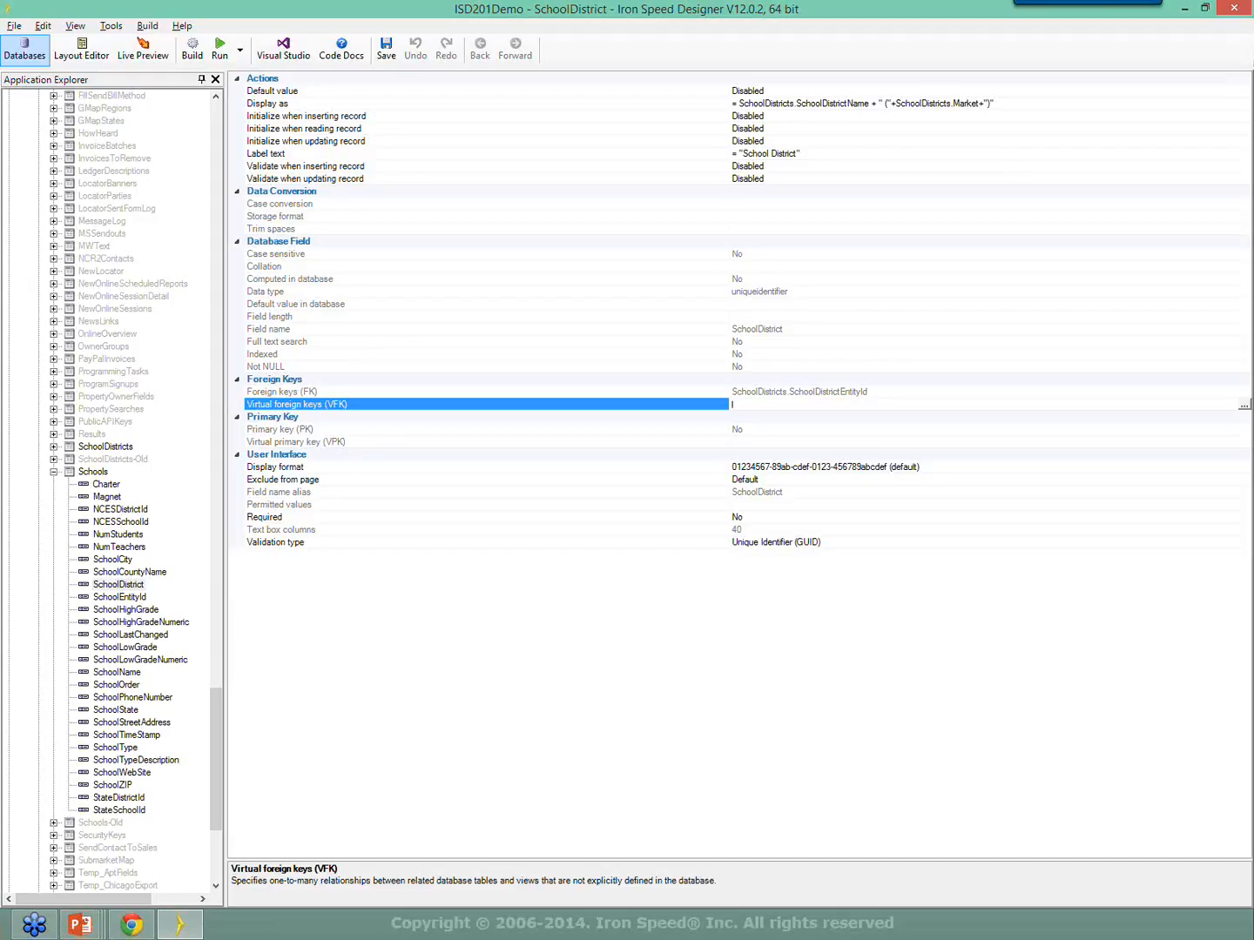
{"action": "left_click", "coordinate": [100, 54]}
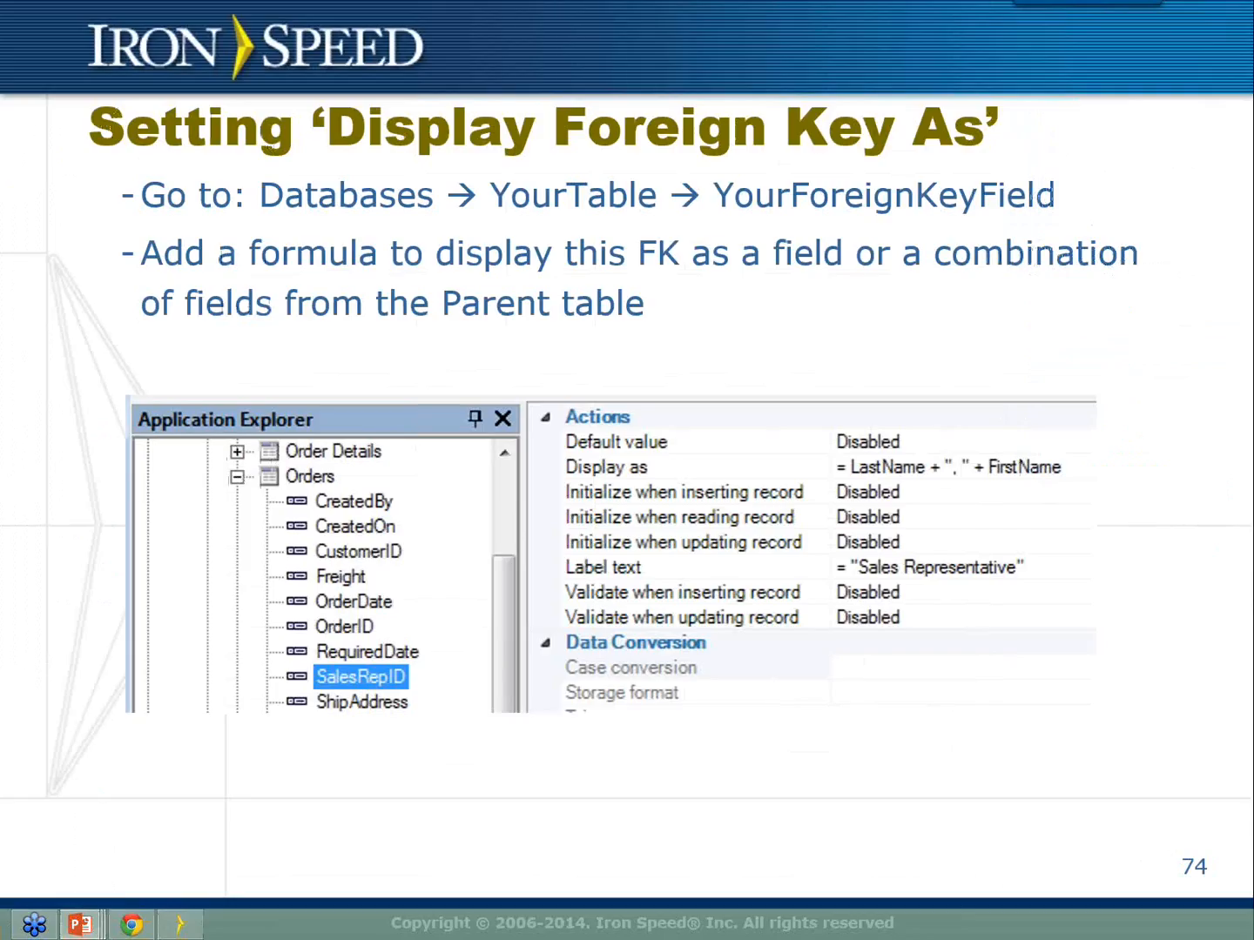
Advance to slide 75 on the data access layer and return to Iron Speed Designer.
{"action": "key", "text": "Right"}
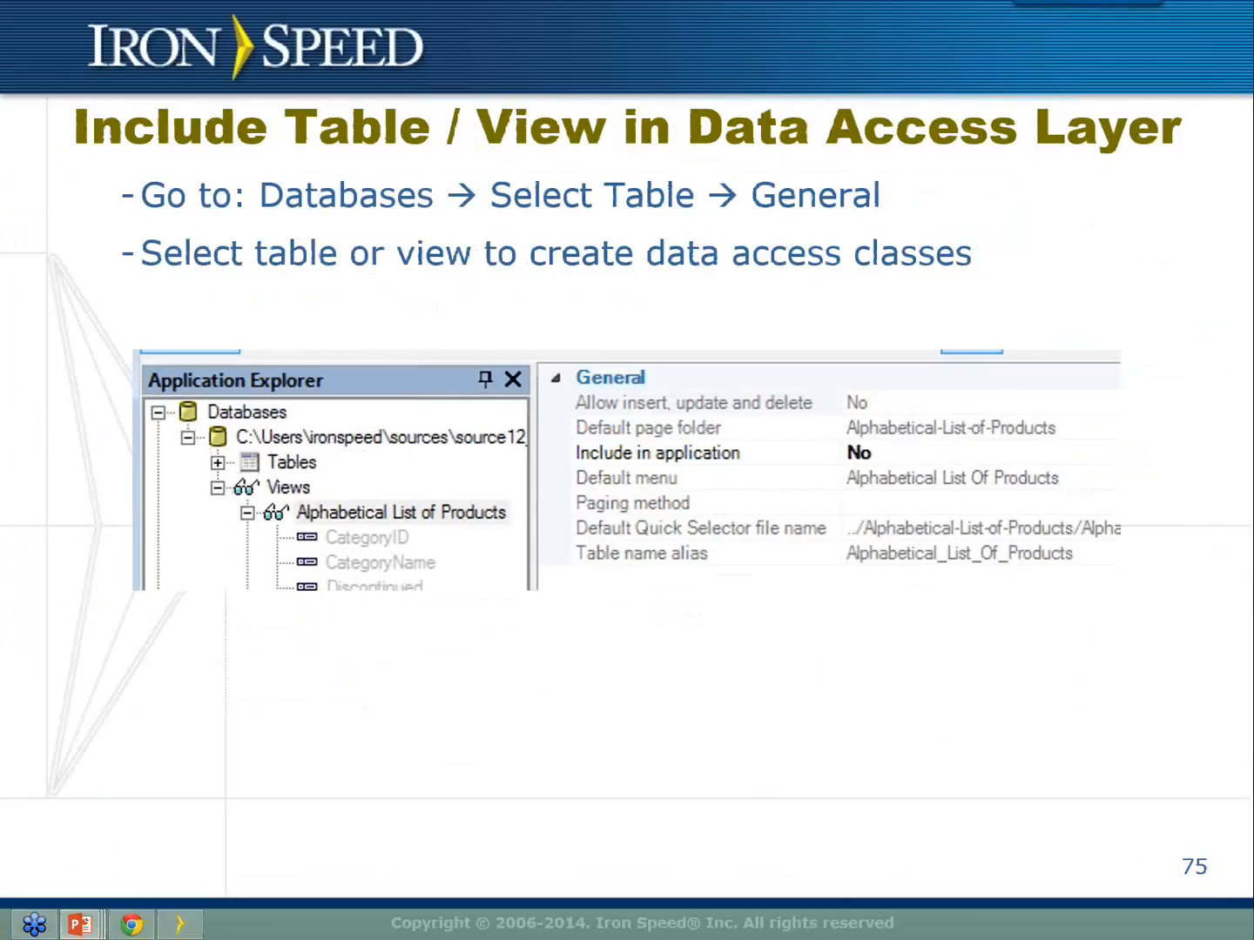
{"action": "key", "text": "alt+Tab"}
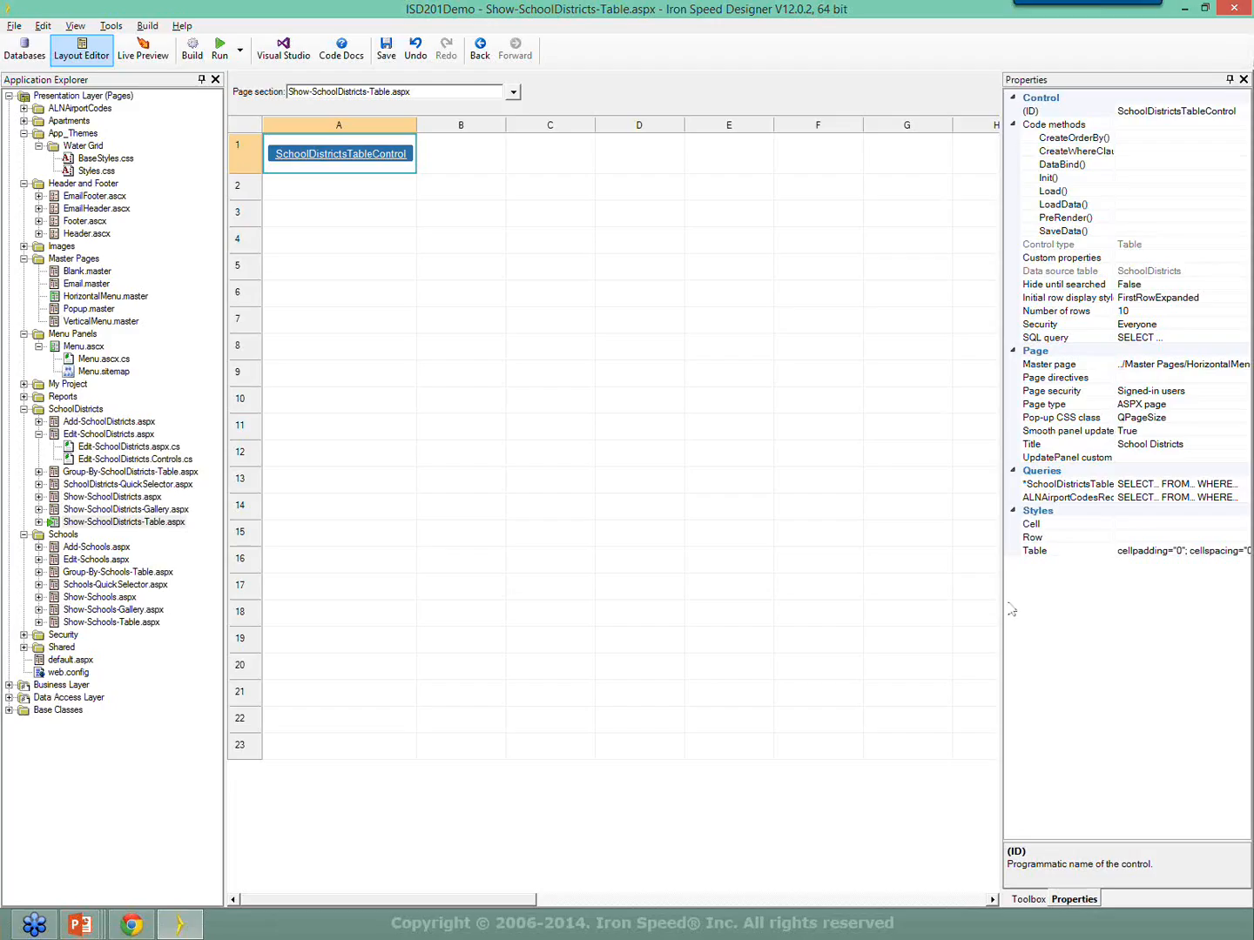
In Databases, widen the table tree and open AlnData.NatlMgmtCompanies' general settings.
{"action": "left_click", "coordinate": [43, 47]}
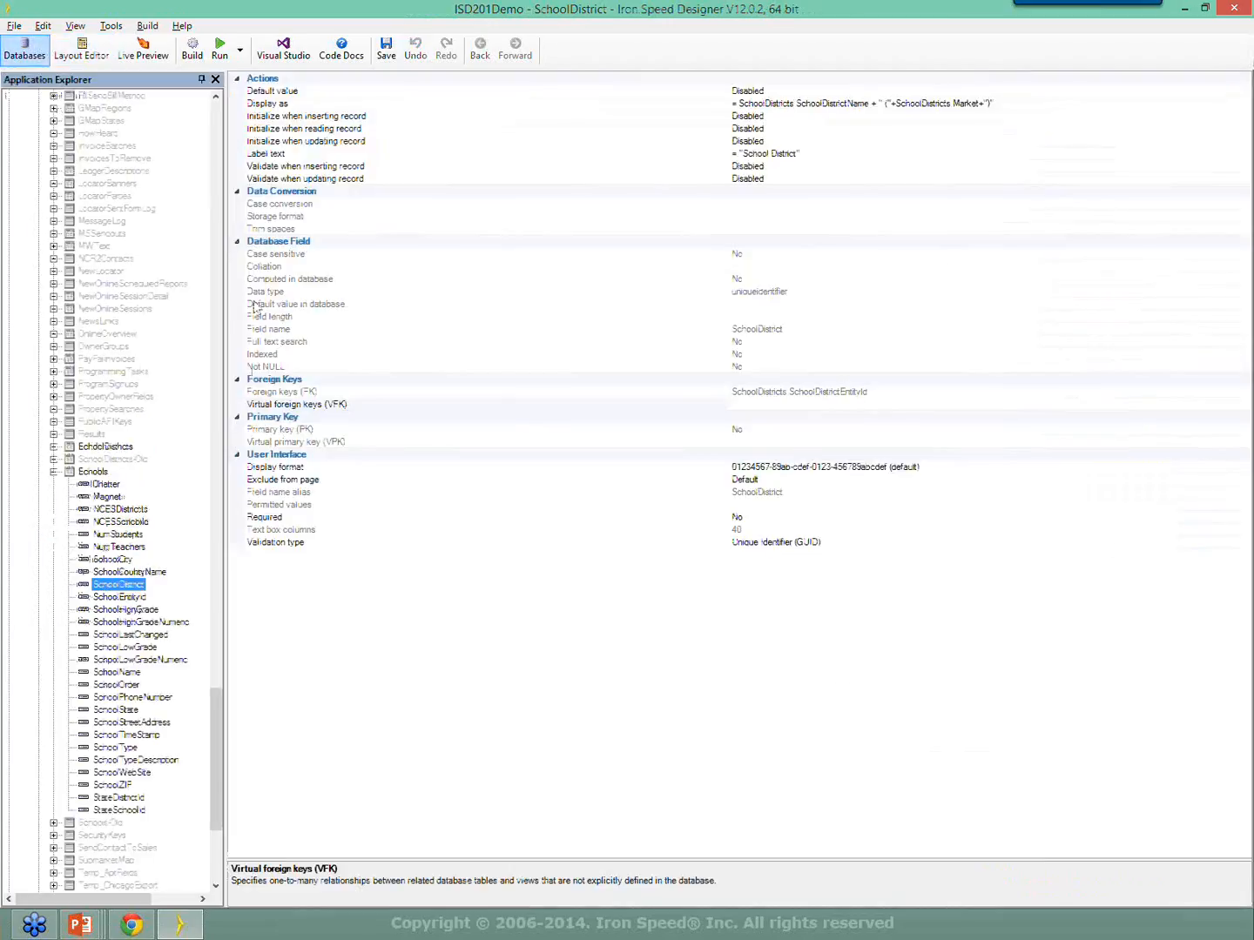
{"action": "scroll", "coordinate": [191, 566], "scroll_direction": "up", "scroll_amount": 20}
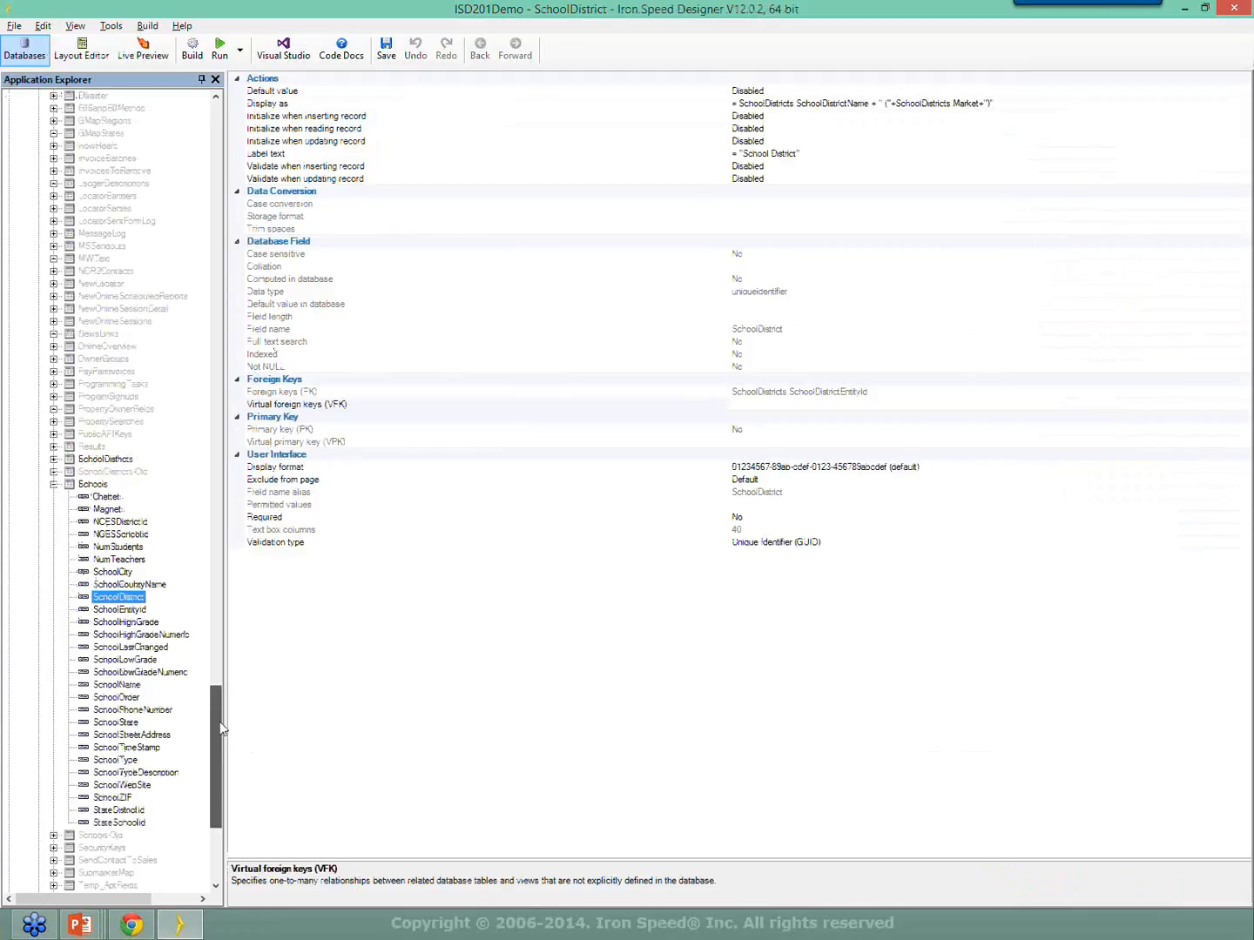
{"action": "scroll", "coordinate": [185, 348], "scroll_direction": "up", "scroll_amount": 20}
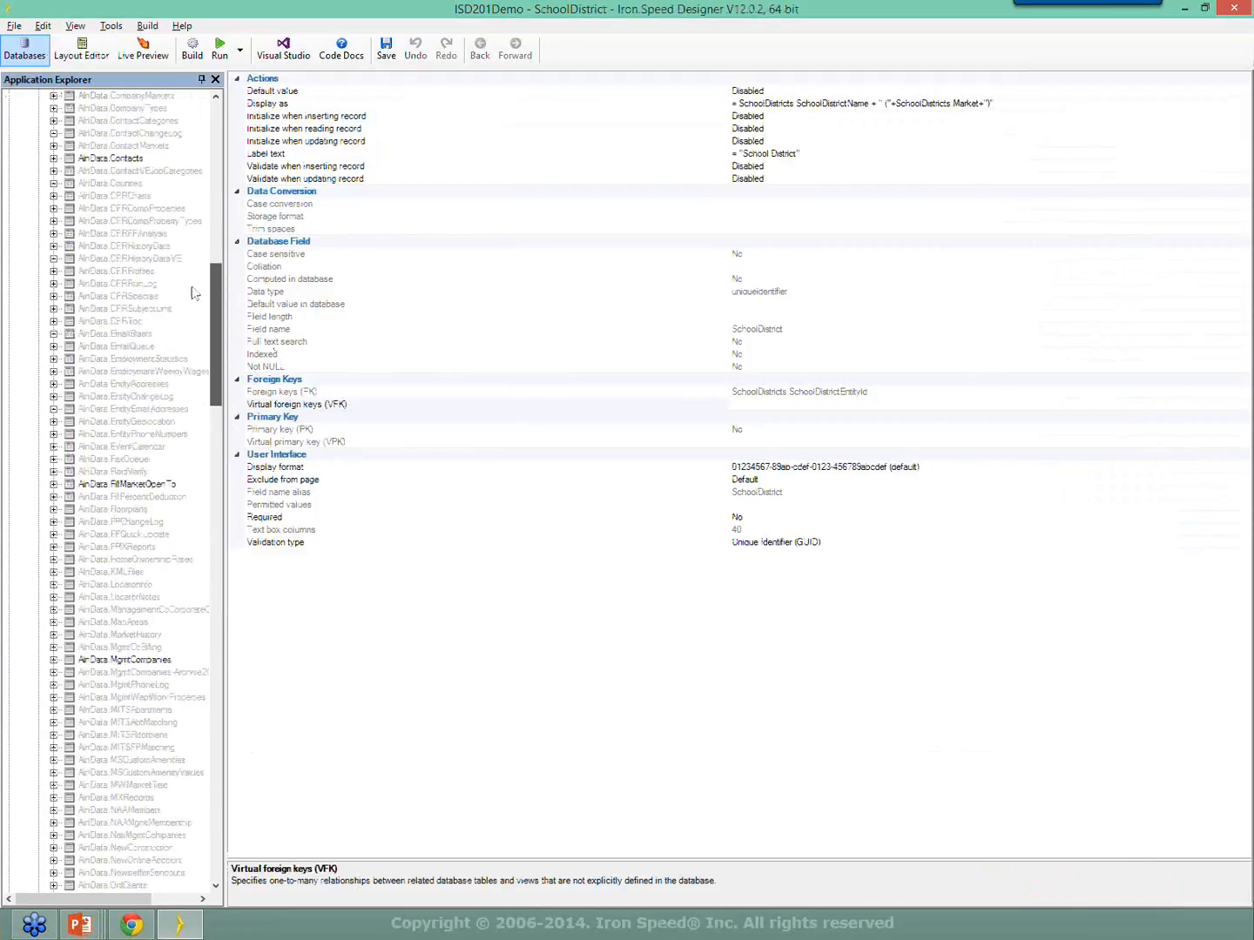
{"action": "left_click_drag", "start_coordinate": [217, 267], "coordinate": [242, 435]}
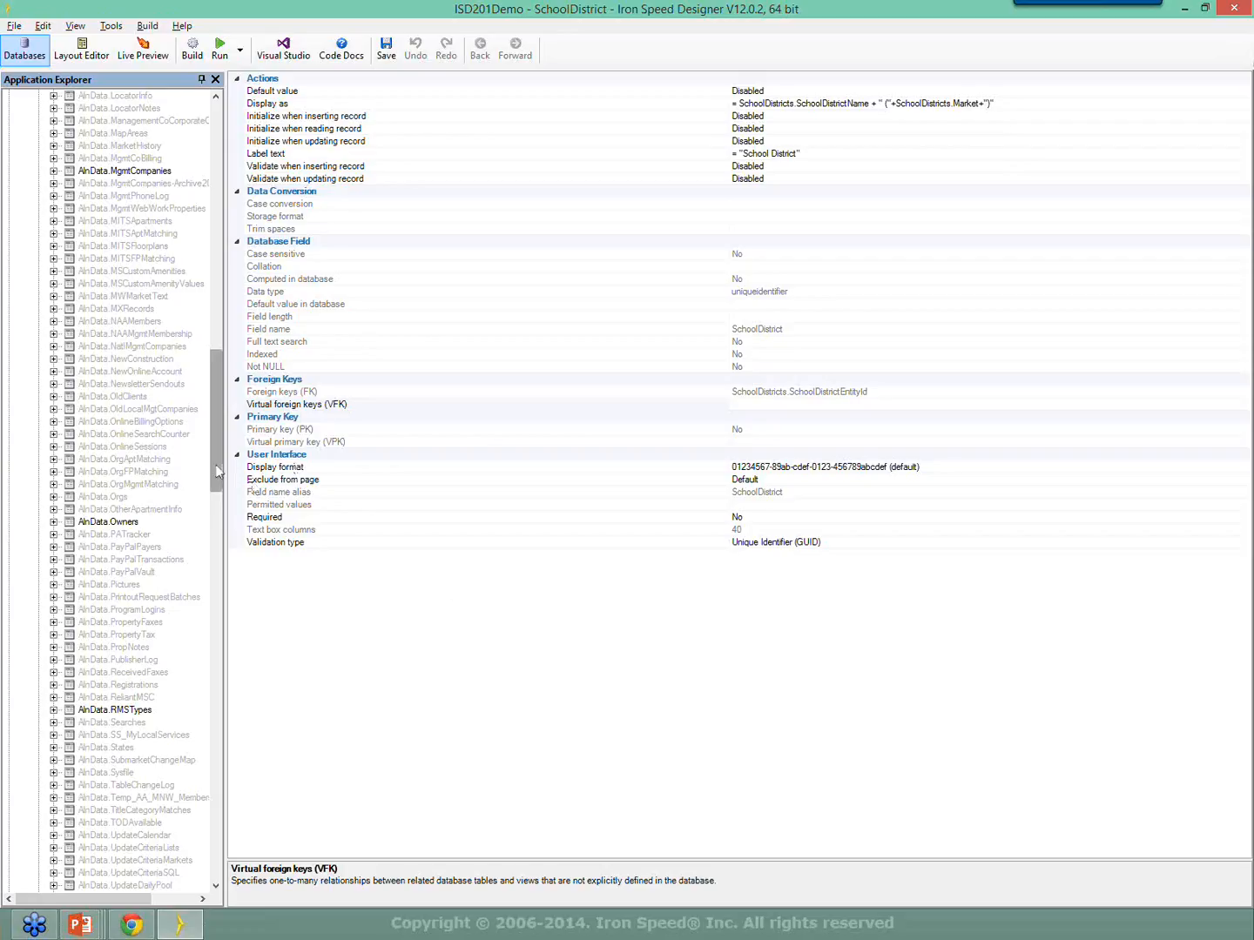
{"action": "left_click_drag", "start_coordinate": [225, 490], "coordinate": [277, 492]}
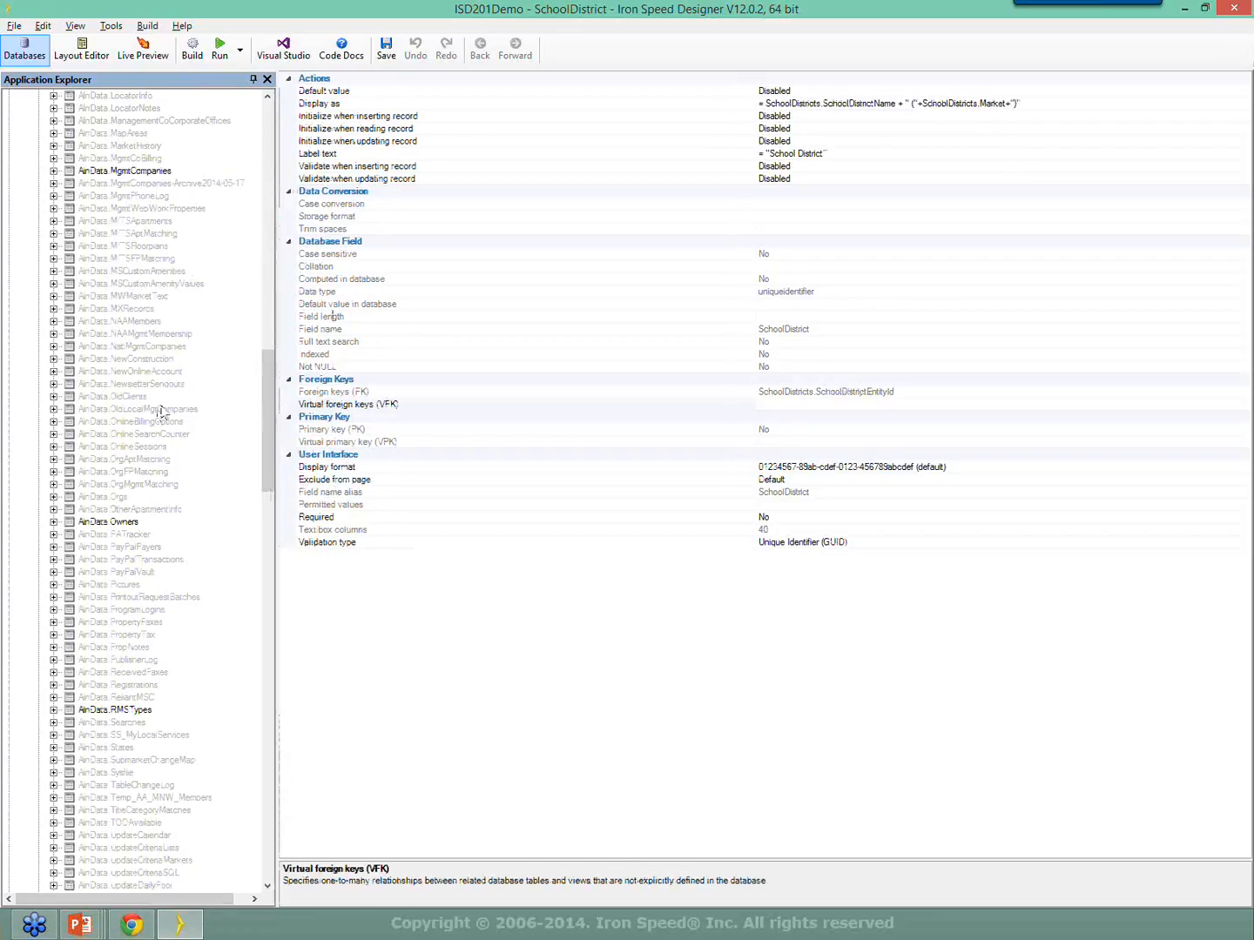
{"action": "double_click", "coordinate": [109, 346]}
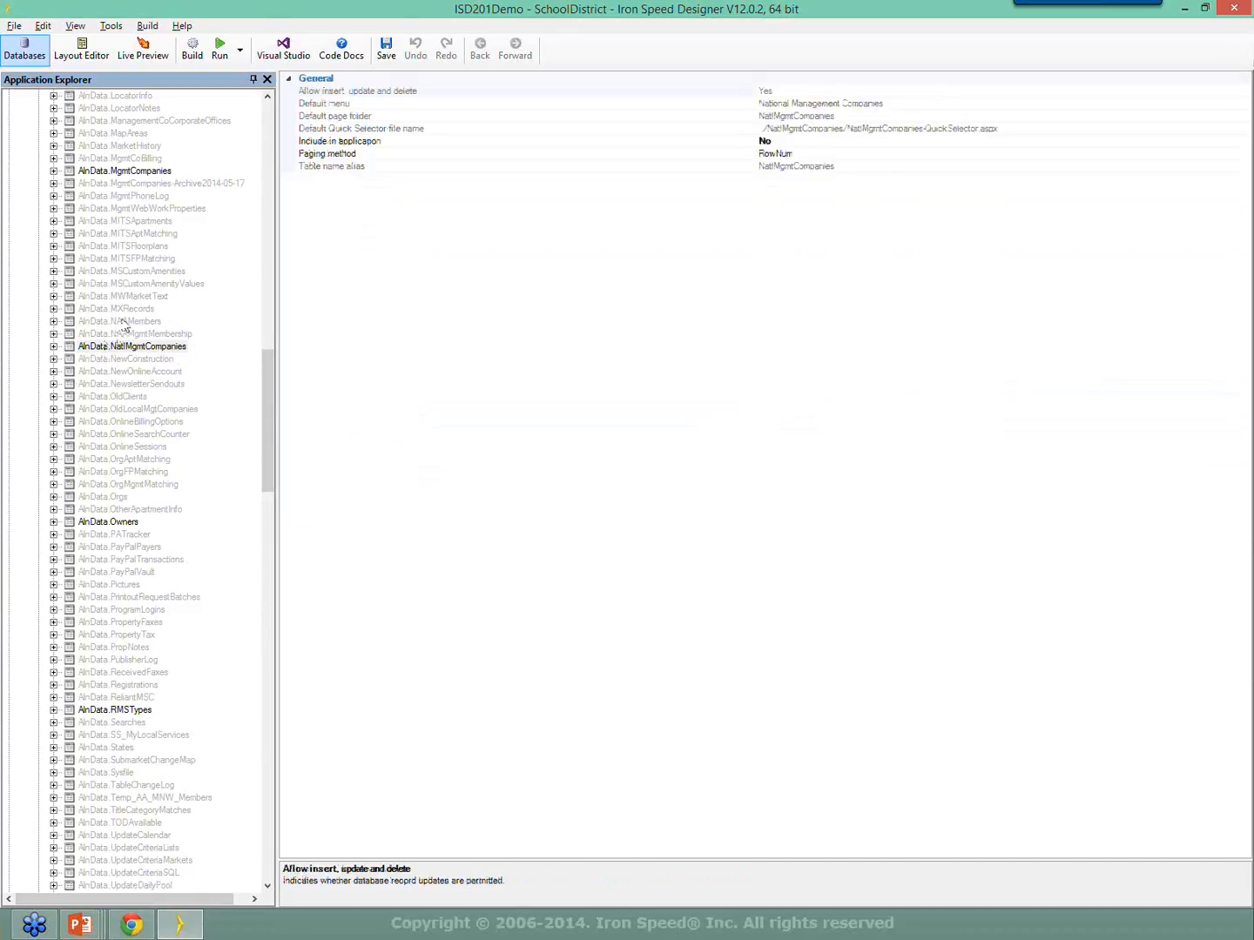
Set AlnData.NAAMembers' Include in application to Yes and confirm the inclusion.
{"action": "double_click", "coordinate": [122, 320]}
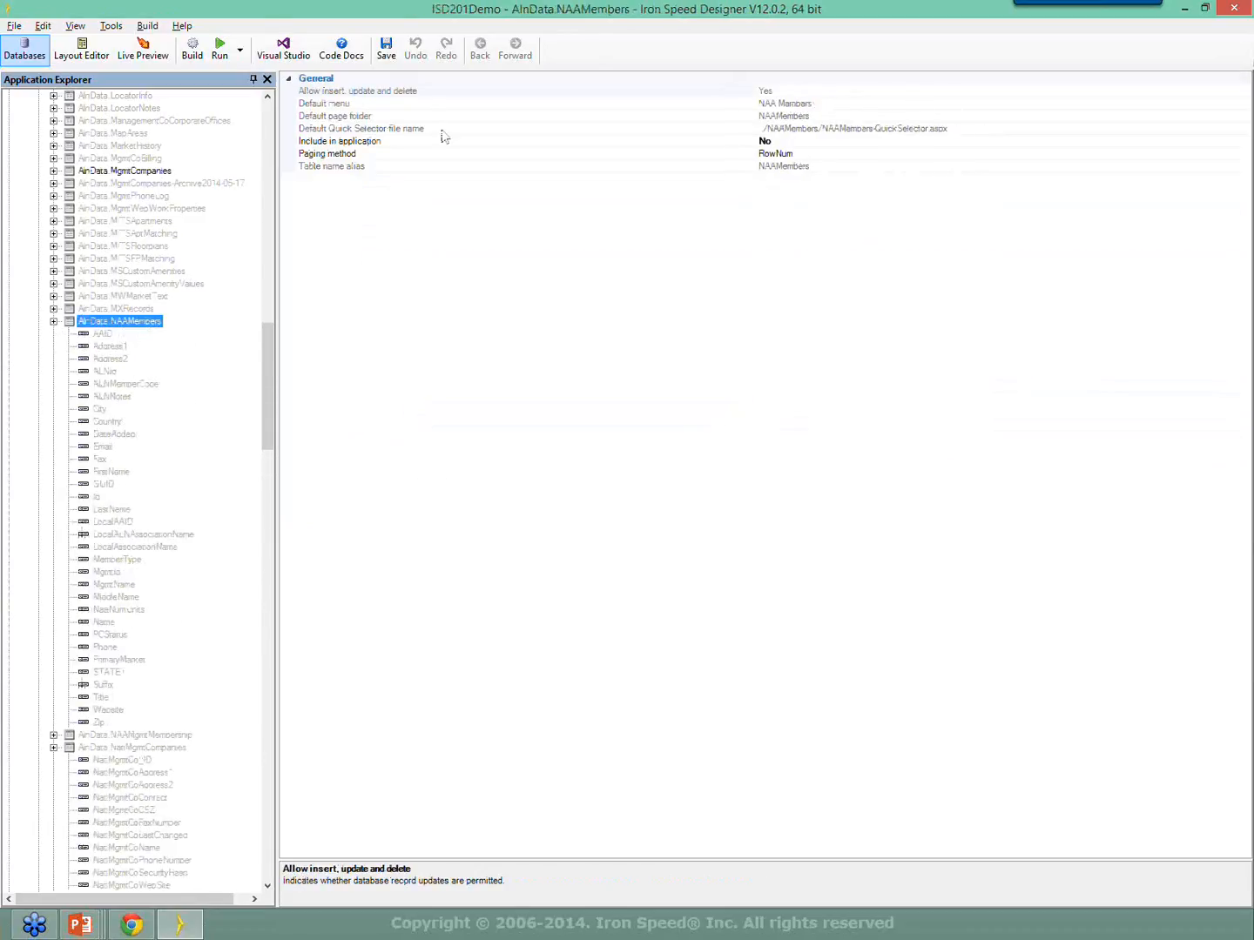
{"action": "left_click", "coordinate": [819, 142]}
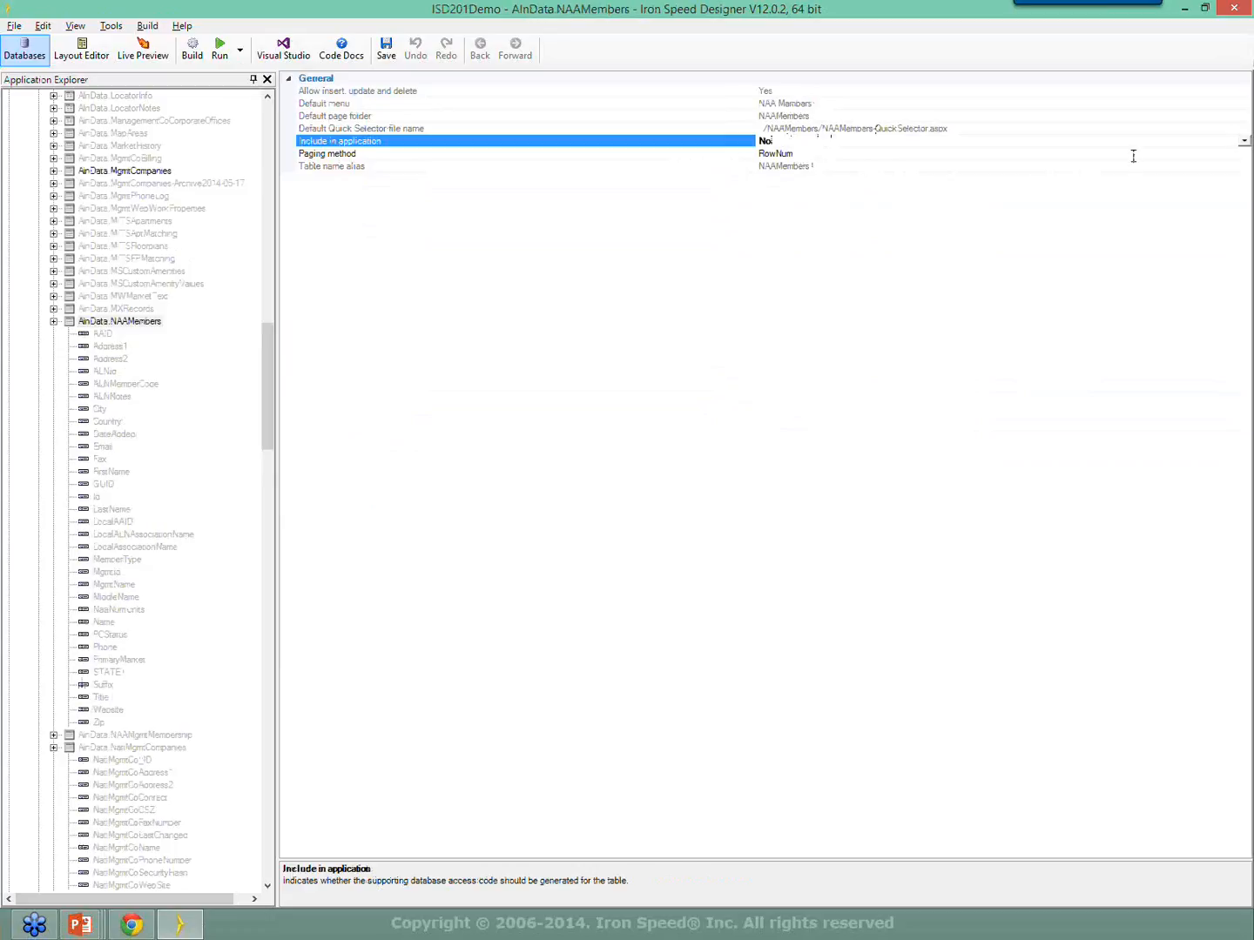
{"action": "left_click", "coordinate": [1245, 145]}
{"action": "left_click", "coordinate": [768, 154]}
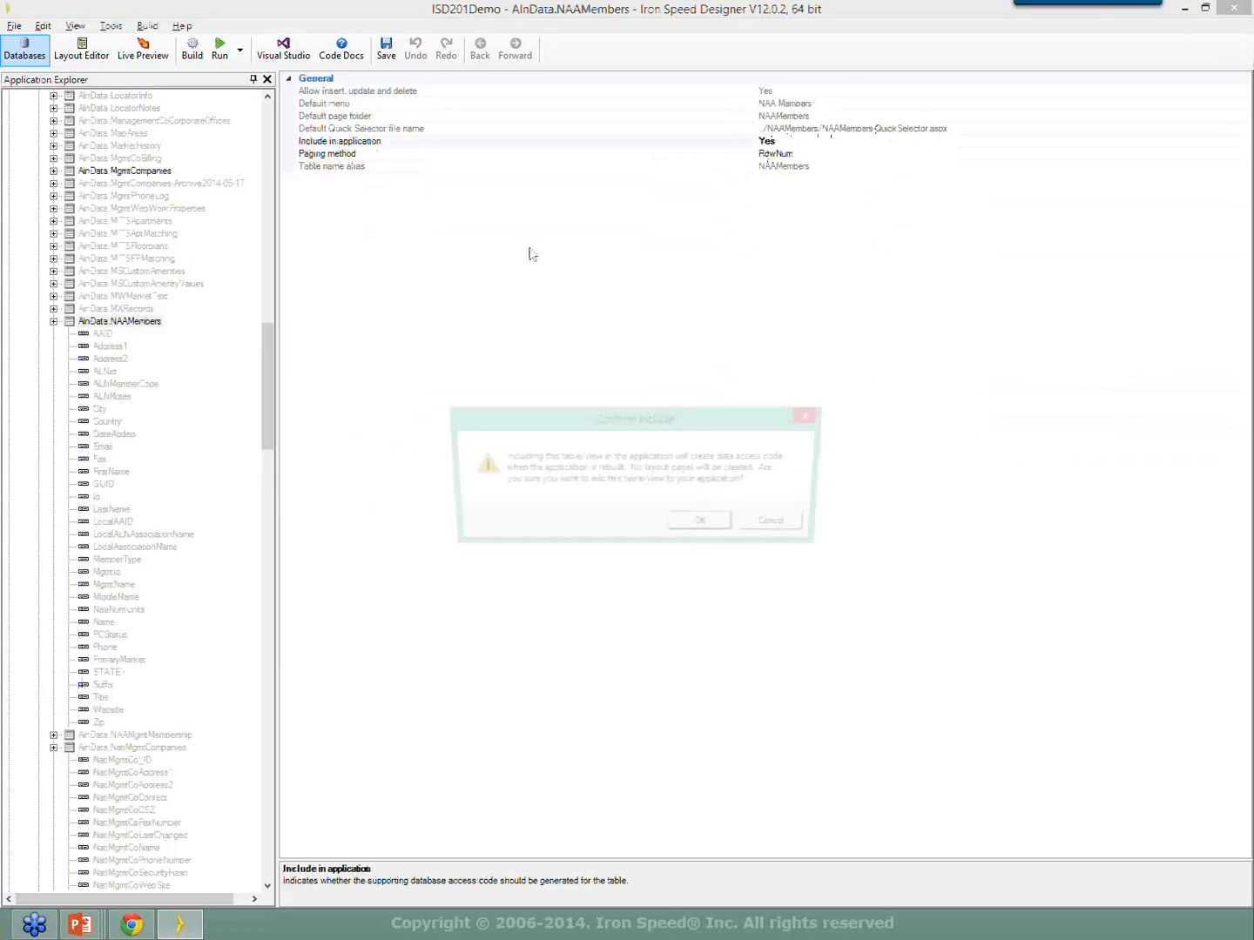
{"action": "left_click", "coordinate": [701, 527]}
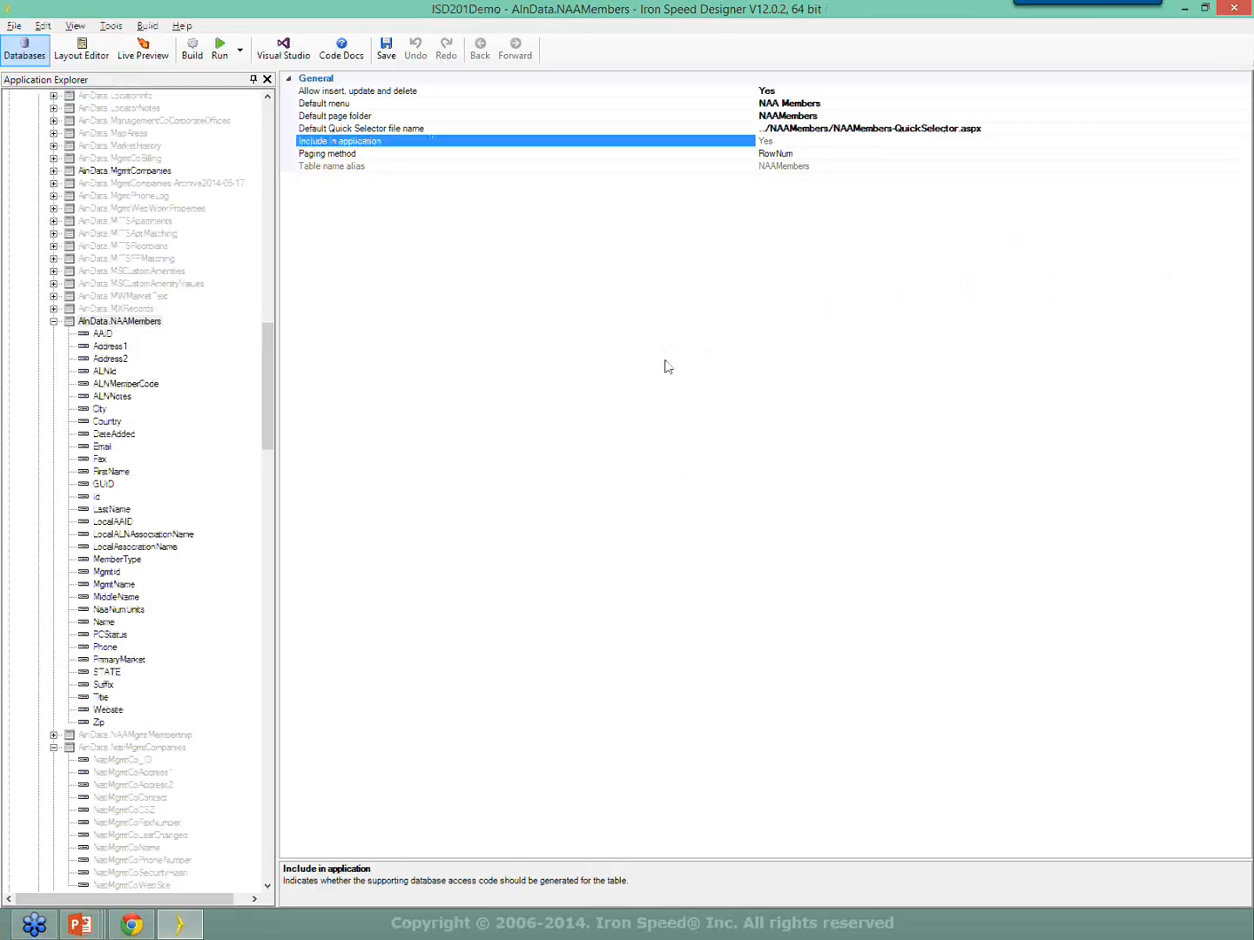
{"action": "left_click", "coordinate": [151, 170]}
Review the MgmtCompanies and Contacts table settings, then return to the Show-SchoolDistricts-Table.aspx layout.
{"action": "left_click_drag", "start_coordinate": [270, 330], "coordinate": [288, 246]}
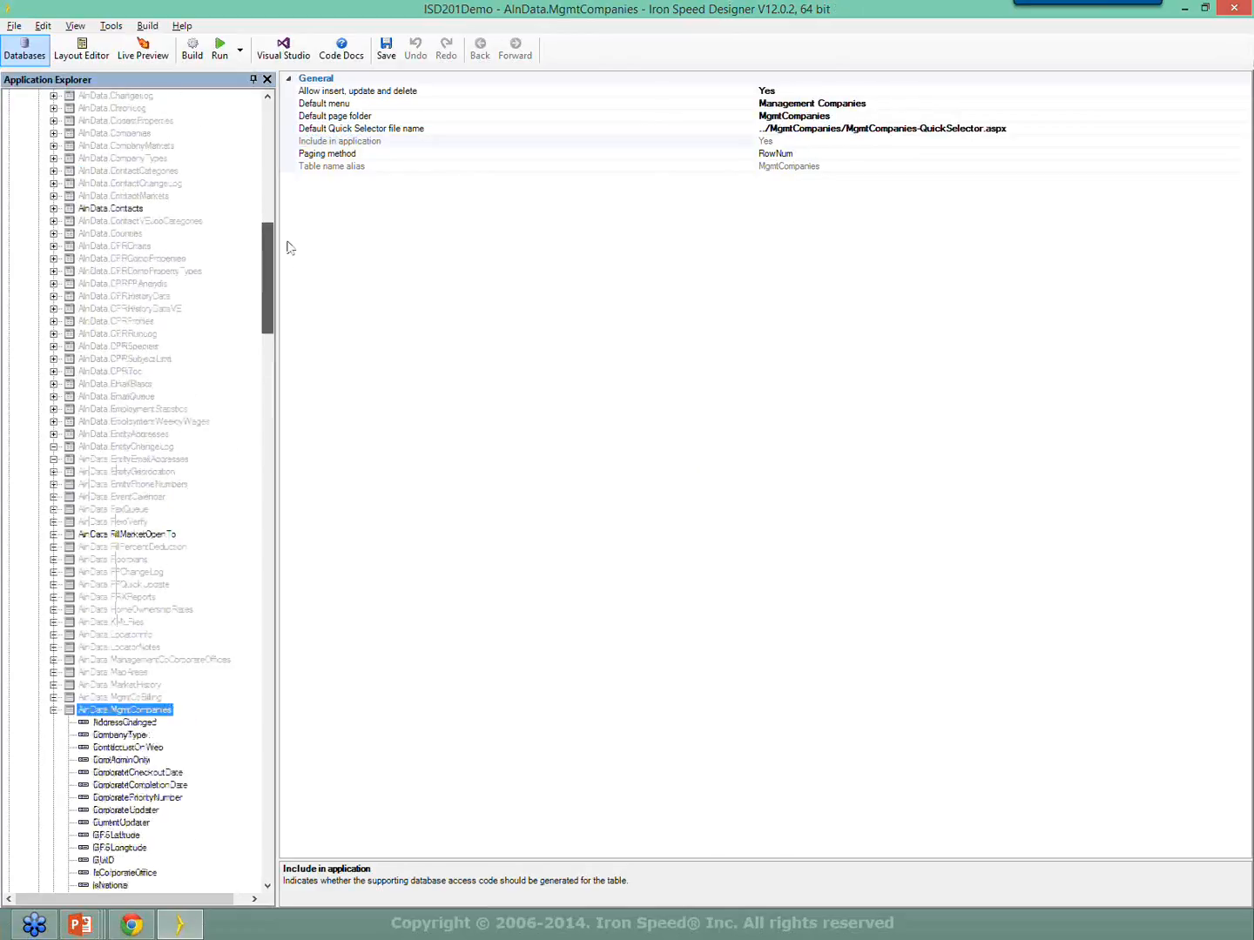
{"action": "left_click", "coordinate": [122, 284]}
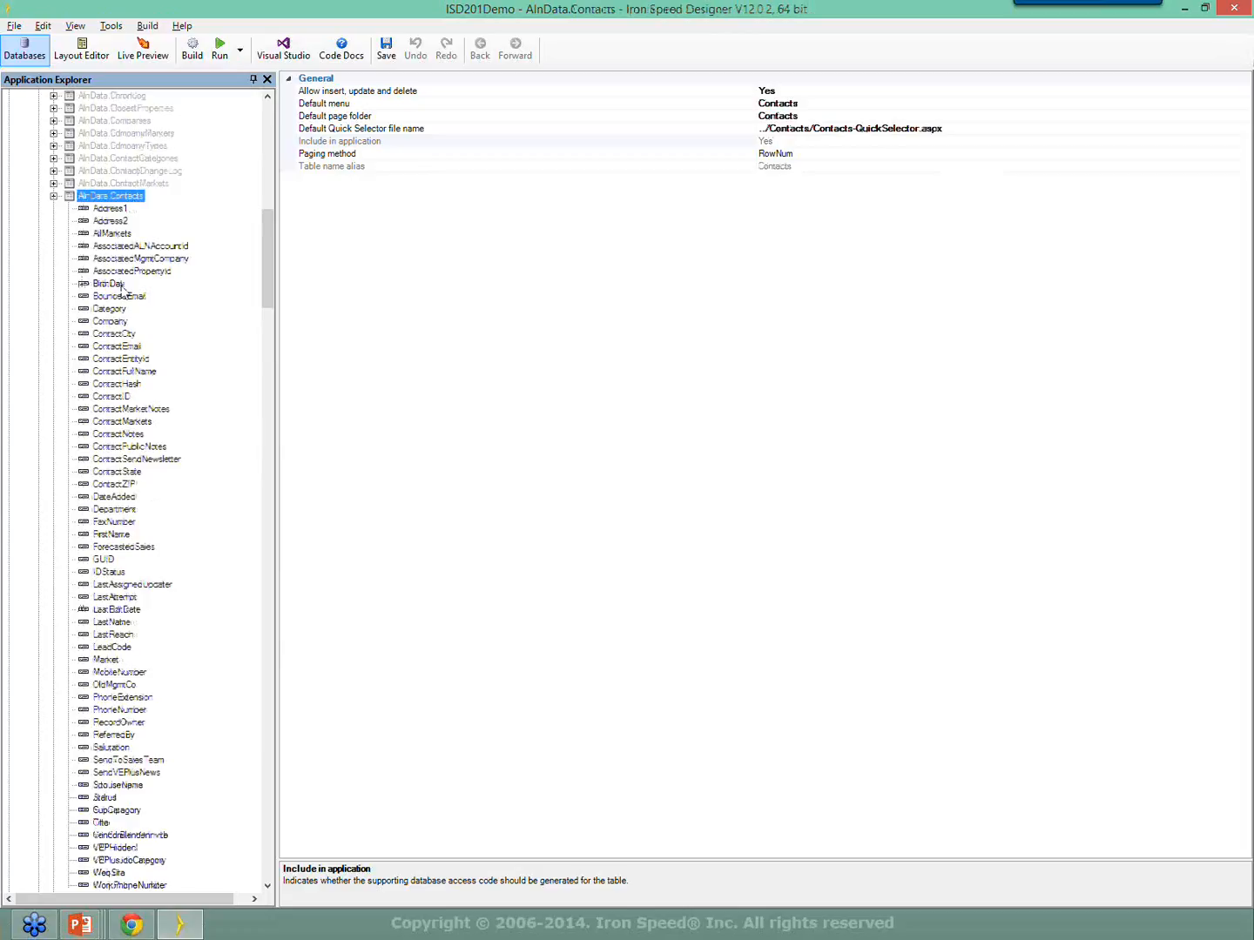
{"action": "left_click_drag", "start_coordinate": [271, 266], "coordinate": [288, 165]}
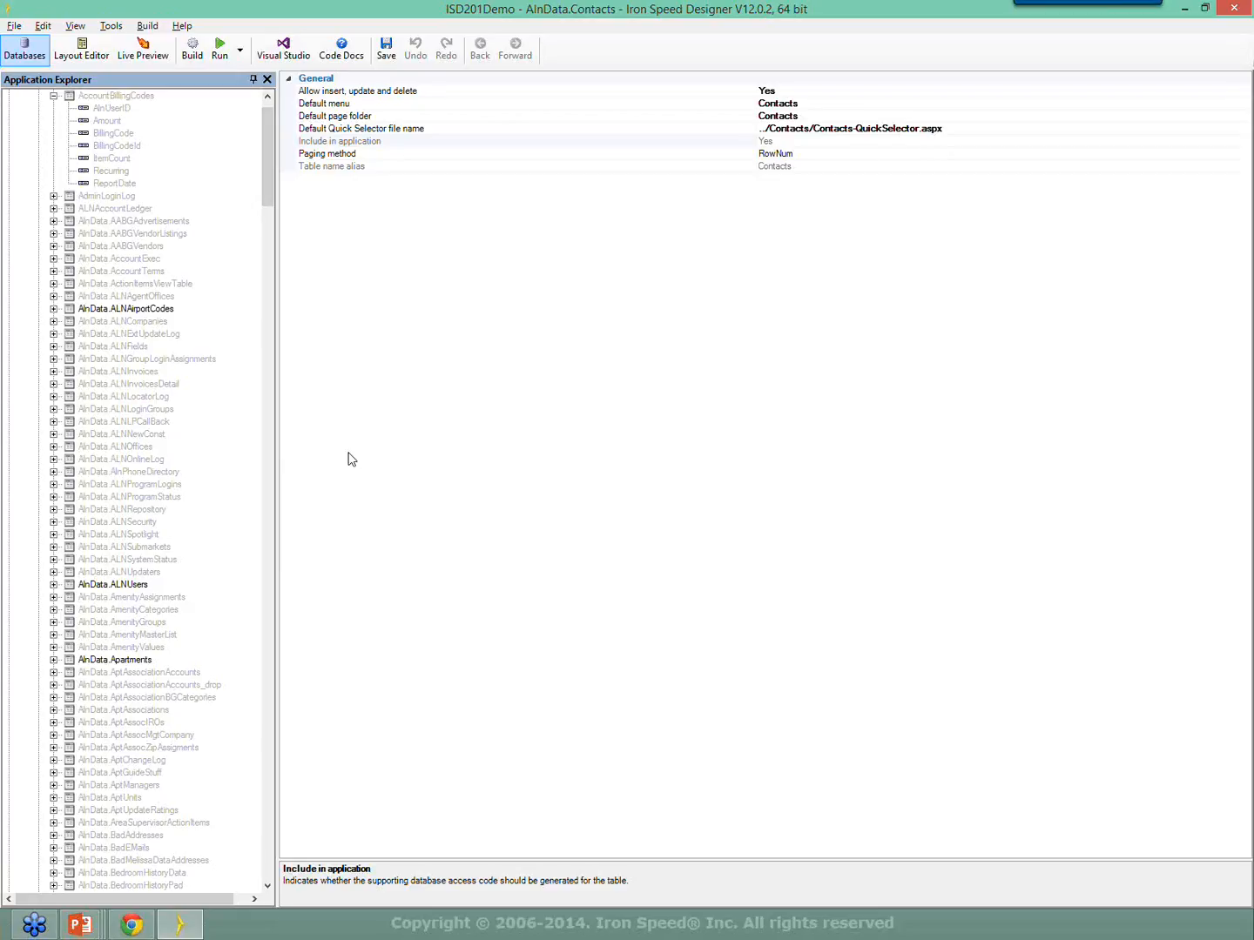
{"action": "left_click", "coordinate": [80, 49]}
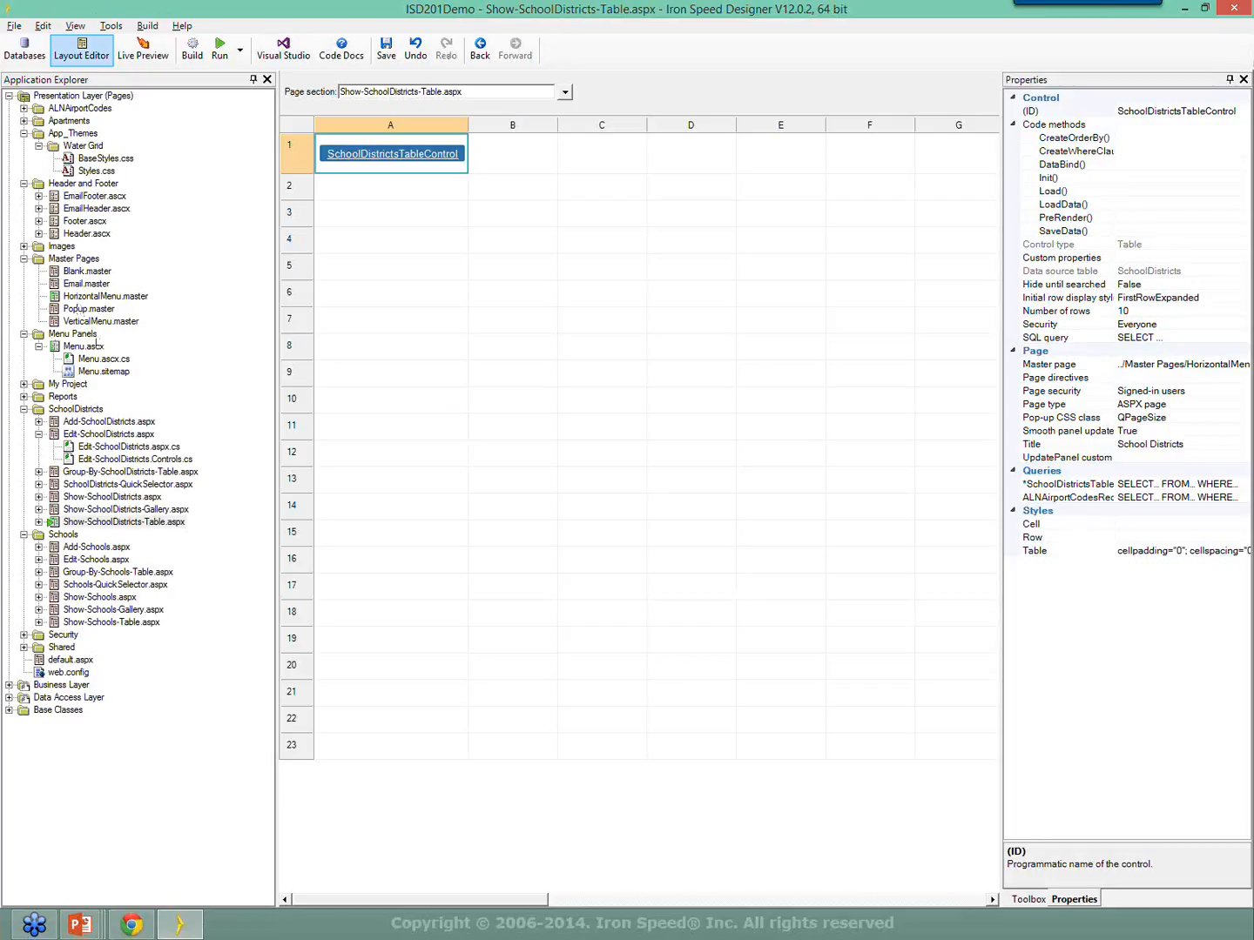
Advance to slide 76 on connection strings, then return to Databases showing AlnData.Contacts.
{"action": "left_click", "coordinate": [80, 925]}
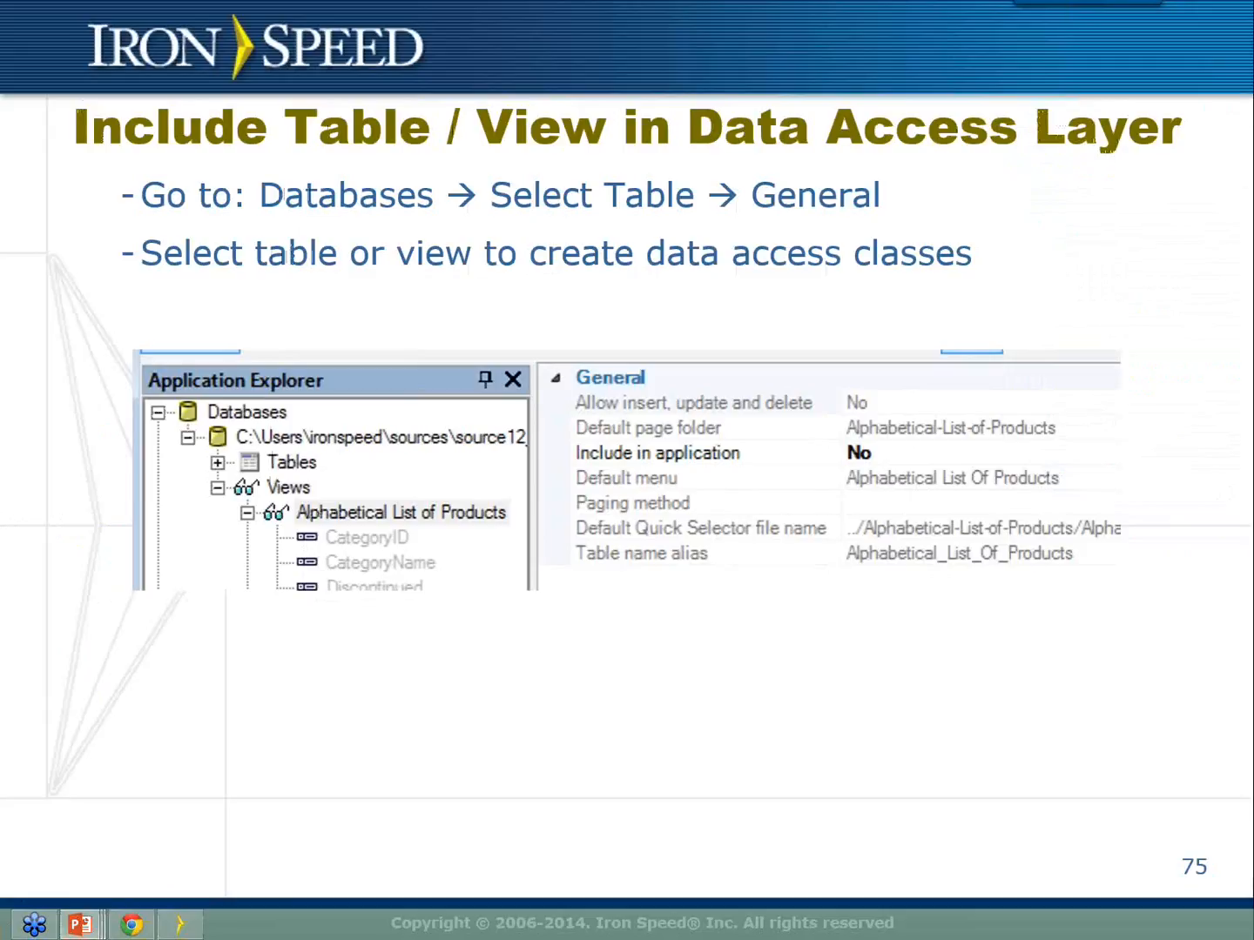
{"action": "key", "text": "Right"}
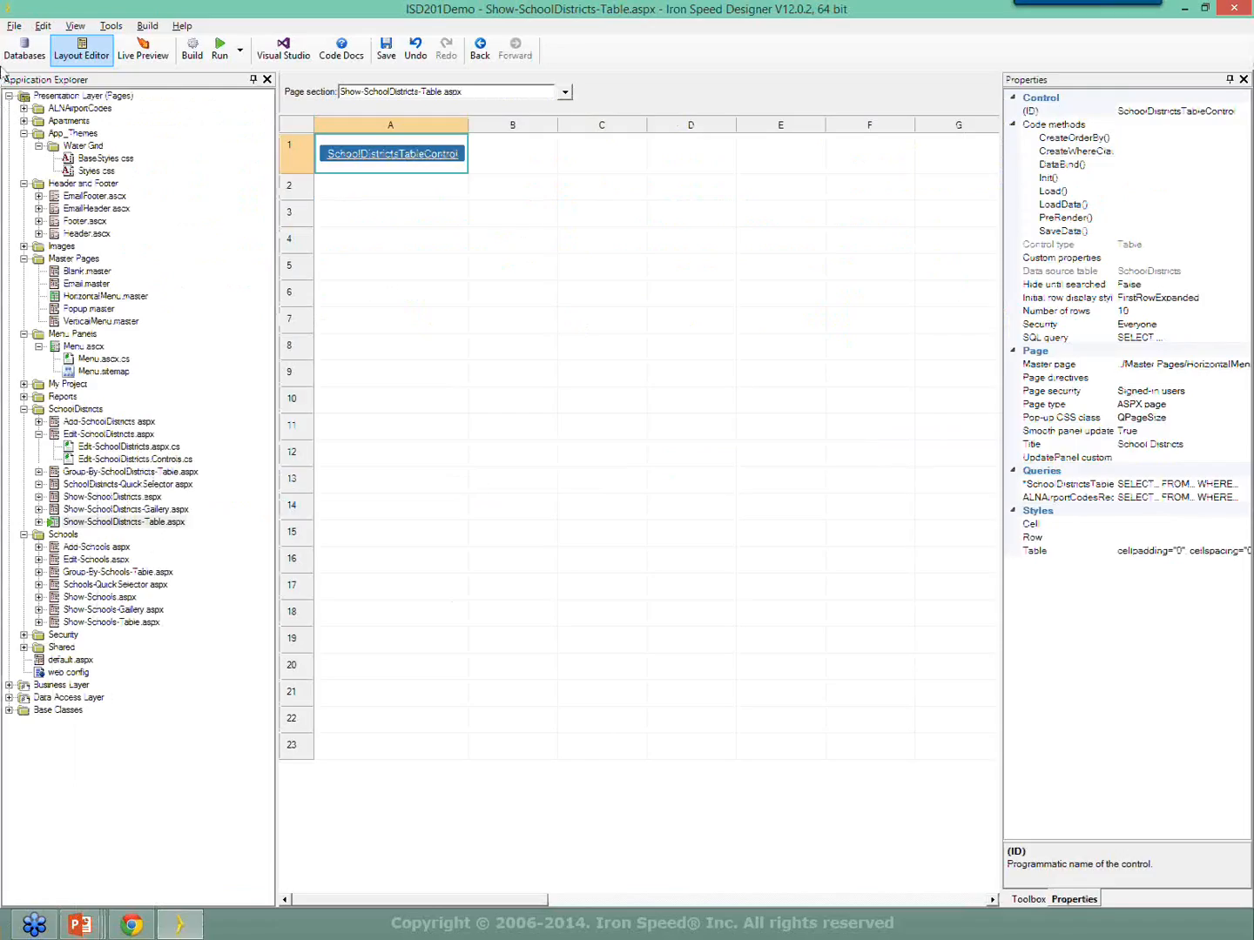
{"action": "left_click", "coordinate": [24, 50]}
{"action": "left_click_drag", "start_coordinate": [273, 183], "coordinate": [270, 159]}
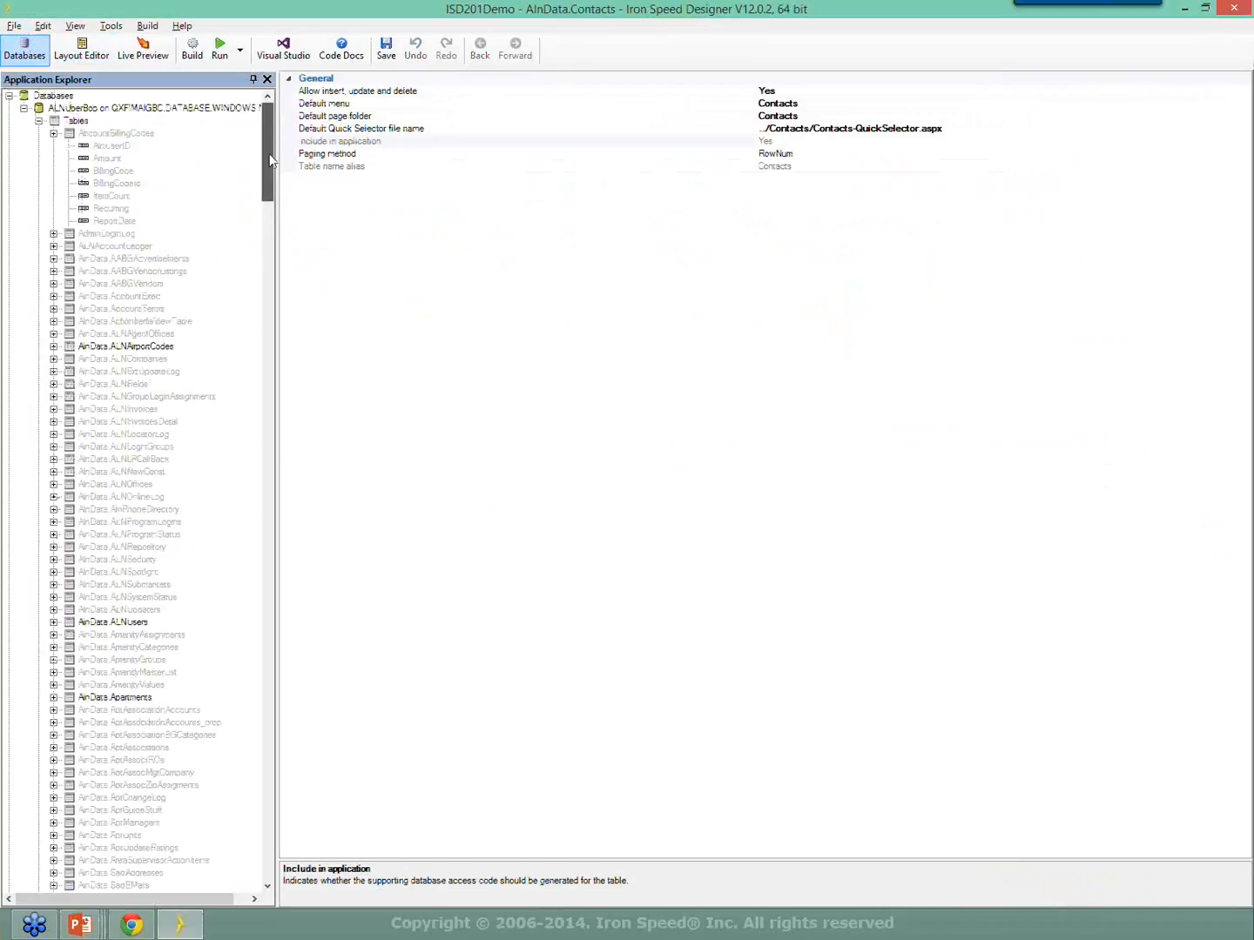
{"action": "scroll", "coordinate": [269, 152], "scroll_direction": "down", "scroll_amount": 3}
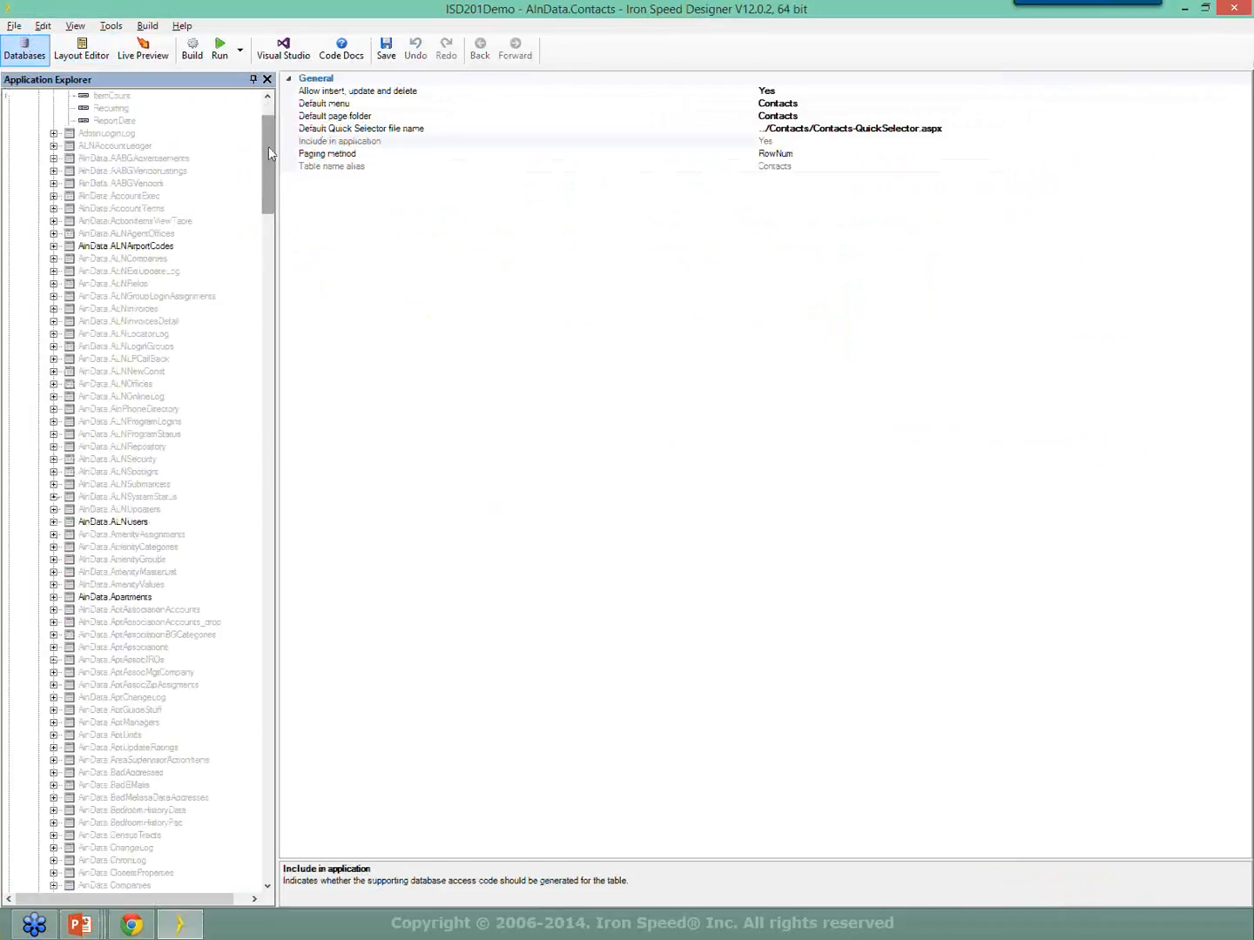